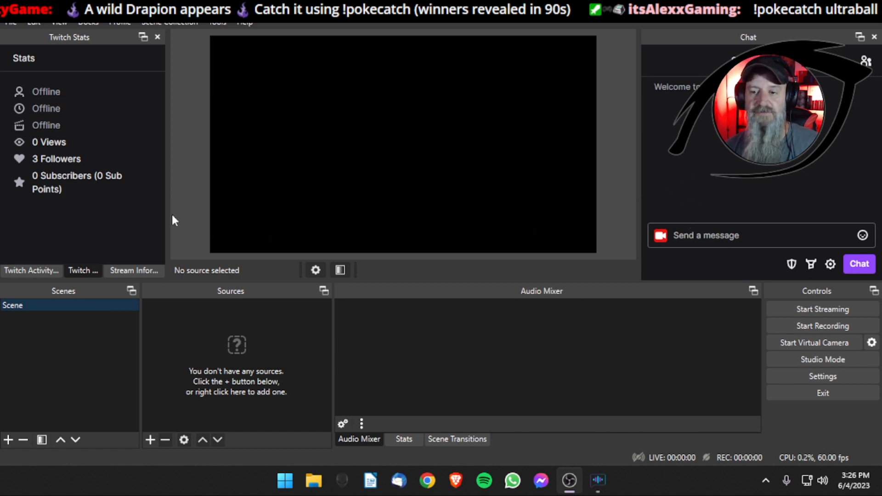
Review the Twitch activity feed, stream information and Twitch stats docks, including the title, go-live notification and tags fields
{"action": "left_click", "coordinate": [36, 269]}
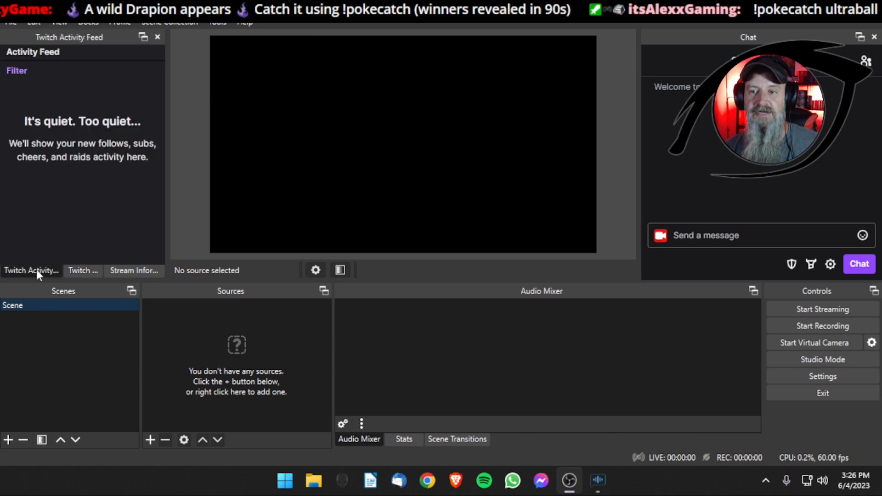
{"action": "left_click", "coordinate": [82, 275]}
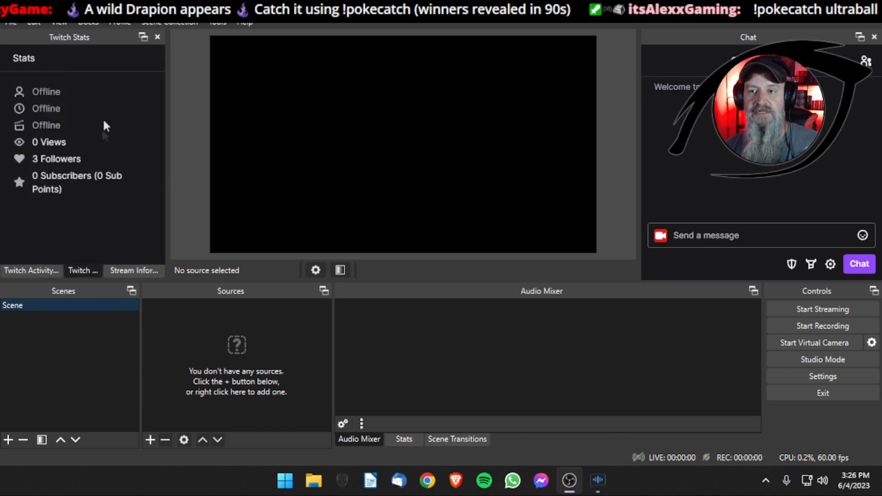
{"action": "left_click", "coordinate": [140, 273]}
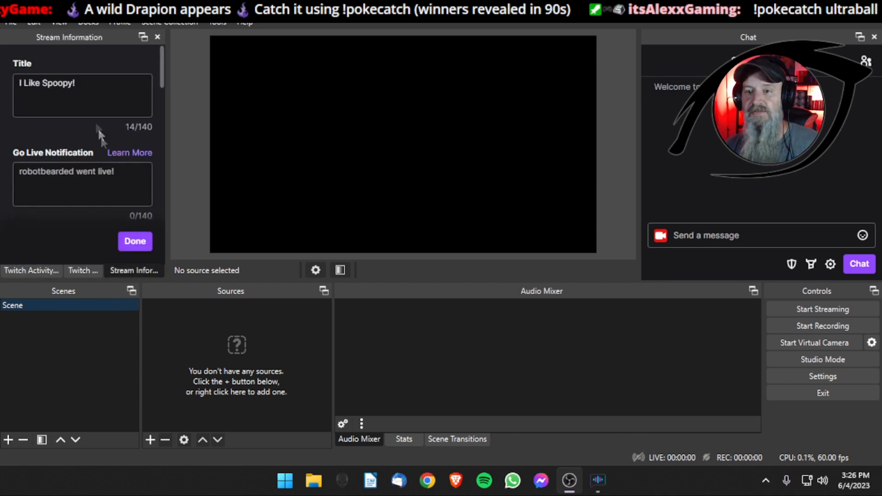
{"action": "scroll", "coordinate": [92, 122], "scroll_direction": "down", "scroll_amount": 5}
{"action": "scroll", "coordinate": [95, 138], "scroll_direction": "up", "scroll_amount": 5}
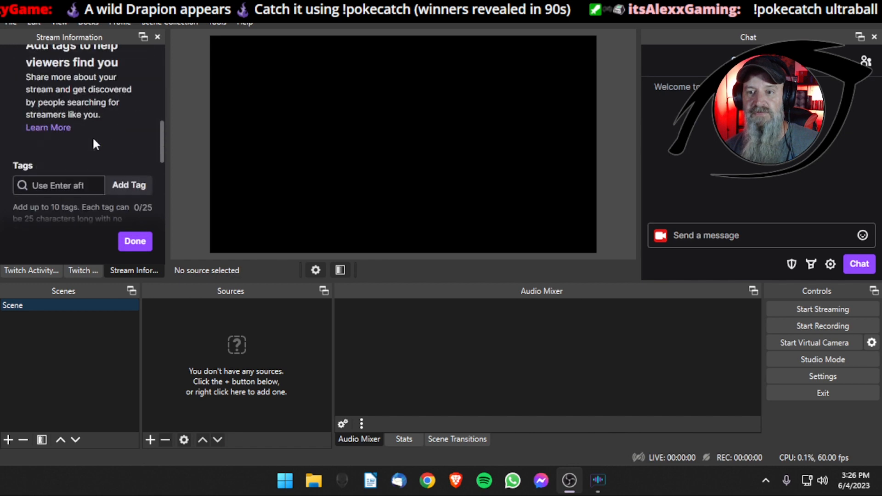
{"action": "scroll", "coordinate": [93, 136], "scroll_direction": "down", "scroll_amount": 5}
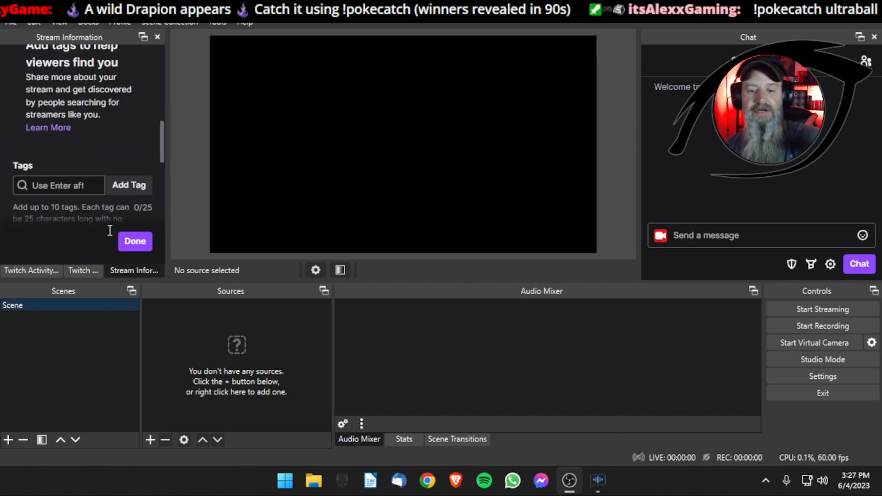
{"action": "left_click", "coordinate": [72, 272]}
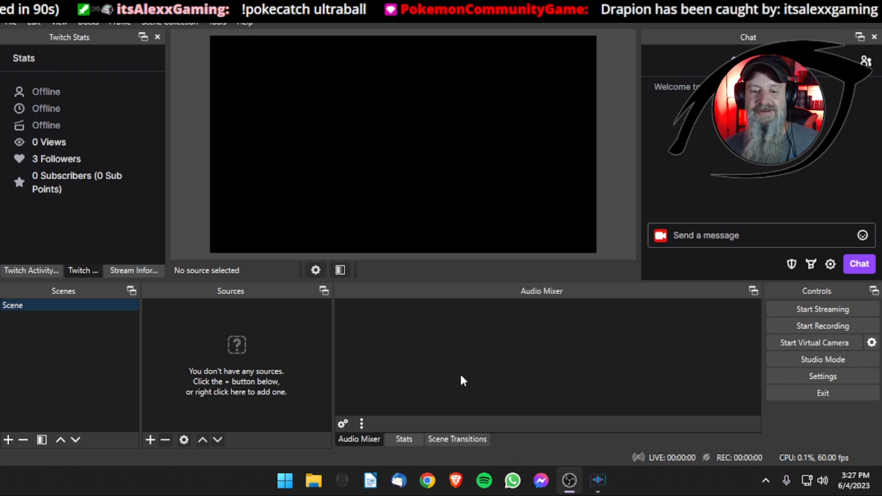
Inspect the performance Stats dock and the list of enabled docks, and return to the Audio Mixer
{"action": "left_click", "coordinate": [406, 439]}
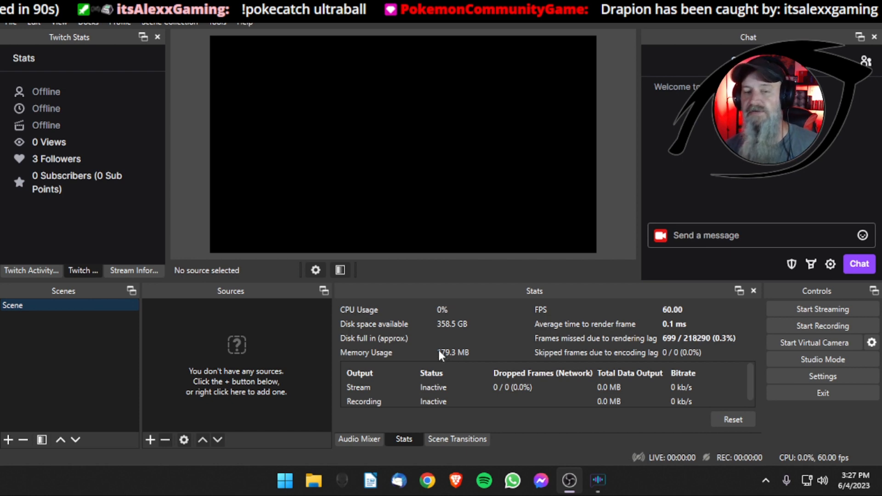
{"action": "left_click", "coordinate": [87, 23]}
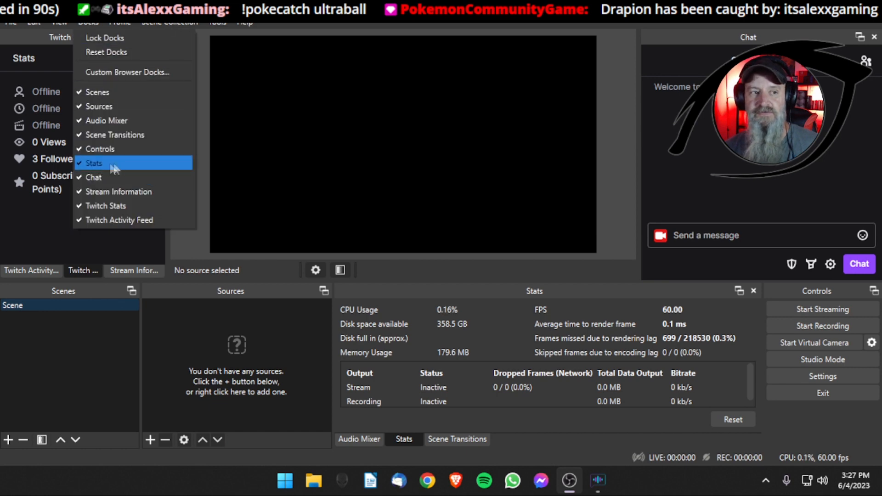
{"action": "left_click", "coordinate": [448, 347]}
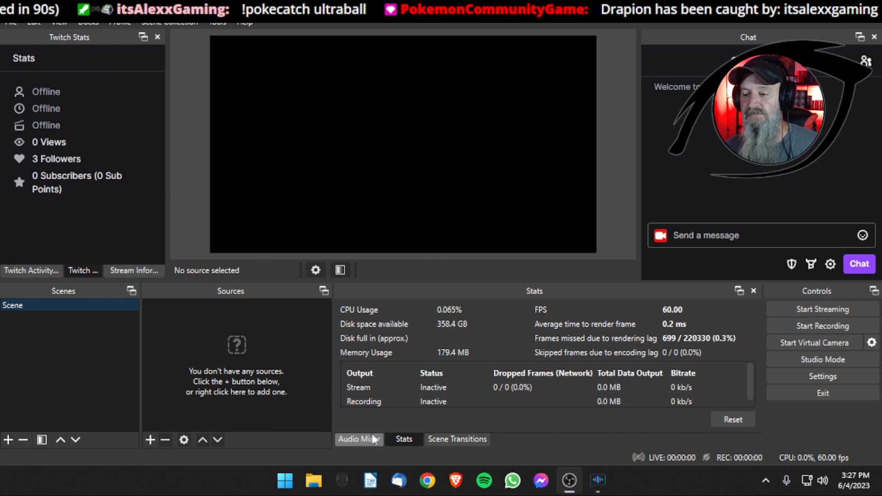
{"action": "left_click", "coordinate": [361, 439]}
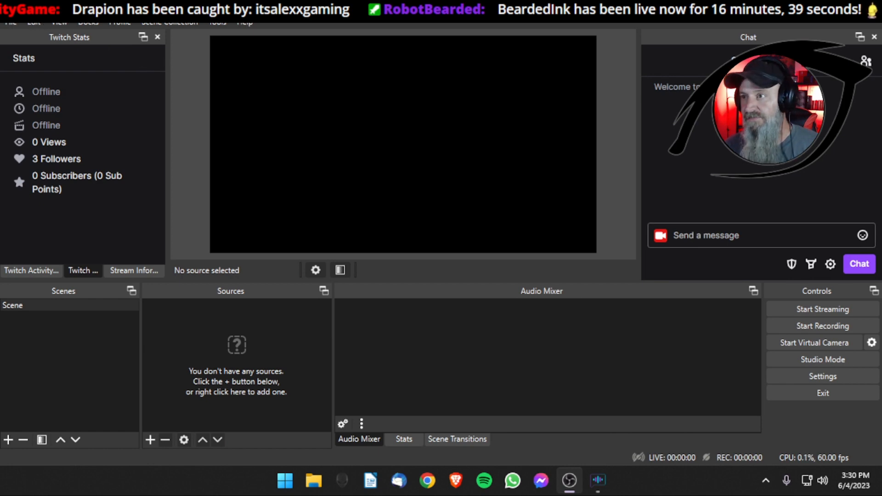
Restore the maximized window to a smaller size and position it so the title bar and menu bar are fully visible
{"action": "left_click_drag", "start_coordinate": [378, 10], "coordinate": [402, 38]}
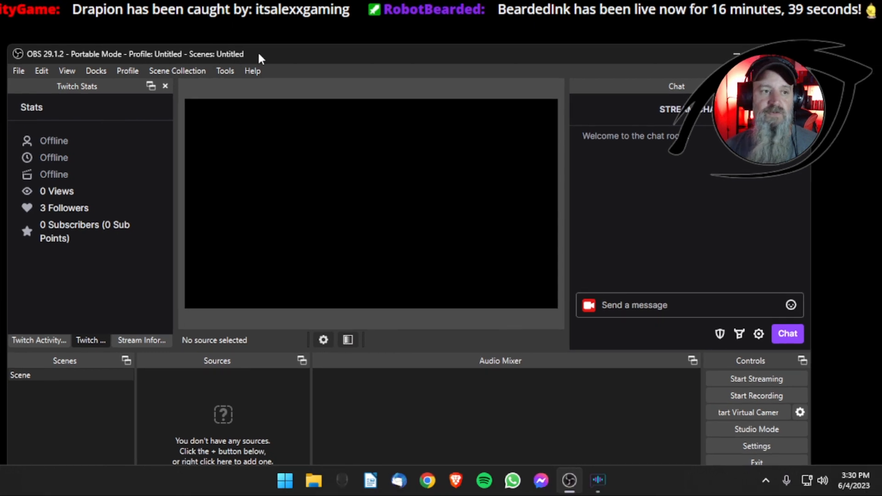
{"action": "double_click", "coordinate": [259, 55]}
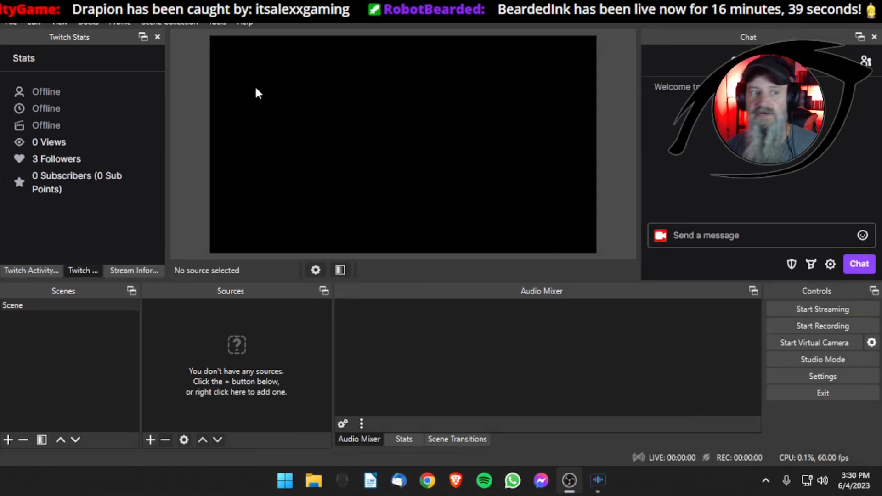
{"action": "double_click", "coordinate": [301, 12]}
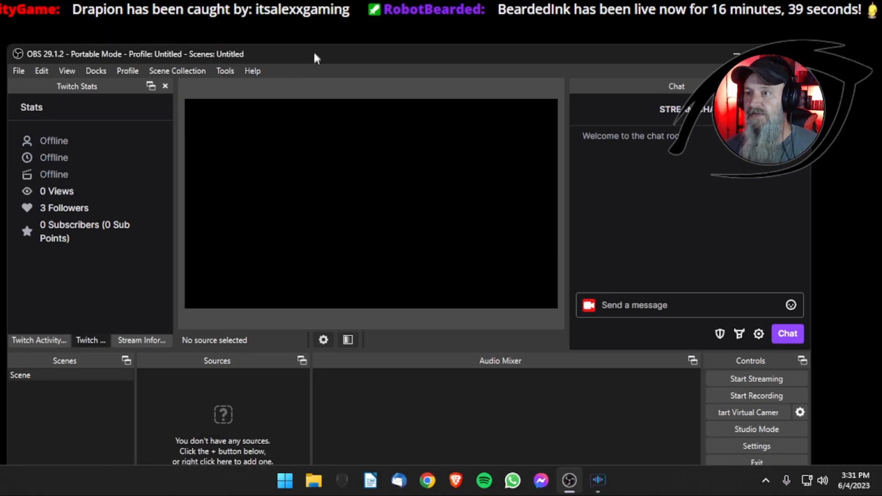
{"action": "left_click_drag", "start_coordinate": [315, 54], "coordinate": [325, 45]}
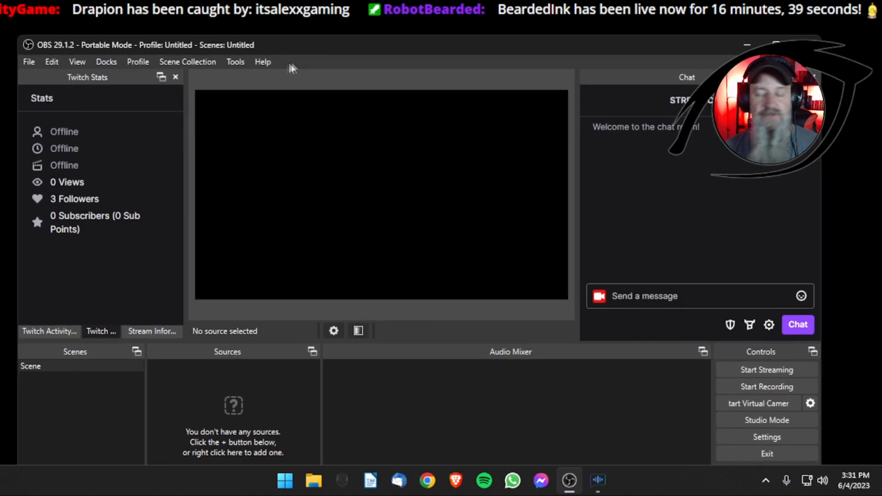
Rename the current scene collection to "OBS Tutorial"
{"action": "left_click", "coordinate": [191, 63]}
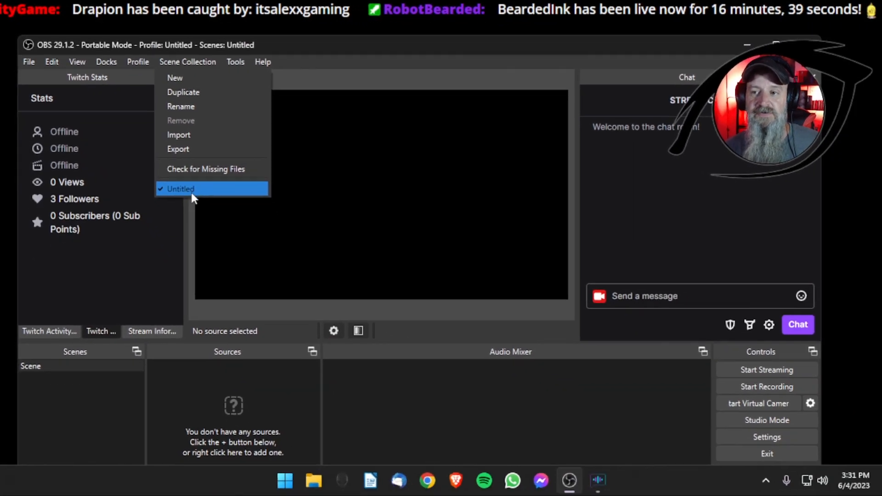
{"action": "left_click", "coordinate": [181, 107]}
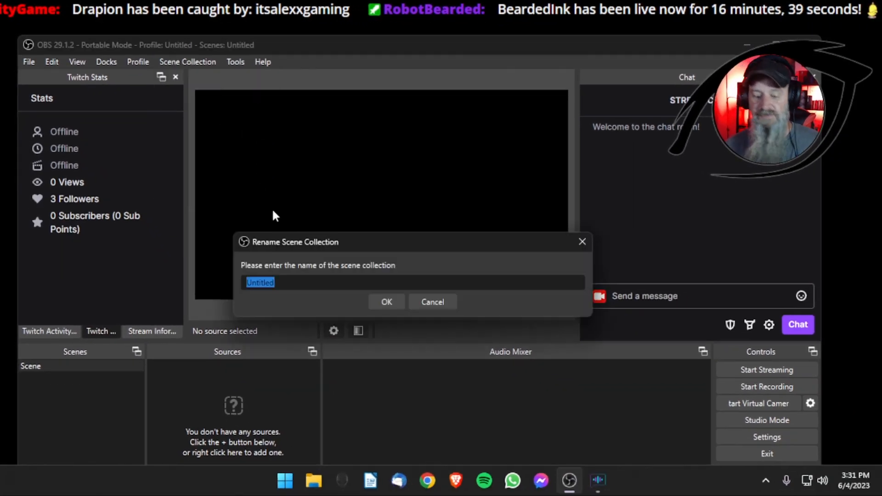
{"action": "type", "text": "OBS "}
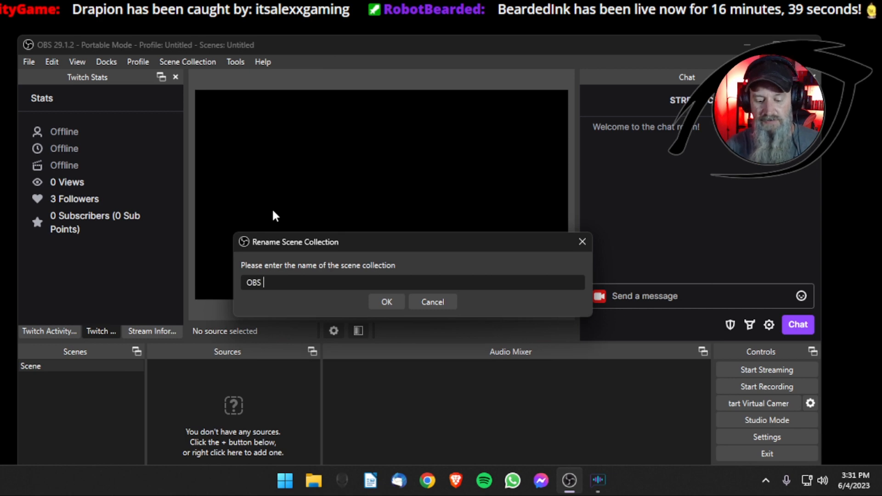
{"action": "type", "text": "Tutorial"}
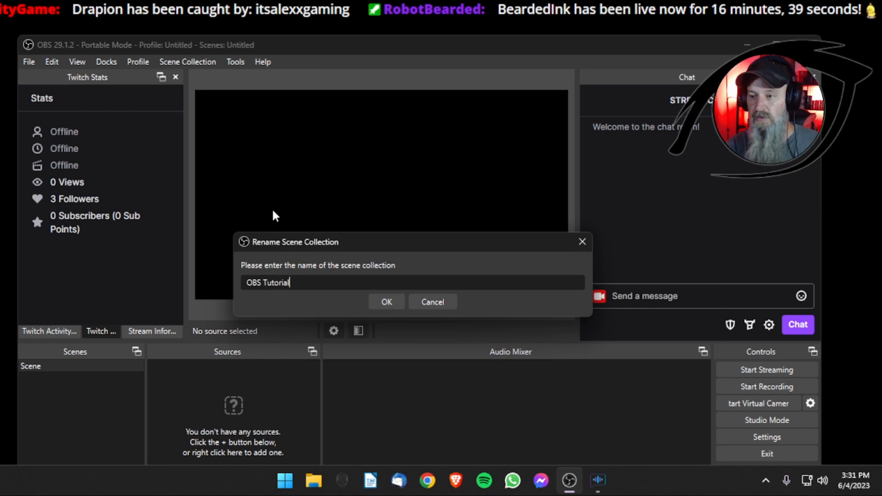
{"action": "key", "text": "Return"}
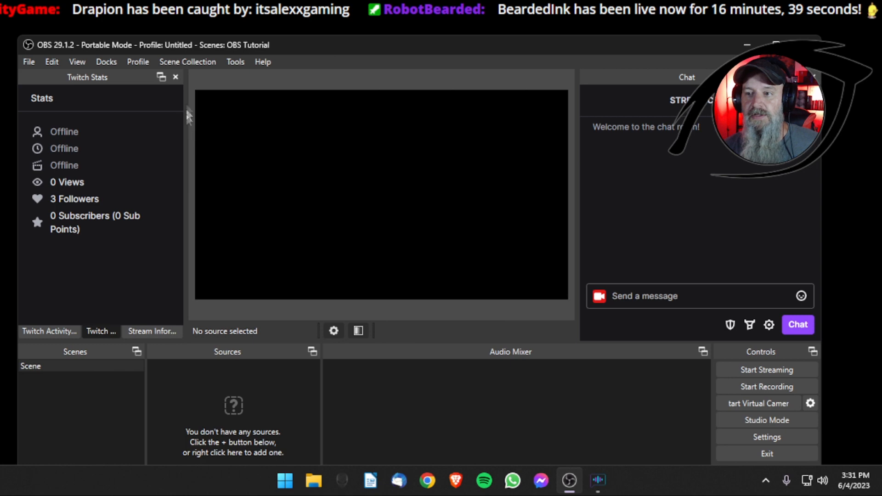
Check the available scene collections and the options for managing scene collections and profiles
{"action": "left_click", "coordinate": [188, 62]}
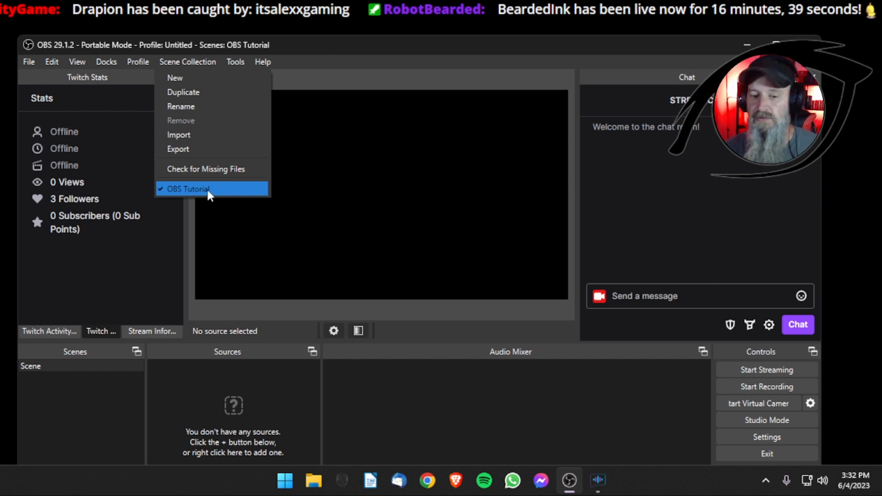
{"action": "left_click", "coordinate": [318, 65]}
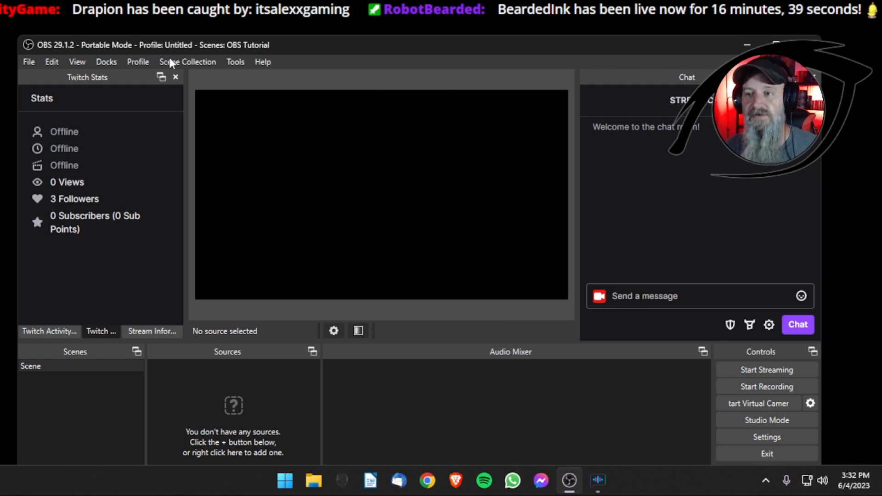
{"action": "left_click", "coordinate": [144, 62]}
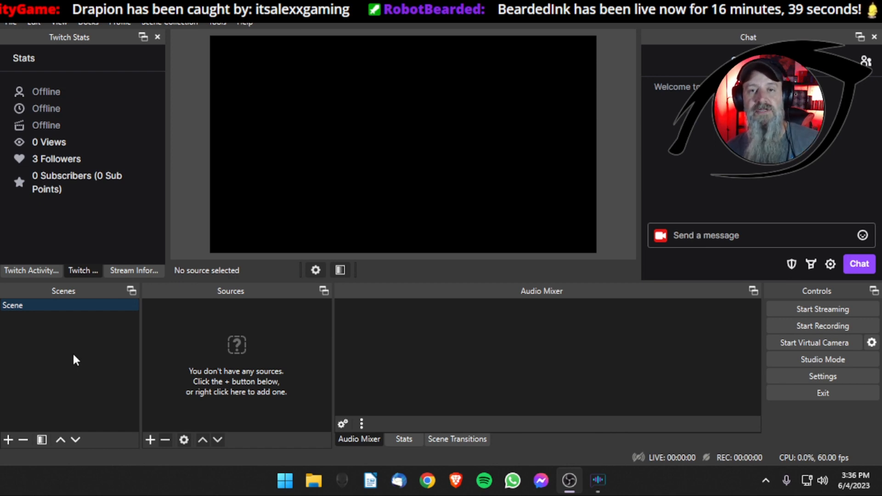
{"action": "left_click", "coordinate": [169, 23]}
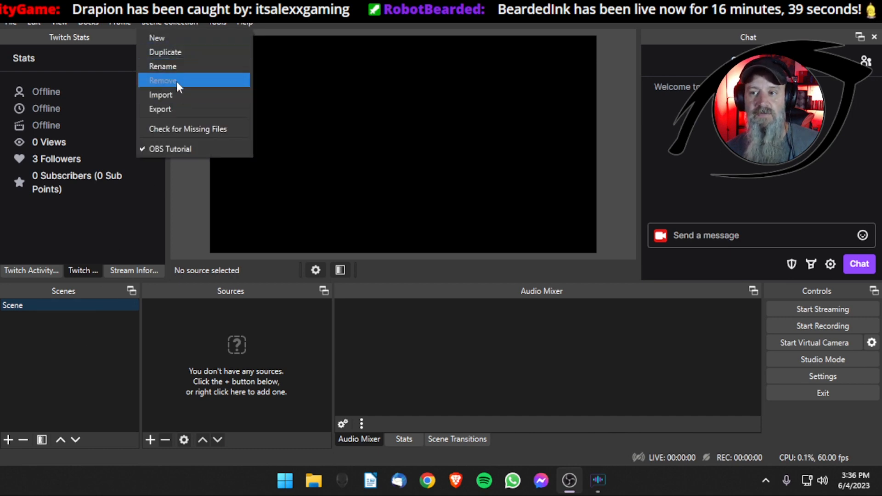
{"action": "left_click", "coordinate": [93, 348]}
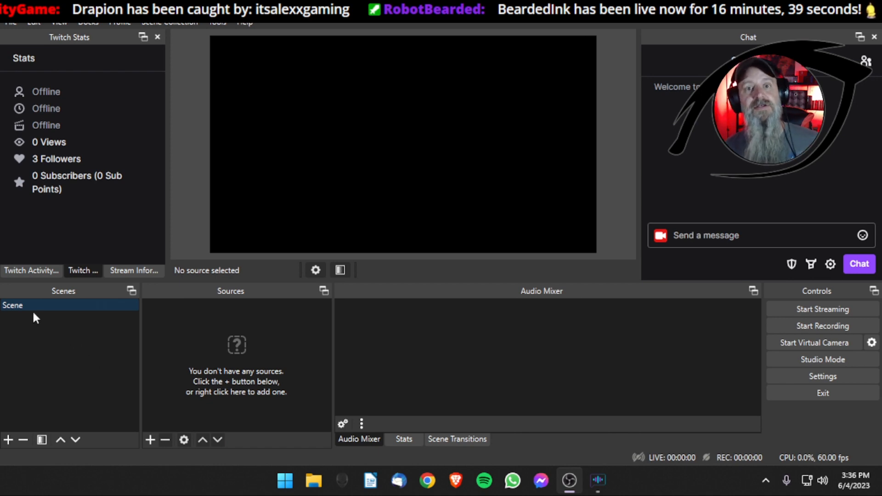
Try to remove the default scene from the scene list
{"action": "right_click", "coordinate": [54, 306]}
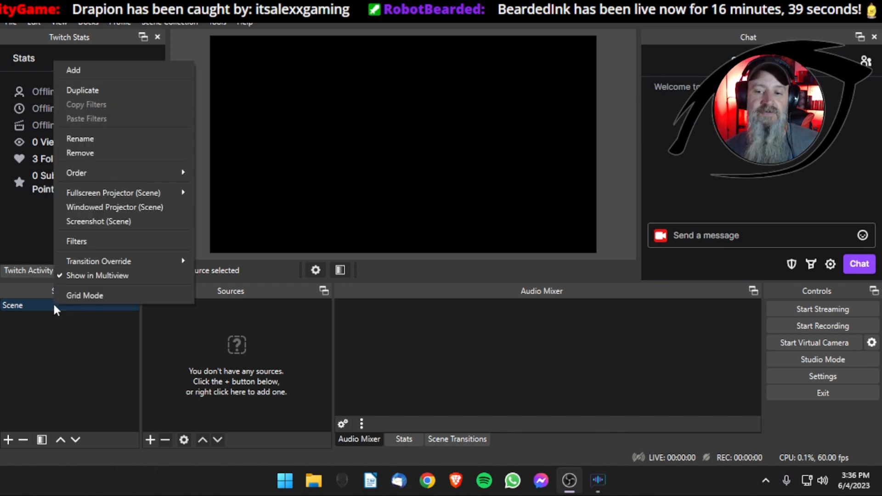
{"action": "left_click", "coordinate": [81, 153]}
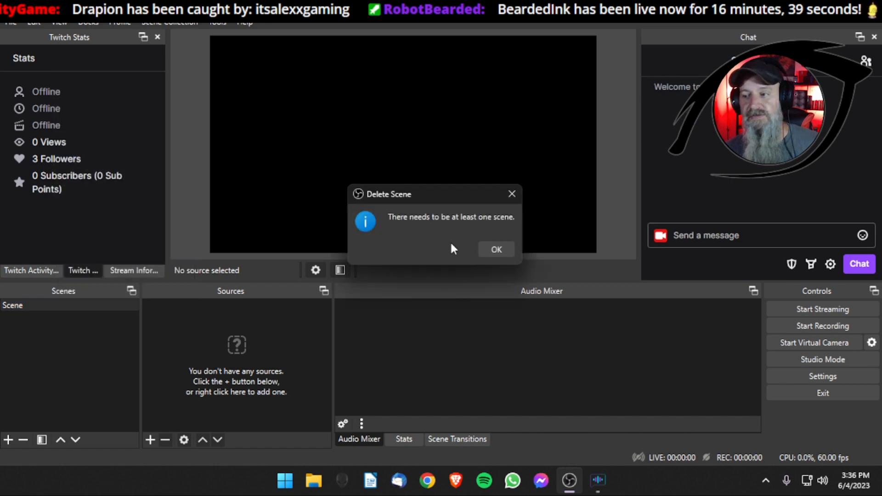
{"action": "left_click", "coordinate": [497, 249]}
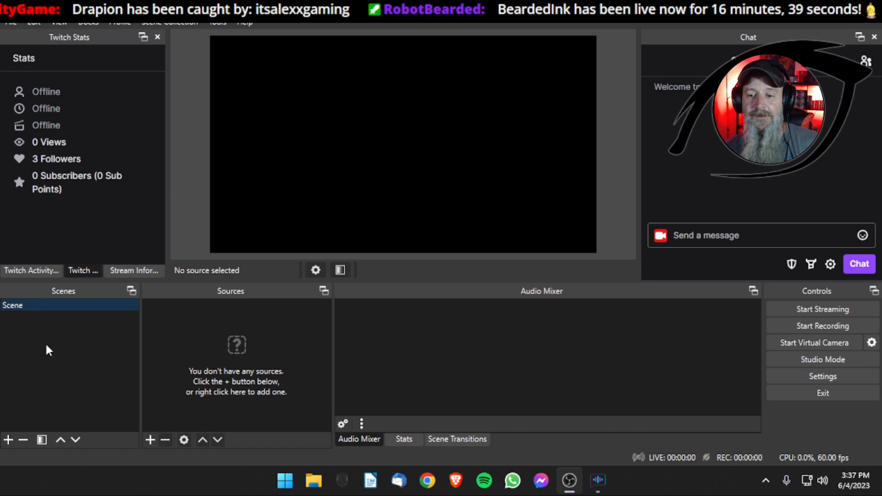
Rename the default scene to "~~ Scenes ~~" as a heading in the scene list
{"action": "right_click", "coordinate": [23, 307]}
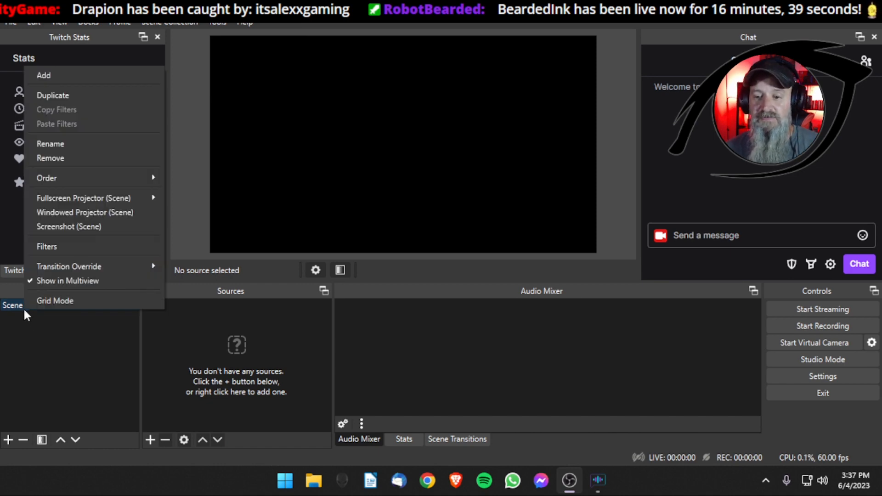
{"action": "left_click", "coordinate": [55, 144]}
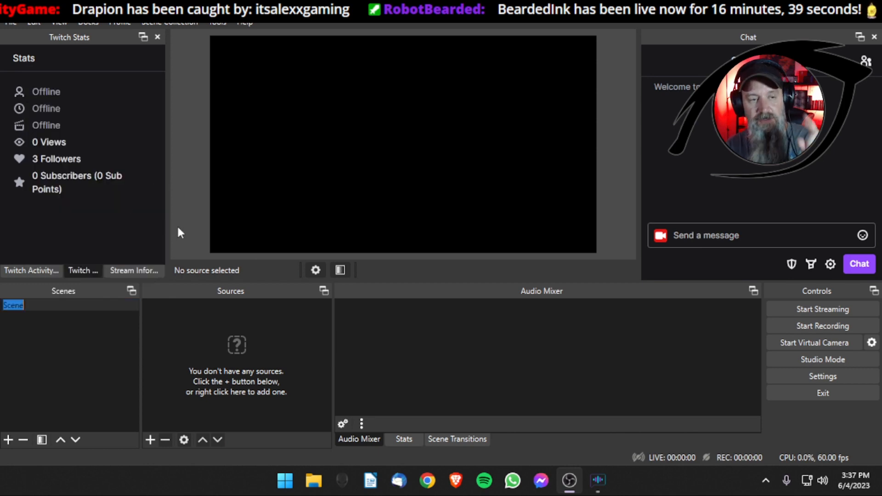
{"action": "type", "text": "~~"}
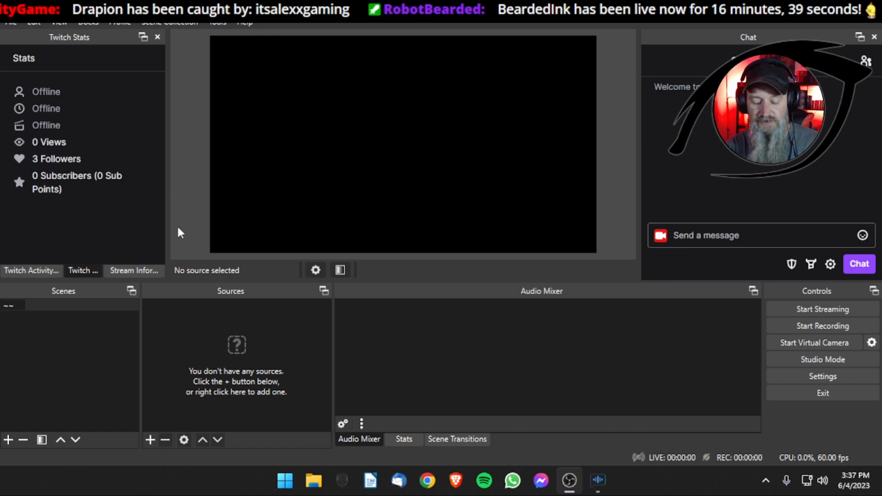
{"action": "type", "text": "Scen"}
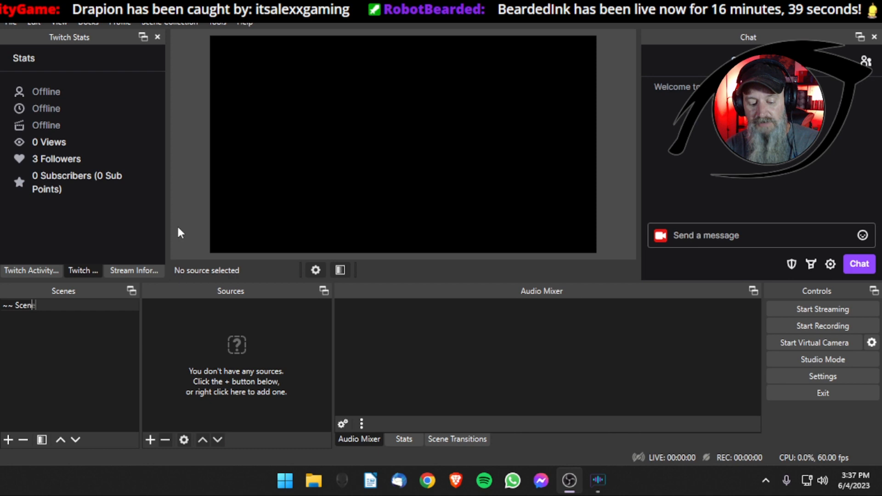
{"action": "type", "text": "ee"}
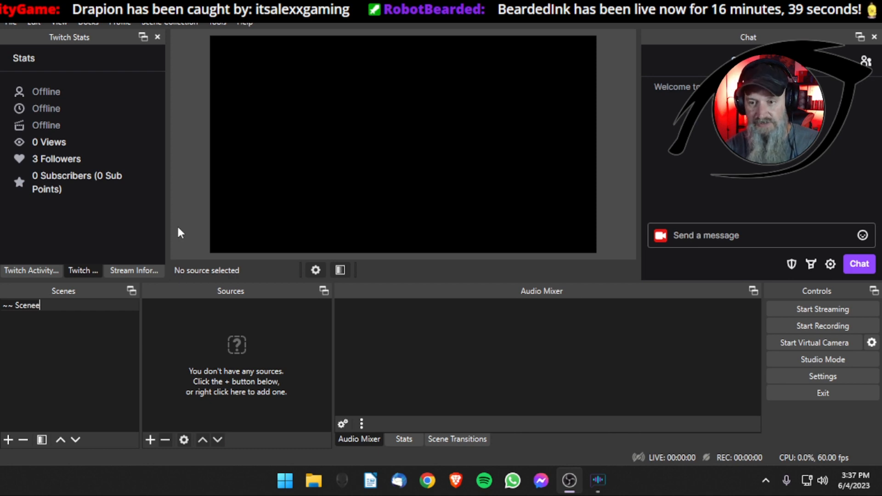
{"action": "key", "text": "BackSpace"}
{"action": "type", "text": "s"}
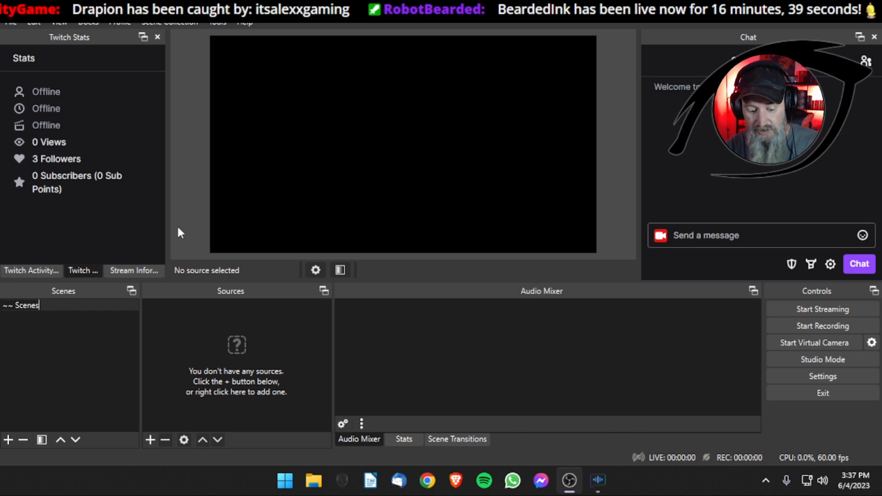
{"action": "type", "text": " ~~"}
{"action": "key", "text": "Return"}
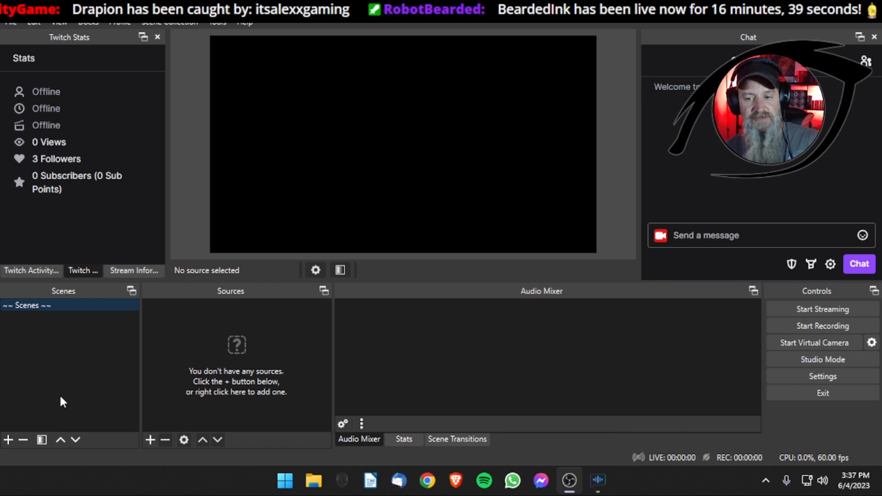
Add a scene named "~~ Browser Sources ~~" as a second heading in the scene list
{"action": "left_click", "coordinate": [12, 441]}
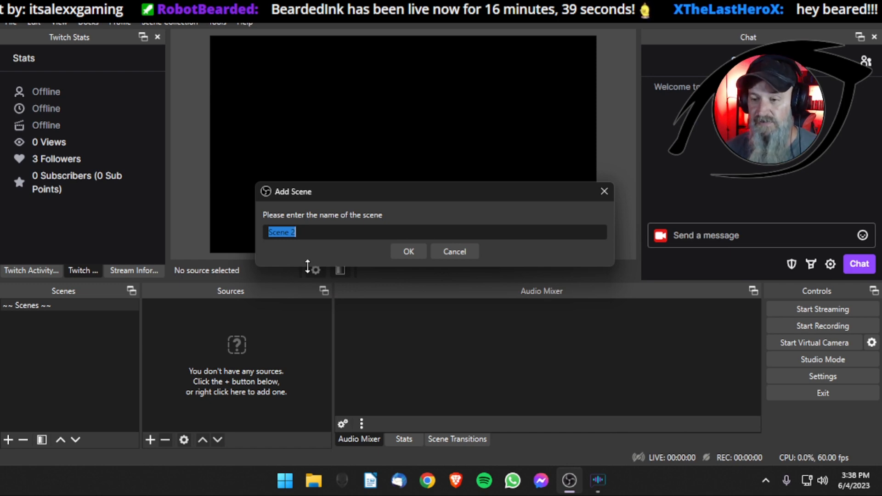
{"action": "type", "text": "~~"}
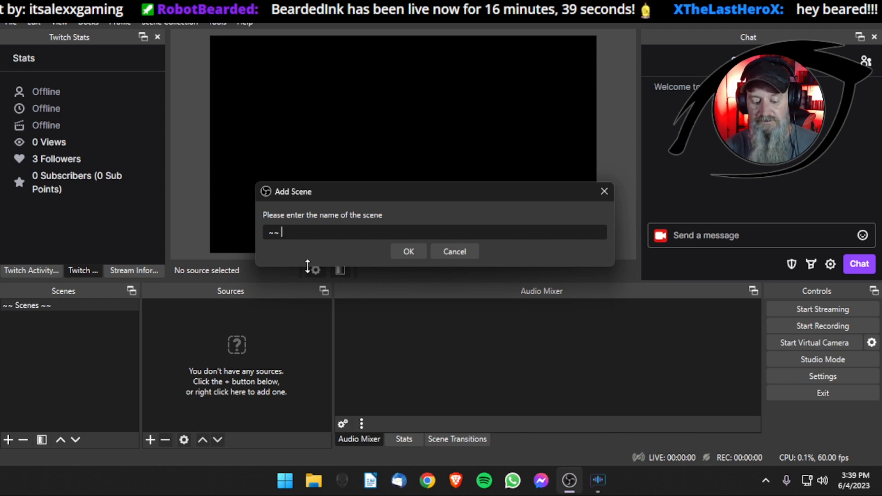
{"action": "type", "text": "Browser SOurce"}
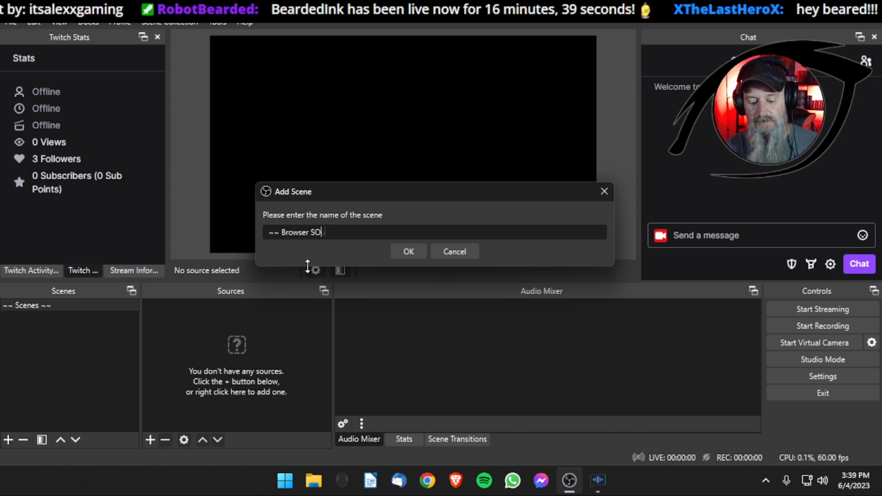
{"action": "key", "text": "BackSpace"}
{"action": "key", "text": "BackSpace"}
{"action": "key", "text": "BackSpace"}
{"action": "key", "text": "BackSpace"}
{"action": "key", "text": "BackSpace"}
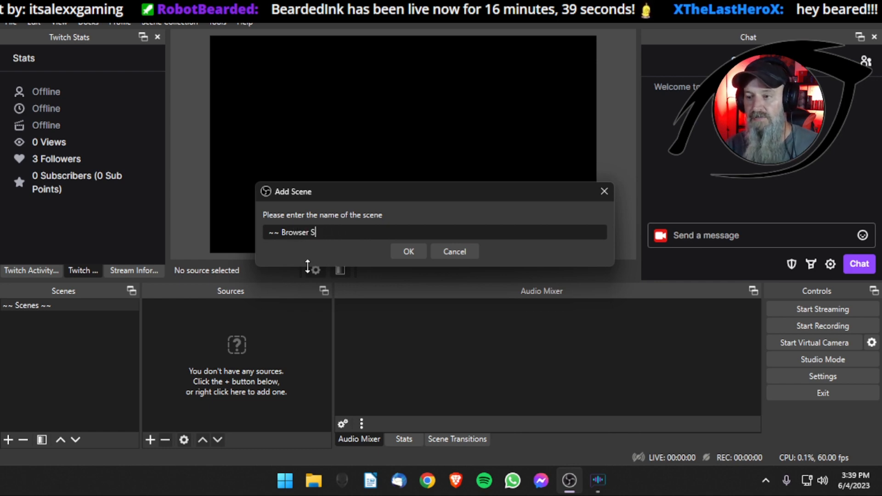
{"action": "type", "text": "ources ~~"}
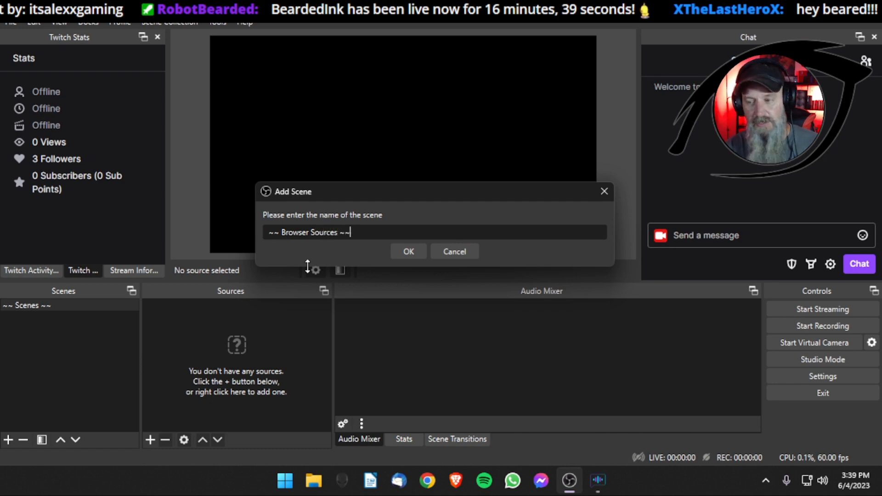
{"action": "key", "text": "Return"}
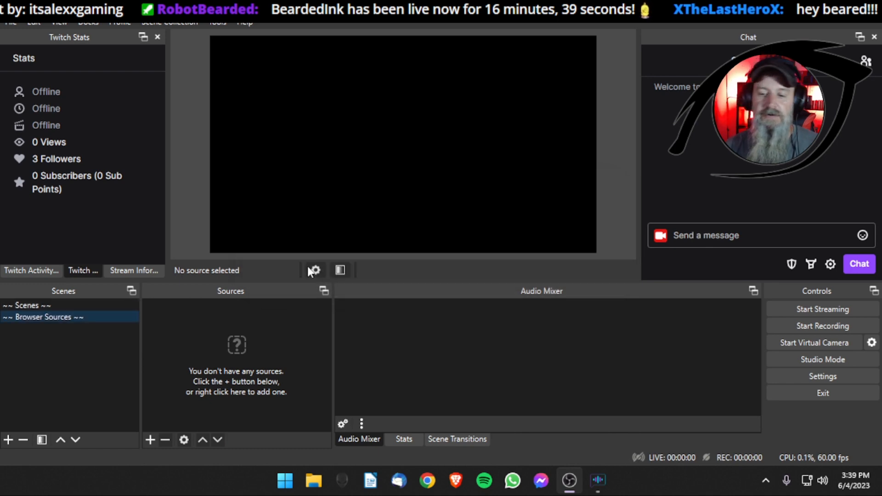
Add a heading scene named "~~ Audio ~~" to the scene list
{"action": "left_click", "coordinate": [8, 440]}
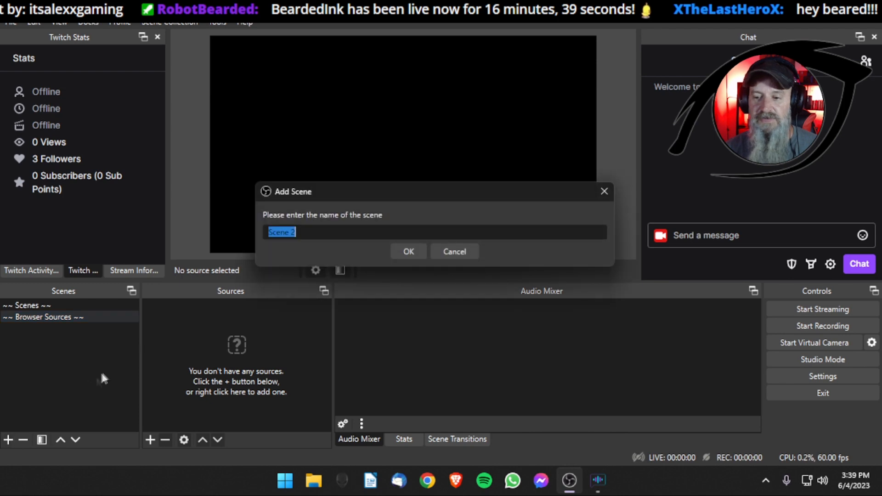
{"action": "type", "text": "~~ Au"}
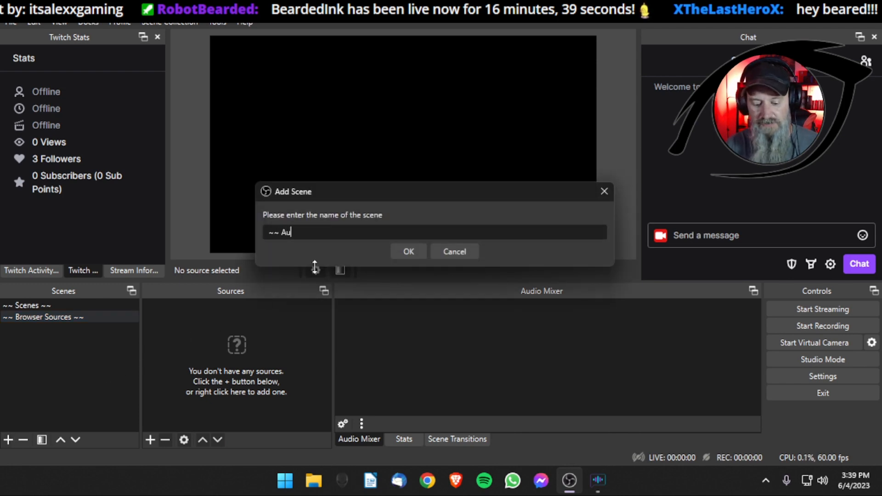
{"action": "type", "text": "dio ~~"}
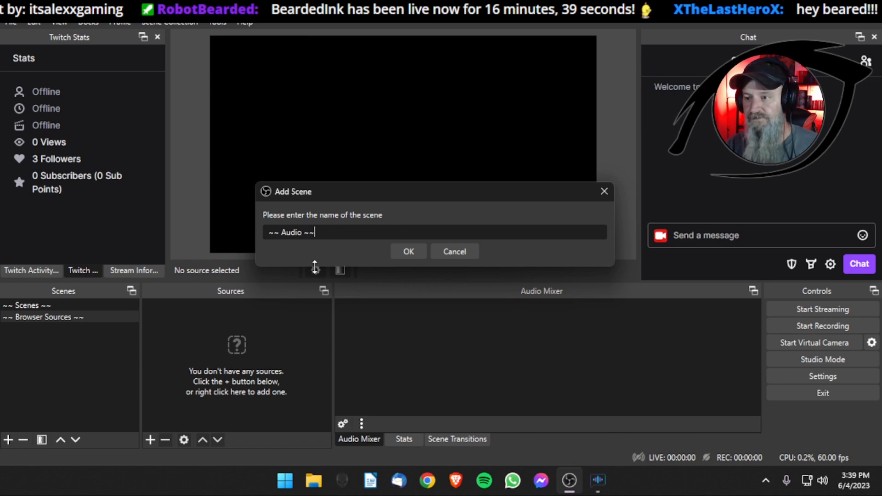
{"action": "key", "text": "Return"}
Add a heading scene named "~~ Video ~~" to the scene list
{"action": "left_click", "coordinate": [8, 440]}
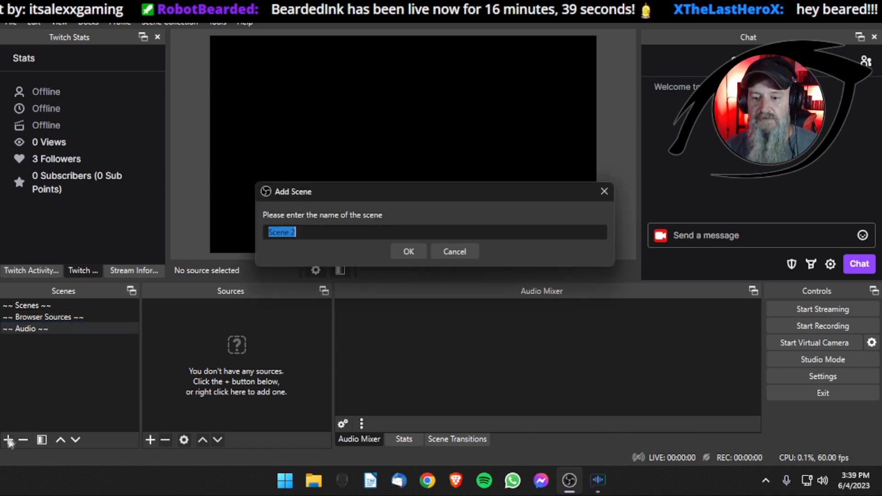
{"action": "type", "text": "~~ Video"}
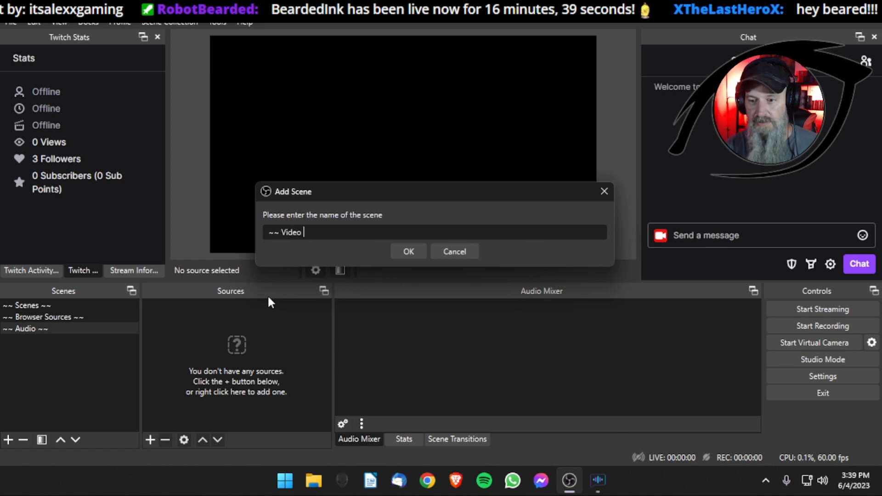
{"action": "type", "text": " ~~"}
{"action": "key", "text": "Return"}
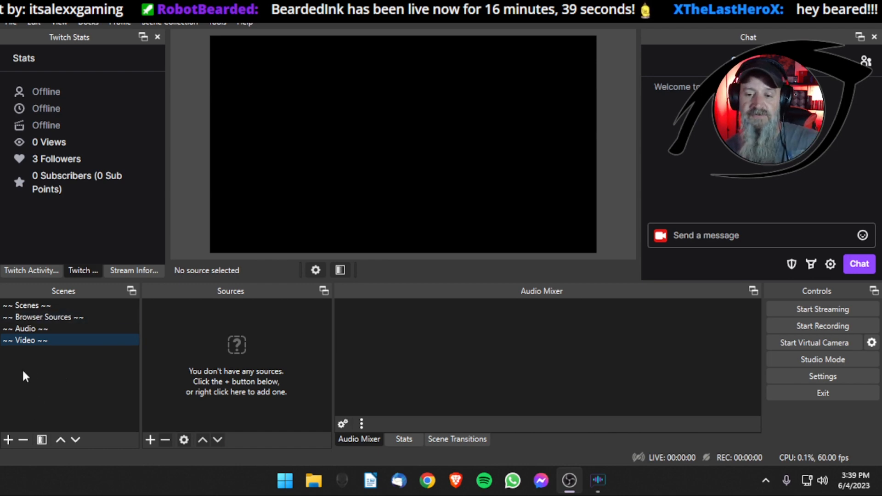
Add a heading scene named "~~ Misc ~~" to the scene list
{"action": "left_click", "coordinate": [9, 440]}
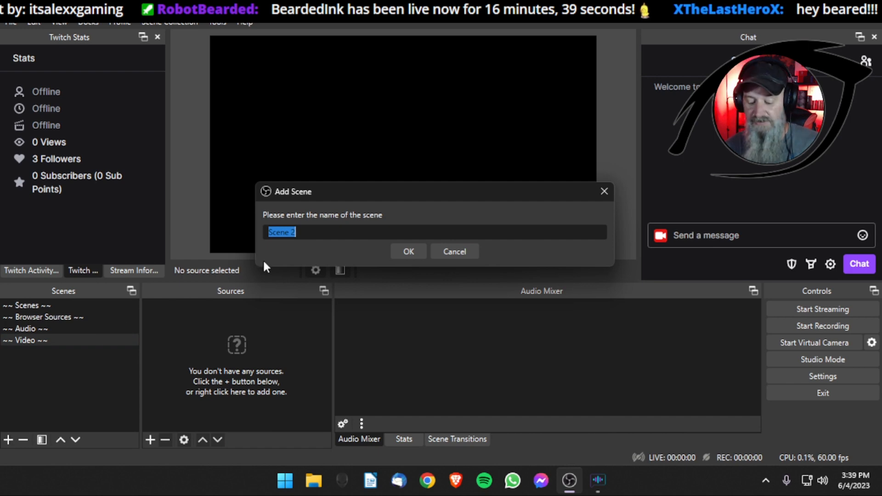
{"action": "type", "text": "~~ Misc"}
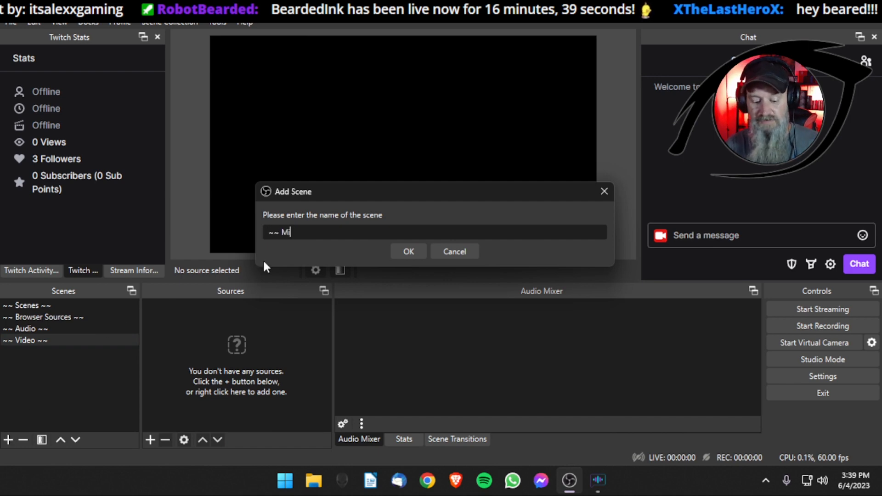
{"action": "type", "text": " ~~"}
{"action": "key", "text": "Return"}
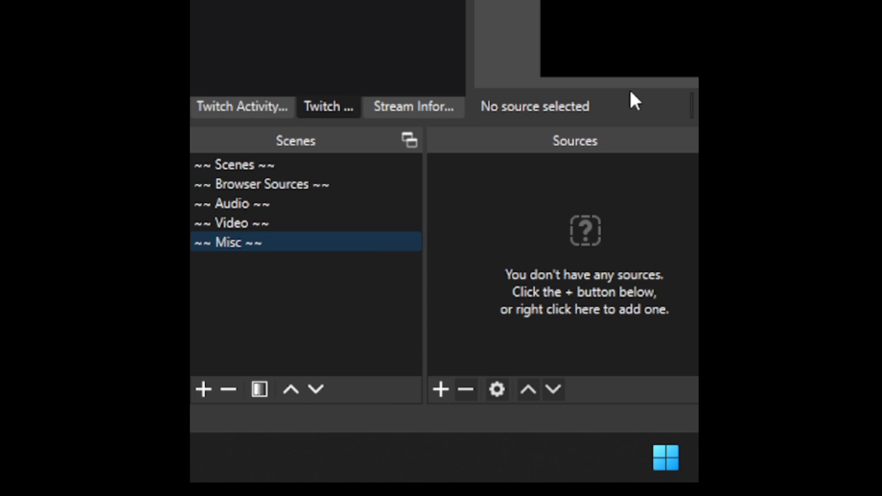
{"action": "left_click", "coordinate": [235, 165]}
{"action": "left_click", "coordinate": [225, 184]}
{"action": "left_click", "coordinate": [222, 203]}
{"action": "left_click", "coordinate": [222, 224]}
{"action": "left_click", "coordinate": [225, 205]}
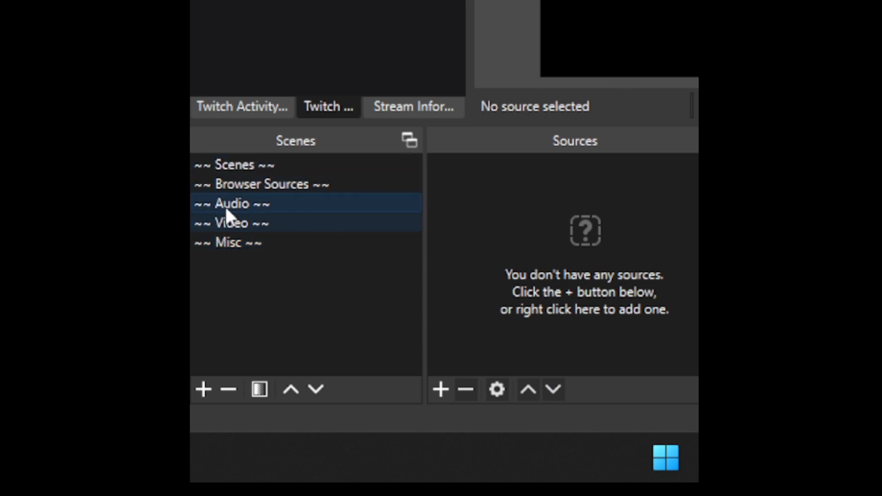
{"action": "left_click", "coordinate": [231, 183]}
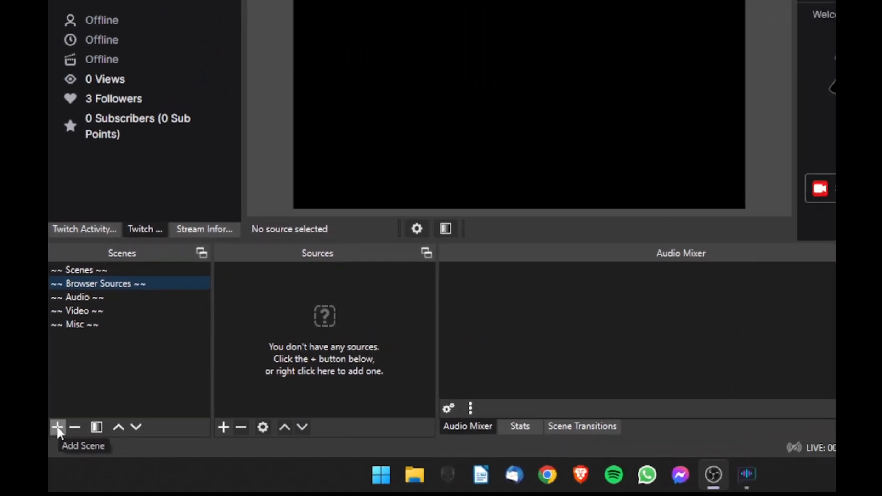
Add a scene named "Starting Soon" and place it directly below the "~~ Scenes ~~" heading
{"action": "left_click", "coordinate": [203, 389]}
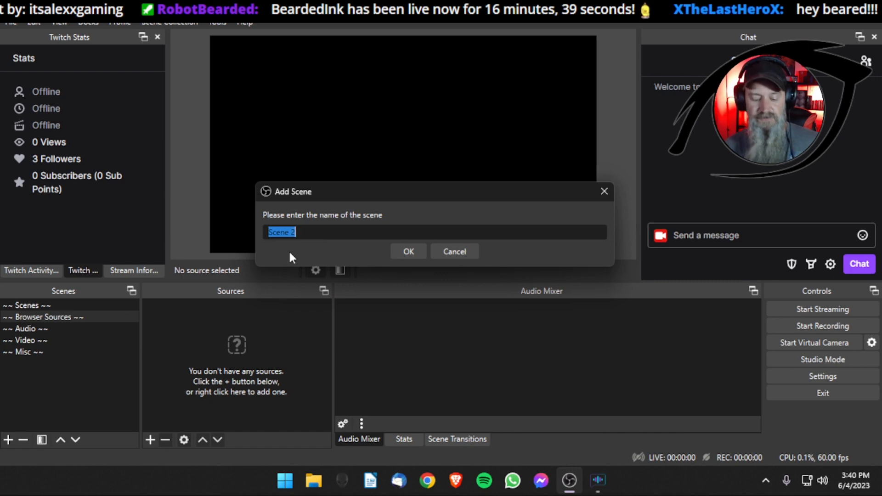
{"action": "type", "text": "Starti"}
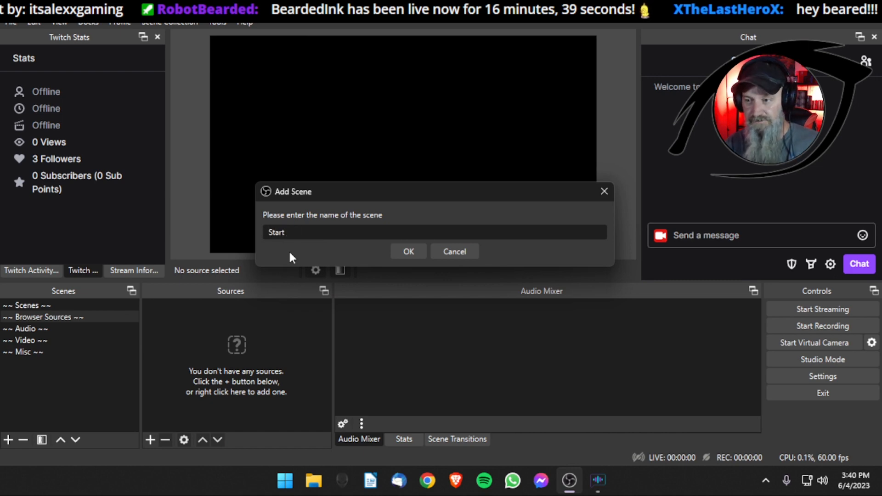
{"action": "type", "text": "ng Soon"}
{"action": "key", "text": "Return"}
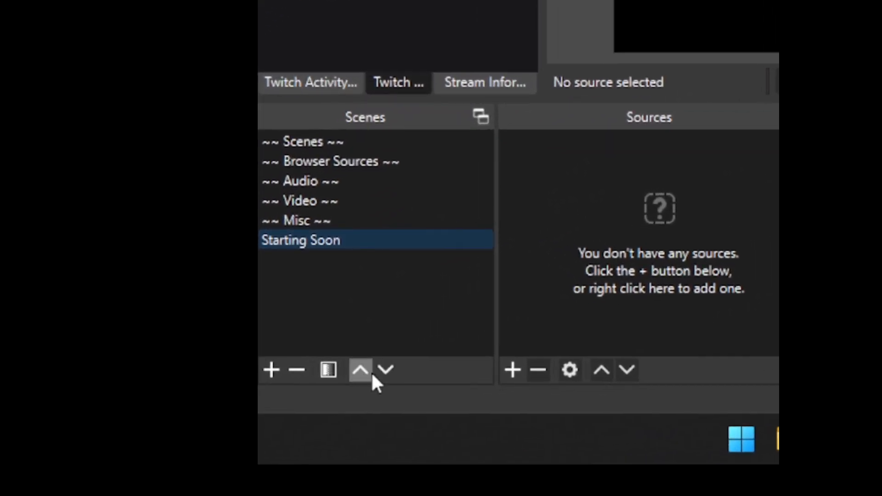
{"action": "left_click_drag", "start_coordinate": [322, 239], "coordinate": [330, 155]}
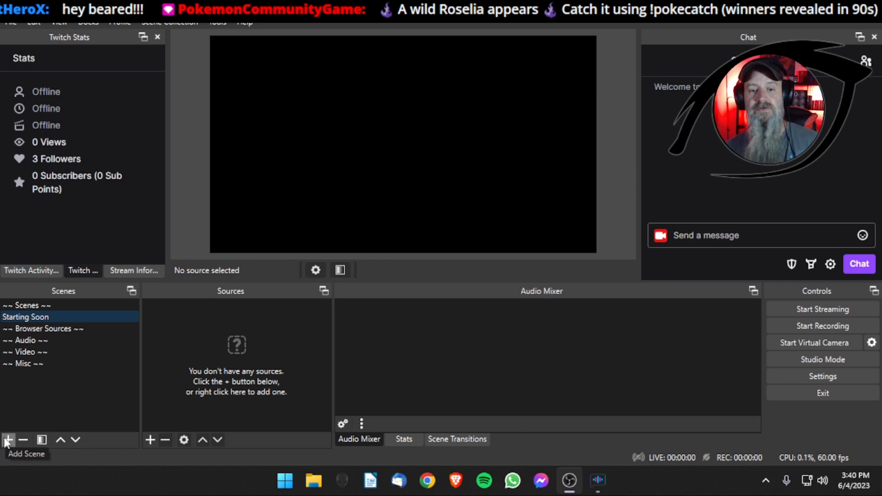
Add a scene named "Just Chatting" and move it up to directly below "Starting Soon"
{"action": "left_click", "coordinate": [8, 439]}
{"action": "type", "text": "Just Chatting"}
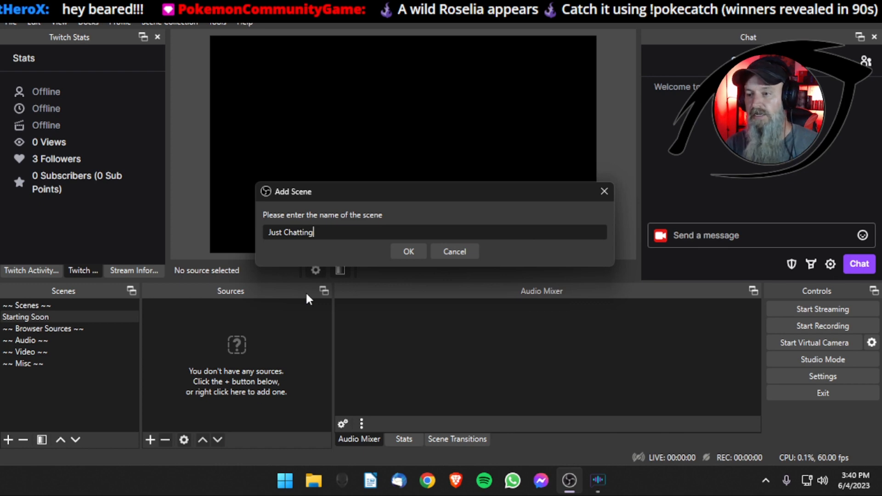
{"action": "key", "text": "Return"}
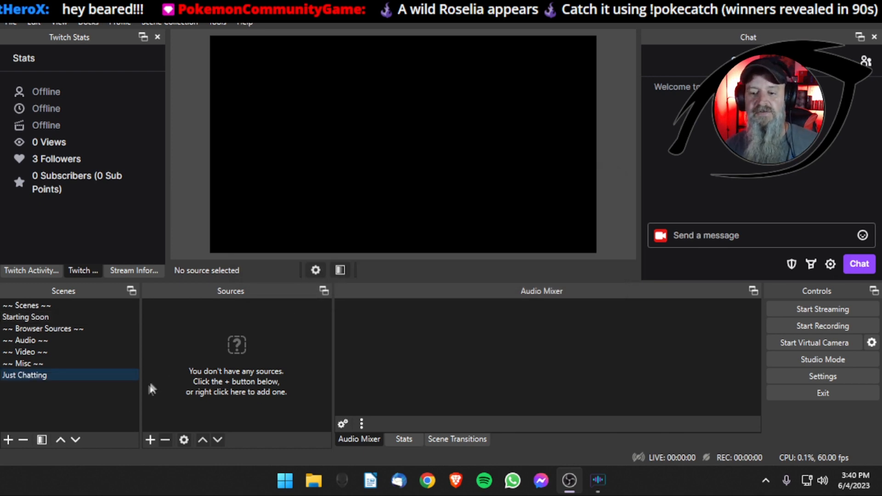
{"action": "left_click", "coordinate": [62, 437]}
{"action": "left_click", "coordinate": [62, 438]}
{"action": "left_click", "coordinate": [63, 439]}
{"action": "left_click", "coordinate": [64, 439]}
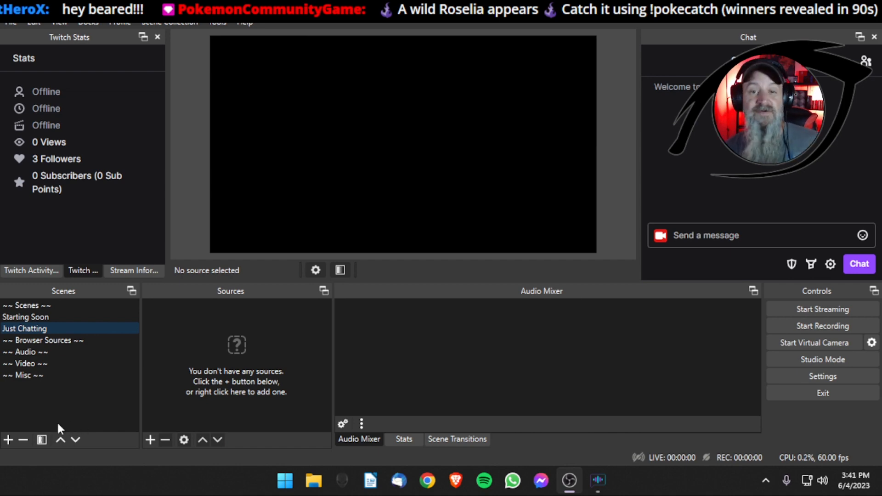
Add a scene named "Game Play" and move it up to directly below "Just Chatting"
{"action": "left_click", "coordinate": [8, 440]}
{"action": "type", "text": "Game Play"}
{"action": "key", "text": "Return"}
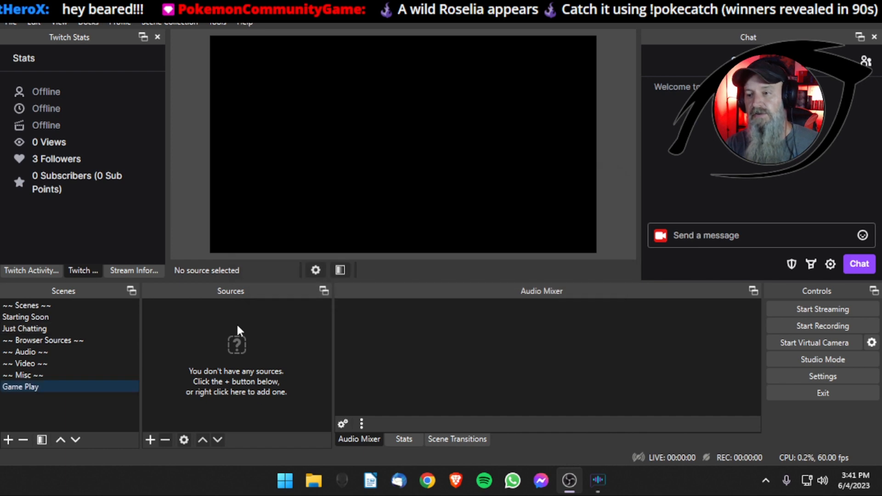
{"action": "left_click", "coordinate": [60, 440]}
{"action": "left_click", "coordinate": [60, 440]}
{"action": "left_click", "coordinate": [60, 441]}
{"action": "left_click", "coordinate": [60, 440]}
{"action": "left_click", "coordinate": [60, 440]}
{"action": "left_click", "coordinate": [75, 440]}
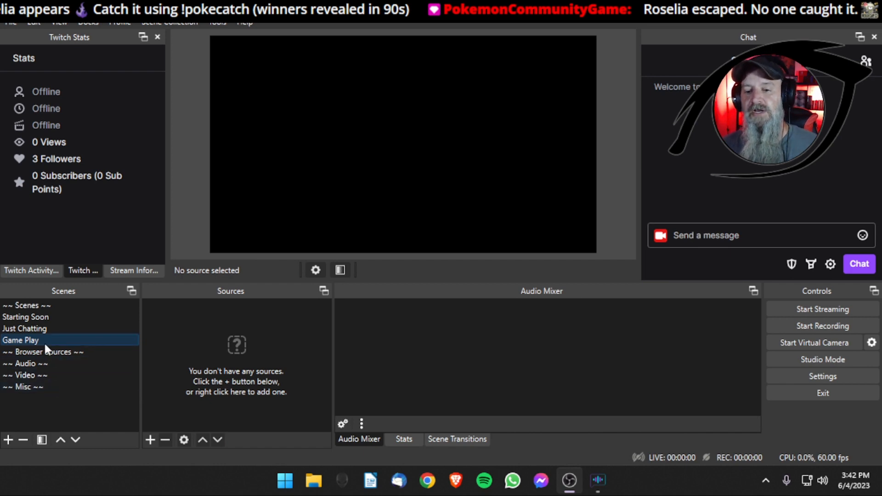
Add a scene named "BRB" and move it up to directly below "Game Play"
{"action": "left_click", "coordinate": [12, 438]}
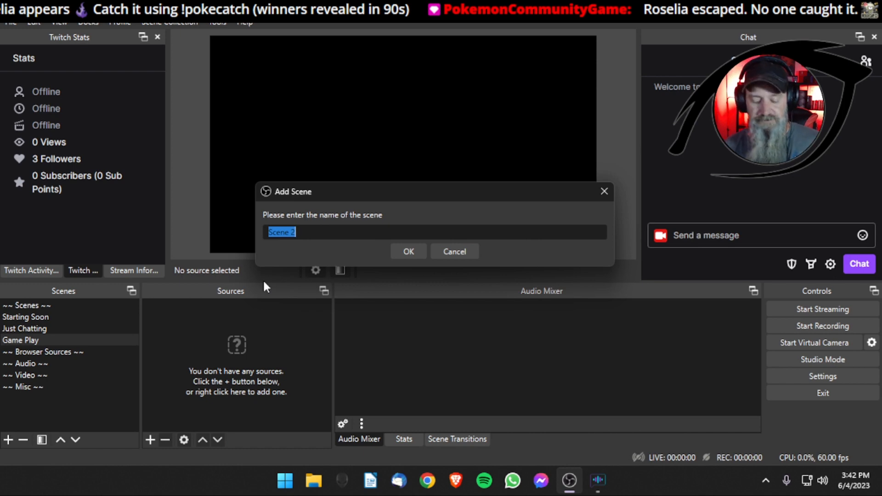
{"action": "type", "text": "BRB"}
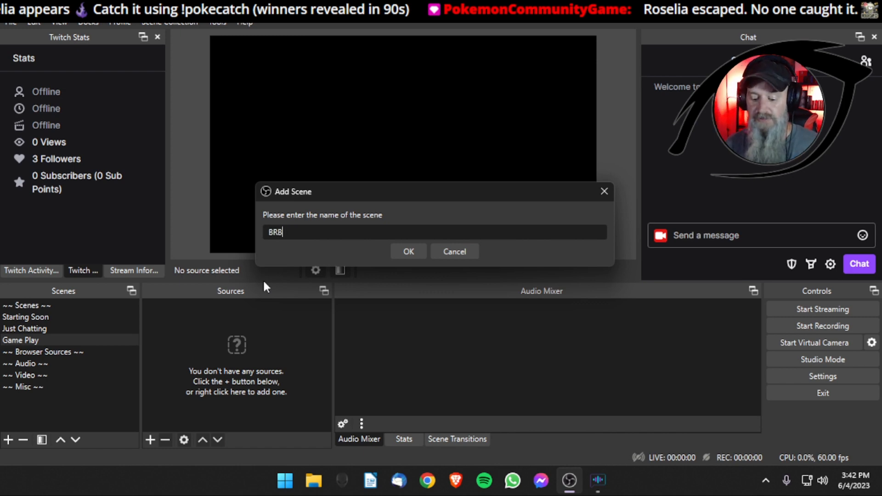
{"action": "key", "text": "Return"}
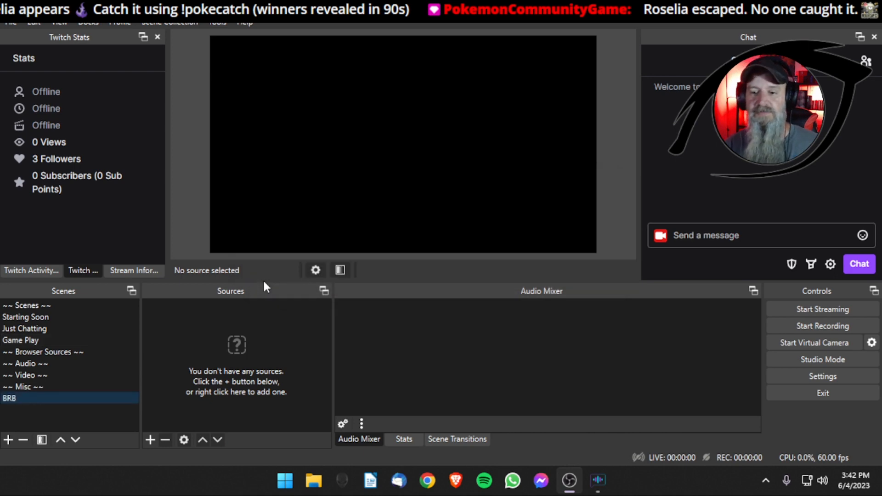
{"action": "left_click", "coordinate": [62, 439]}
{"action": "left_click", "coordinate": [62, 439]}
{"action": "left_click", "coordinate": [61, 438]}
{"action": "left_click", "coordinate": [62, 438]}
{"action": "left_click", "coordinate": [61, 439]}
{"action": "left_click", "coordinate": [75, 439]}
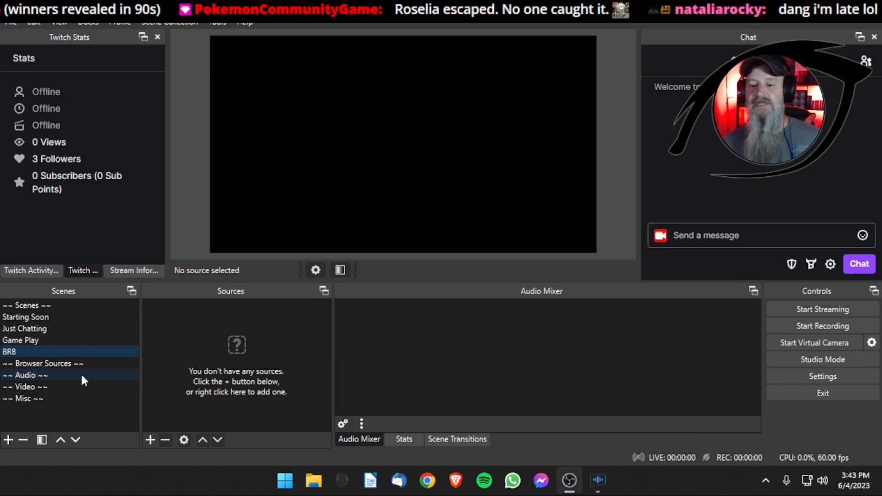
Add a scene named "Ending" and move it up between "BRB" and the "~~ Browser Sources ~~" heading
{"action": "left_click", "coordinate": [9, 440]}
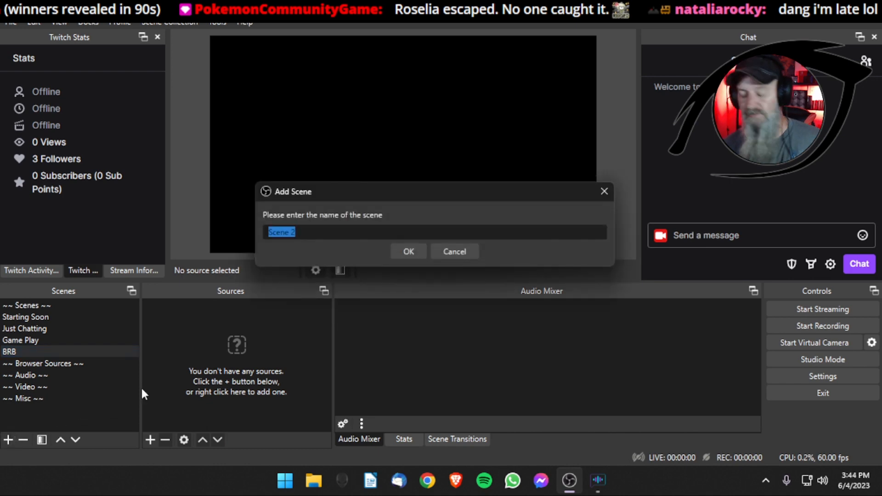
{"action": "type", "text": "Ending"}
{"action": "key", "text": "Return"}
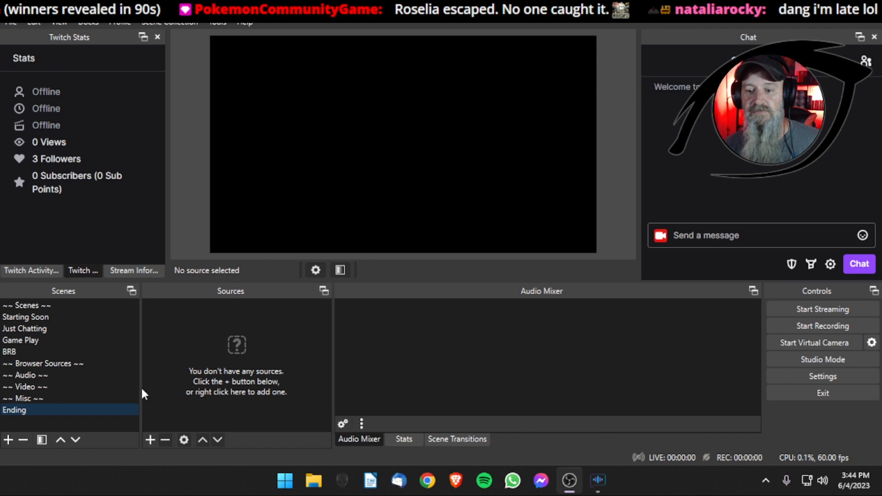
{"action": "left_click", "coordinate": [57, 439]}
{"action": "left_click", "coordinate": [56, 439]}
{"action": "left_click", "coordinate": [56, 438]}
{"action": "left_click", "coordinate": [57, 438]}
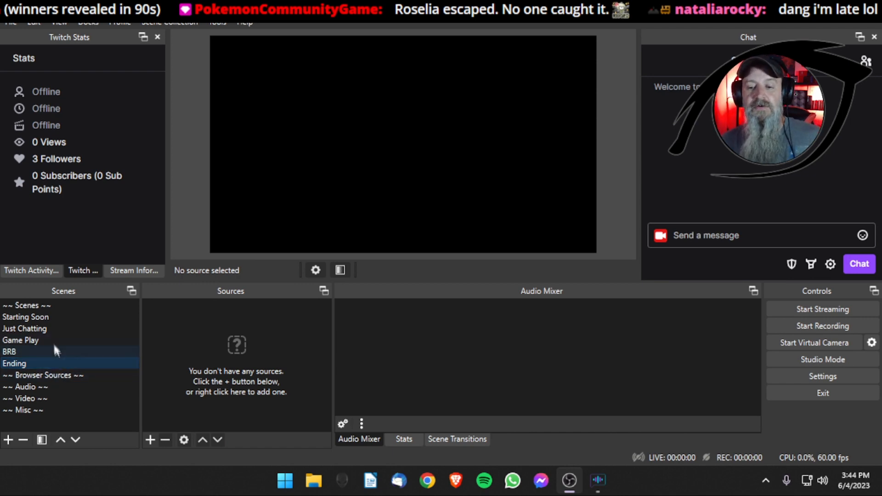
{"action": "left_click", "coordinate": [45, 327]}
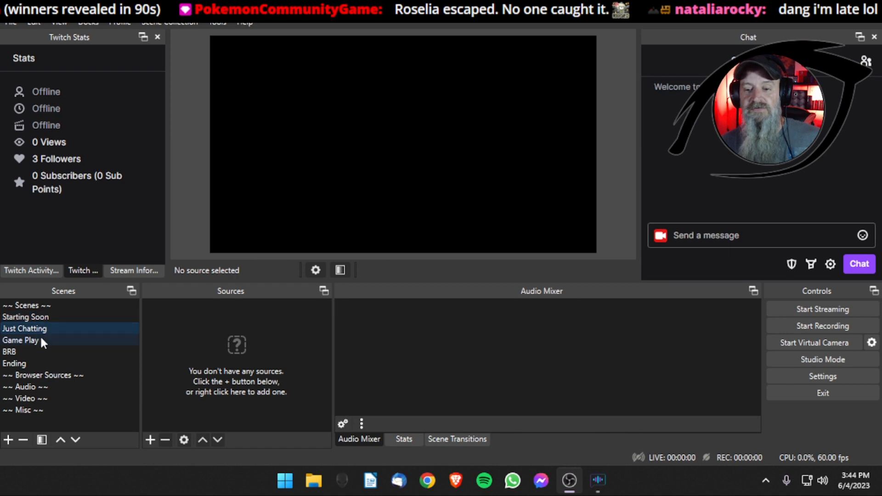
{"action": "left_click", "coordinate": [39, 339]}
{"action": "left_click", "coordinate": [31, 361]}
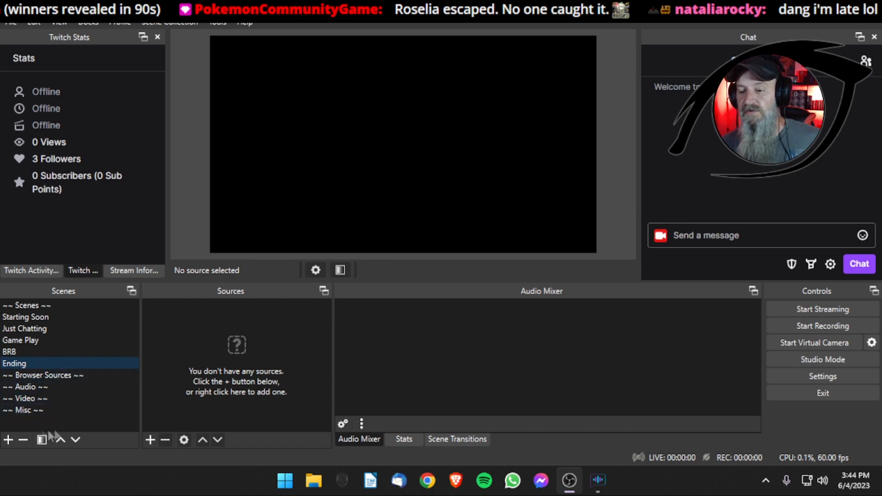
Add a scene named "Output Snds" to the scene list
{"action": "left_click", "coordinate": [47, 386]}
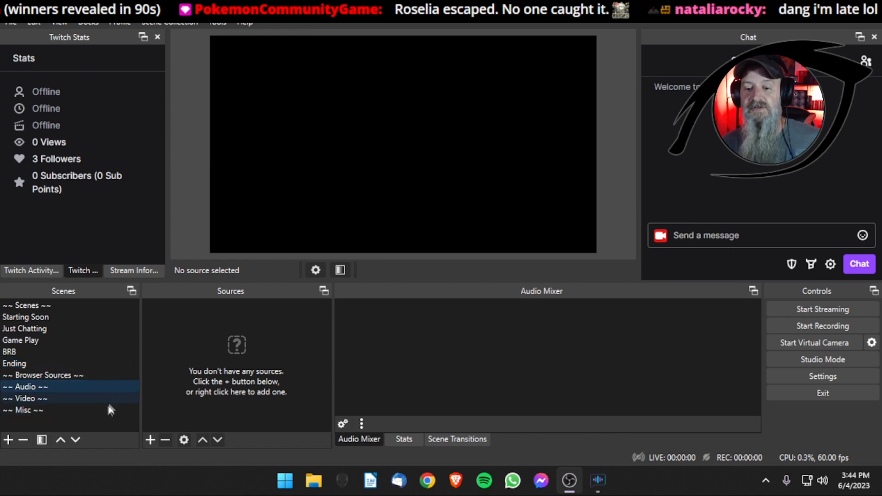
{"action": "left_click", "coordinate": [9, 440]}
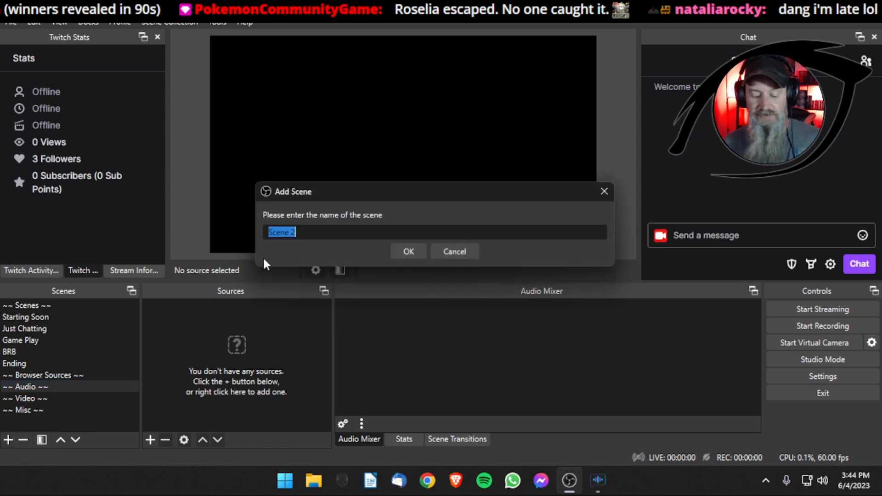
{"action": "type", "text": "OutPut"}
{"action": "key", "text": "BackSpace"}
{"action": "key", "text": "BackSpace"}
{"action": "type", "text": "ut"}
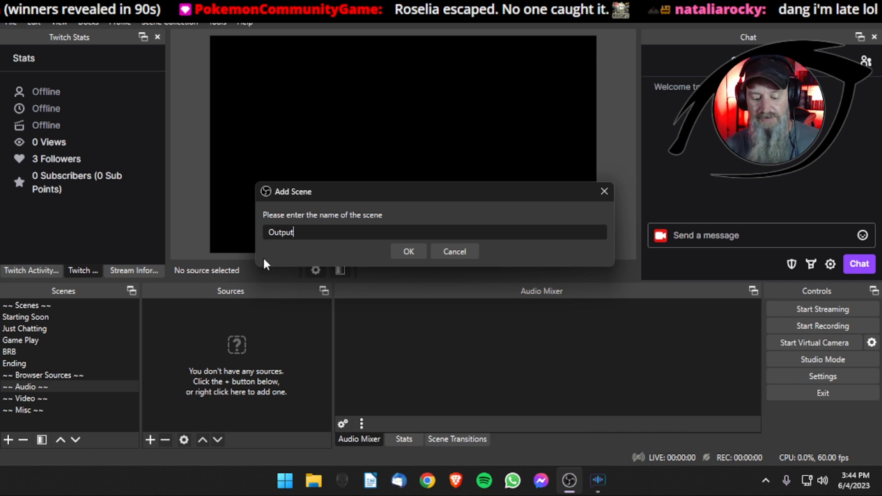
{"action": "type", "text": " Snds"}
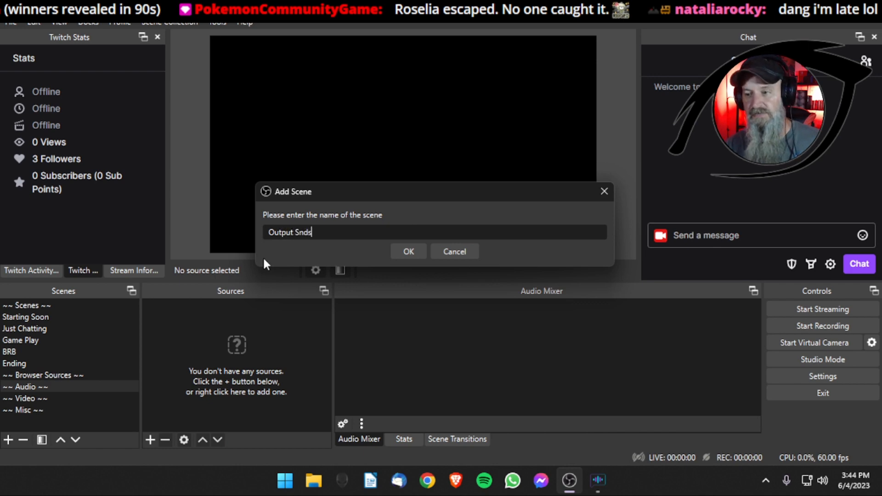
{"action": "key", "text": "Return"}
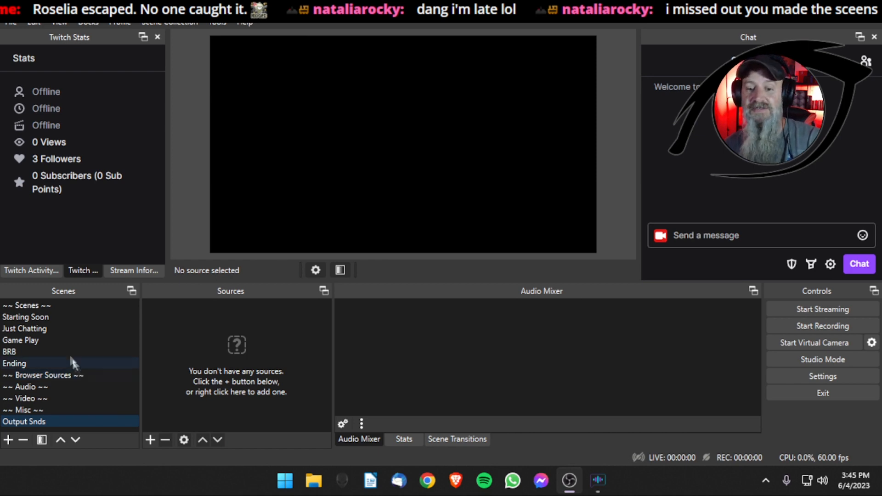
{"action": "left_click", "coordinate": [51, 316]}
{"action": "left_click", "coordinate": [48, 329]}
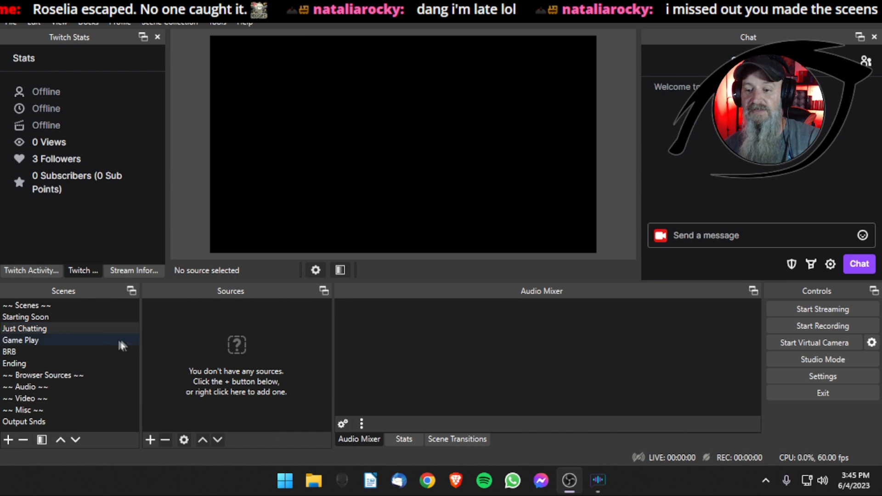
{"action": "left_click", "coordinate": [59, 339]}
{"action": "left_click", "coordinate": [48, 351]}
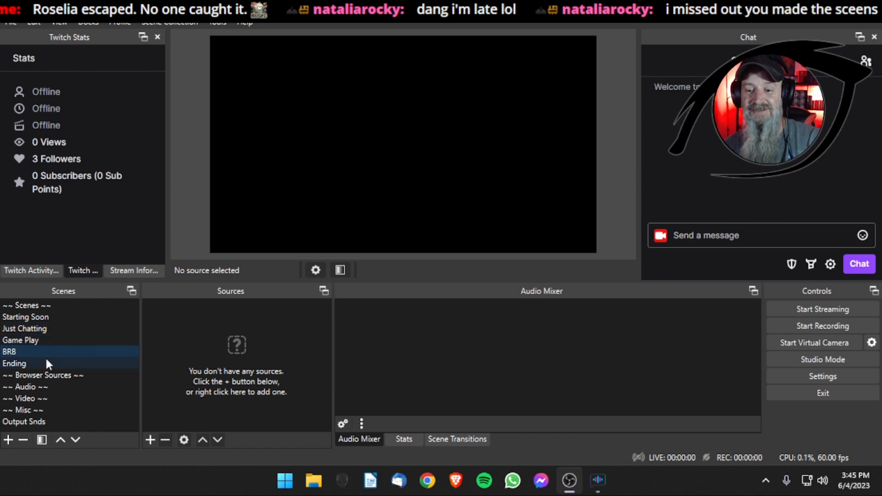
{"action": "left_click", "coordinate": [46, 363]}
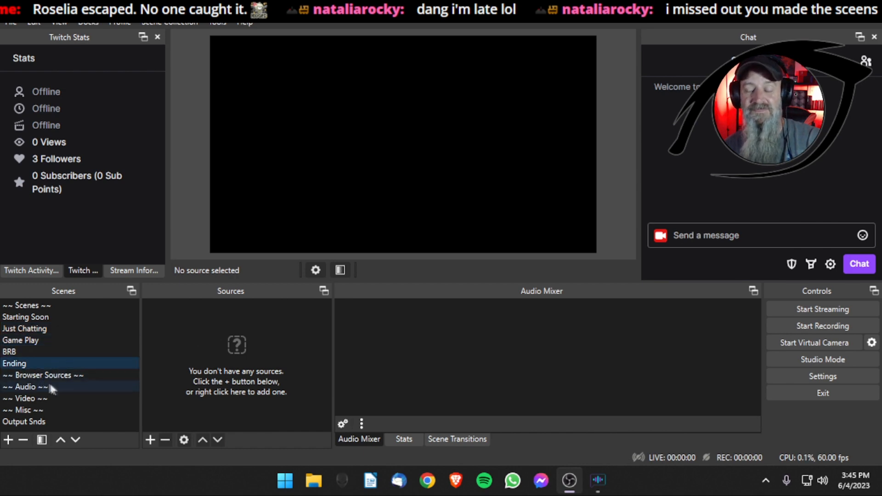
Move the "Output Snds" scene up to directly below the "~~ Audio ~~" heading
{"action": "left_click", "coordinate": [37, 421]}
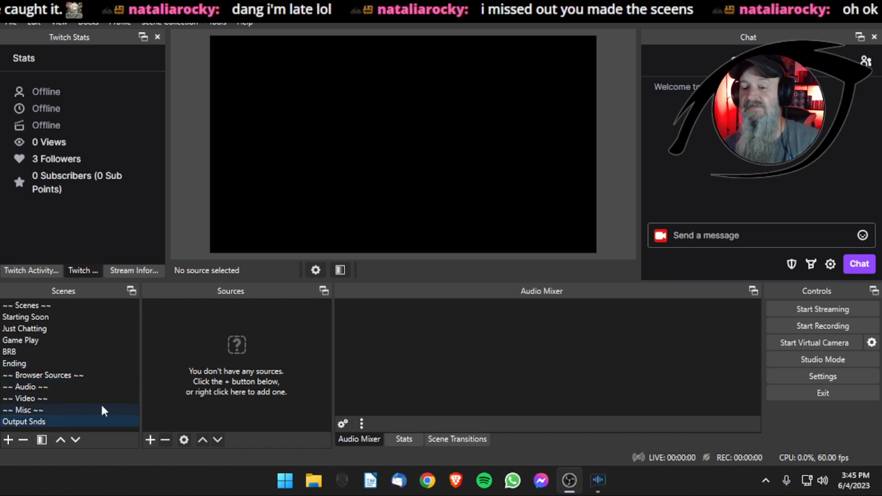
{"action": "left_click", "coordinate": [60, 439]}
{"action": "left_click", "coordinate": [59, 439]}
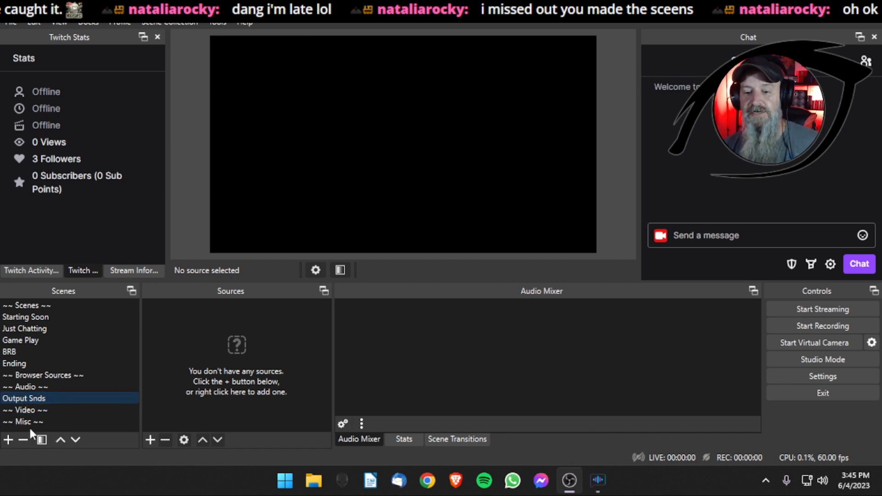
Add a scene named "Input Snds" and move it up to directly below "Output Snds"
{"action": "left_click", "coordinate": [8, 440]}
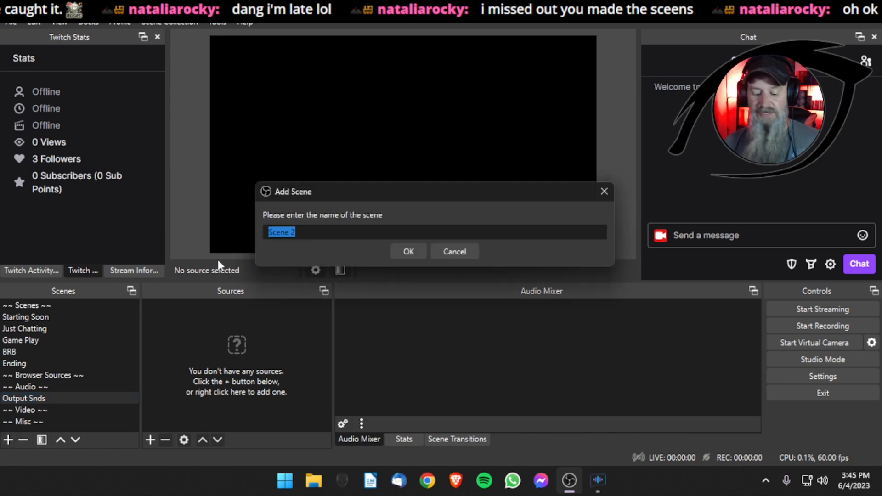
{"action": "type", "text": "Input Sou"}
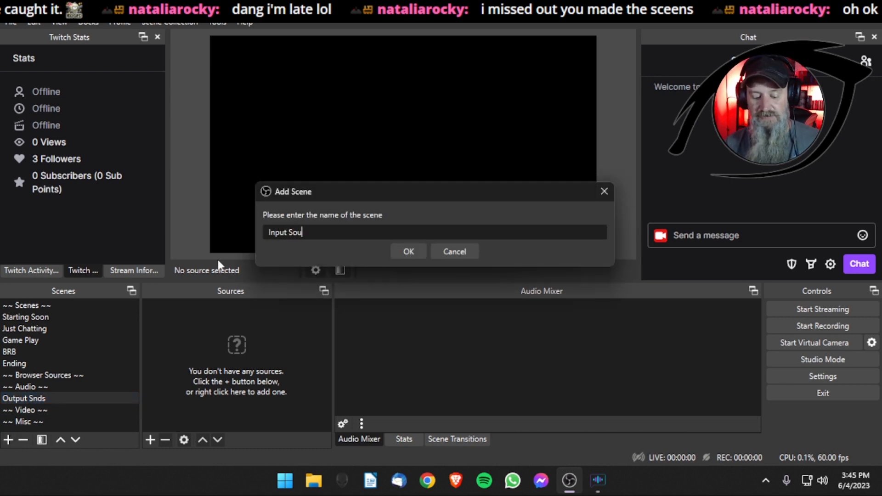
{"action": "key", "text": "BackSpace"}
{"action": "key", "text": "BackSpace"}
{"action": "type", "text": "nds"}
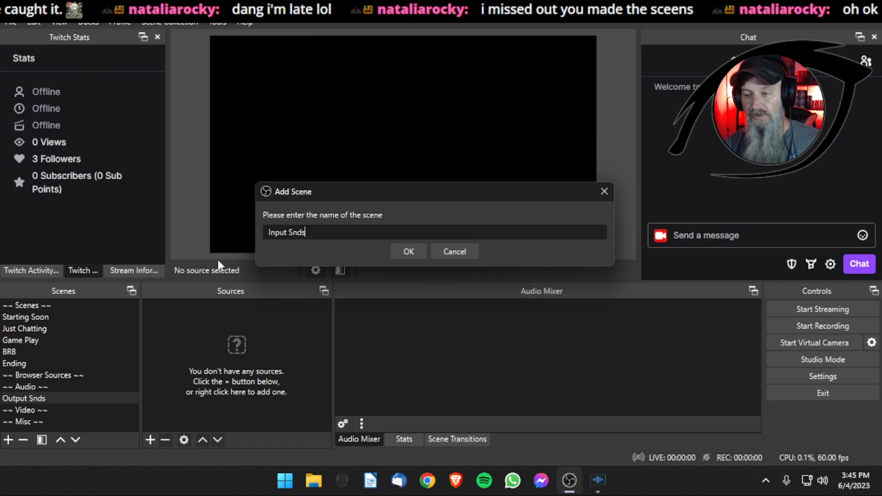
{"action": "key", "text": "Return"}
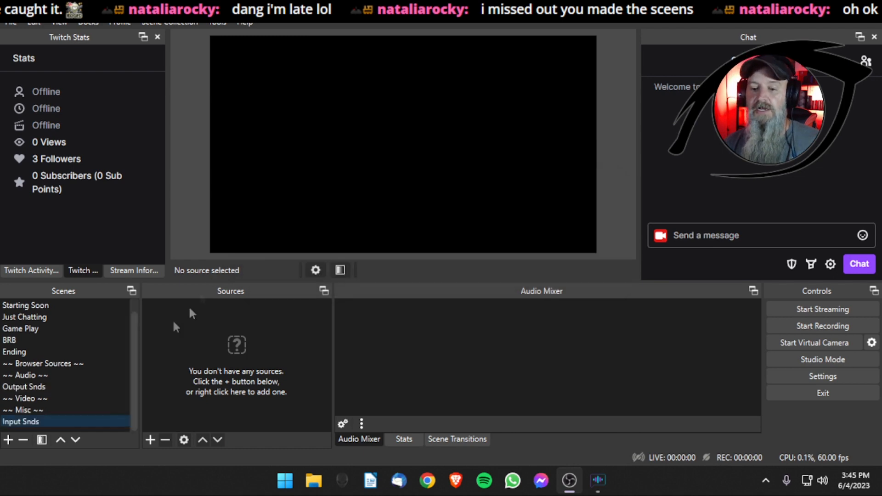
{"action": "left_click", "coordinate": [61, 440]}
{"action": "left_click", "coordinate": [61, 440]}
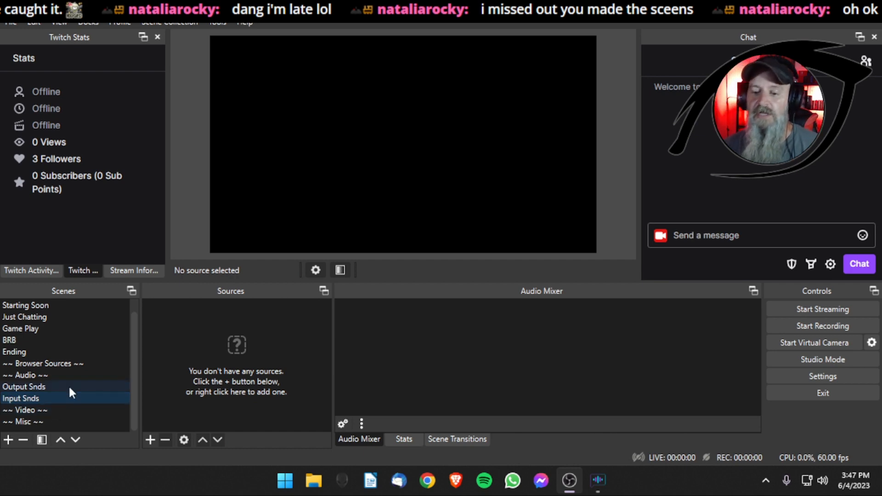
Add a scene named "WebCam" and move it up to directly below the "~~ Video ~~" heading
{"action": "left_click", "coordinate": [37, 410]}
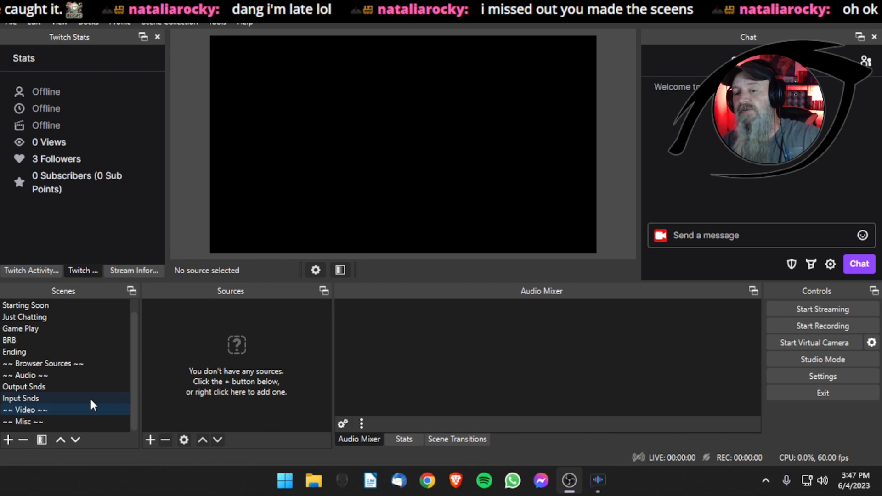
{"action": "left_click", "coordinate": [9, 439]}
{"action": "type", "text": "WebCam"}
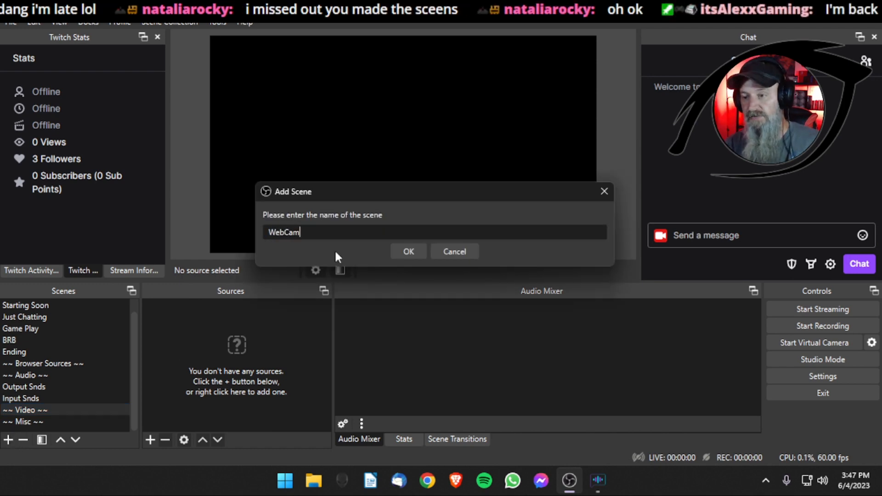
{"action": "key", "text": "Return"}
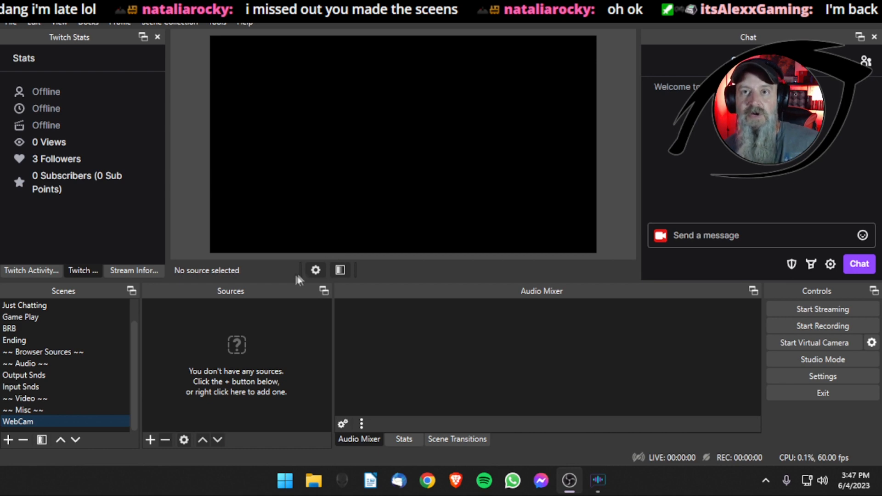
{"action": "left_click", "coordinate": [61, 439]}
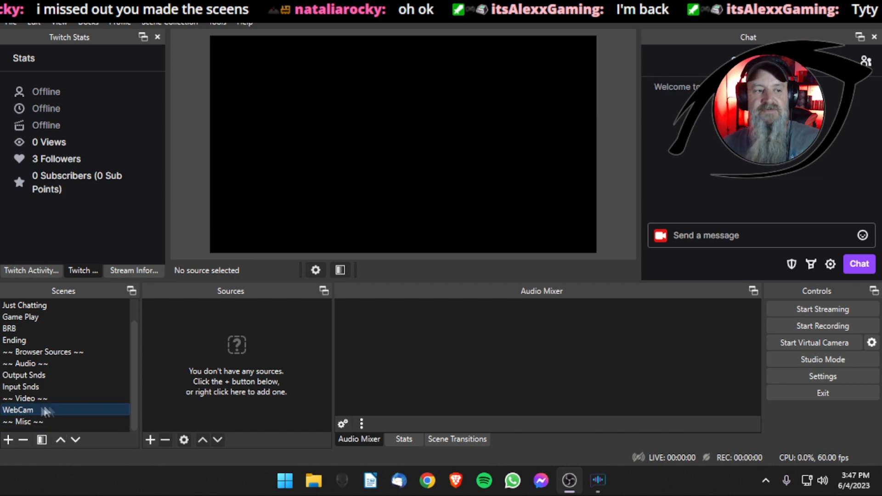
Add a scene named "GameScreens" and move it up to directly below "WebCam"
{"action": "scroll", "coordinate": [99, 387], "scroll_direction": "up", "scroll_amount": 1}
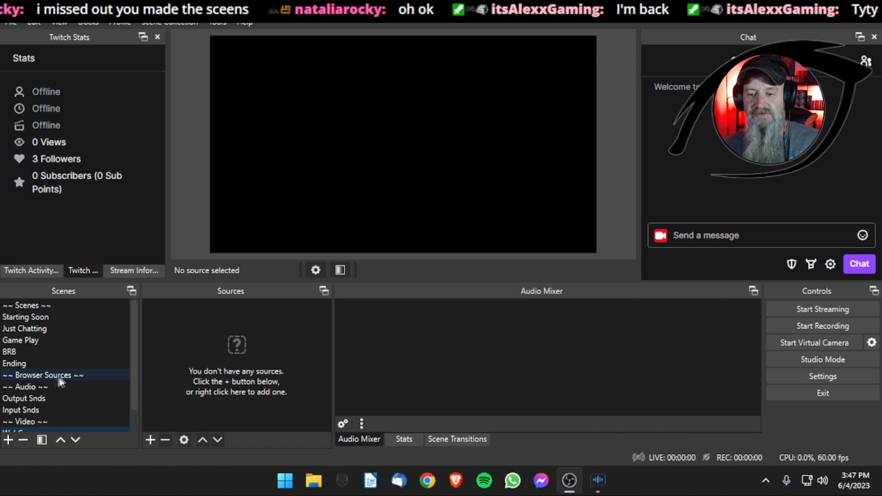
{"action": "scroll", "coordinate": [47, 376], "scroll_direction": "down", "scroll_amount": 1}
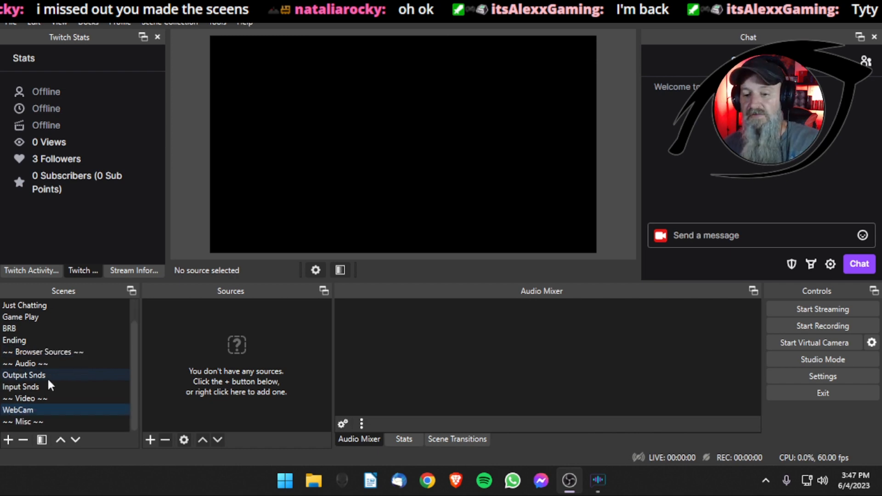
{"action": "left_click", "coordinate": [8, 440]}
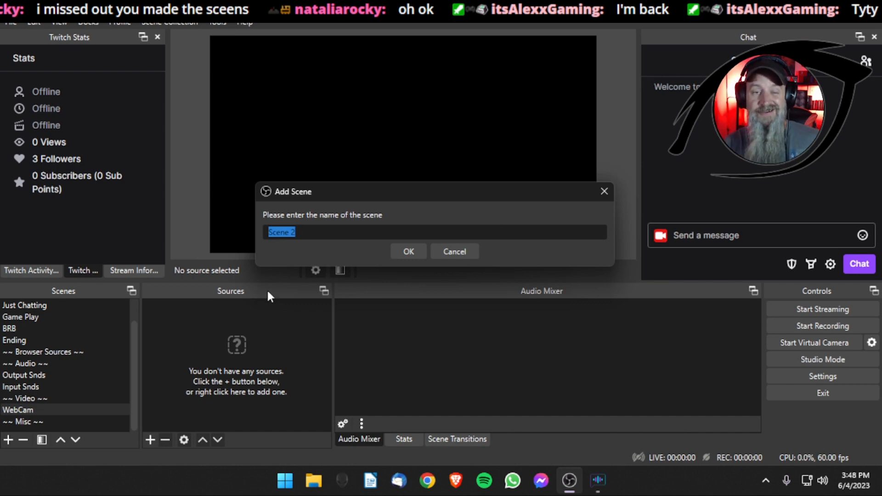
{"action": "type", "text": "GameSc"}
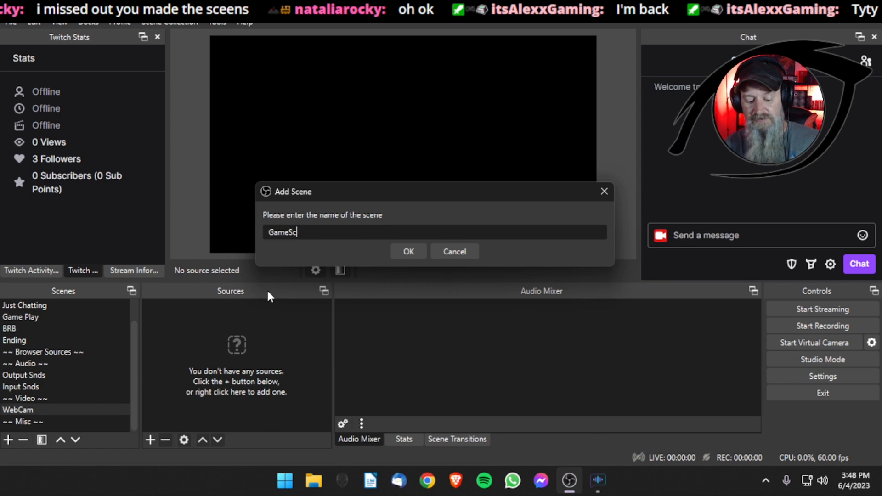
{"action": "type", "text": "reens"}
{"action": "key", "text": "Return"}
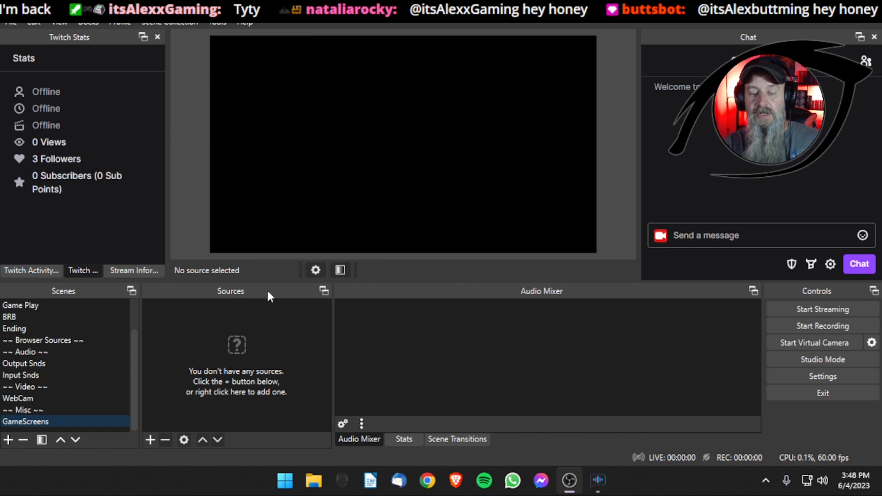
{"action": "left_click", "coordinate": [60, 440]}
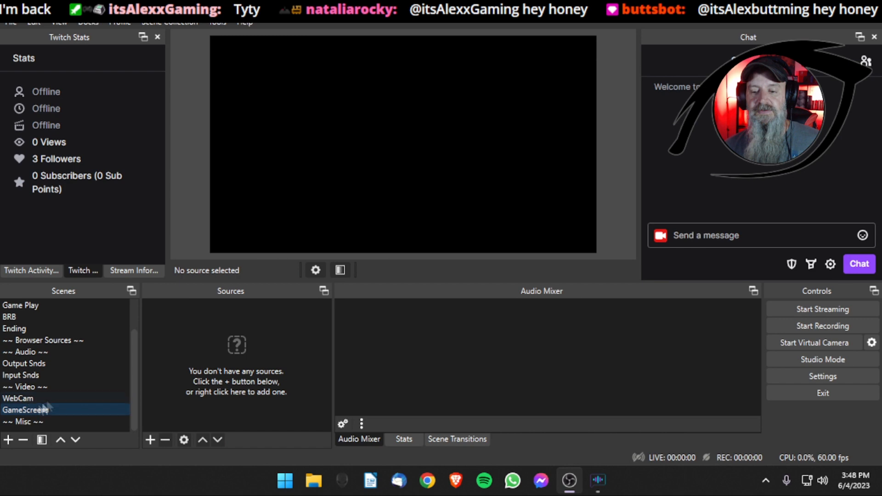
Add a scene named "Alerts" at the end of the scene list, under the "~~ Misc ~~" heading
{"action": "left_click", "coordinate": [8, 440]}
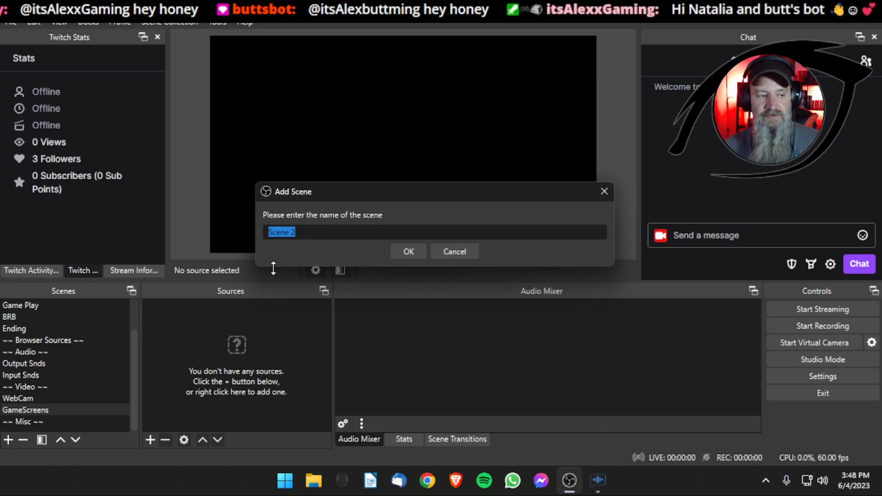
{"action": "type", "text": "Alerts"}
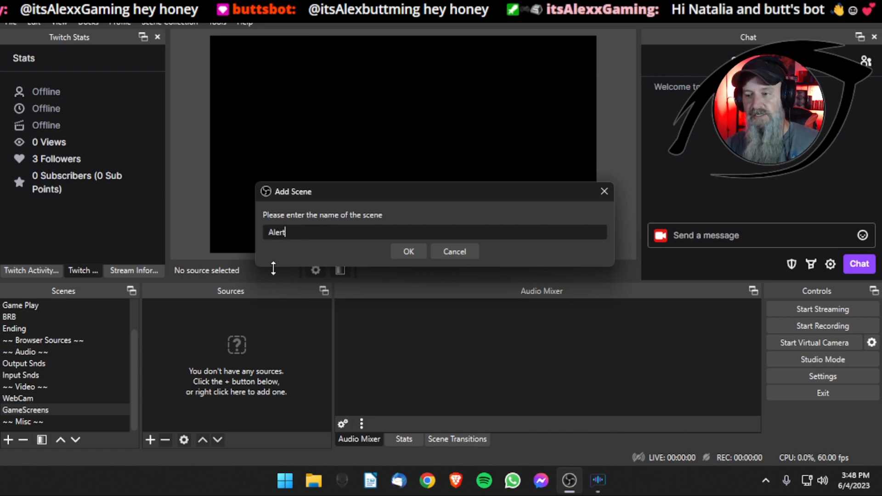
{"action": "key", "text": "Return"}
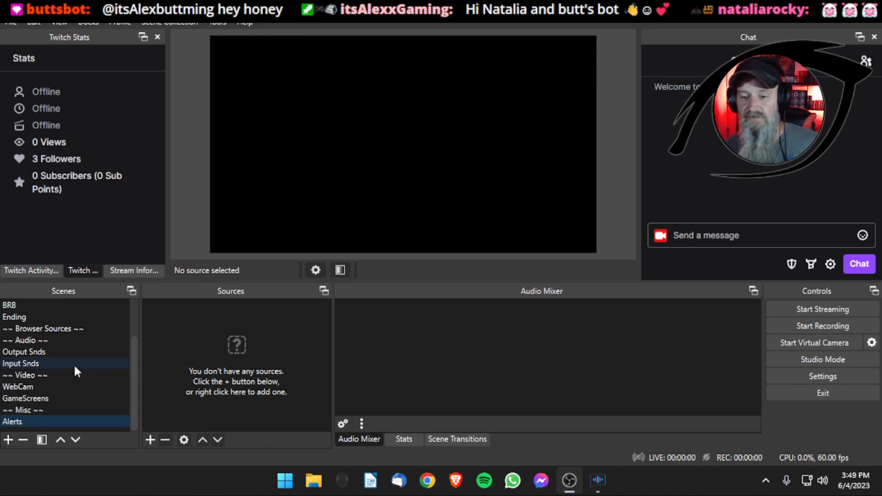
Review the full scene list, checking the stream scenes and the entries under each category heading
{"action": "scroll", "coordinate": [75, 371], "scroll_direction": "up", "scroll_amount": 2}
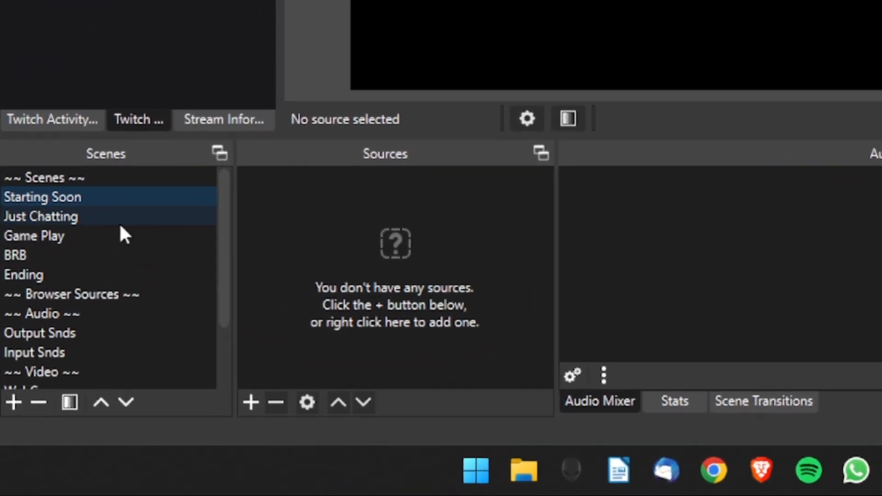
{"action": "left_click", "coordinate": [71, 329]}
{"action": "left_click", "coordinate": [127, 162]}
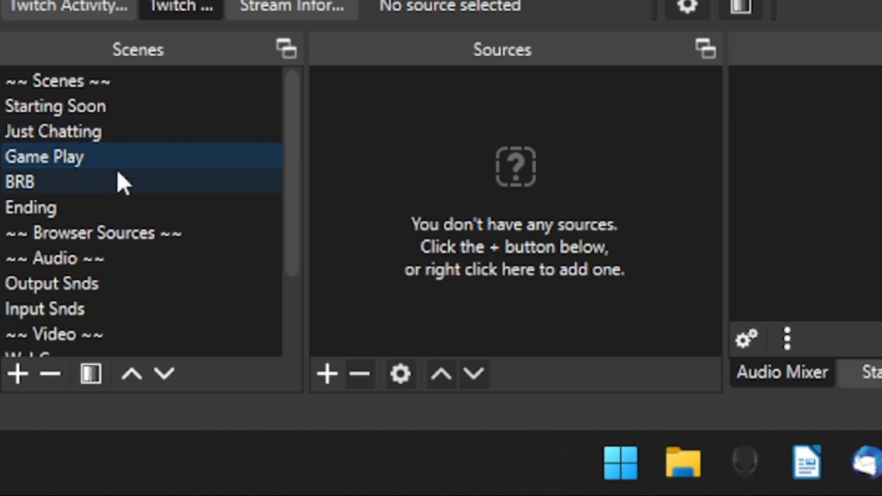
{"action": "left_click", "coordinate": [116, 182]}
{"action": "scroll", "coordinate": [118, 198], "scroll_direction": "down", "scroll_amount": 1}
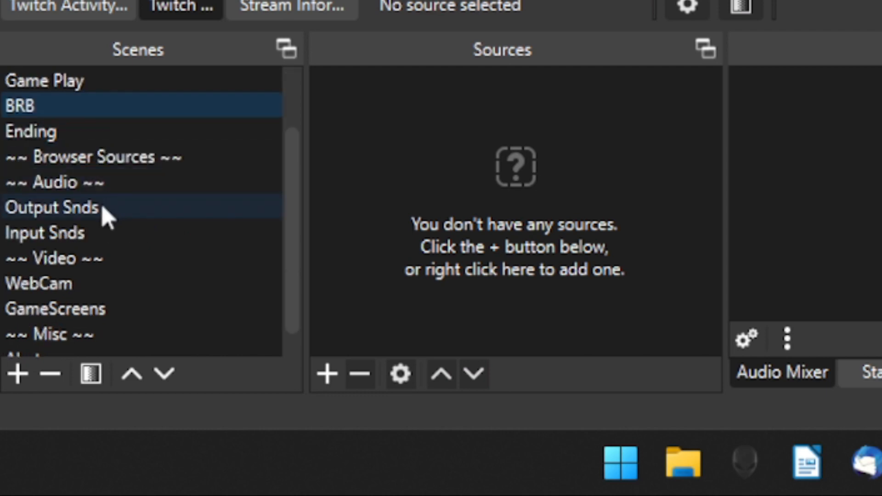
{"action": "scroll", "coordinate": [94, 242], "scroll_direction": "down", "scroll_amount": 1}
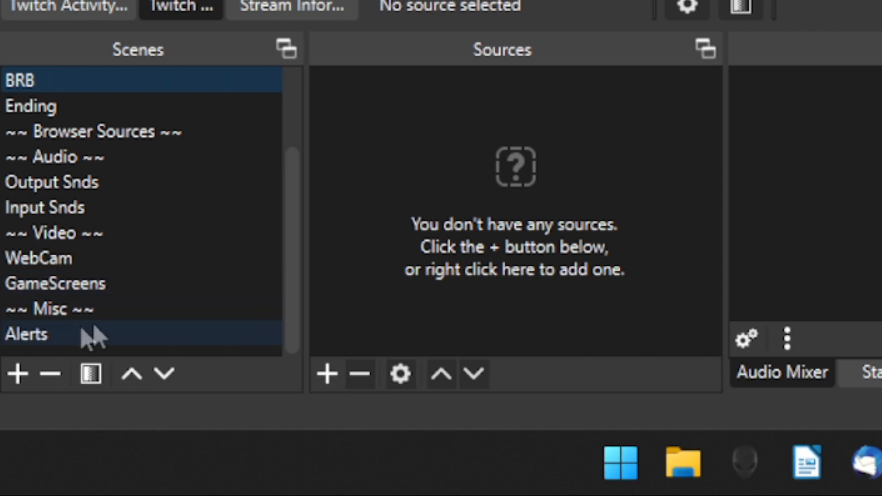
{"action": "scroll", "coordinate": [161, 315], "scroll_direction": "up", "scroll_amount": 2}
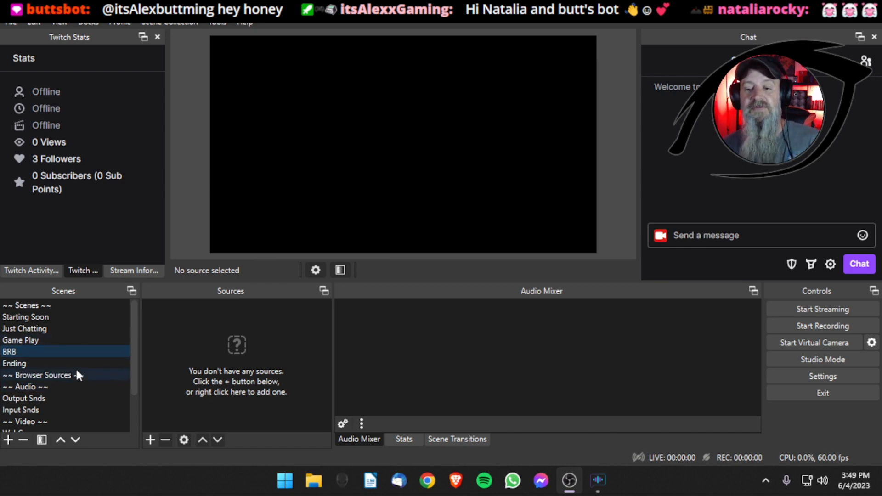
{"action": "scroll", "coordinate": [76, 376], "scroll_direction": "down", "scroll_amount": 2}
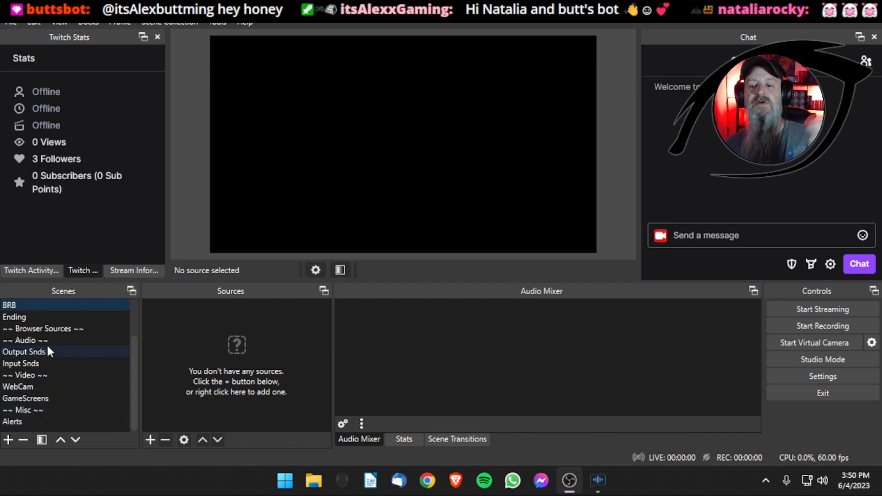
{"action": "scroll", "coordinate": [46, 344], "scroll_direction": "up", "scroll_amount": 2}
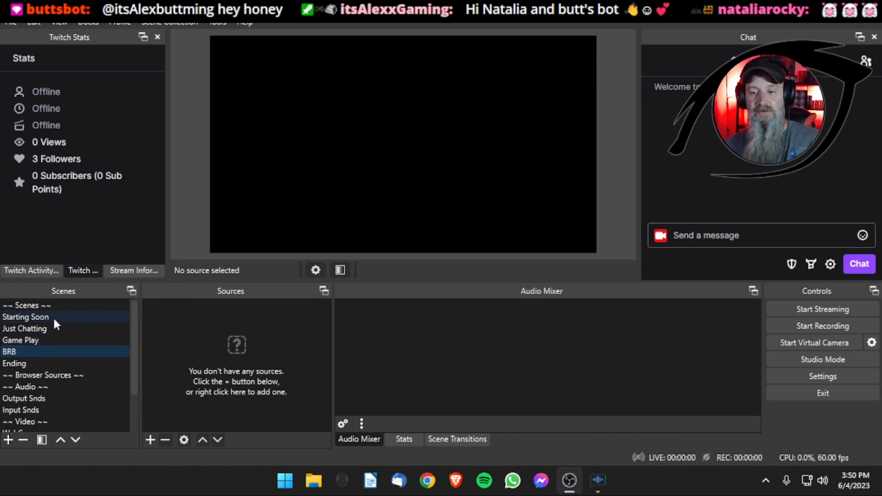
{"action": "scroll", "coordinate": [53, 316], "scroll_direction": "down", "scroll_amount": 2}
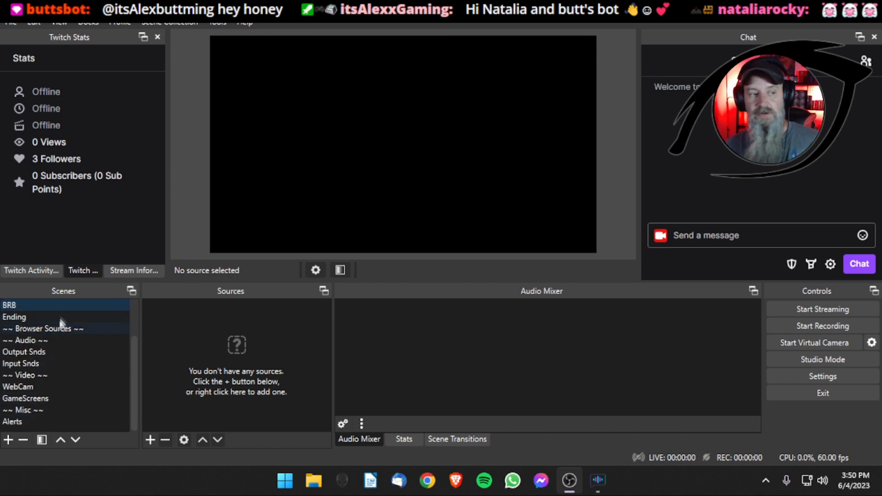
{"action": "scroll", "coordinate": [60, 362], "scroll_direction": "up", "scroll_amount": 2}
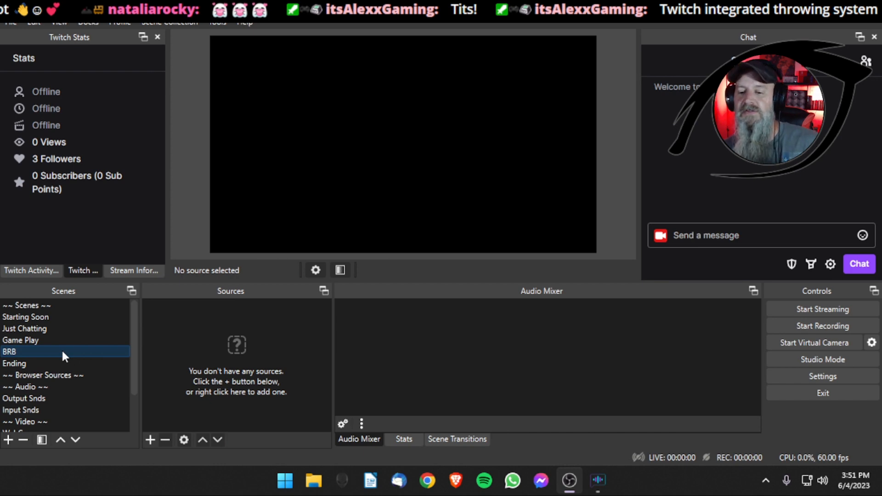
{"action": "scroll", "coordinate": [61, 352], "scroll_direction": "down", "scroll_amount": 2}
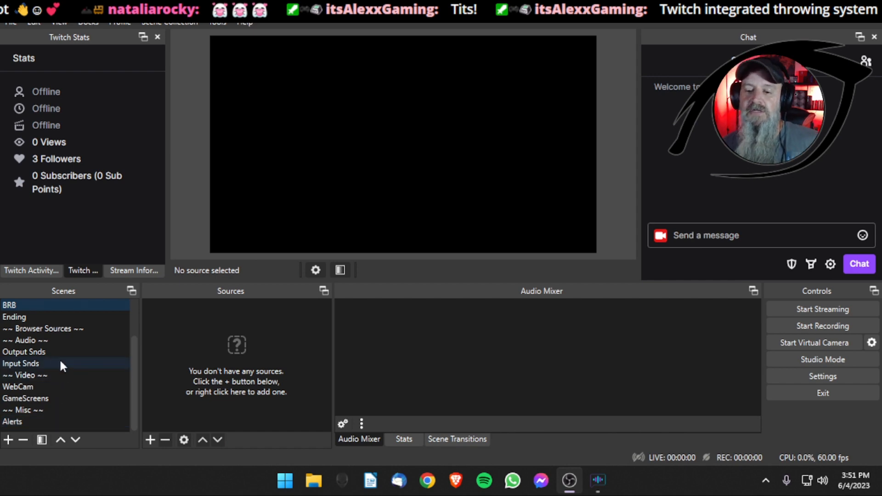
{"action": "scroll", "coordinate": [60, 358], "scroll_direction": "up", "scroll_amount": 2}
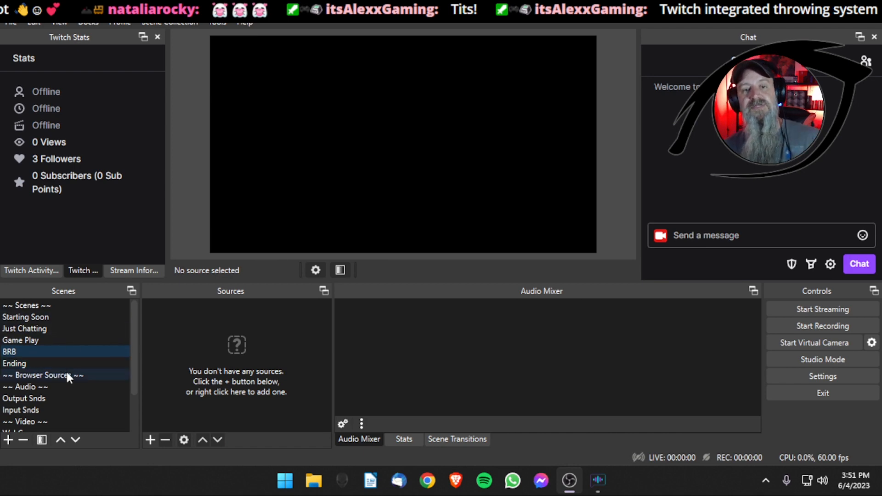
{"action": "scroll", "coordinate": [67, 372], "scroll_direction": "down", "scroll_amount": 1}
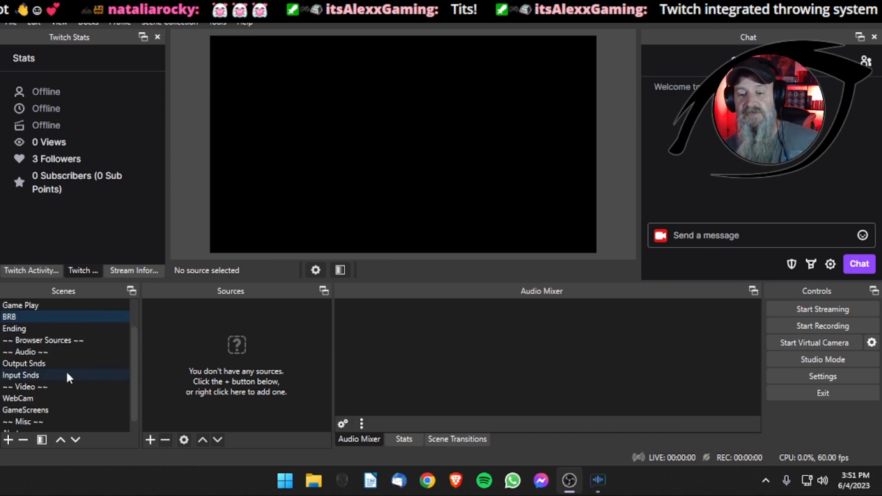
{"action": "left_click", "coordinate": [41, 368]}
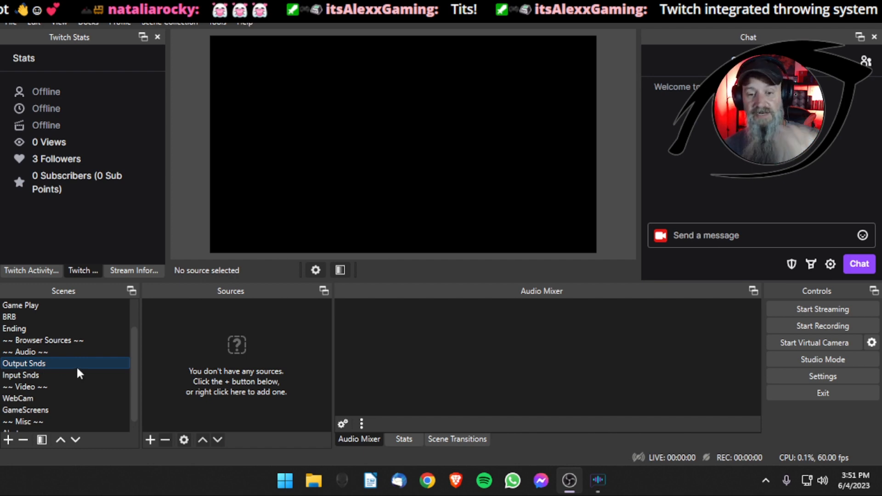
{"action": "left_click", "coordinate": [149, 440]}
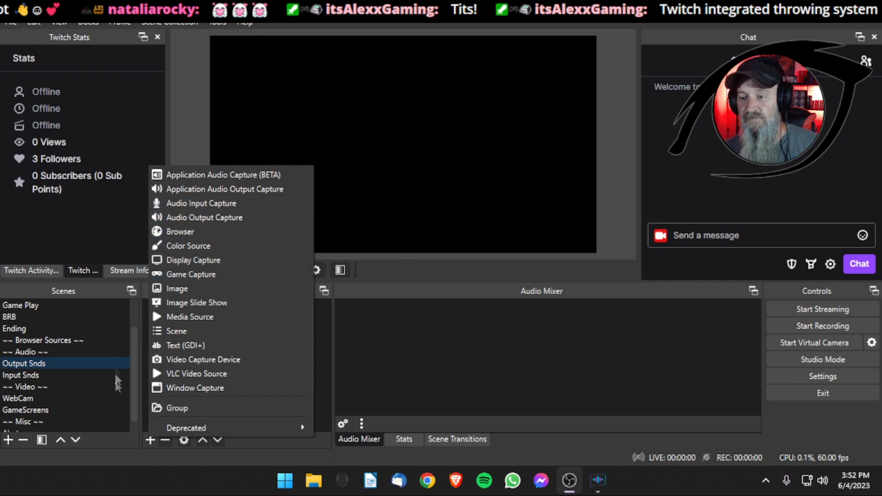
{"action": "left_click", "coordinate": [74, 397]}
Add an Audio Input Capture source named "Microphone" to the "Input Snds" scene
{"action": "left_click", "coordinate": [37, 374]}
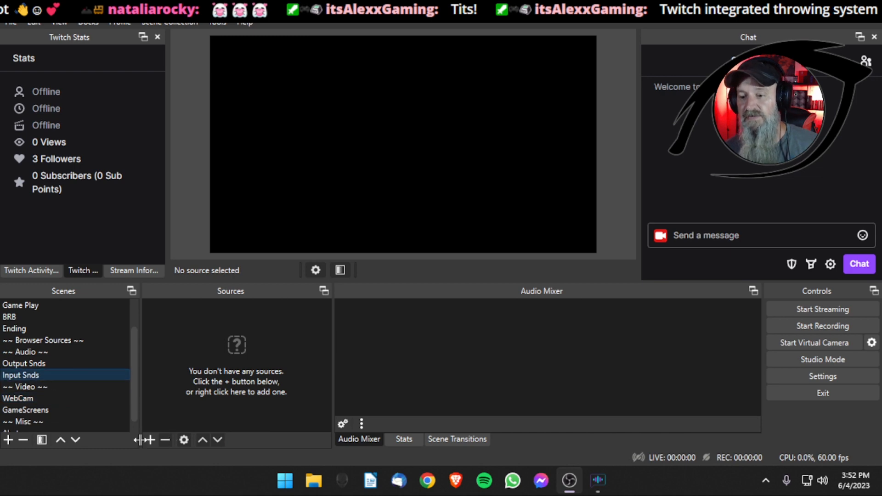
{"action": "left_click", "coordinate": [151, 440]}
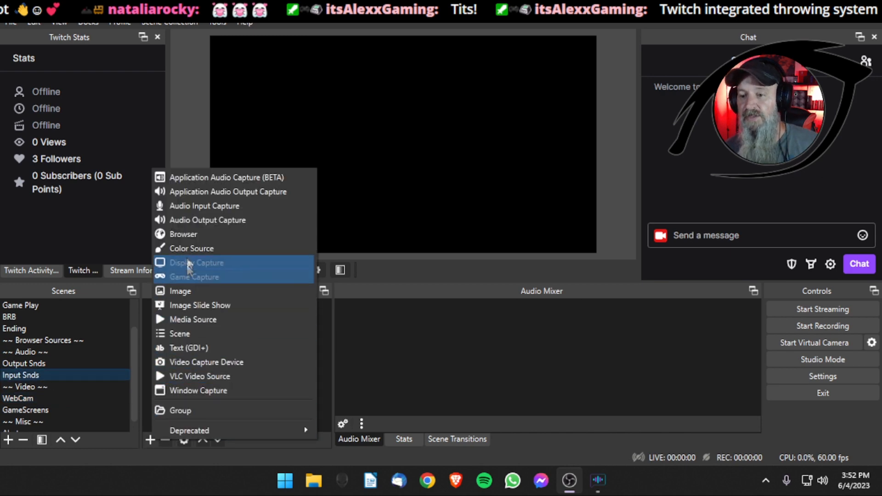
{"action": "left_click", "coordinate": [199, 206]}
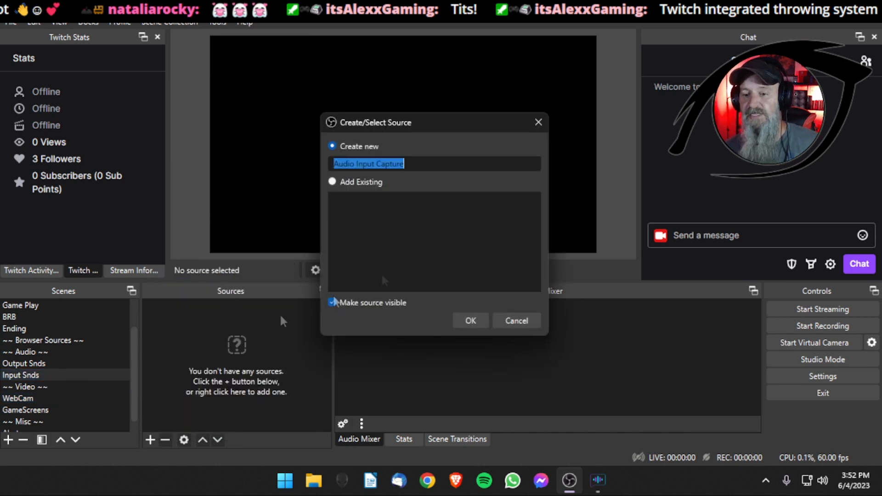
{"action": "type", "text": "Micro"}
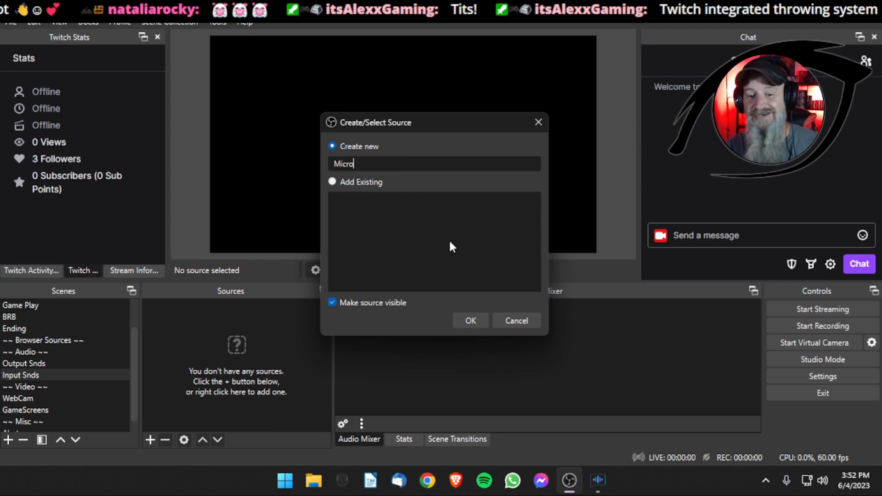
{"action": "type", "text": "phone"}
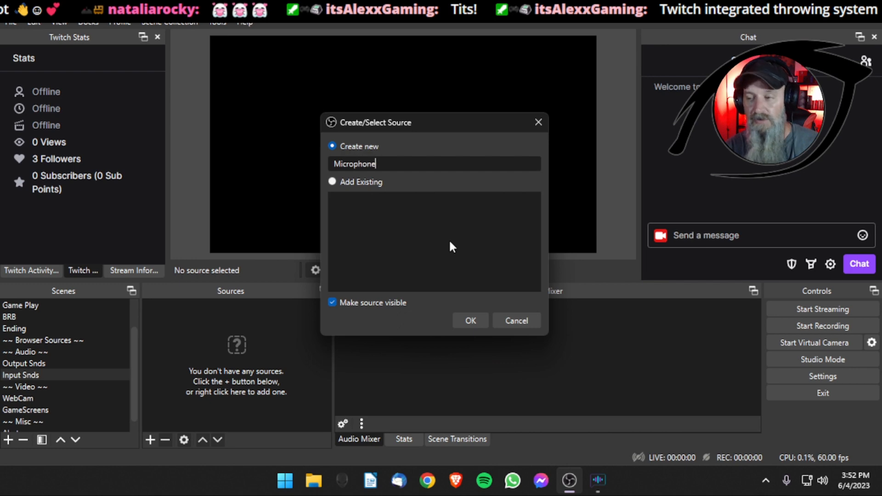
{"action": "key", "text": "Return"}
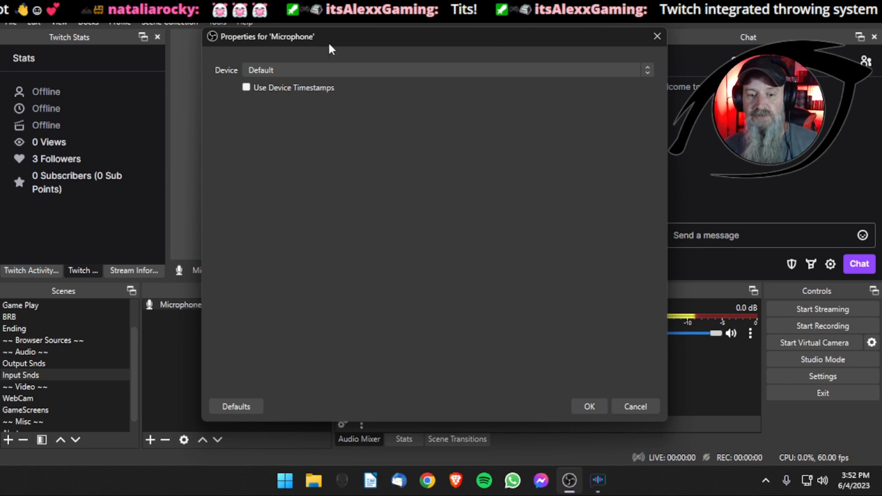
Set the Microphone source's device to "Microphone (Yeti Classic)" and switch the audio mixer to the vertical layout
{"action": "left_click", "coordinate": [304, 73]}
{"action": "left_click", "coordinate": [303, 95]}
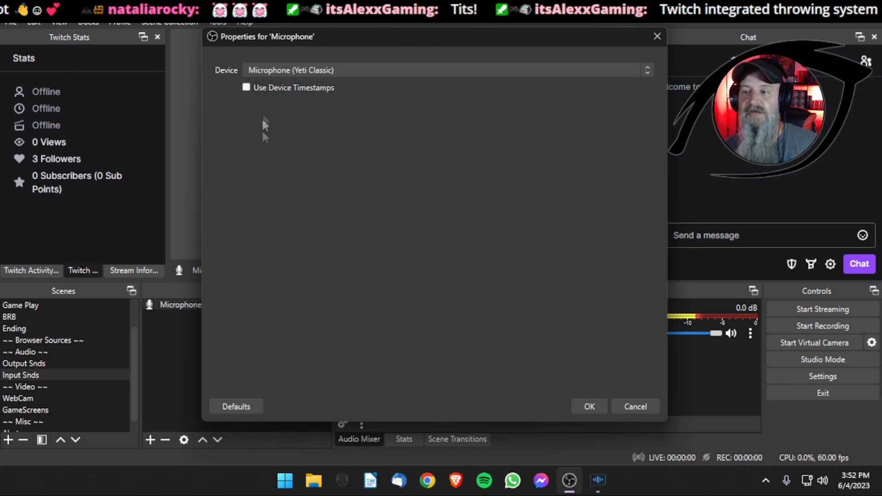
{"action": "left_click", "coordinate": [587, 405]}
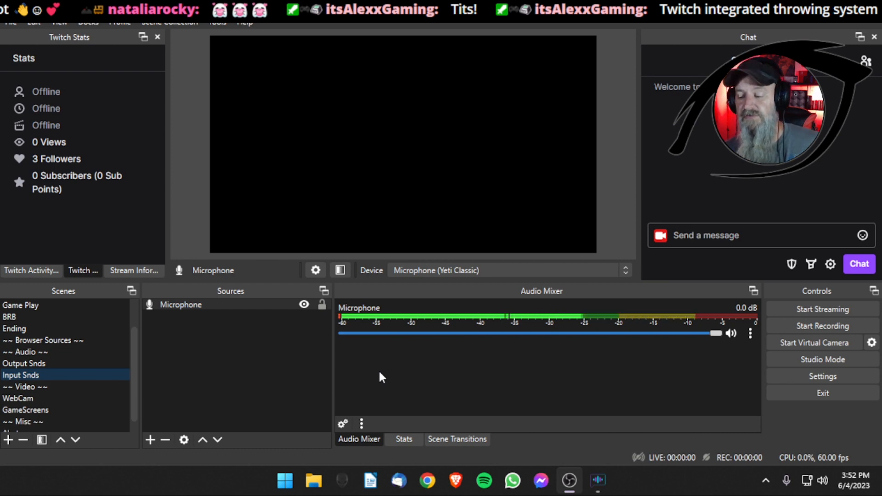
{"action": "right_click", "coordinate": [391, 355]}
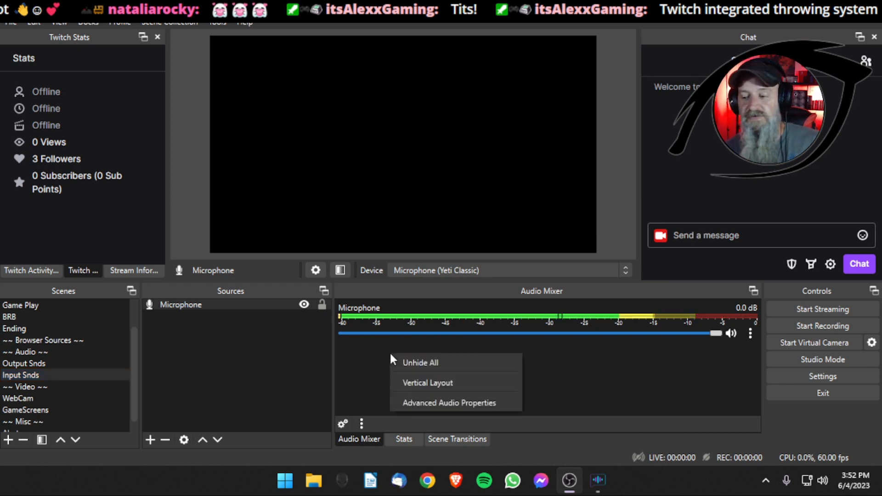
{"action": "left_click", "coordinate": [435, 384]}
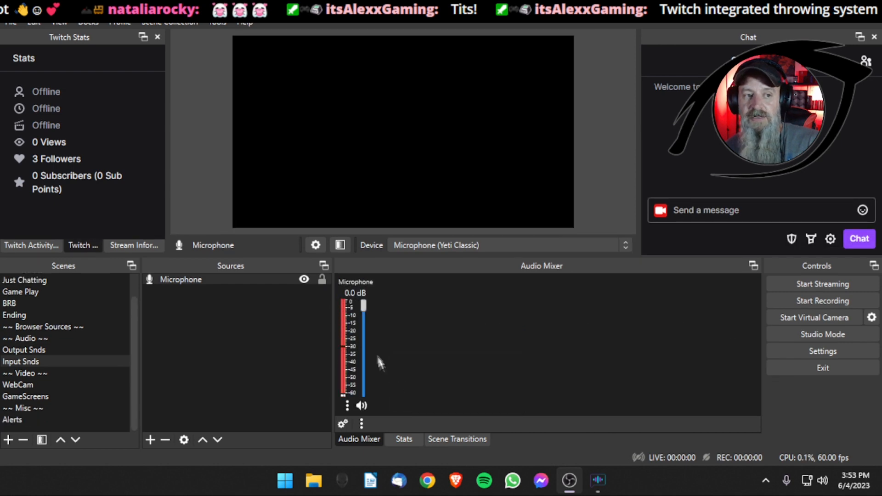
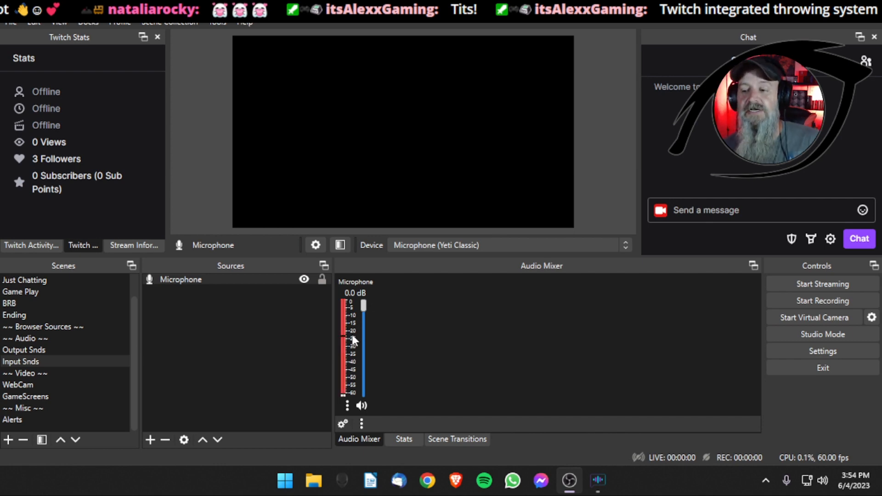
Add a Limiter filter with its default settings to the Microphone source
{"action": "right_click", "coordinate": [353, 337]}
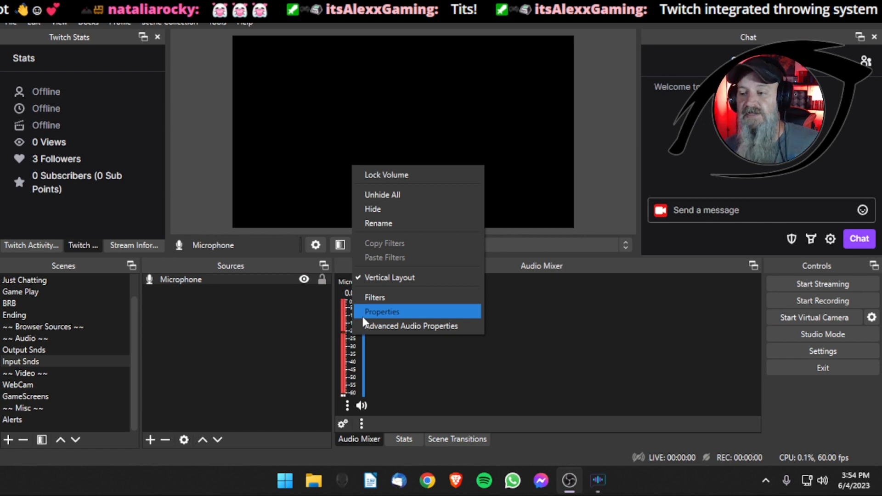
{"action": "left_click", "coordinate": [368, 299]}
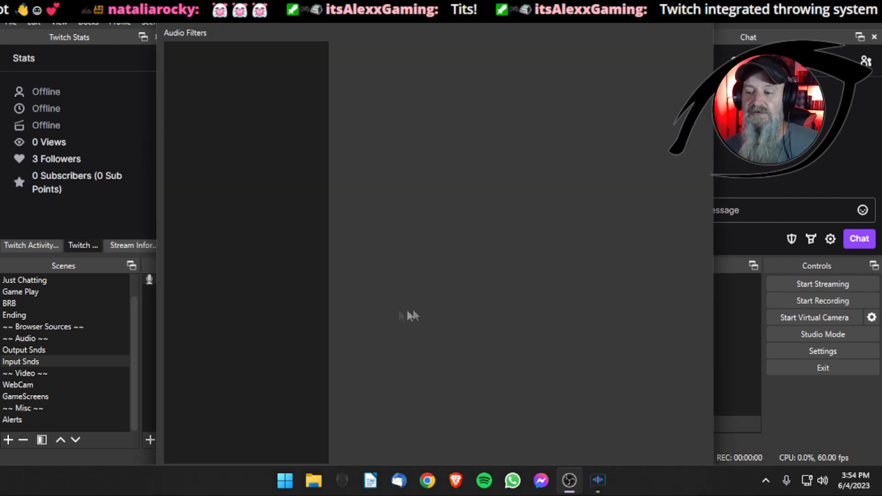
{"action": "left_click_drag", "start_coordinate": [323, 1], "coordinate": [341, 13]}
{"action": "left_click", "coordinate": [190, 382]}
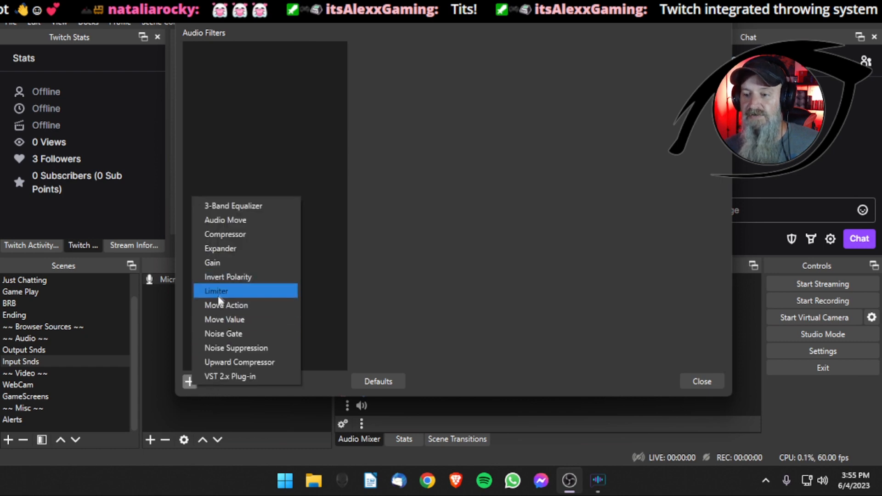
{"action": "left_click", "coordinate": [271, 290]}
{"action": "left_click", "coordinate": [424, 224]}
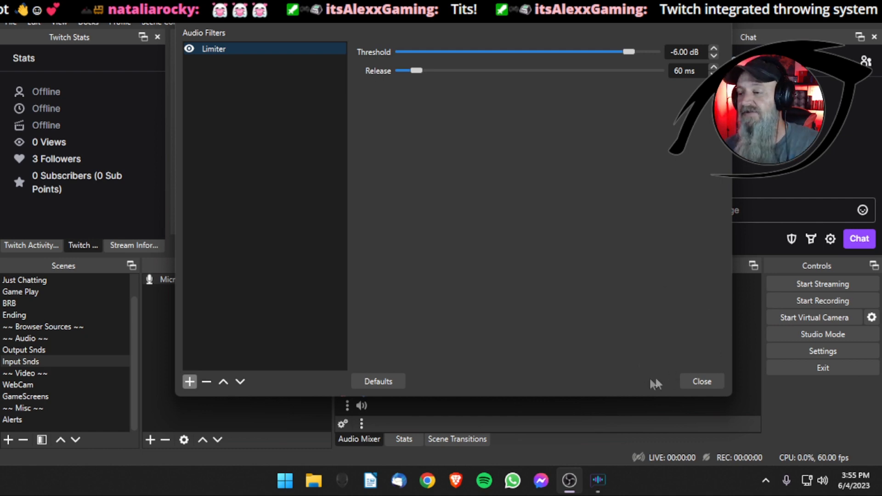
{"action": "left_click", "coordinate": [688, 384]}
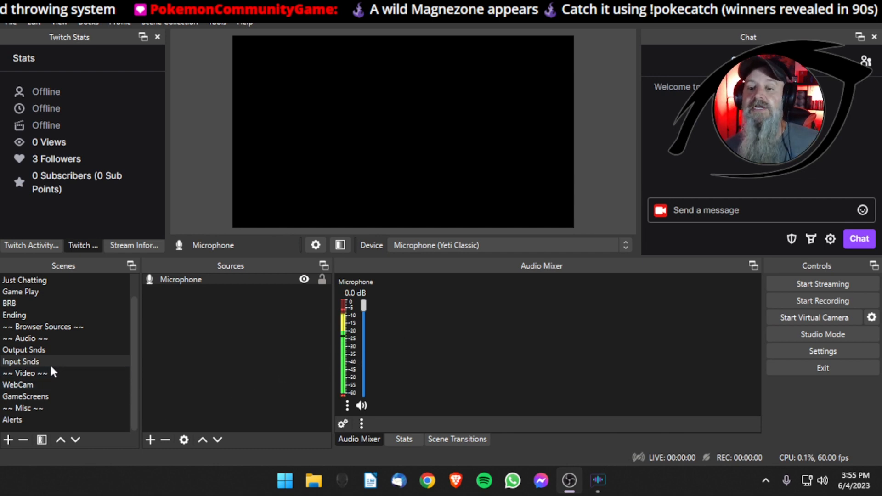
Add an Application Audio Output Capture source named "Game" to the "Output Snds" scene, keeping its default properties
{"action": "left_click", "coordinate": [45, 350]}
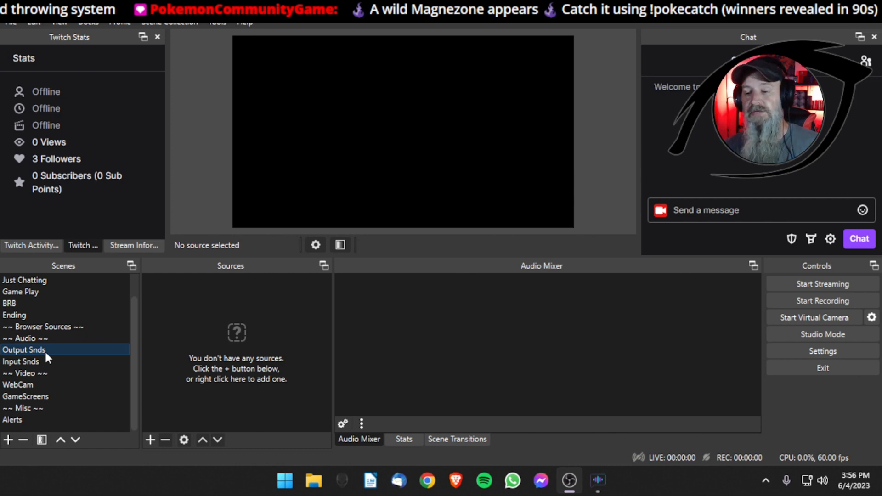
{"action": "left_click", "coordinate": [151, 439]}
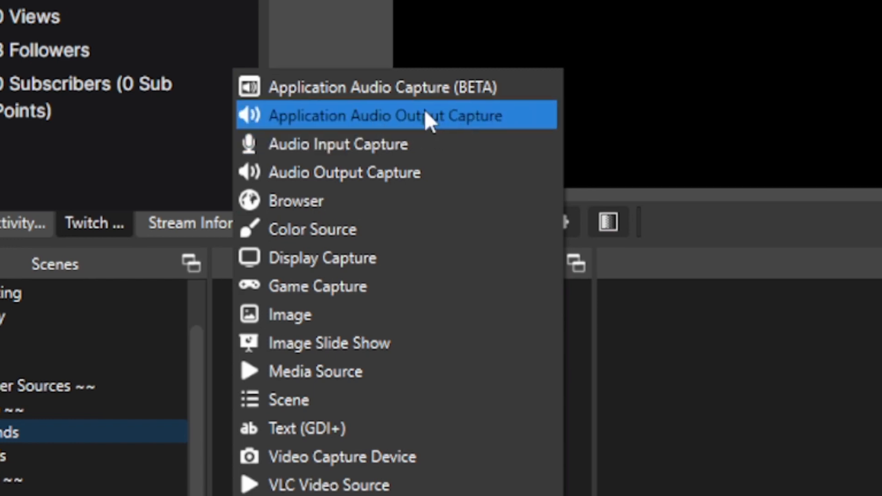
{"action": "left_click", "coordinate": [428, 115]}
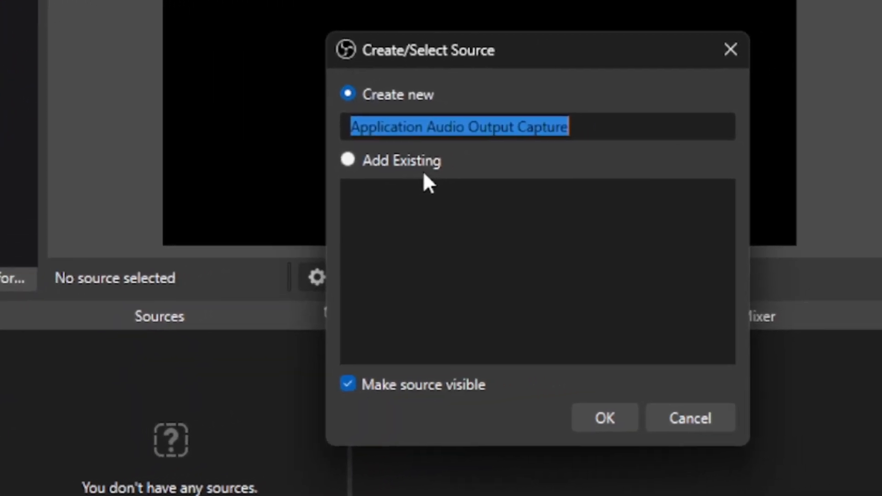
{"action": "type", "text": "Game"}
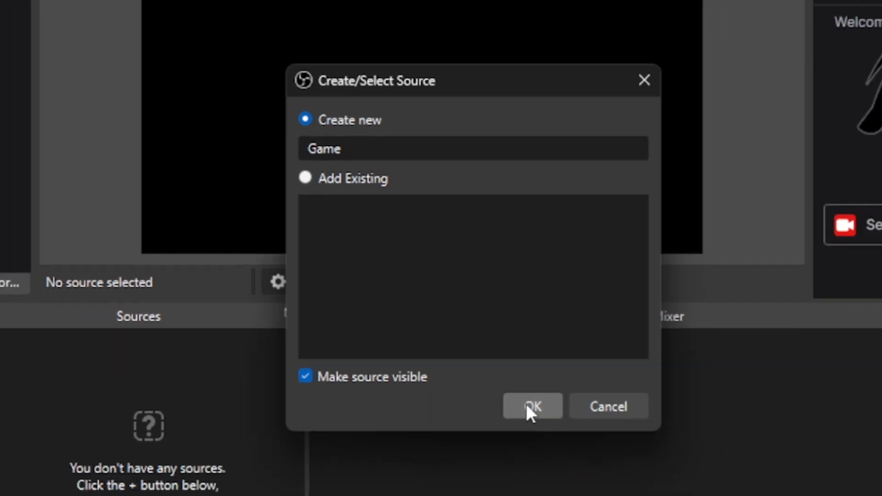
{"action": "left_click", "coordinate": [553, 427]}
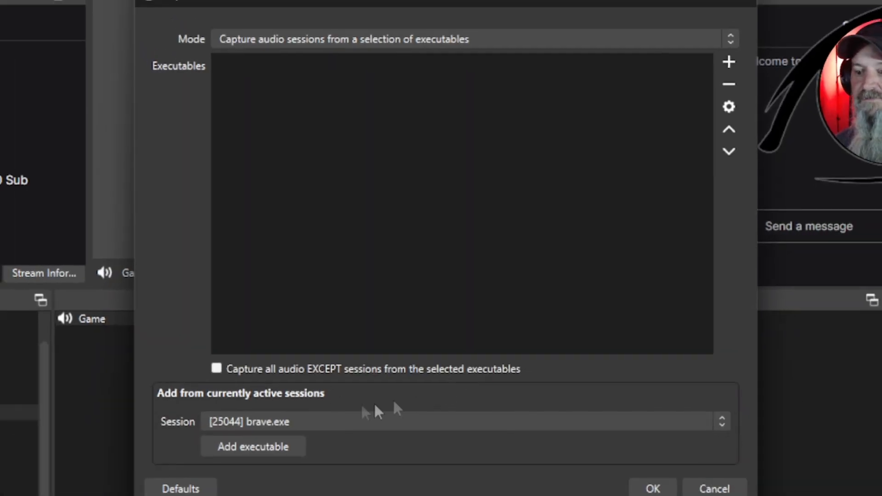
{"action": "left_click", "coordinate": [653, 489]}
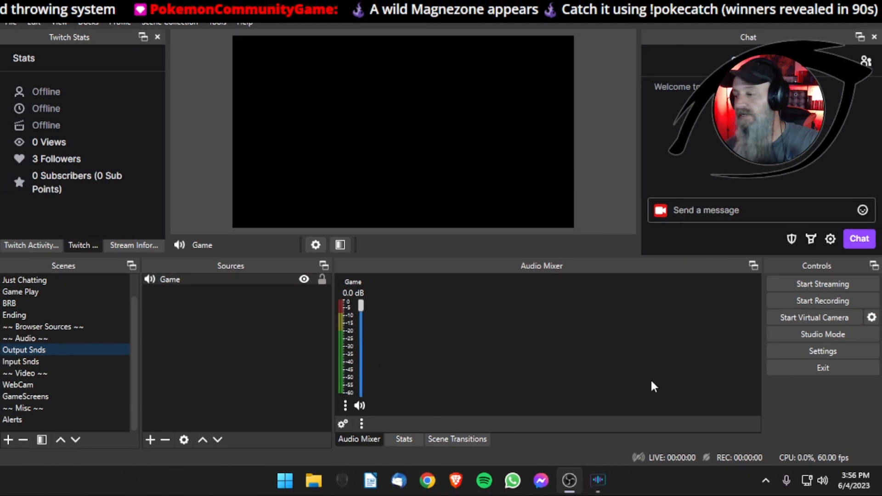
Launch the game Ghost Exorcism INC from Steam so its audio session is running
{"action": "left_click", "coordinate": [764, 479]}
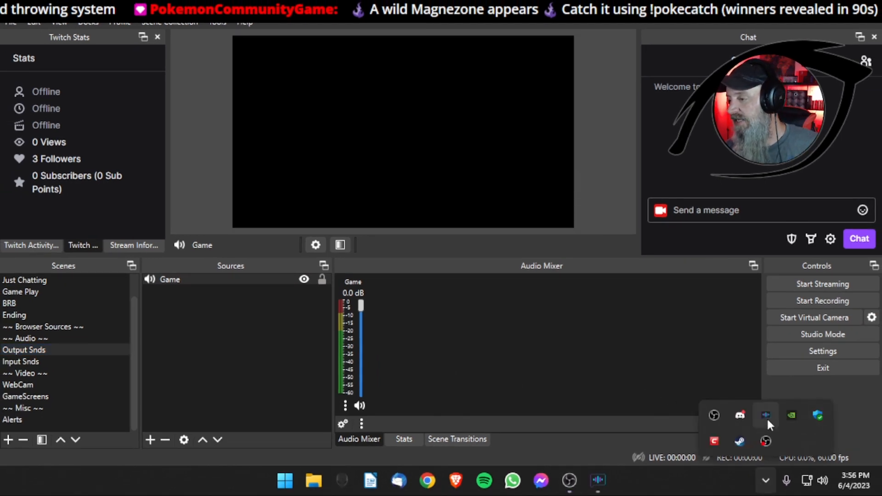
{"action": "right_click", "coordinate": [741, 441]}
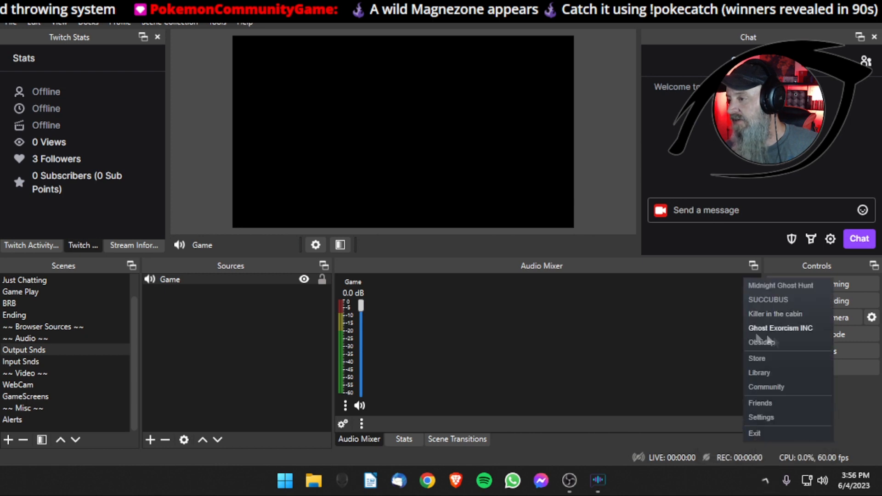
{"action": "left_click", "coordinate": [769, 329]}
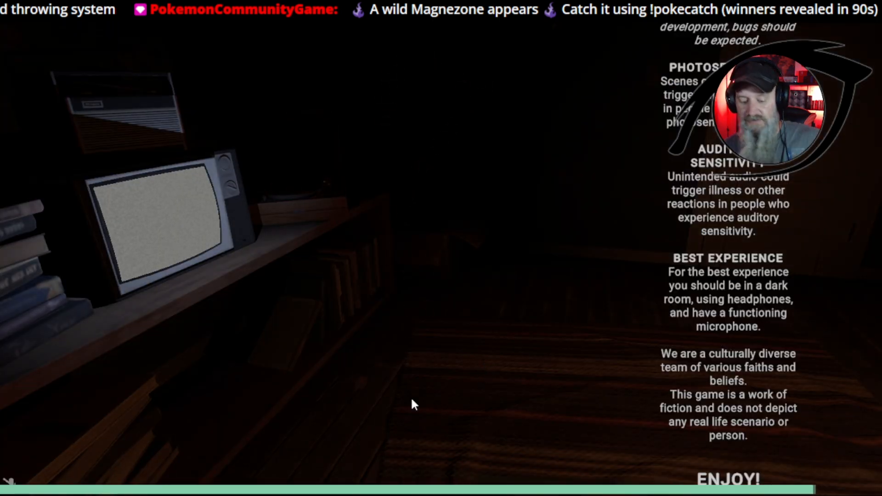
Switch back to OBS and add the active session Ghost Exorcism Inc.exe to the Game source's captured executables
{"action": "key", "text": "super"}
{"action": "left_click", "coordinate": [555, 481]}
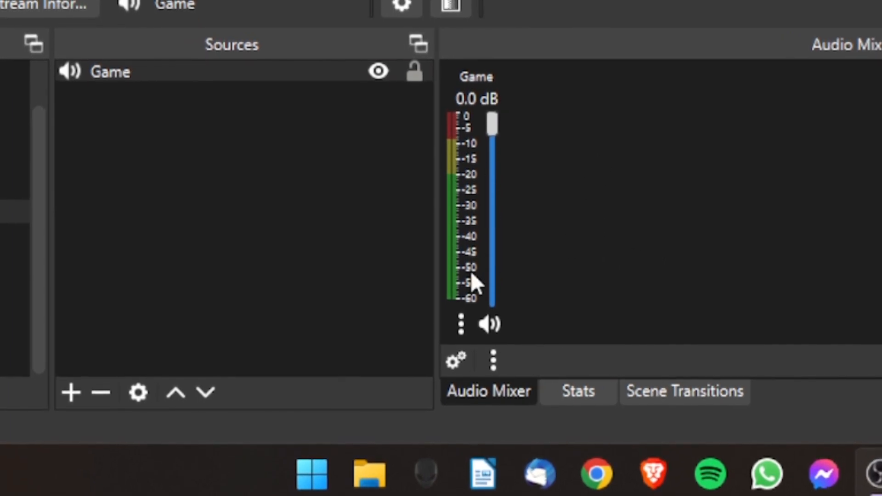
{"action": "left_click", "coordinate": [214, 80]}
{"action": "right_click", "coordinate": [213, 81]}
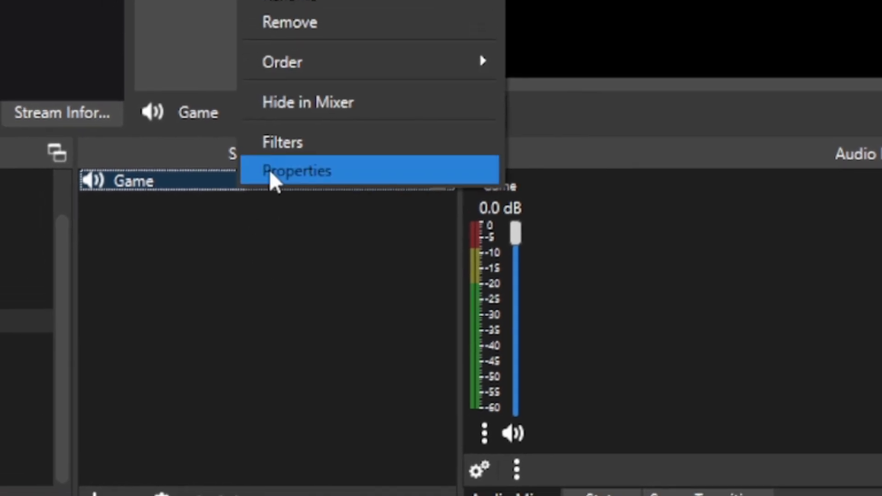
{"action": "left_click", "coordinate": [245, 65]}
{"action": "left_click_drag", "start_coordinate": [551, 1], "coordinate": [548, 38]}
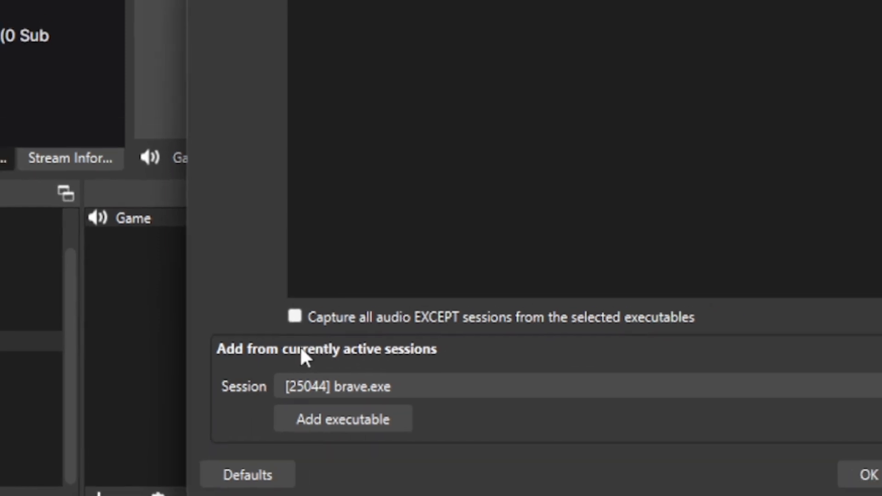
{"action": "left_click", "coordinate": [401, 385]}
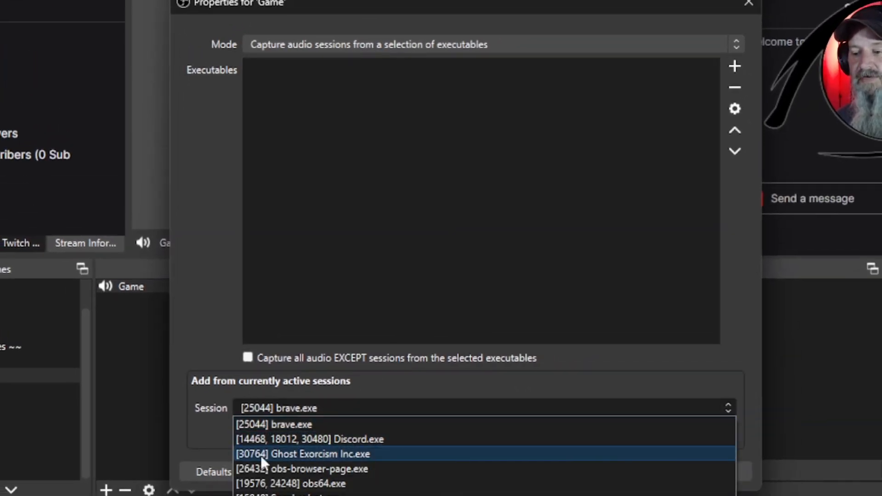
{"action": "left_click", "coordinate": [303, 454]}
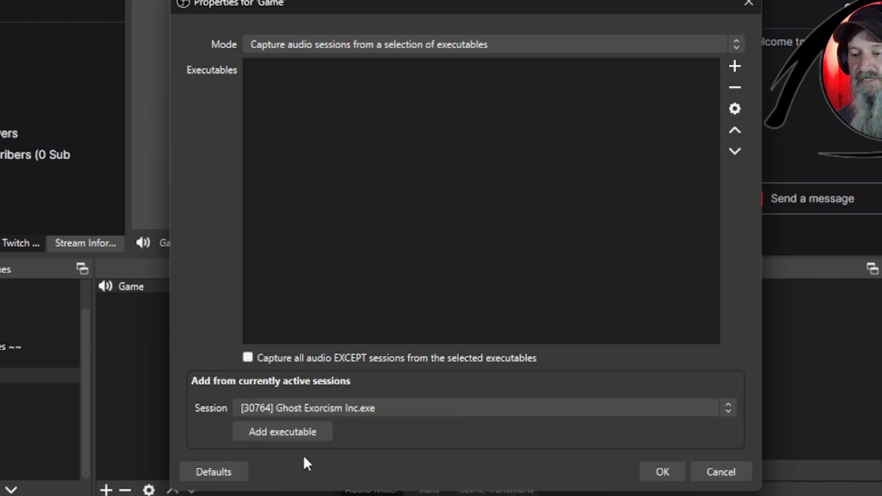
{"action": "left_click", "coordinate": [289, 434]}
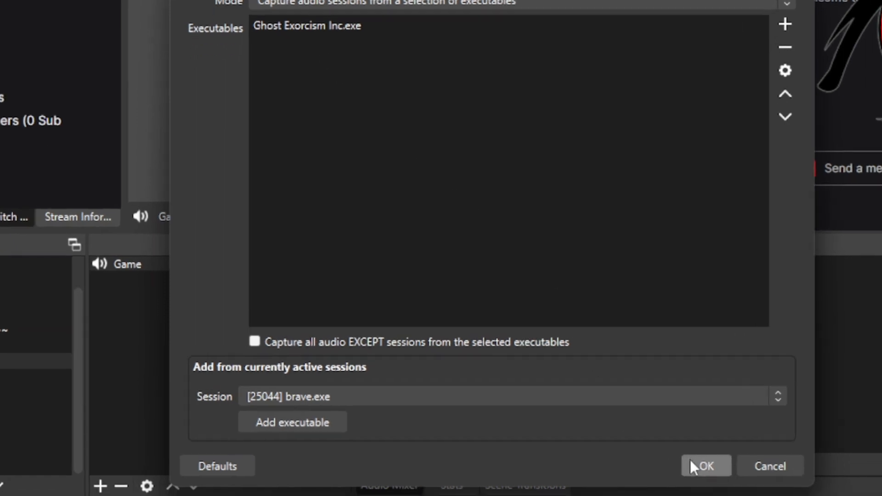
{"action": "left_click", "coordinate": [662, 472]}
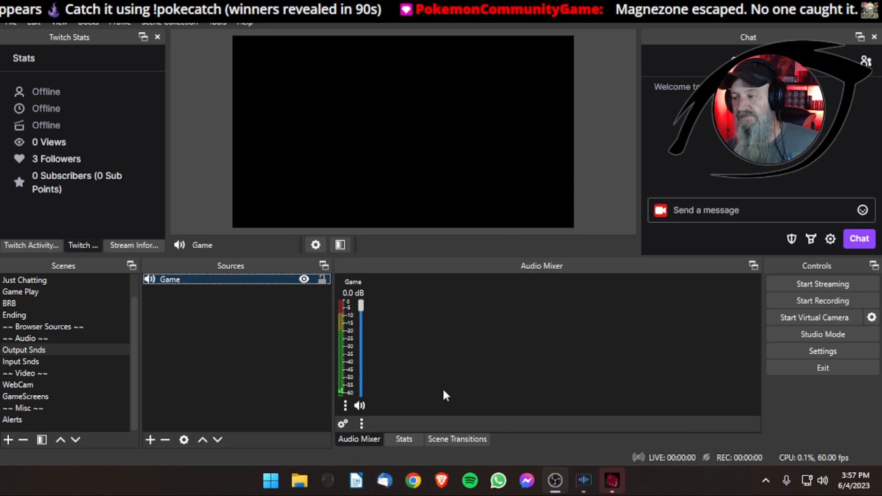
{"action": "left_click", "coordinate": [254, 339]}
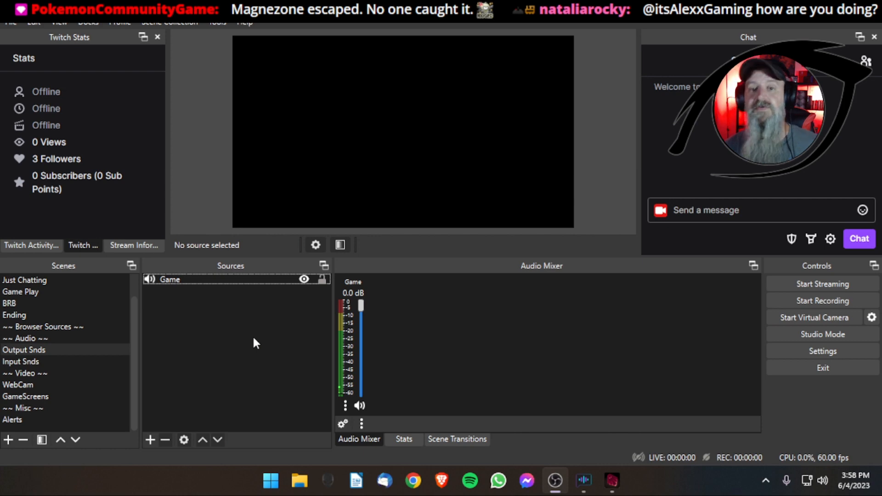
Close the Ghost Exorcism INC game and launch Obsideo from Steam
{"action": "right_click", "coordinate": [612, 480]}
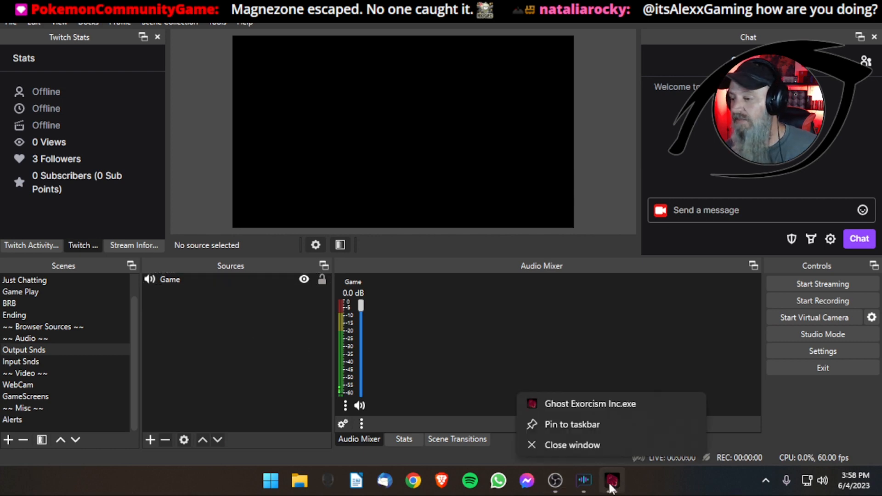
{"action": "left_click", "coordinate": [588, 445]}
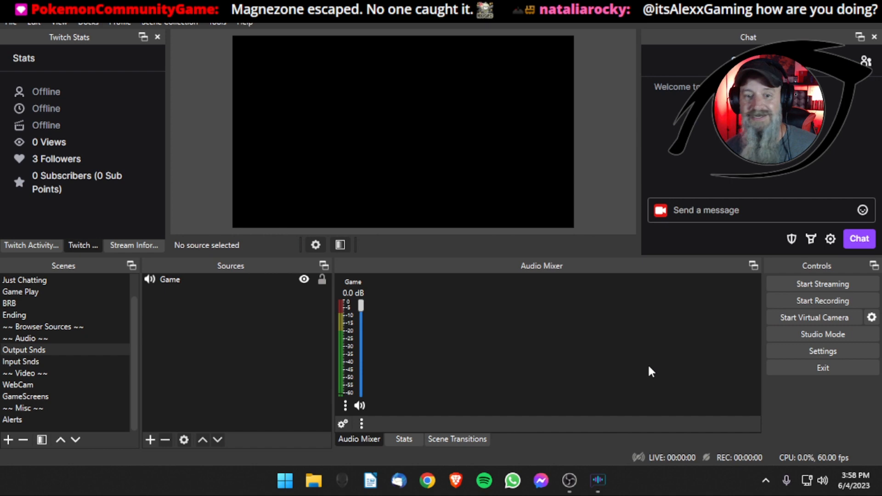
{"action": "left_click", "coordinate": [764, 474]}
{"action": "right_click", "coordinate": [740, 441]}
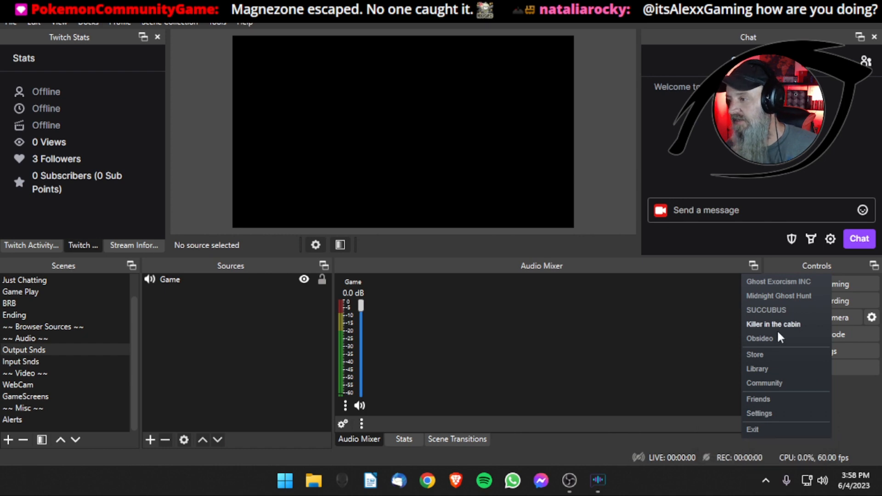
{"action": "left_click", "coordinate": [763, 339]}
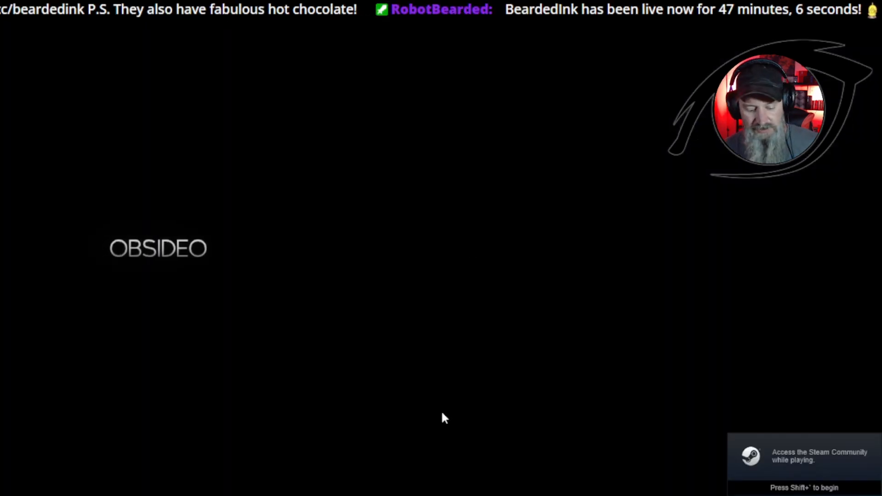
Switch back to OBS and add the active session Obsideo.exe to the Game source's captured executables
{"action": "key", "text": "super"}
{"action": "left_click", "coordinate": [555, 481]}
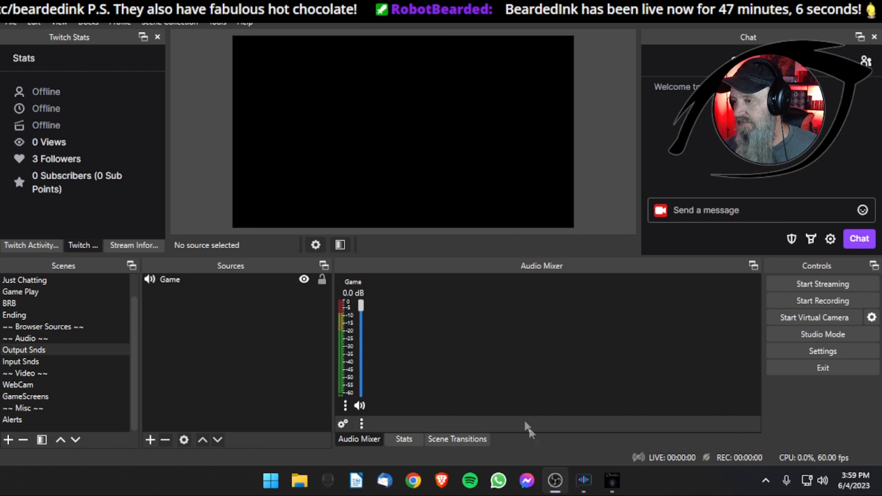
{"action": "right_click", "coordinate": [344, 345]}
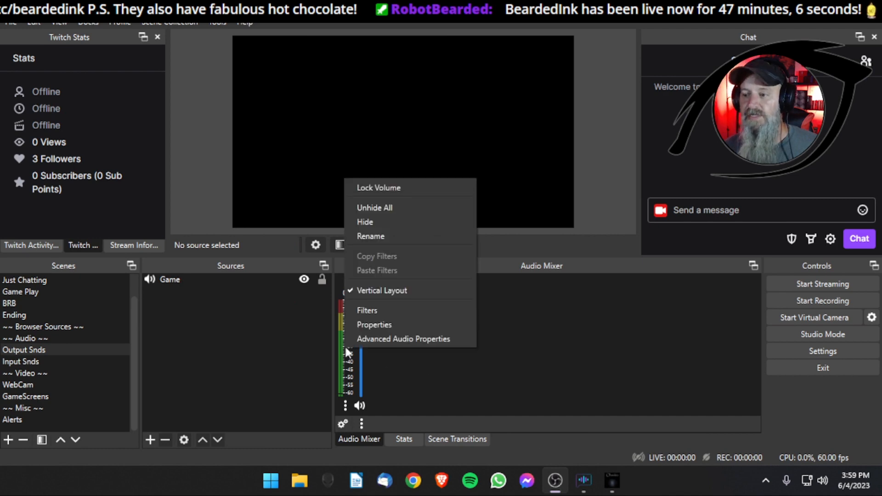
{"action": "left_click", "coordinate": [358, 325]}
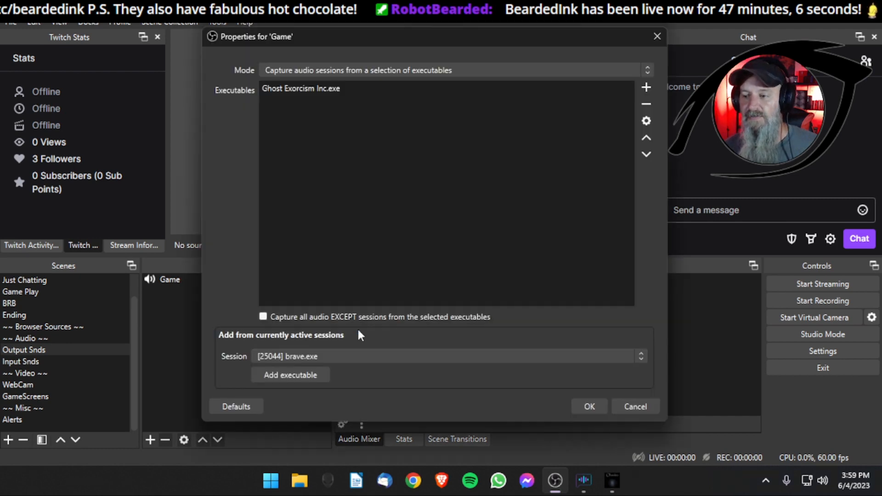
{"action": "left_click", "coordinate": [349, 356]}
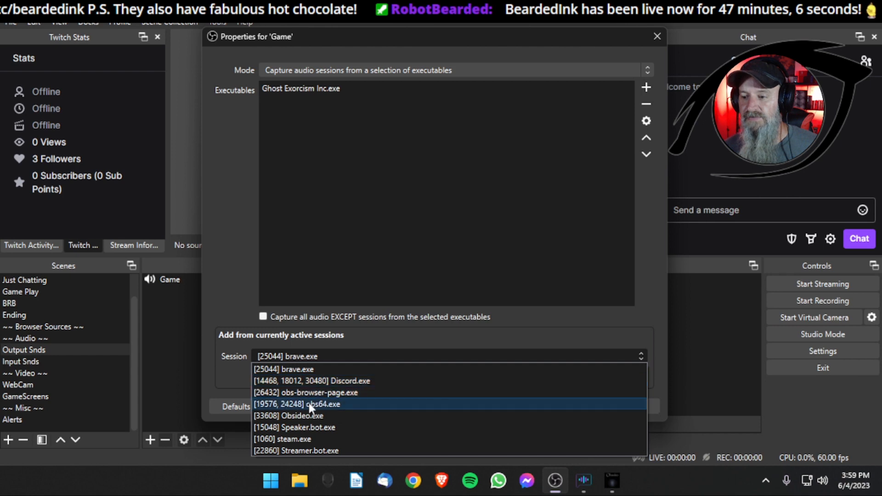
{"action": "left_click", "coordinate": [294, 415]}
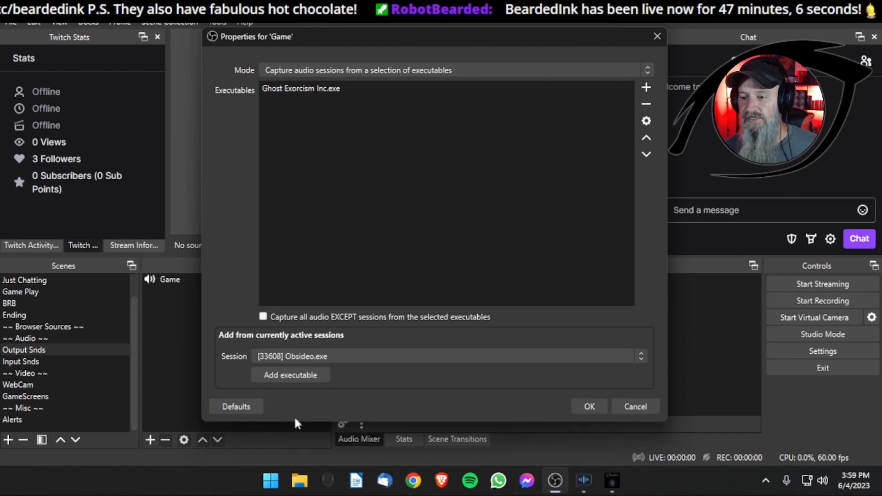
{"action": "left_click", "coordinate": [292, 376]}
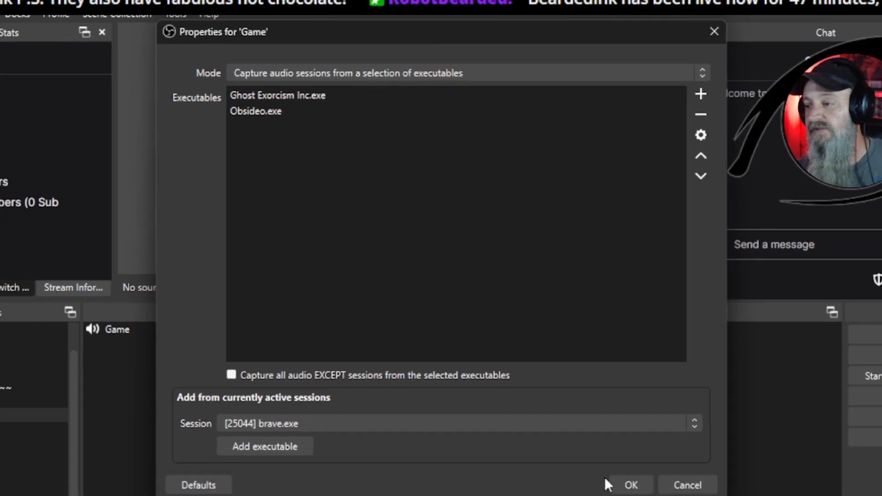
{"action": "left_click", "coordinate": [629, 482]}
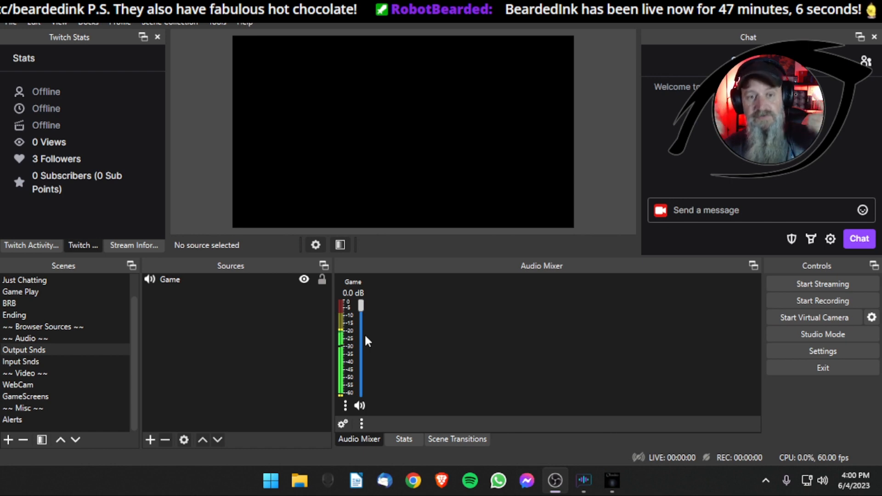
Try lowering the Game source's mixer volume to -9.8 dB and then -2.3 dB, returning it to 0.0 dB each time
{"action": "left_click_drag", "start_coordinate": [361, 305], "coordinate": [361, 336]}
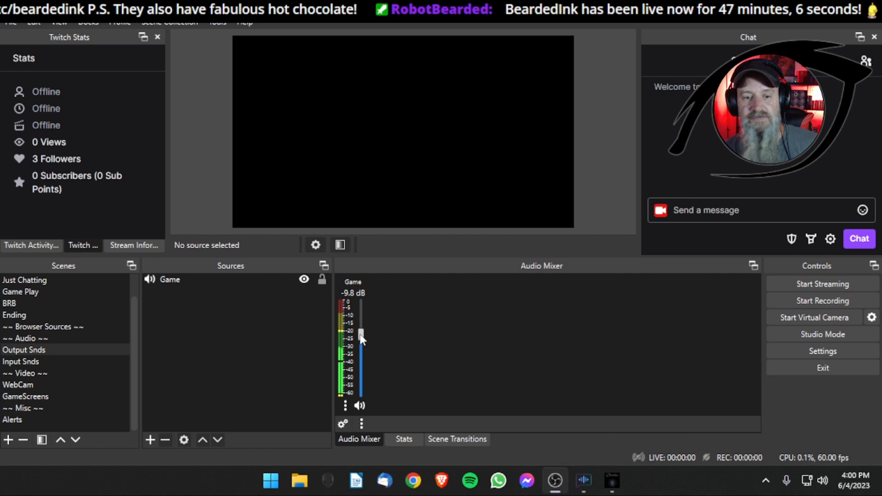
{"action": "left_click_drag", "start_coordinate": [361, 339], "coordinate": [360, 305]}
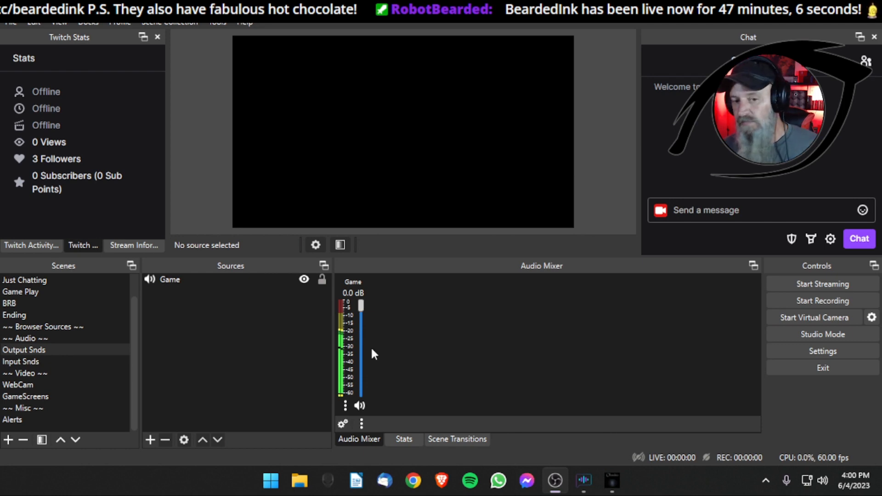
{"action": "left_click_drag", "start_coordinate": [361, 311], "coordinate": [361, 316]}
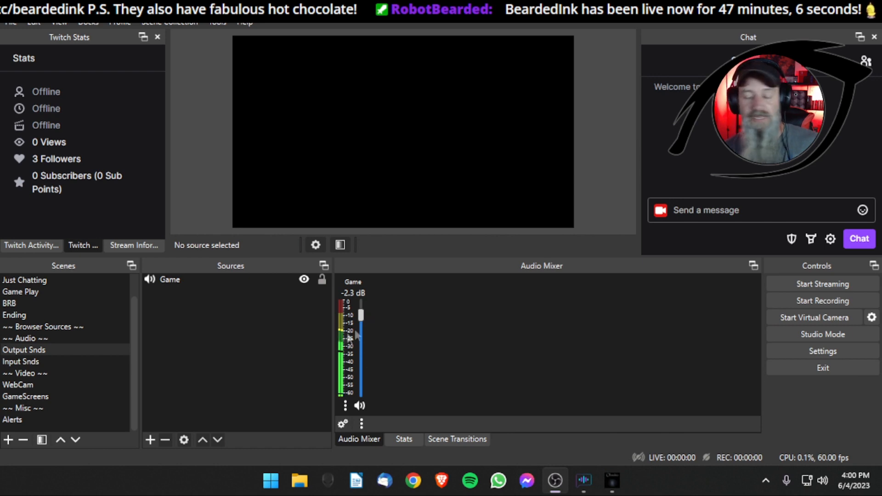
{"action": "left_click_drag", "start_coordinate": [362, 315], "coordinate": [361, 304]}
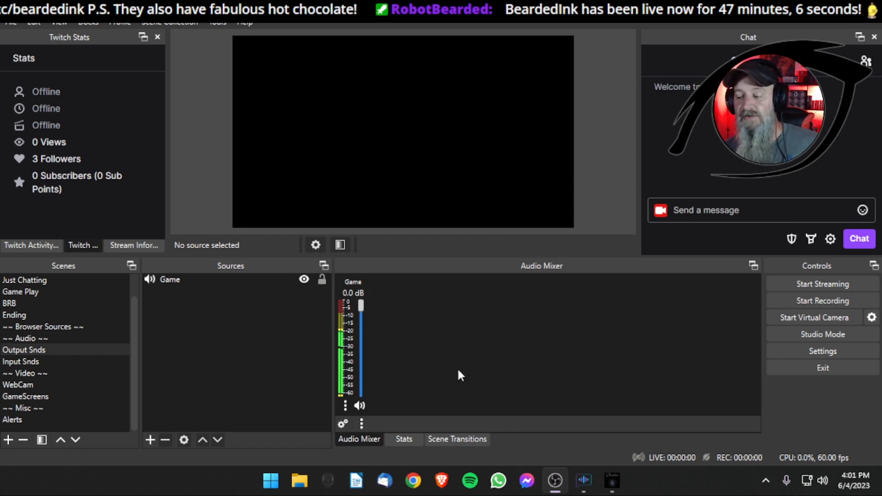
Close the running Obsideo game
{"action": "left_click", "coordinate": [612, 481]}
{"action": "right_click", "coordinate": [610, 478]}
{"action": "left_click", "coordinate": [565, 446]}
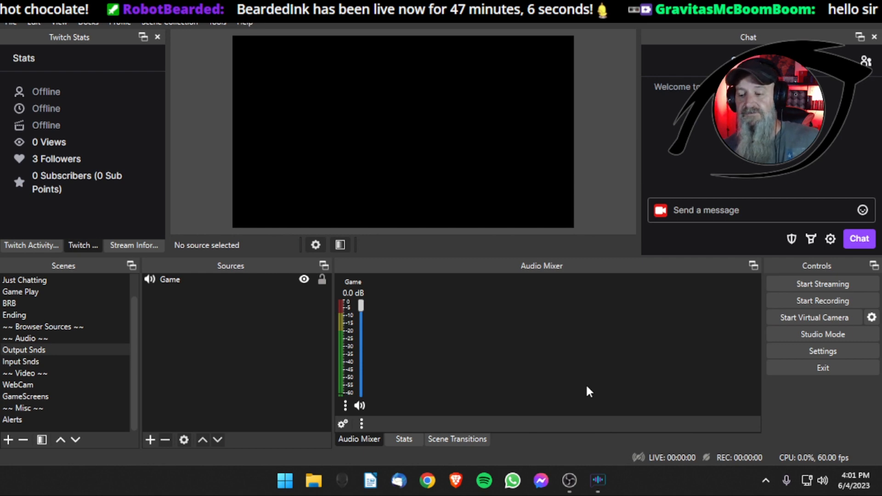
Review the Game source's list of captured executables and the source types available for the scene
{"action": "right_click", "coordinate": [348, 379]}
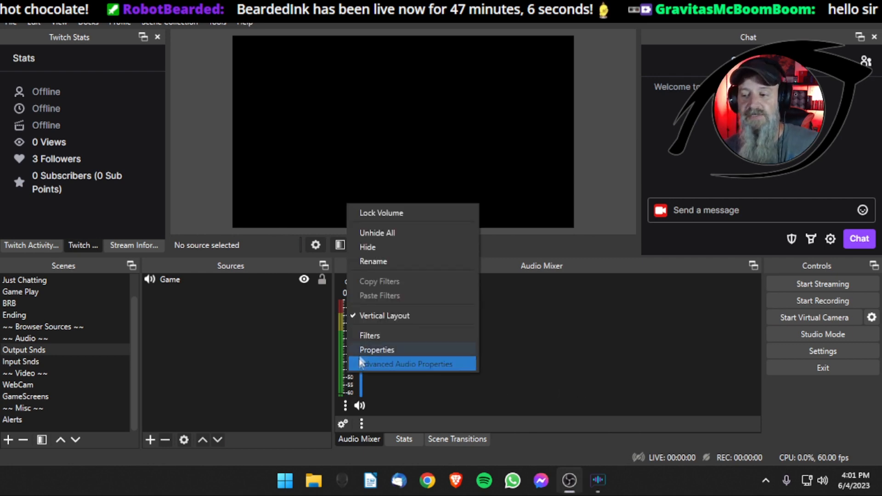
{"action": "left_click", "coordinate": [360, 348]}
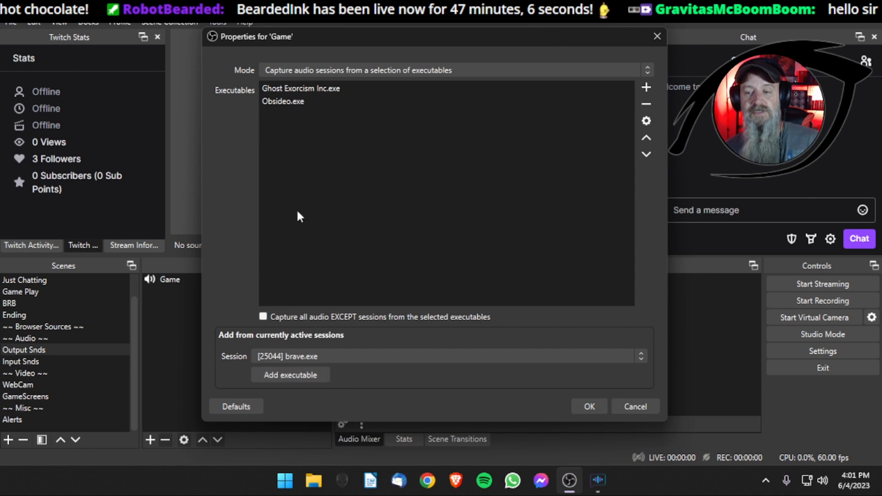
{"action": "left_click", "coordinate": [591, 406]}
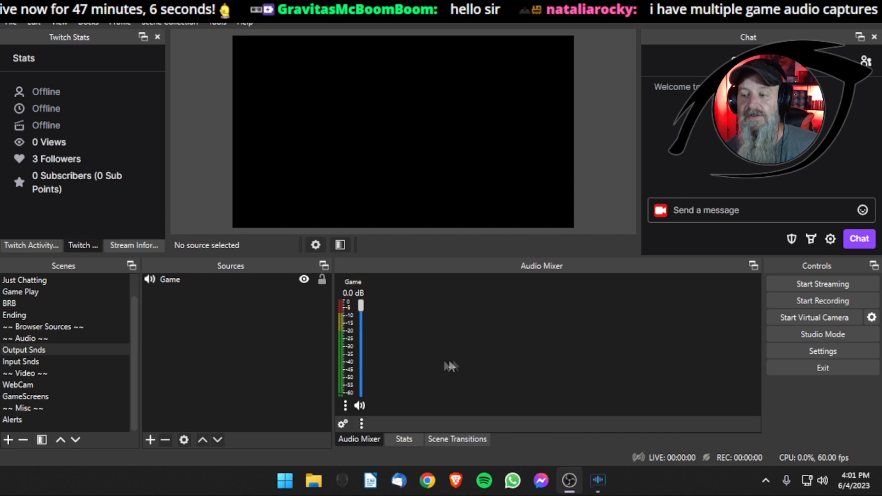
{"action": "left_click", "coordinate": [149, 439]}
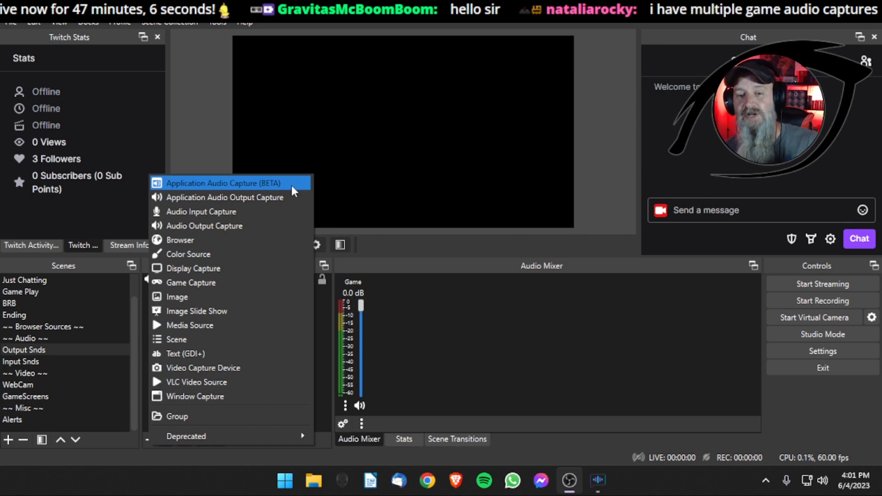
{"action": "left_click", "coordinate": [447, 332]}
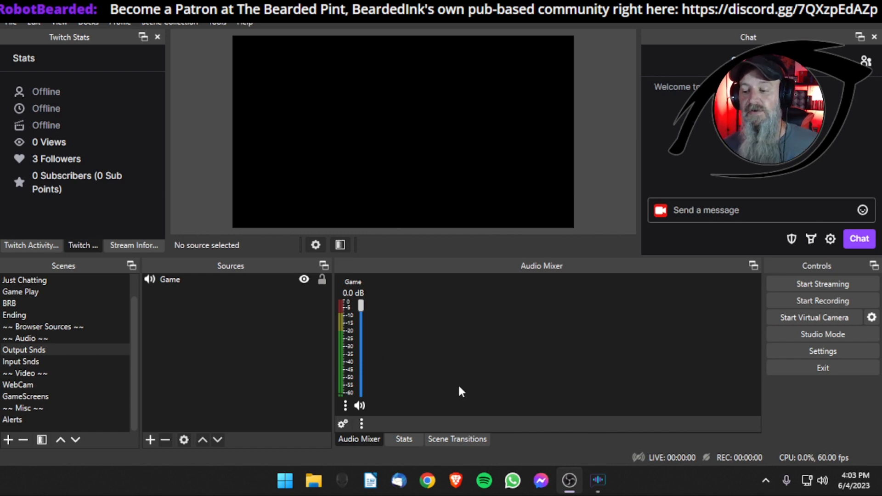
Add an Application Audio Output Capture source named "Discord" to the "Output Snds" scene
{"action": "left_click", "coordinate": [151, 440]}
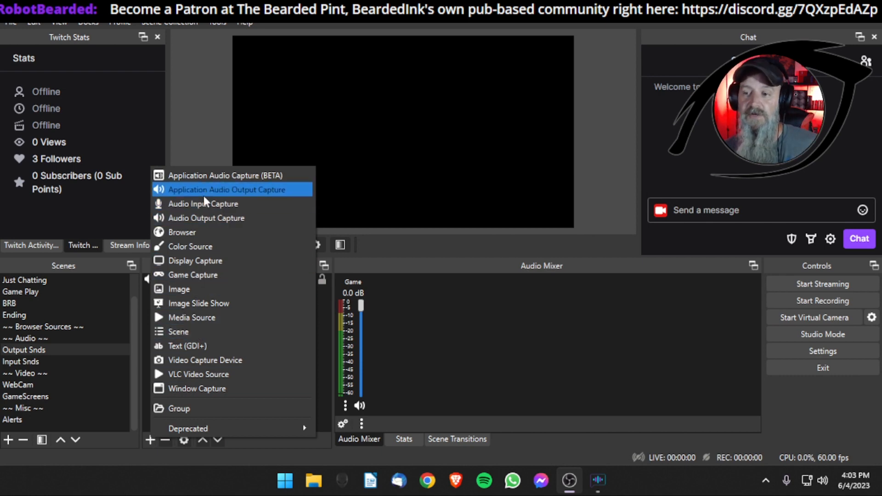
{"action": "left_click", "coordinate": [252, 194]}
{"action": "type", "text": "Discord"}
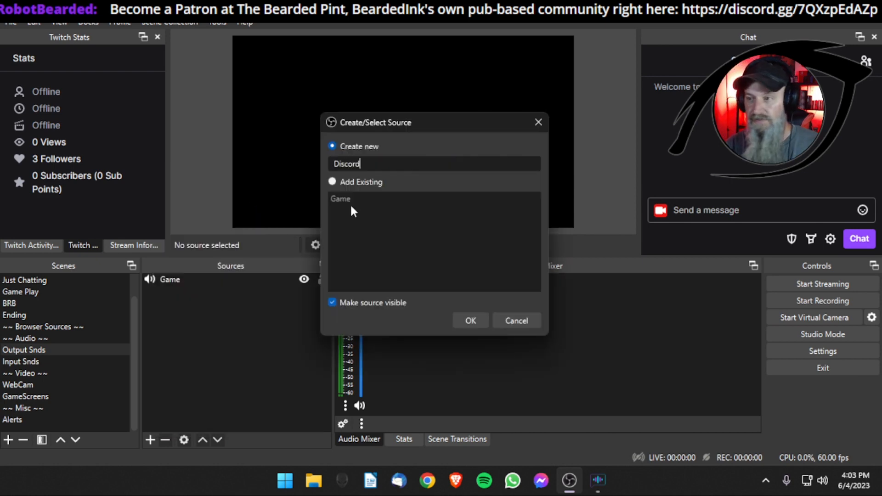
{"action": "key", "text": "Return"}
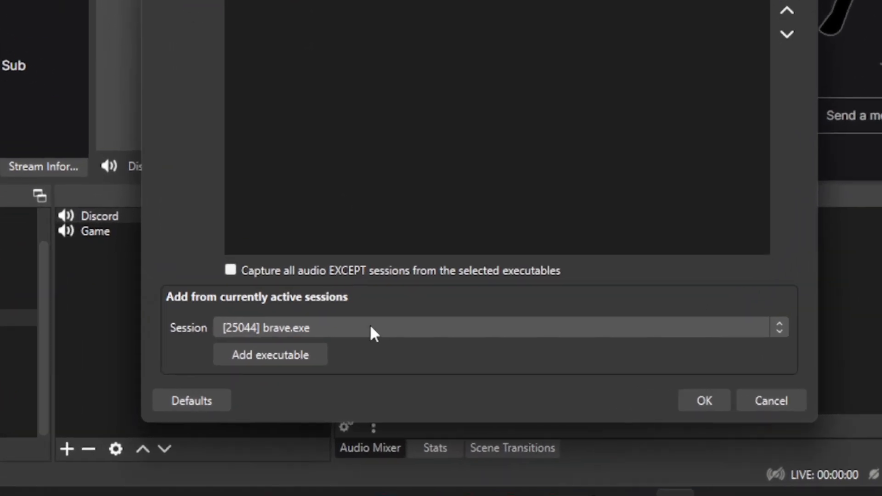
Add Discord.exe from the active sessions to the Discord source's captured executables and accept its properties
{"action": "left_click", "coordinate": [360, 356]}
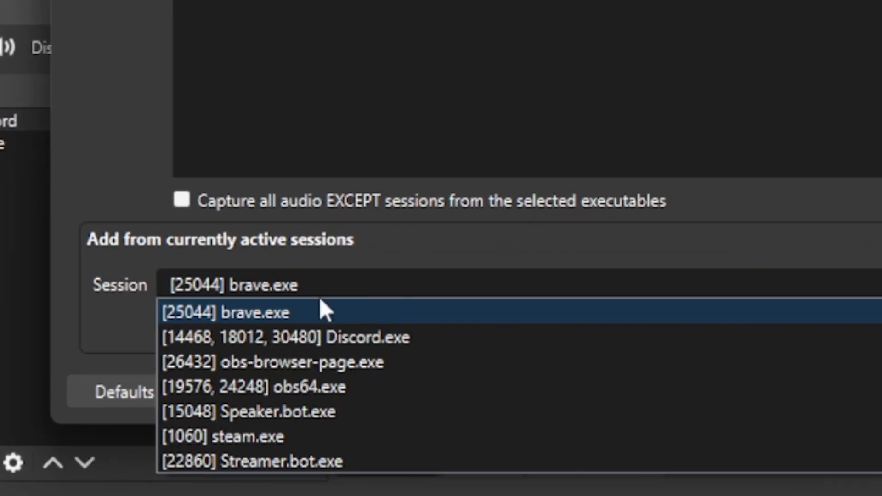
{"action": "left_click", "coordinate": [328, 342]}
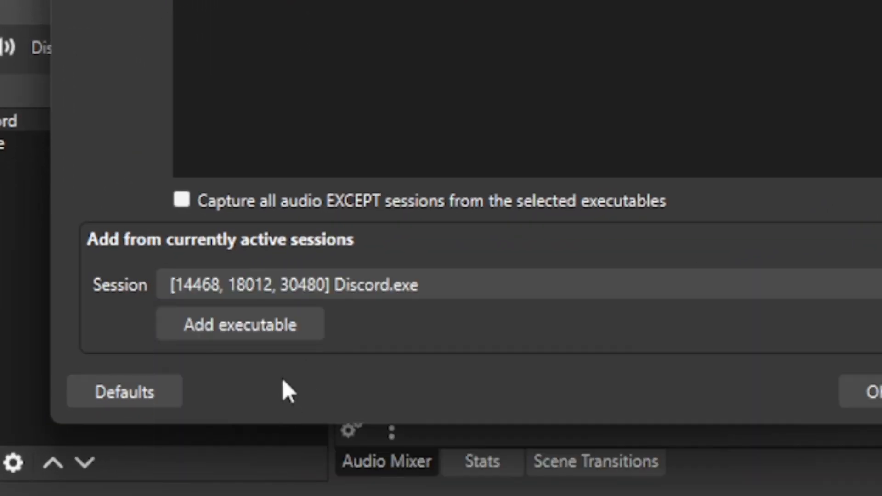
{"action": "left_click", "coordinate": [271, 331]}
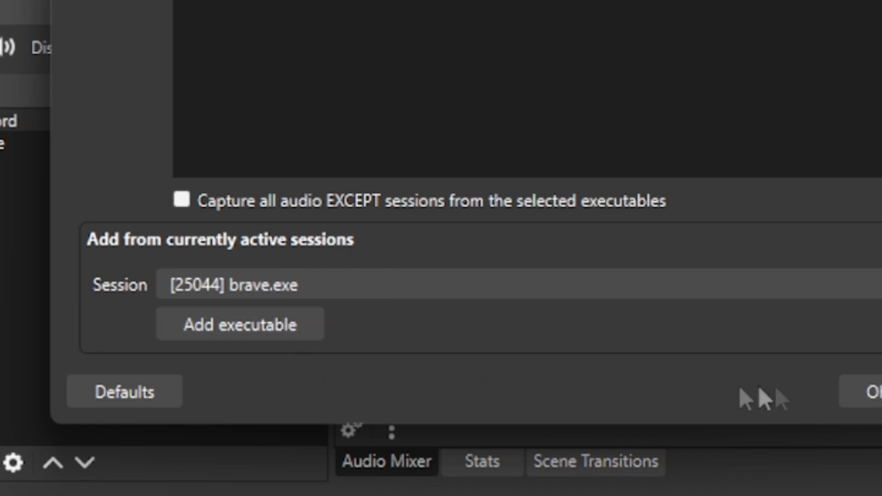
{"action": "left_click", "coordinate": [861, 393]}
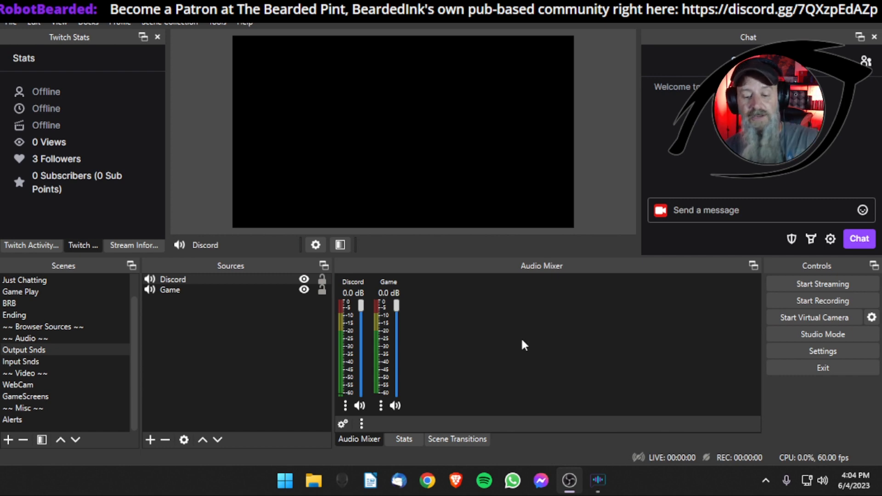
Try lowering the Game source's mixer volume to -10.8 dB and -7.9 dB, returning it to 0.0 dB
{"action": "left_click_drag", "start_coordinate": [397, 305], "coordinate": [396, 338]}
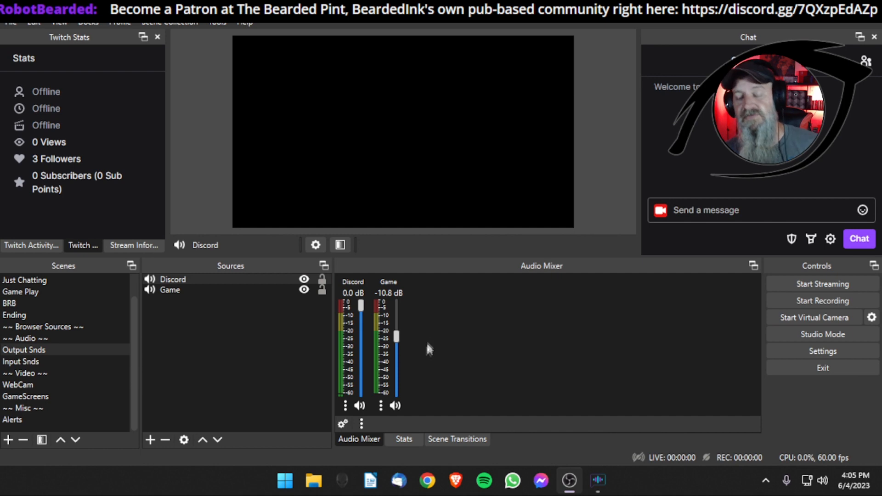
{"action": "left_click_drag", "start_coordinate": [397, 341], "coordinate": [398, 331]}
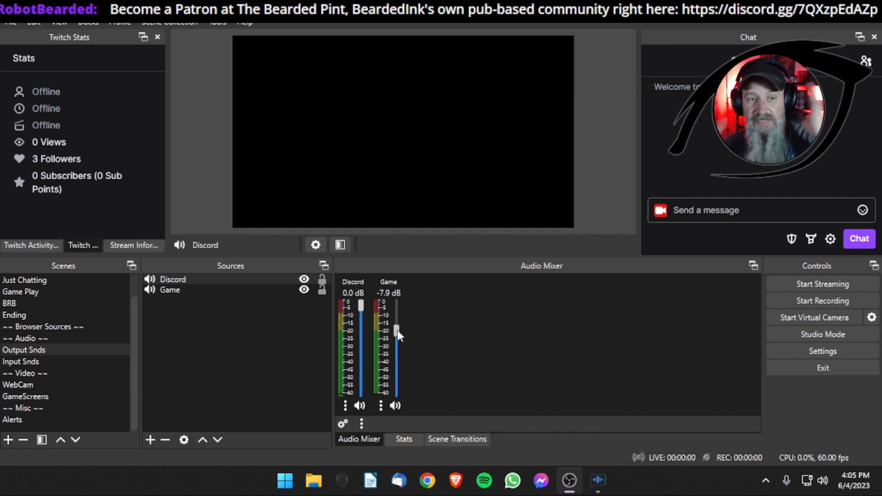
{"action": "left_click_drag", "start_coordinate": [398, 336], "coordinate": [416, 339]}
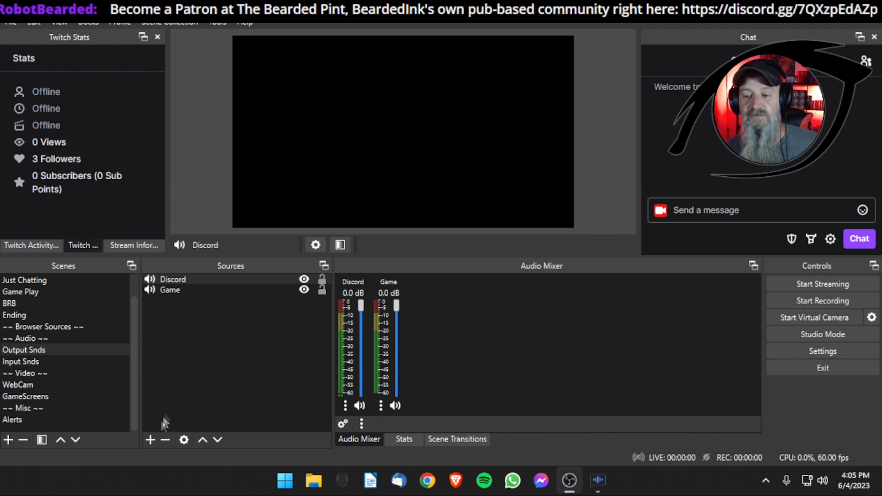
Add an Application Audio Output Capture source named "Spotify" to the "Output Snds" scene
{"action": "left_click", "coordinate": [151, 440]}
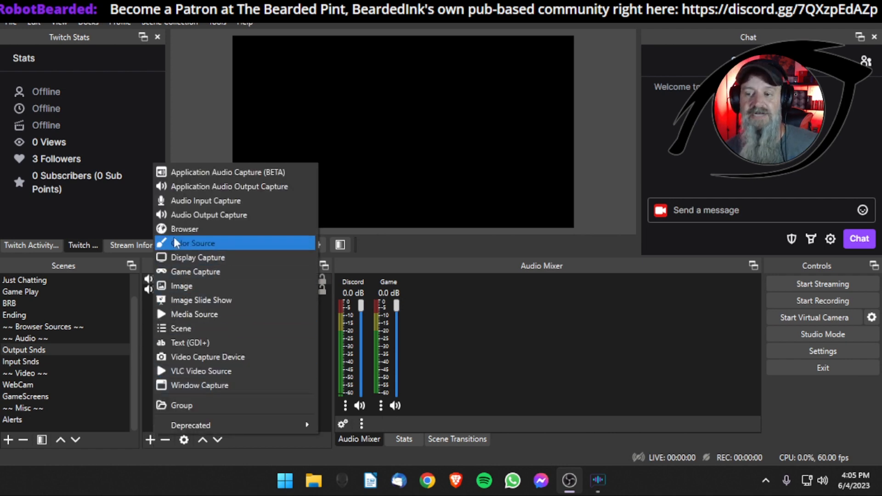
{"action": "left_click", "coordinate": [176, 186]}
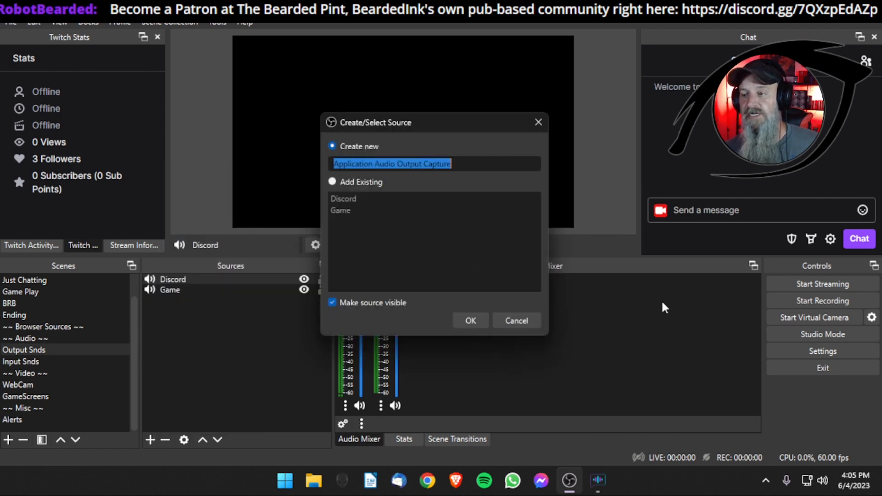
{"action": "type", "text": "Spotif"}
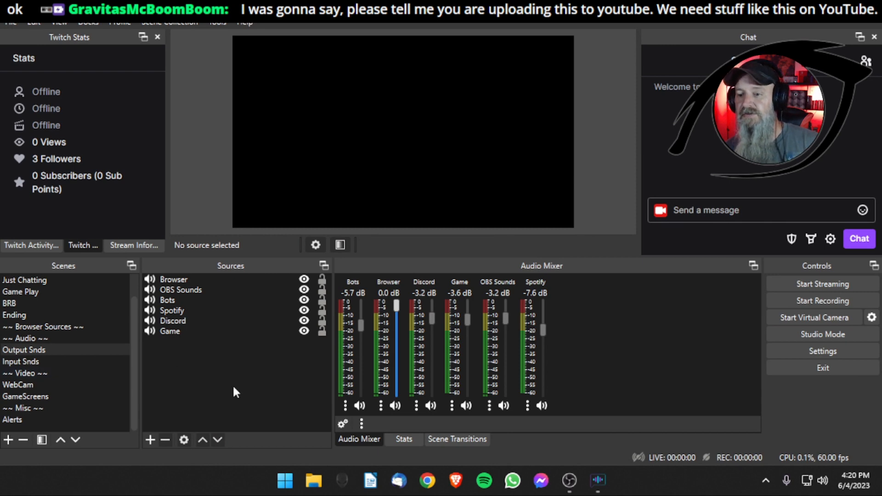
Review the audio sources and mixer levels of the "Input Snds" and "Output Snds" scenes
{"action": "left_click", "coordinate": [52, 362]}
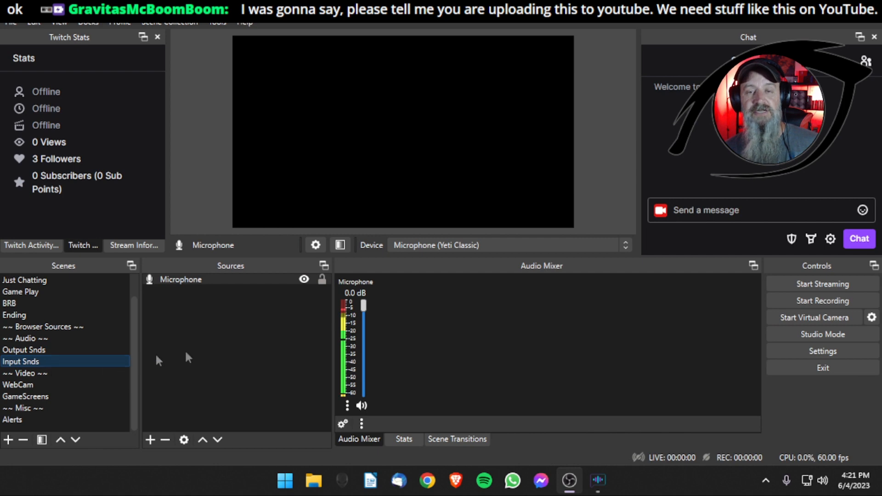
{"action": "left_click", "coordinate": [202, 362]}
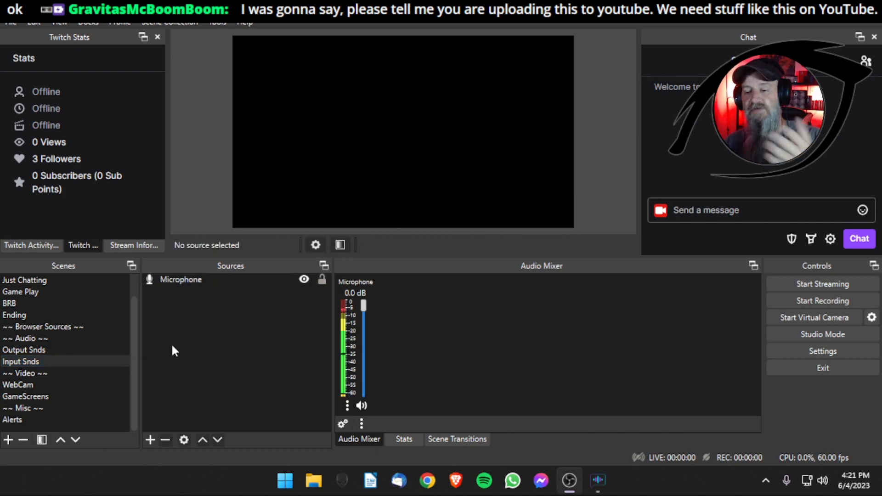
{"action": "left_click", "coordinate": [89, 350]}
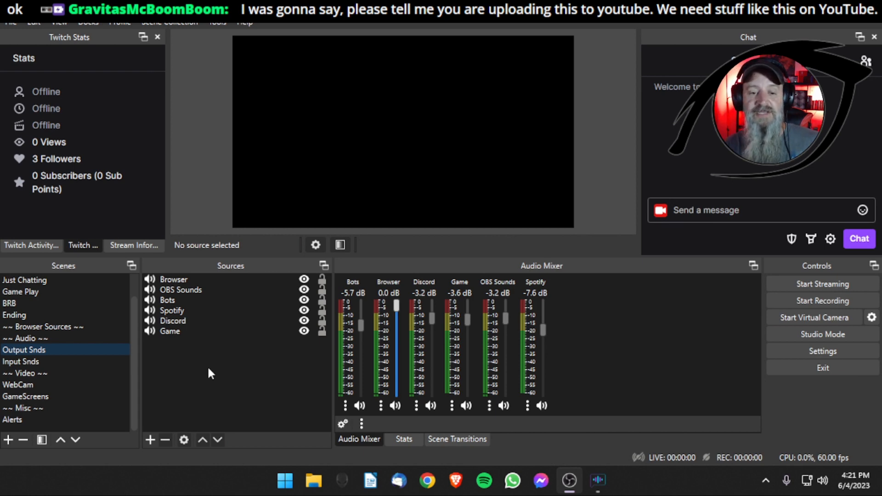
{"action": "left_click", "coordinate": [199, 375]}
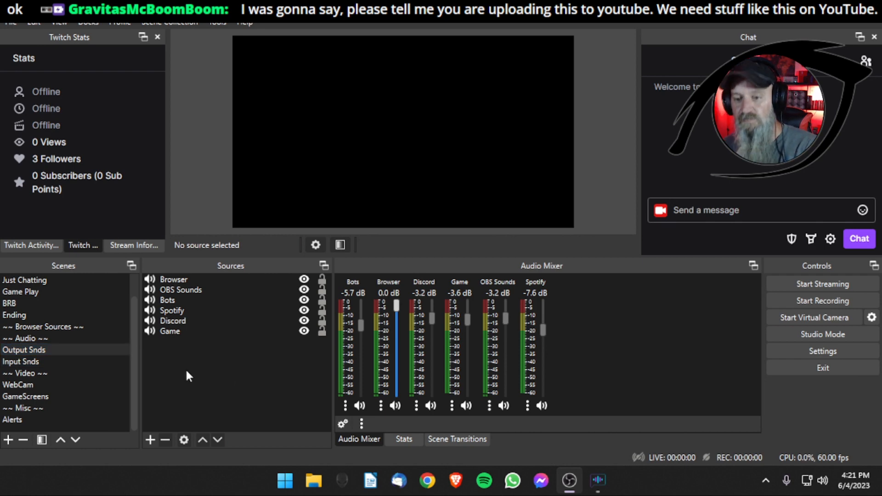
Switch to the WebCam scene and look over the source types available for it
{"action": "left_click", "coordinate": [48, 384]}
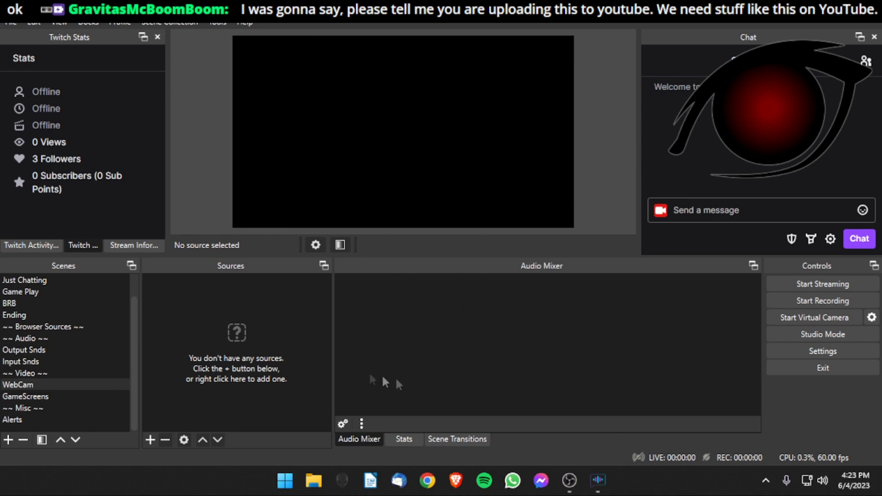
{"action": "left_click", "coordinate": [151, 440]}
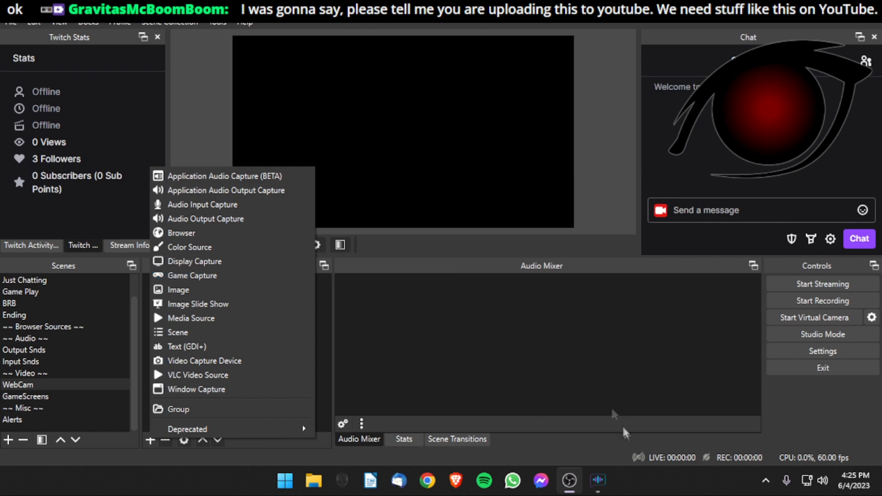
{"action": "left_click", "coordinate": [810, 17]}
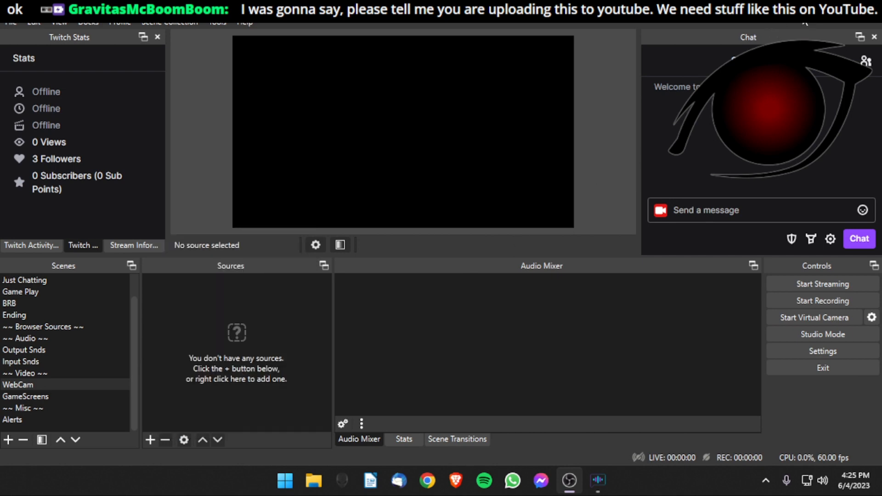
{"action": "left_click", "coordinate": [809, 8]}
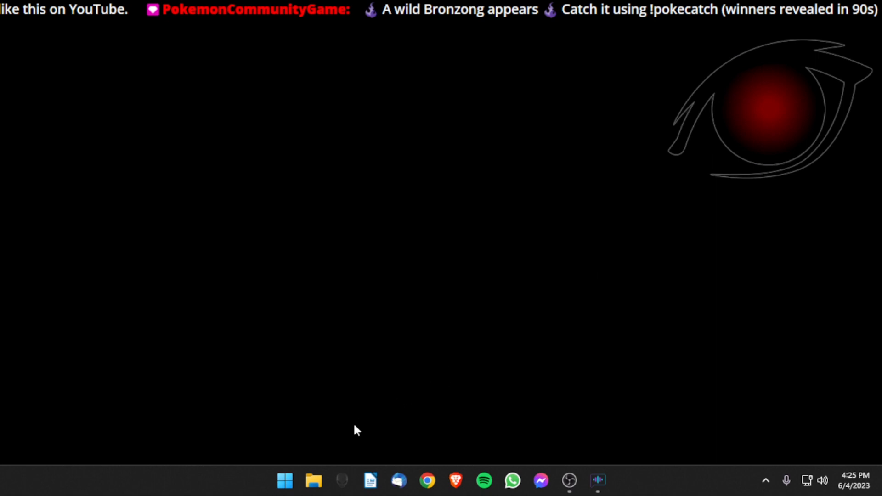
{"action": "mouse_move", "coordinate": [576, 481]}
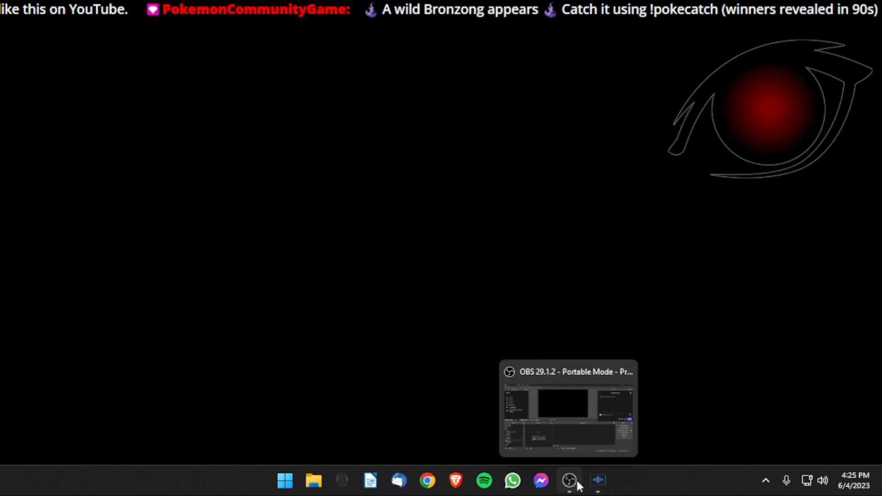
{"action": "left_click", "coordinate": [578, 486]}
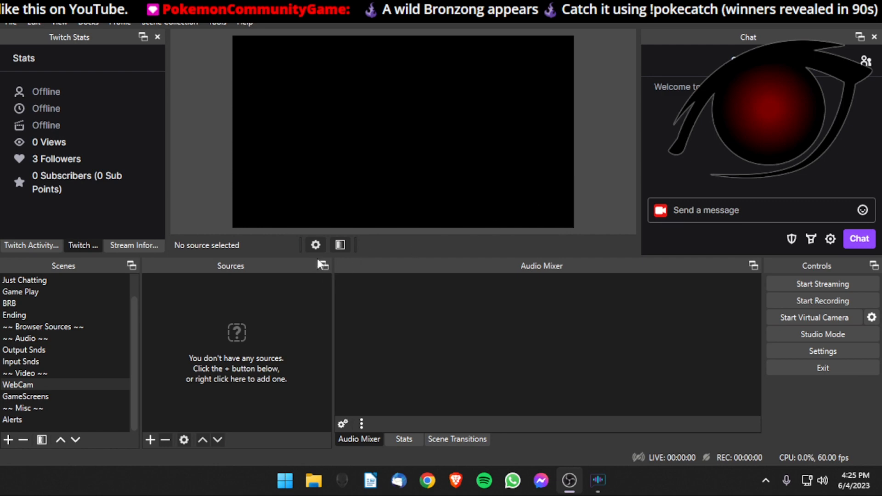
Examine the ways to add a source to the empty WebCam scene without adding one
{"action": "left_click", "coordinate": [150, 440]}
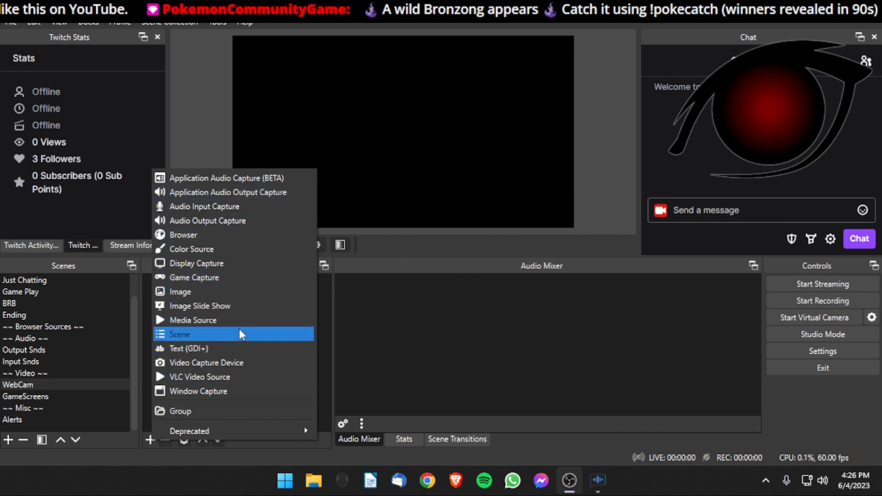
{"action": "left_click", "coordinate": [453, 342]}
{"action": "right_click", "coordinate": [215, 342]}
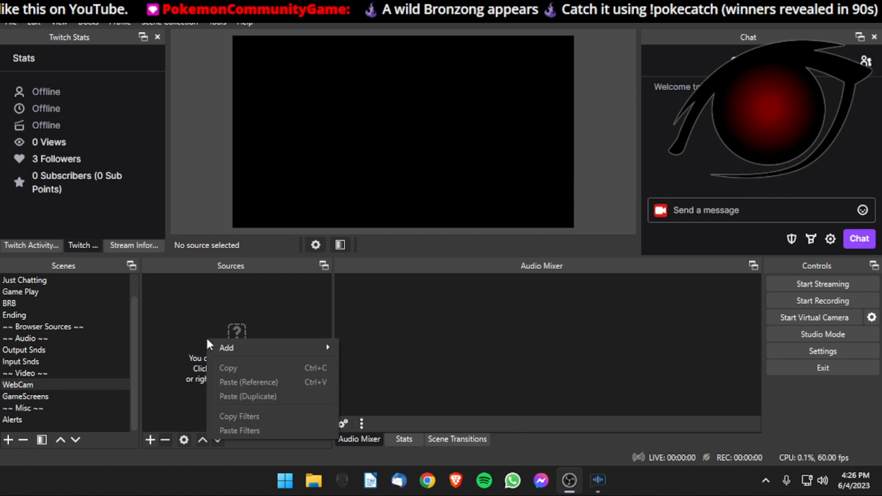
{"action": "left_click", "coordinate": [197, 298]}
{"action": "right_click", "coordinate": [188, 305]}
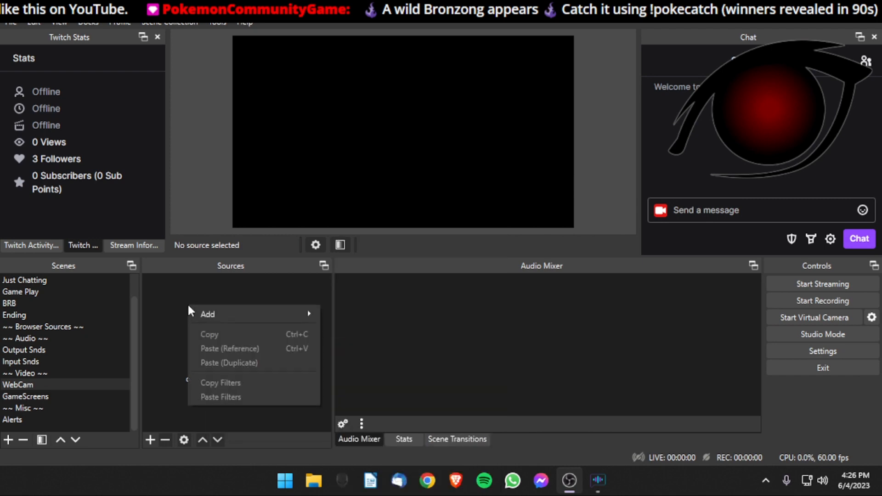
{"action": "mouse_move", "coordinate": [209, 315]}
{"action": "left_click", "coordinate": [184, 412]}
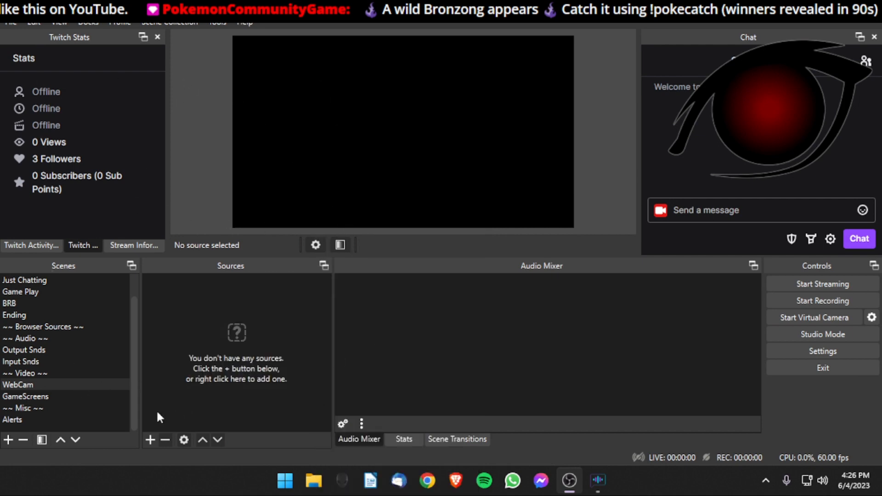
Add a Video Capture Device source named "WebCamera" to the WebCam scene, with HD Pro Webcam C920 as its device
{"action": "left_click", "coordinate": [151, 440]}
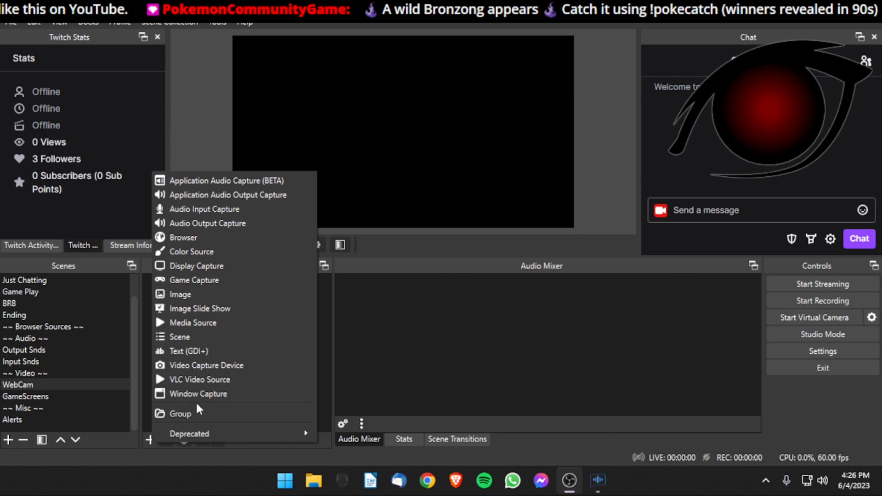
{"action": "left_click", "coordinate": [203, 370]}
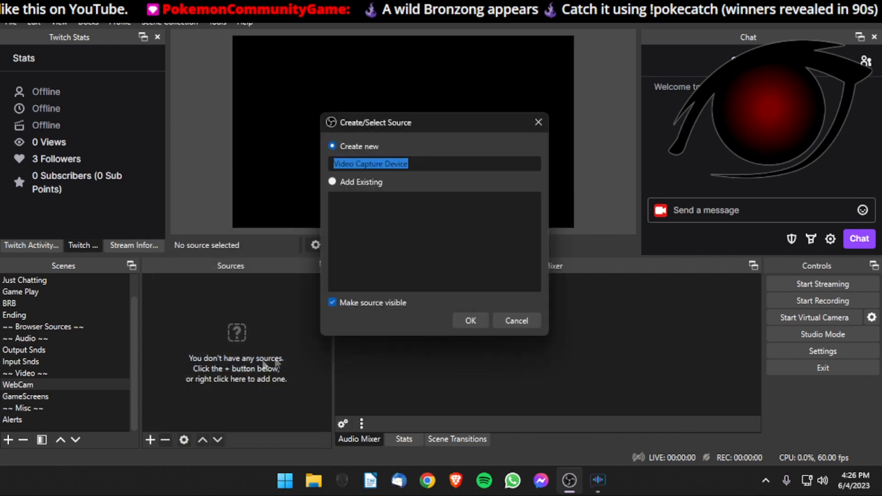
{"action": "type", "text": "WebCam"}
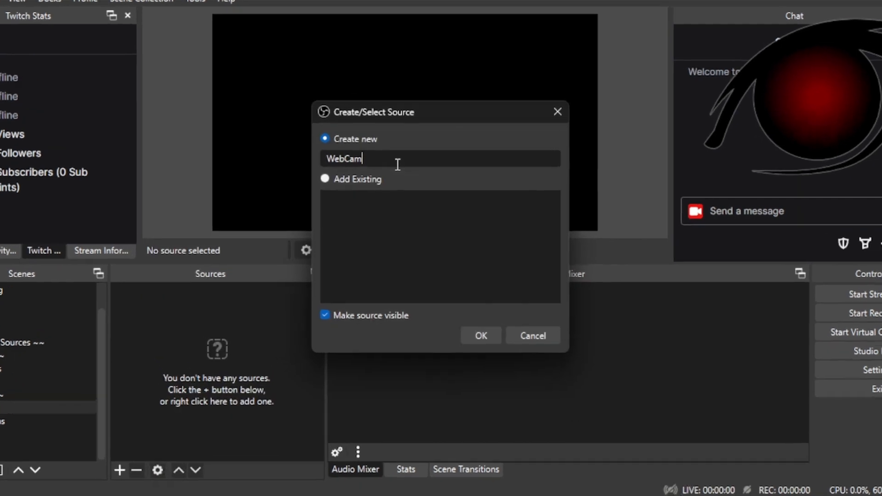
{"action": "type", "text": "era"}
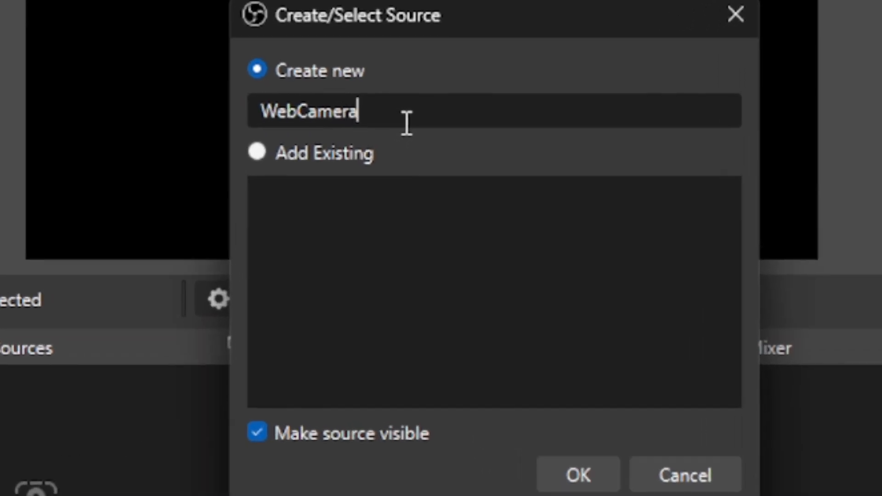
{"action": "key", "text": "Return"}
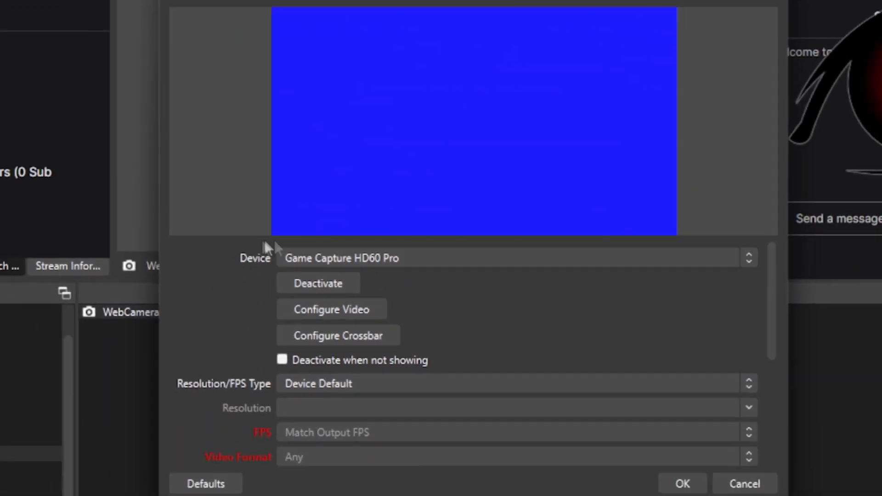
{"action": "left_click", "coordinate": [433, 258]}
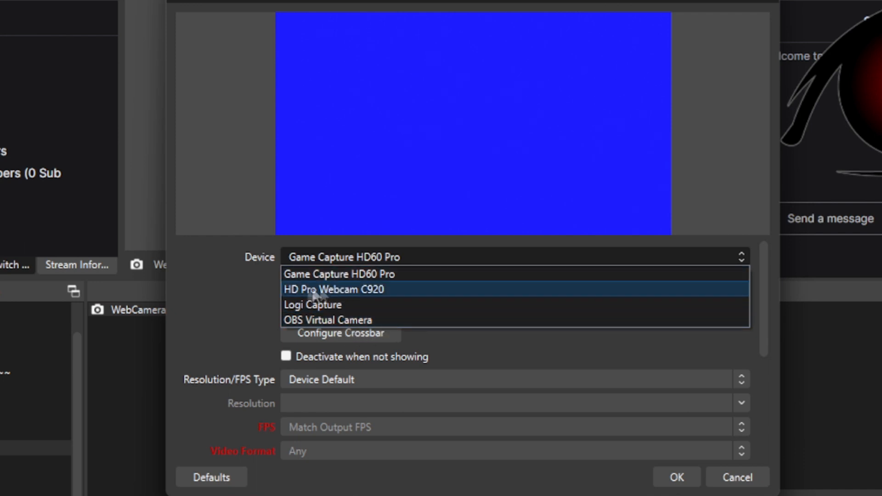
{"action": "left_click", "coordinate": [363, 289]}
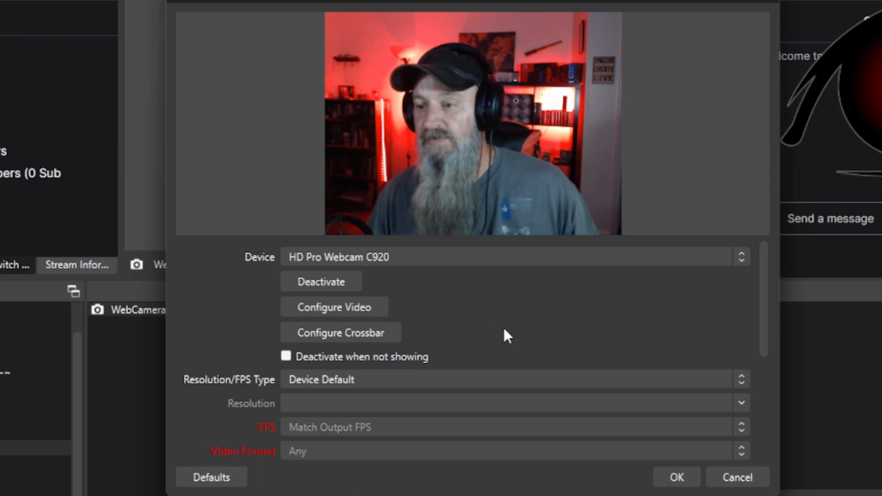
Review the webcam's camera control settings and the remaining resolution, colour and buffering properties of the WebCamera source
{"action": "left_click", "coordinate": [338, 307]}
{"action": "left_click", "coordinate": [53, 7]}
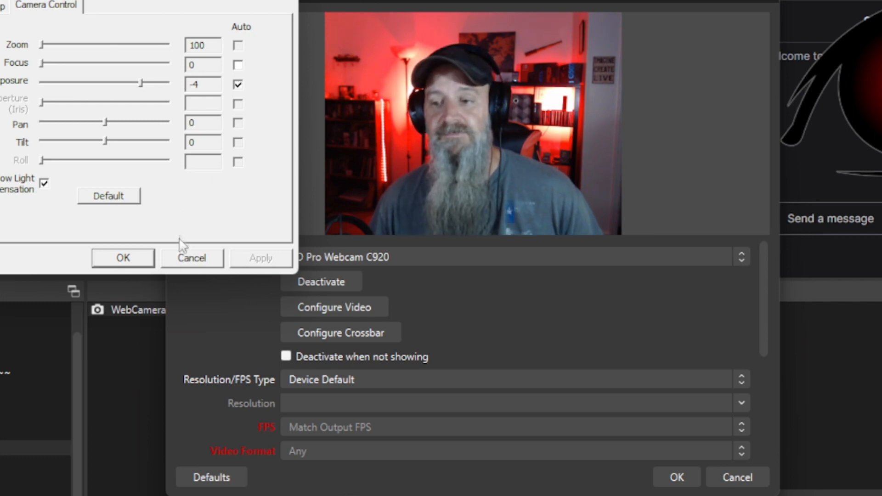
{"action": "left_click", "coordinate": [123, 258]}
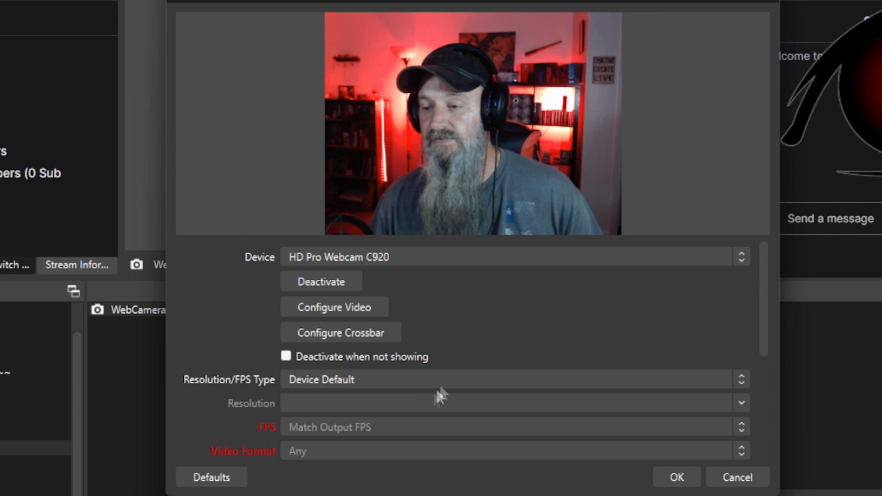
{"action": "scroll", "coordinate": [458, 337], "scroll_direction": "down", "scroll_amount": 5}
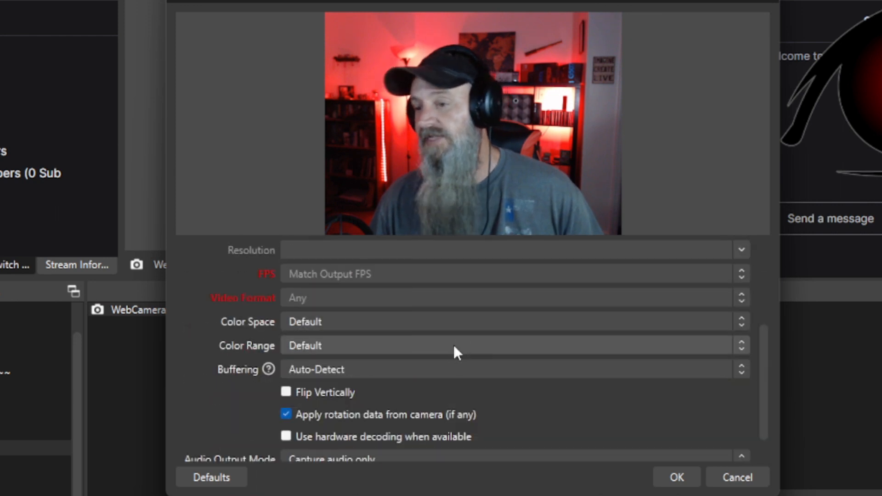
{"action": "scroll", "coordinate": [252, 313], "scroll_direction": "up", "scroll_amount": 5}
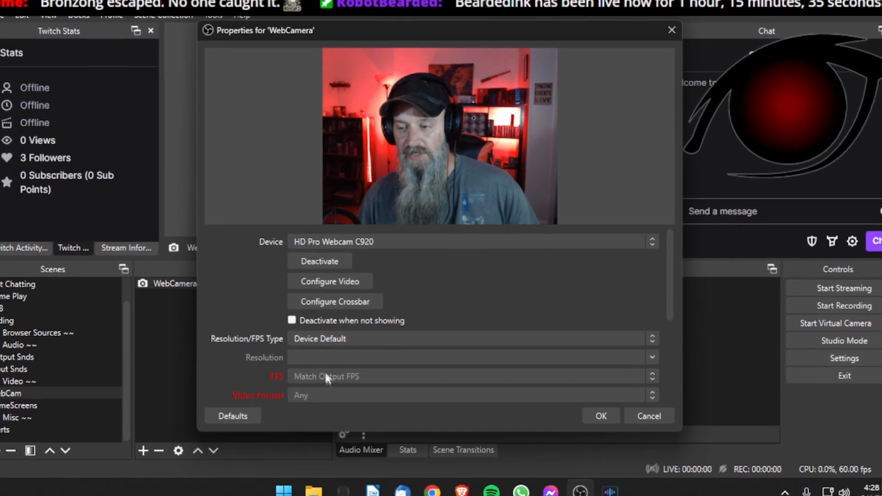
Accept the WebCamera source's properties, leaving its resolution type at Device Default
{"action": "scroll", "coordinate": [277, 386], "scroll_direction": "down", "scroll_amount": 3}
{"action": "scroll", "coordinate": [276, 373], "scroll_direction": "up", "scroll_amount": 3}
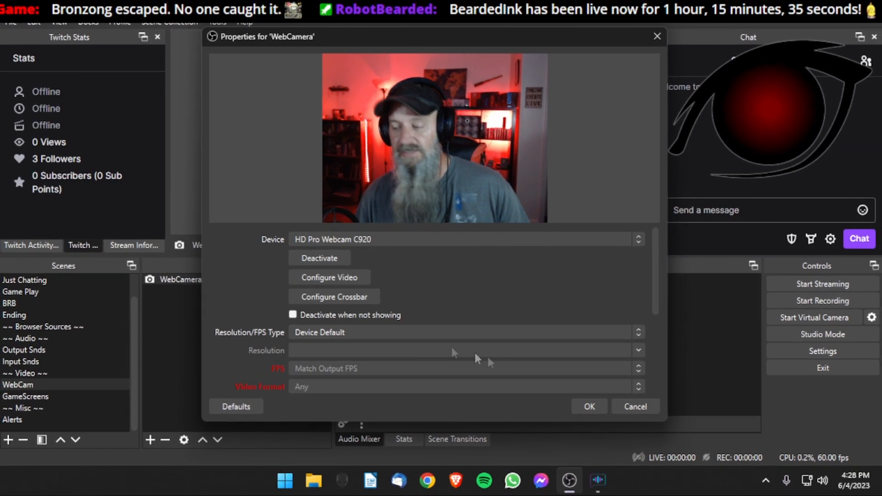
{"action": "left_click", "coordinate": [582, 411]}
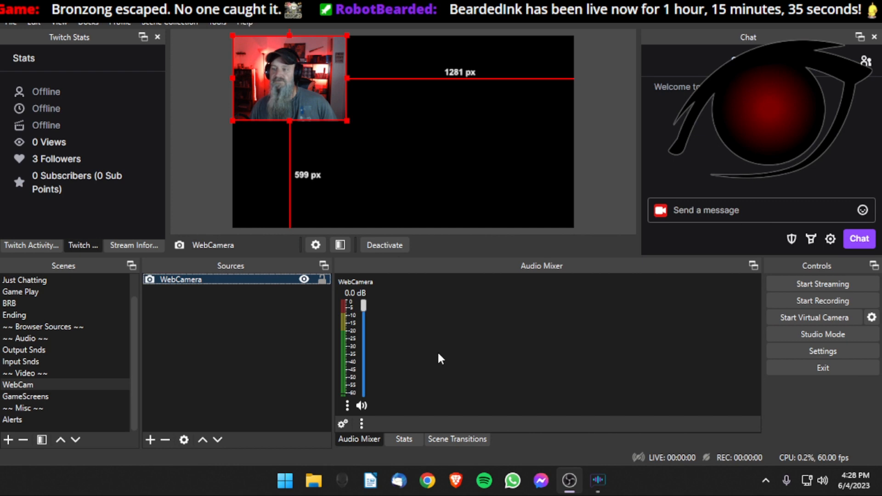
Try moving and shrinking the webcam image on the canvas, undo the changes and restore the WebCamera source
{"action": "left_click_drag", "start_coordinate": [306, 83], "coordinate": [396, 112]}
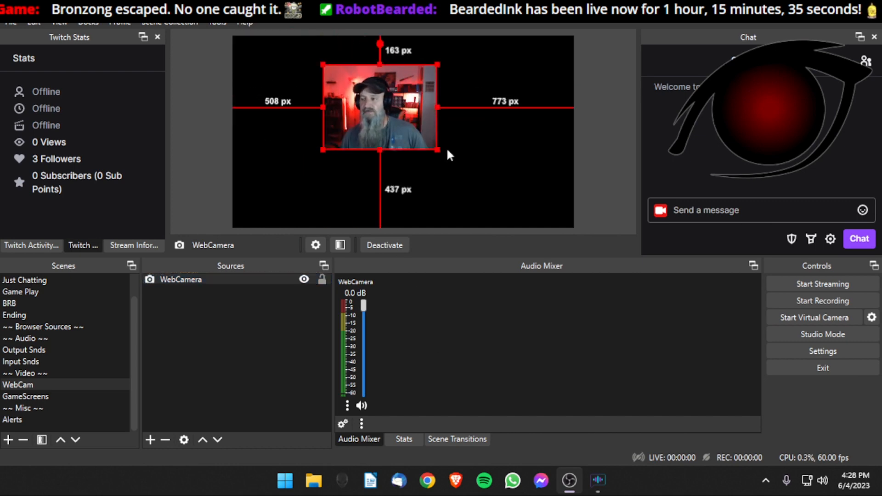
{"action": "mouse_move", "coordinate": [437, 150]}
{"action": "left_mouse_down"}
{"action": "mouse_move", "coordinate": [596, 234]}
{"action": "mouse_move", "coordinate": [388, 106]}
{"action": "mouse_move", "coordinate": [301, 92]}
{"action": "mouse_move", "coordinate": [434, 147]}
{"action": "mouse_move", "coordinate": [502, 197]}
{"action": "mouse_move", "coordinate": [408, 129]}
{"action": "mouse_move", "coordinate": [441, 153]}
{"action": "left_mouse_up"}
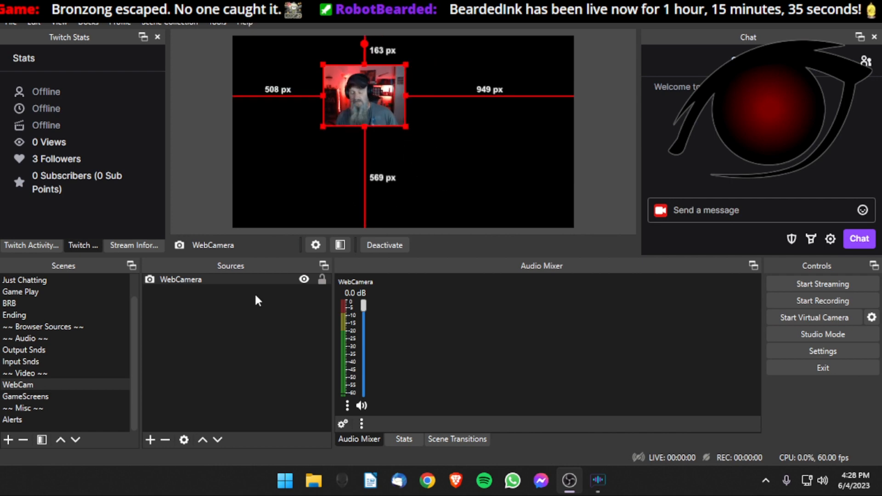
{"action": "key", "text": "ctrl+z"}
{"action": "key", "text": "ctrl+z"}
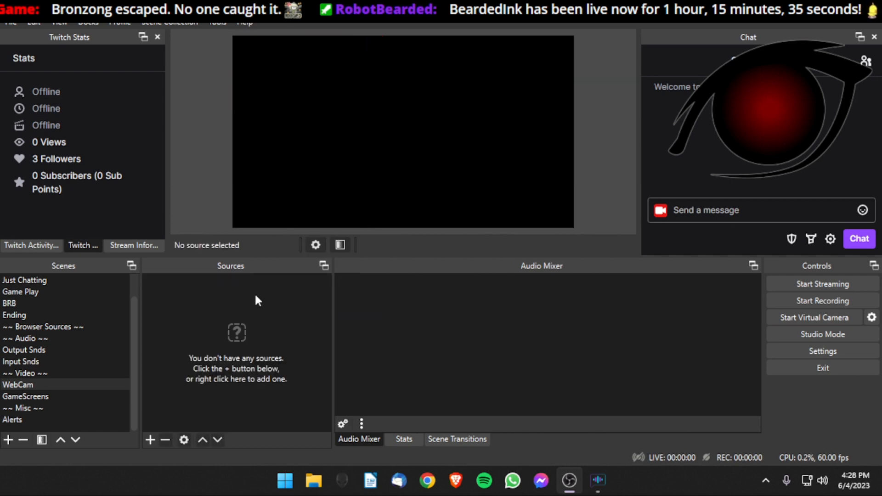
{"action": "left_click", "coordinate": [150, 440]}
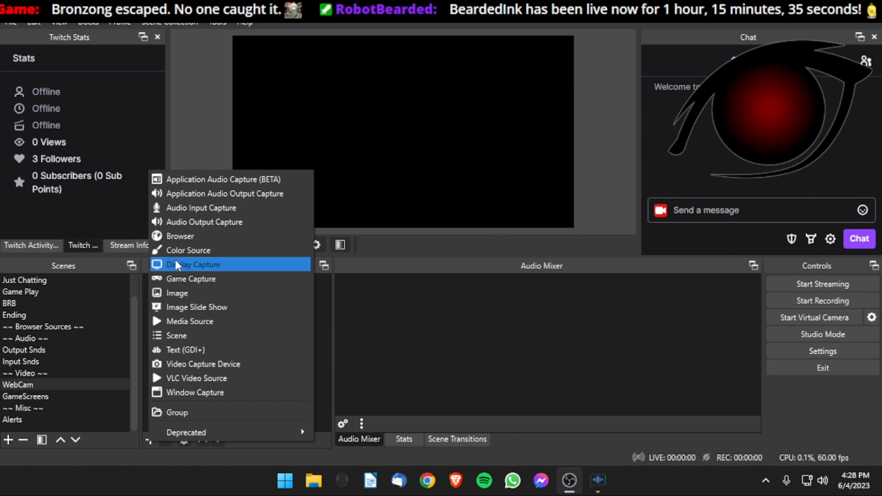
{"action": "left_click", "coordinate": [385, 359]}
{"action": "key", "text": "ctrl+y"}
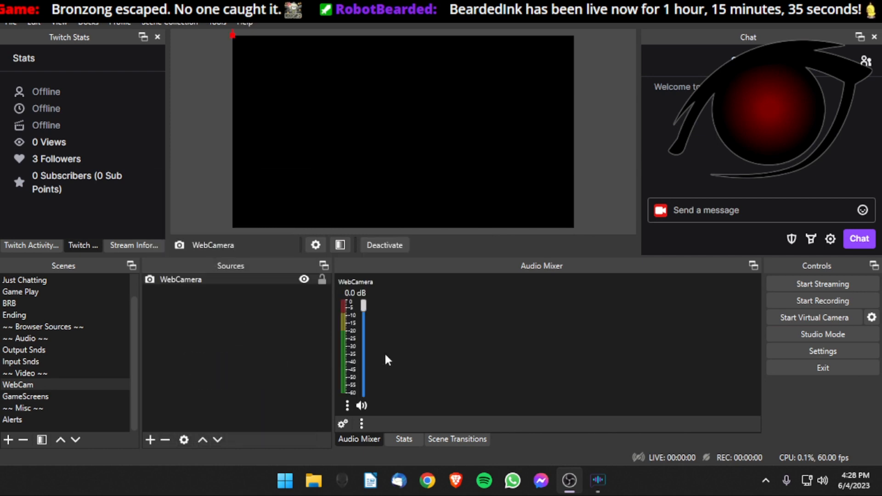
Try repositioning the webcam image freely on the canvas, and centre it on the screen
{"action": "left_click_drag", "start_coordinate": [321, 103], "coordinate": [450, 143]}
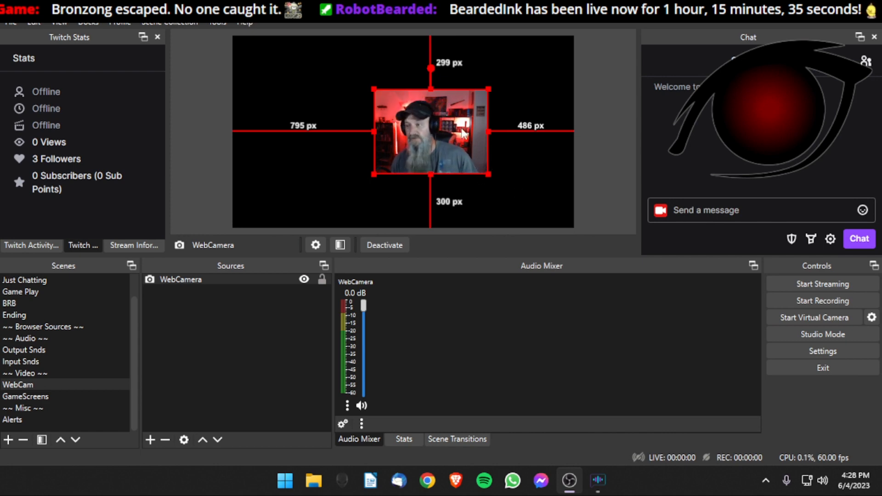
{"action": "left_click_drag", "start_coordinate": [439, 143], "coordinate": [323, 108]}
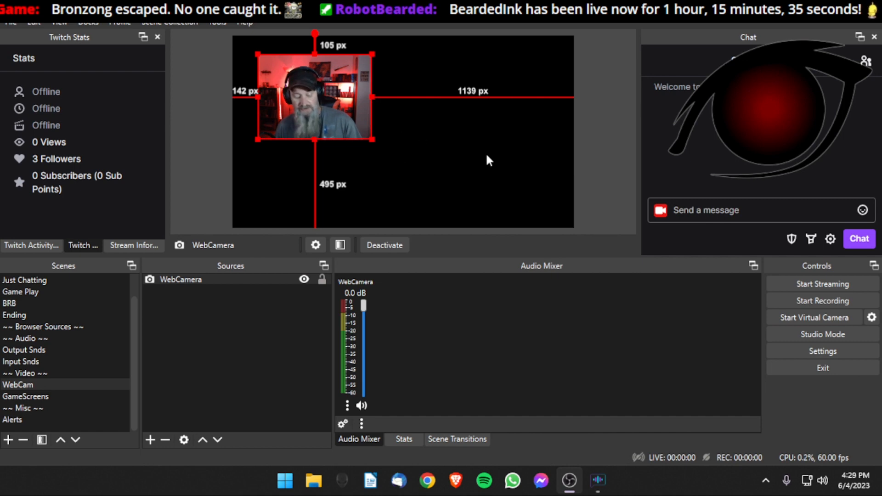
{"action": "key", "text": "ctrl+d"}
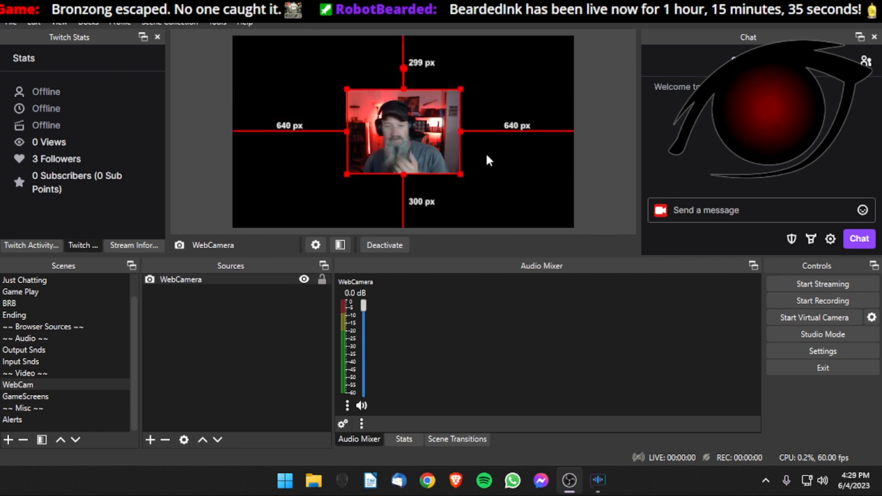
{"action": "left_click", "coordinate": [488, 160]}
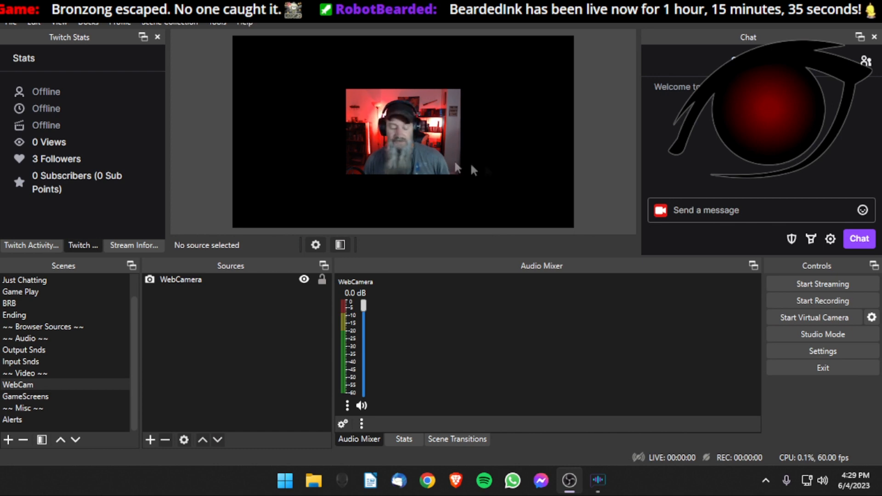
{"action": "left_click", "coordinate": [407, 145]}
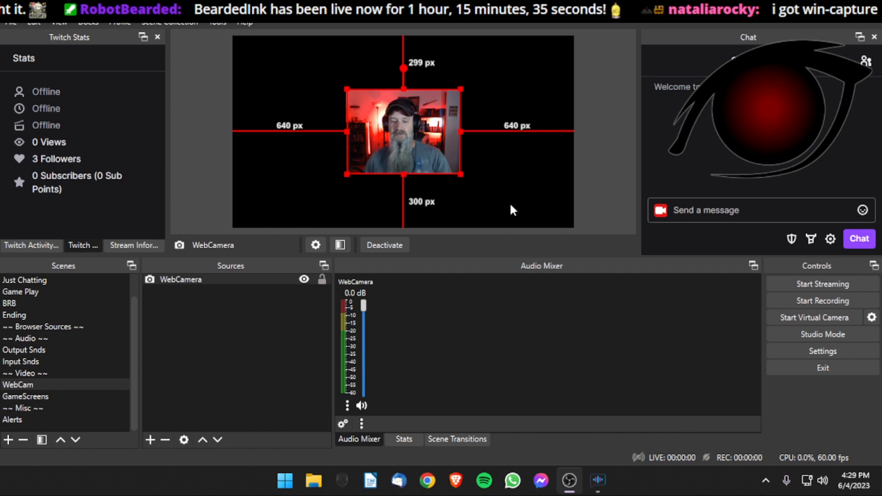
{"action": "left_click", "coordinate": [505, 203]}
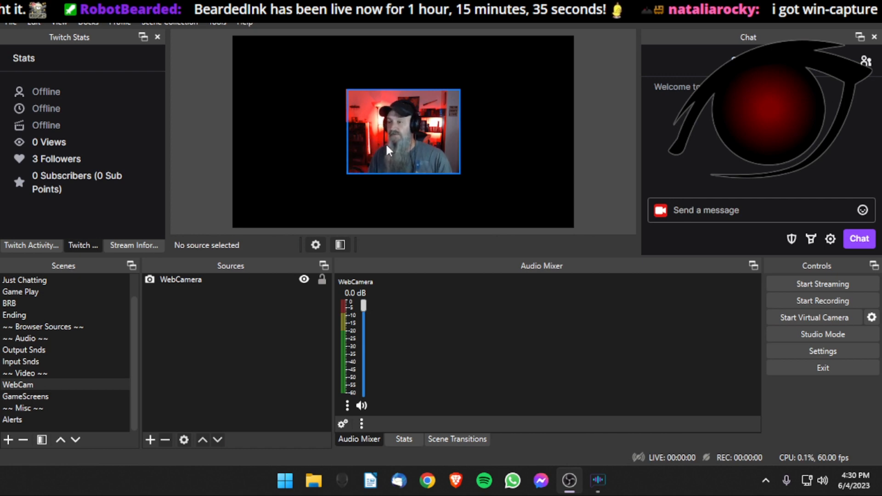
Place the webcam image near the canvas's upper-left corner, about 20 px from its left edge and 114 px from its top
{"action": "left_click_drag", "start_coordinate": [399, 144], "coordinate": [288, 116]}
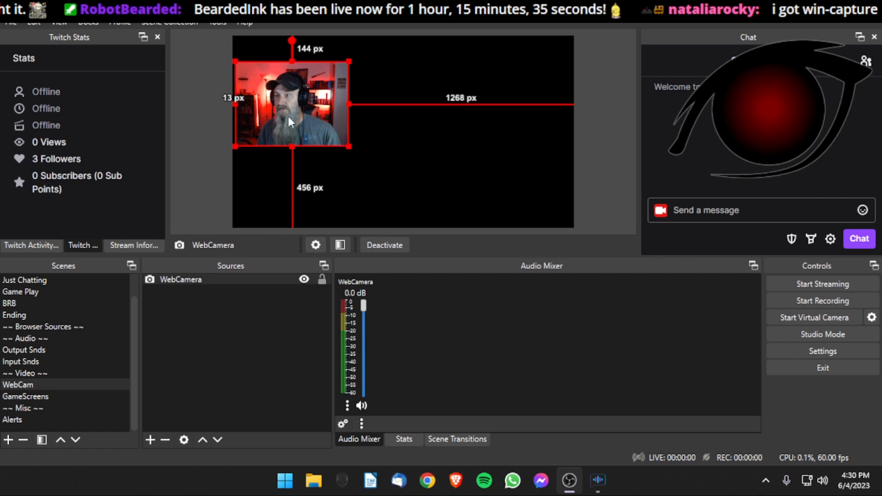
{"action": "left_click", "coordinate": [198, 164]}
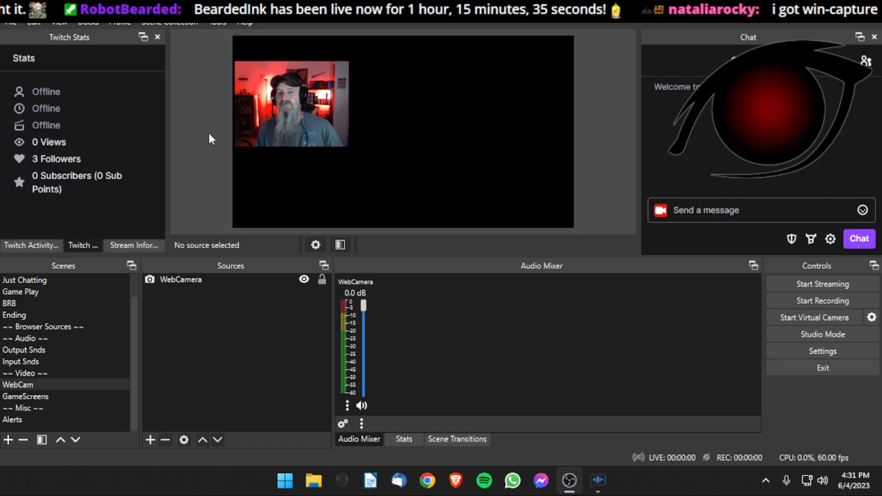
{"action": "left_click_drag", "start_coordinate": [298, 116], "coordinate": [523, 115]}
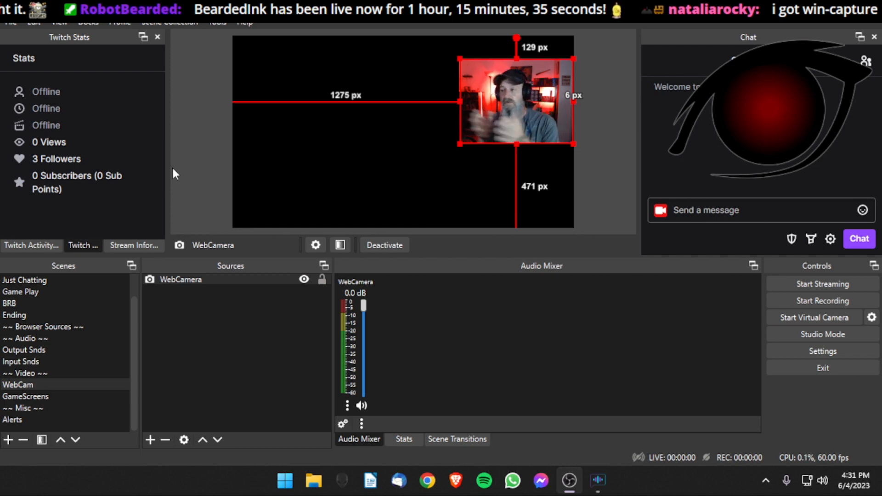
{"action": "left_click_drag", "start_coordinate": [506, 105], "coordinate": [282, 102]}
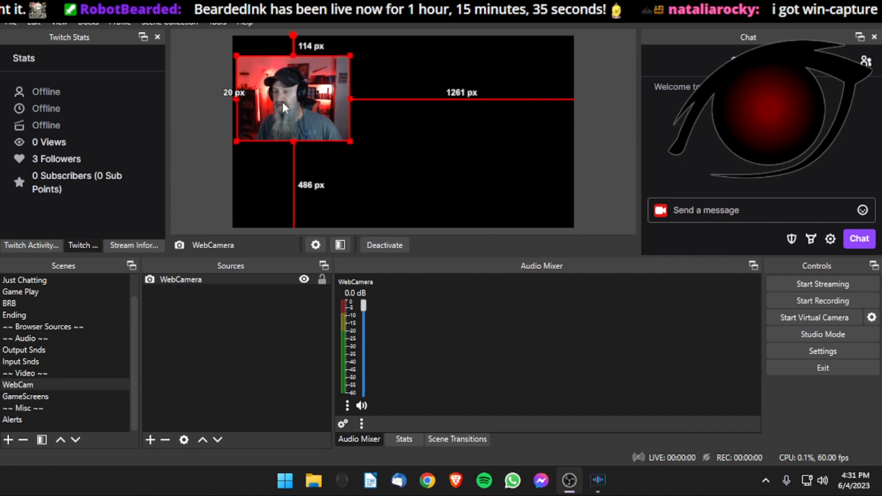
Flip the WebCamera source horizontally and deselect it
{"action": "right_click", "coordinate": [282, 102]}
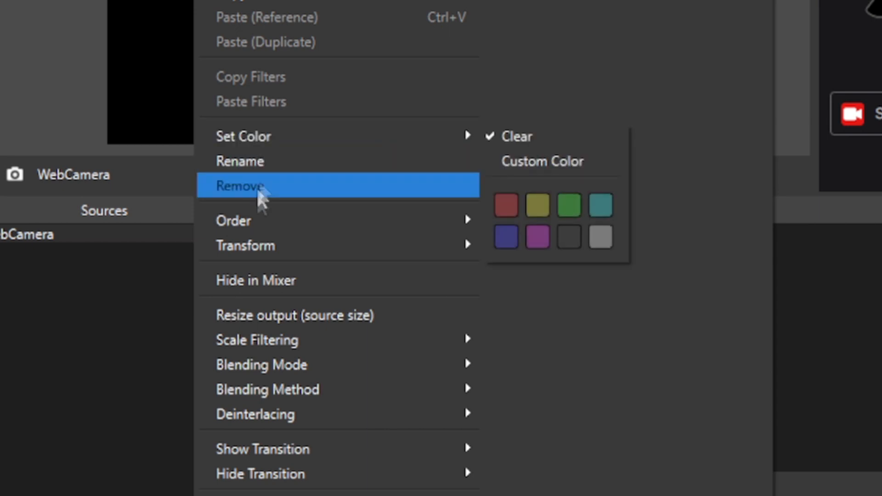
{"action": "mouse_move", "coordinate": [361, 256]}
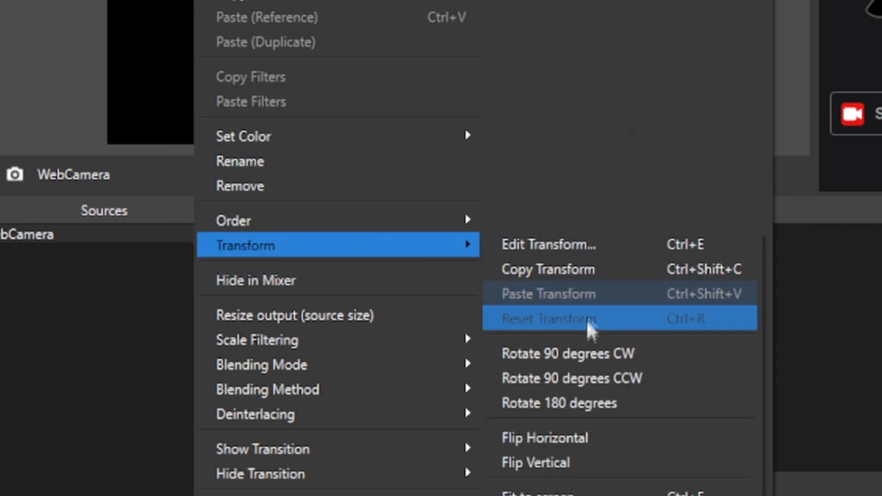
{"action": "left_click", "coordinate": [574, 448]}
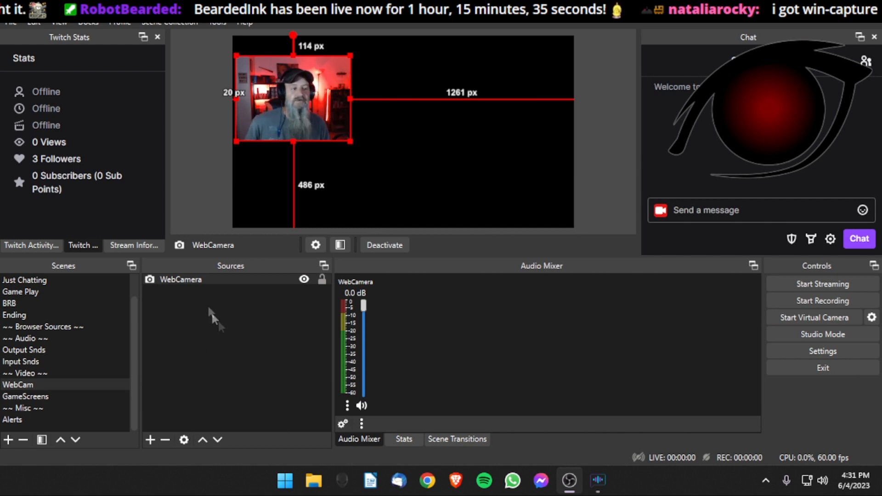
{"action": "left_click", "coordinate": [233, 335]}
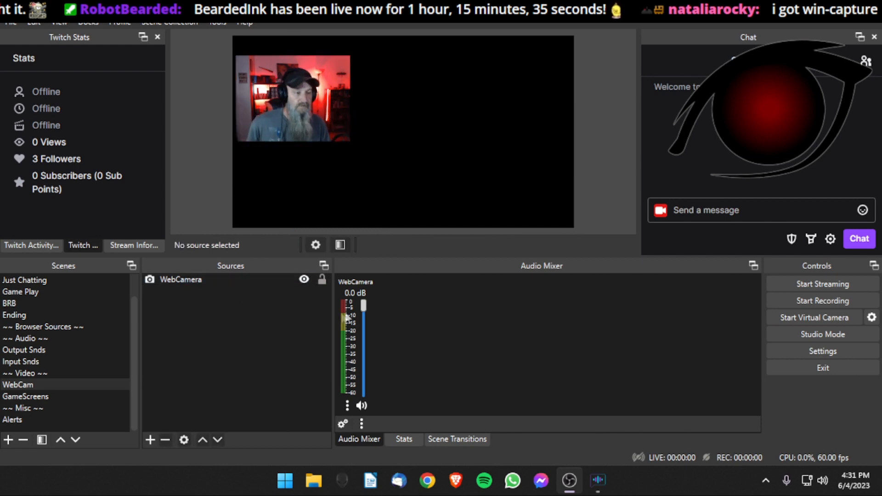
Move the webcam image slightly lower on the canvas and lock the WebCamera source in place
{"action": "left_click", "coordinate": [322, 281]}
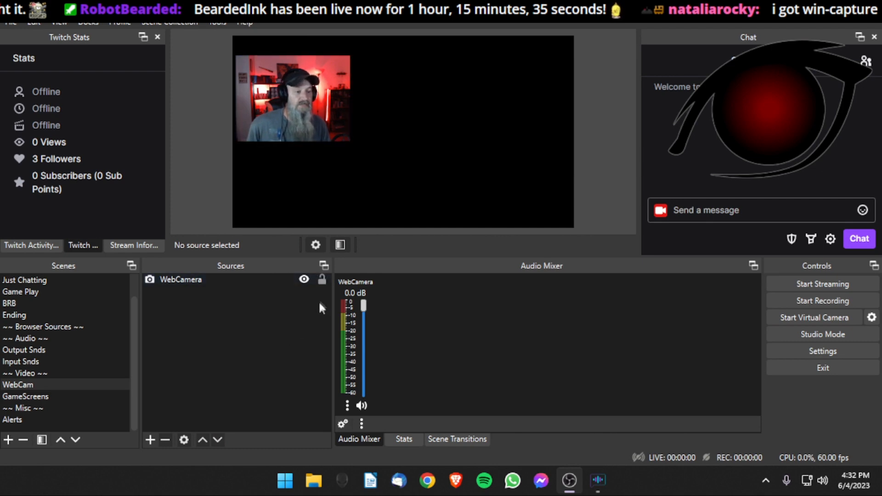
{"action": "right_click", "coordinate": [363, 309]}
{"action": "left_click", "coordinate": [407, 290]}
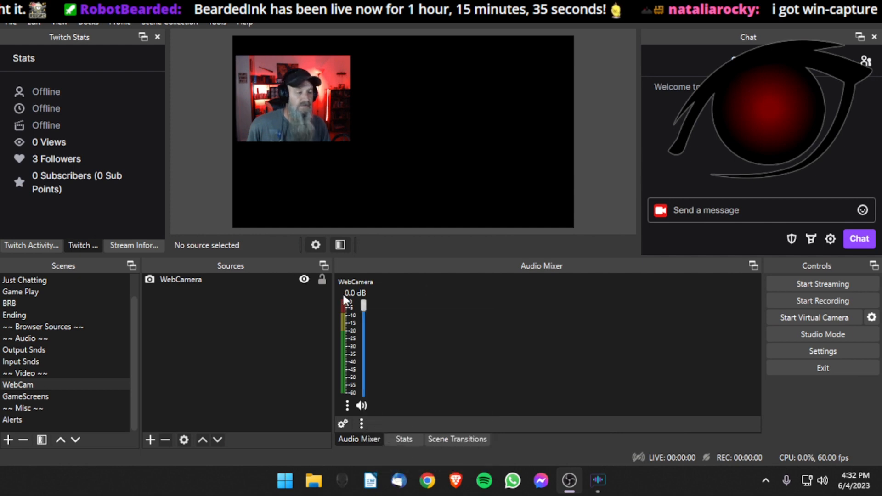
{"action": "left_click", "coordinate": [322, 280]}
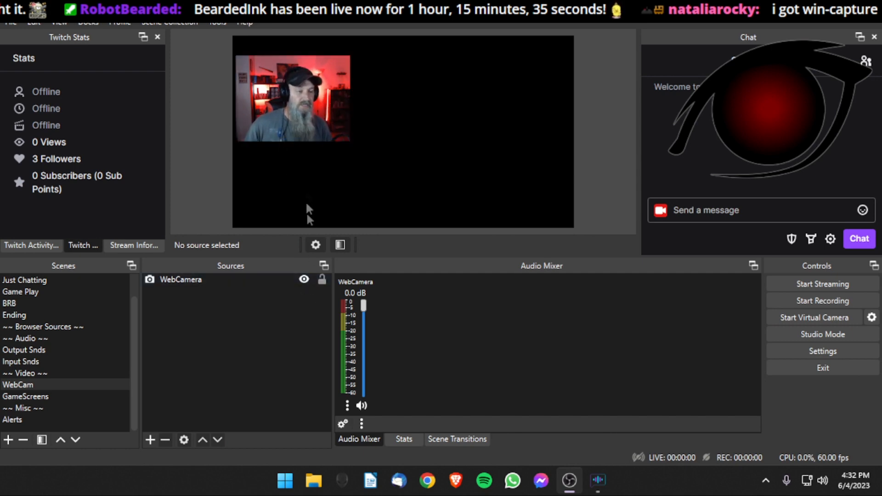
{"action": "left_click_drag", "start_coordinate": [296, 118], "coordinate": [298, 138]}
{"action": "left_click", "coordinate": [322, 280]}
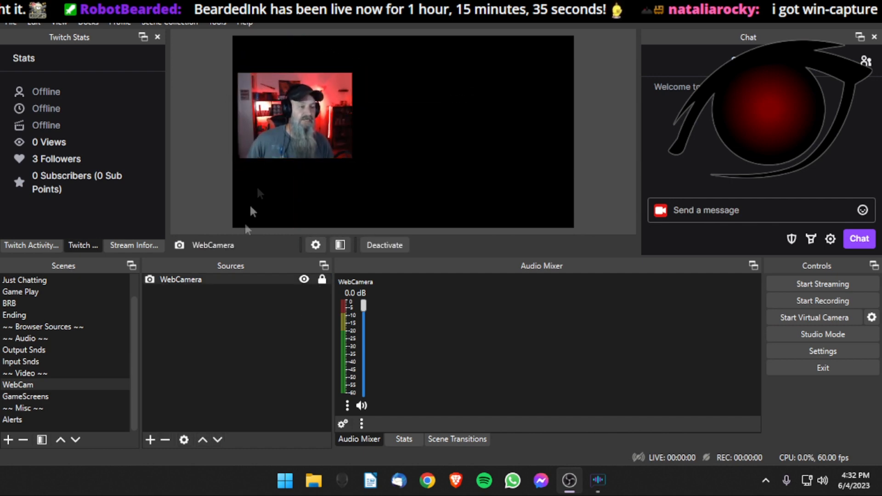
{"action": "left_click", "coordinate": [339, 168]}
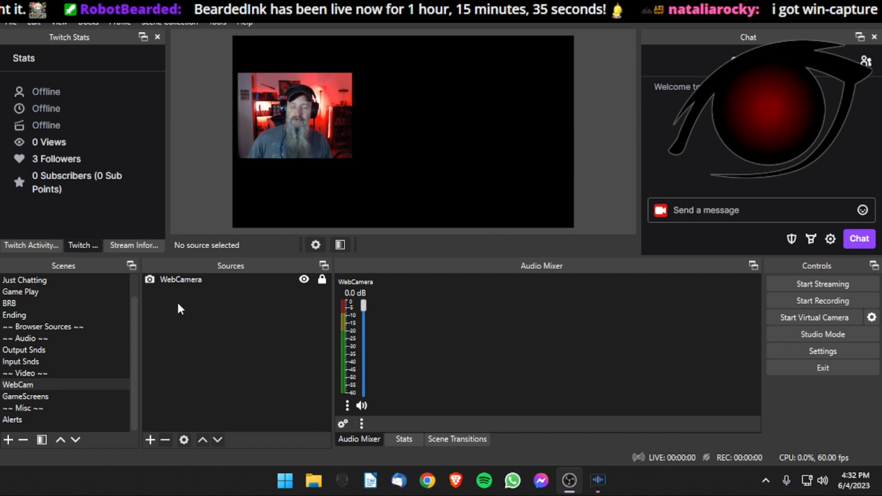
Add an Image source named "CamBorder" to the WebCam scene
{"action": "left_click", "coordinate": [151, 440]}
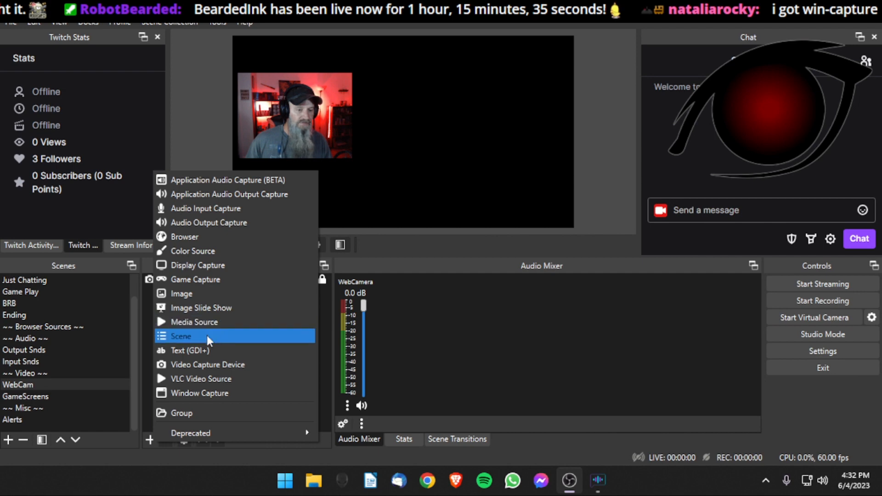
{"action": "left_click", "coordinate": [197, 293]}
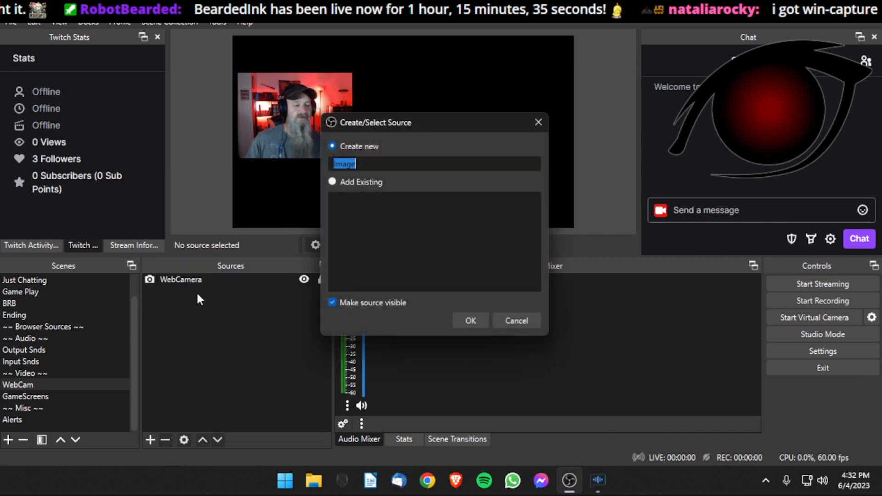
{"action": "type", "text": "Cam"}
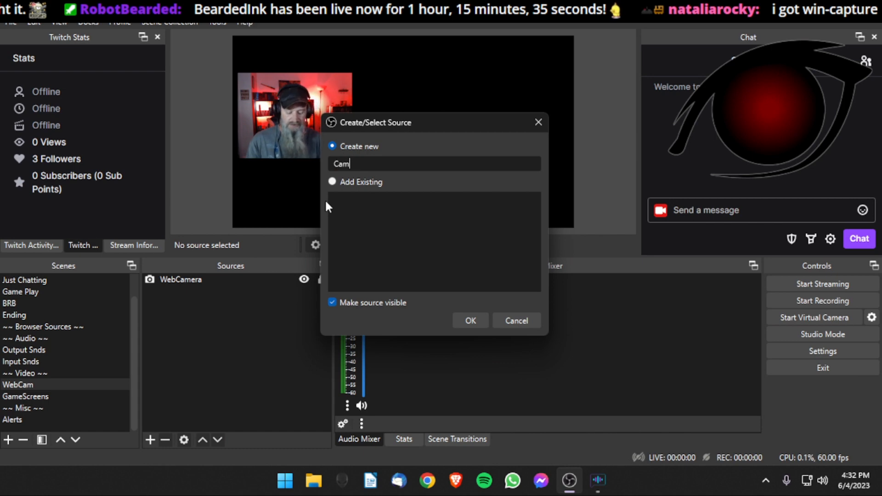
{"action": "type", "text": "Border"}
{"action": "key", "text": "Return"}
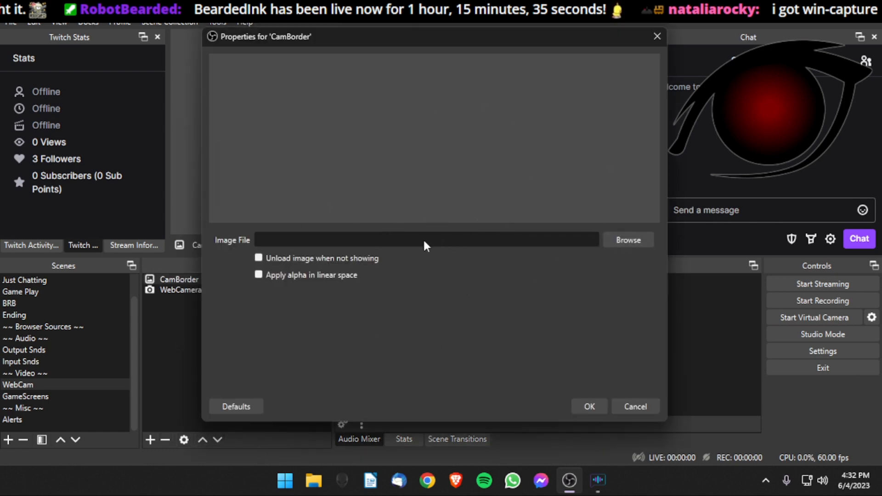
Browse the Overlays and GrafixElements folders in OBS-Grafix/LayoutElements for a webcam border image for CamBorder
{"action": "left_click", "coordinate": [629, 239]}
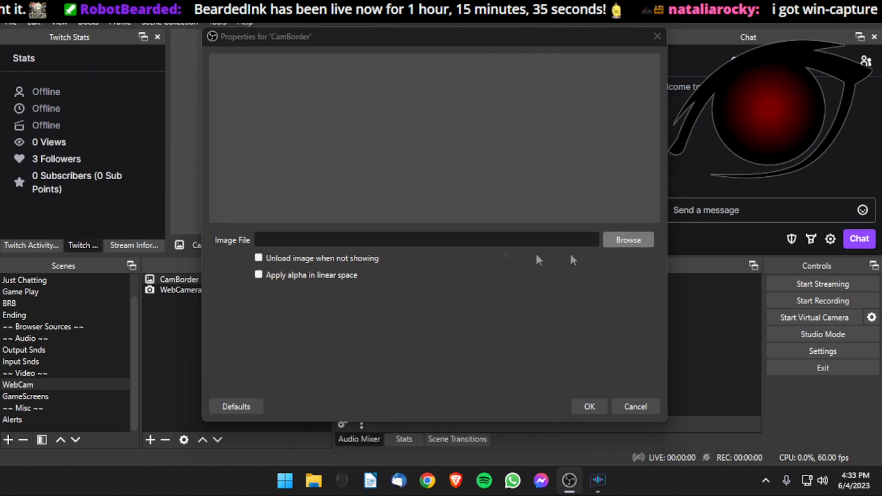
{"action": "left_click", "coordinate": [270, 137]}
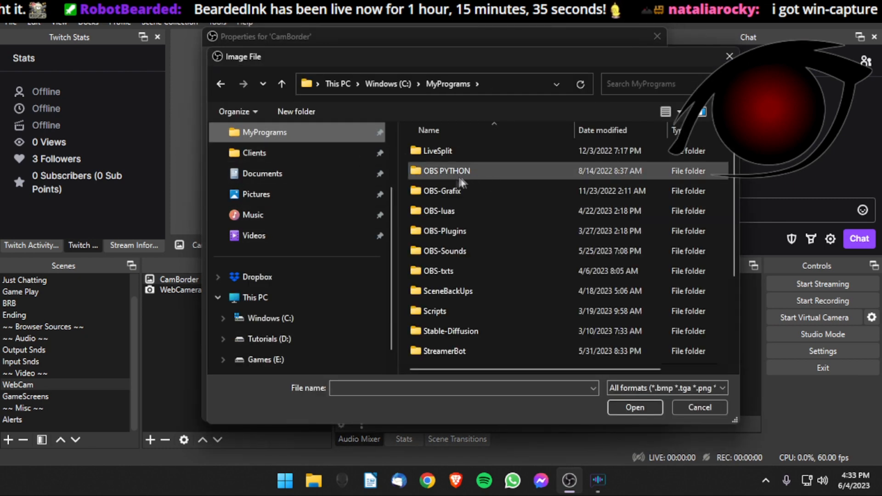
{"action": "double_click", "coordinate": [440, 188]}
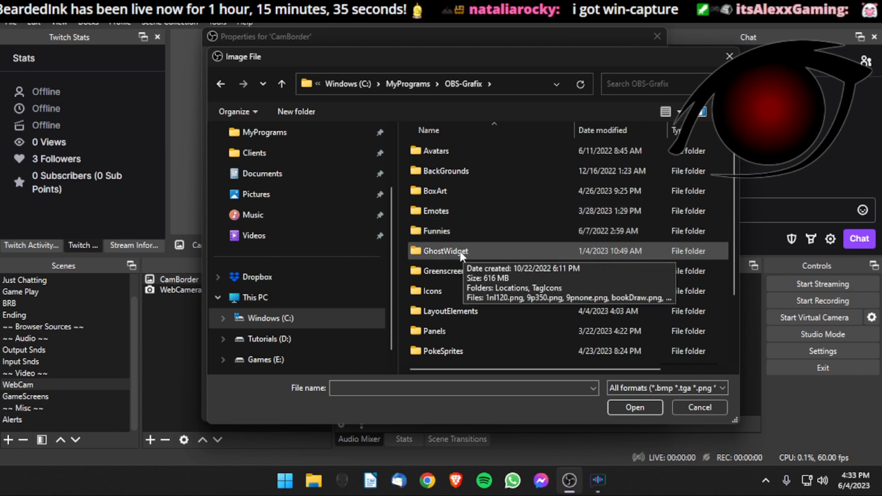
{"action": "mouse_move", "coordinate": [508, 269]}
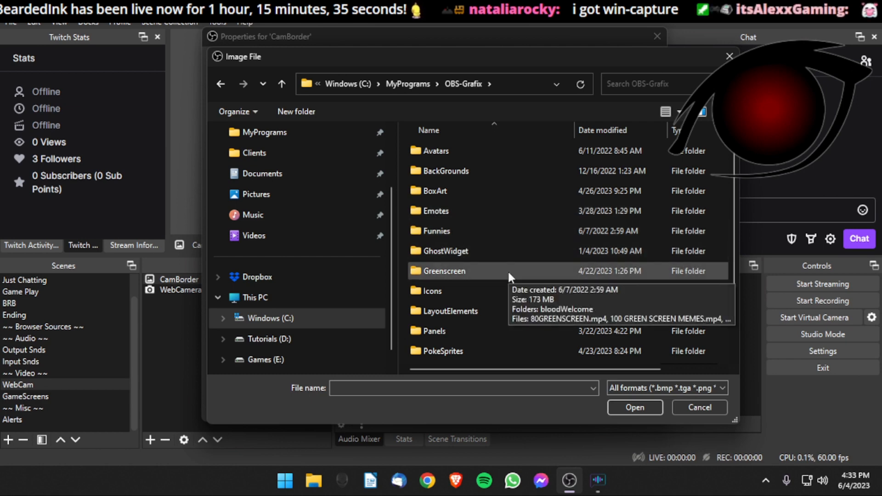
{"action": "scroll", "coordinate": [508, 269], "scroll_direction": "down", "scroll_amount": 1}
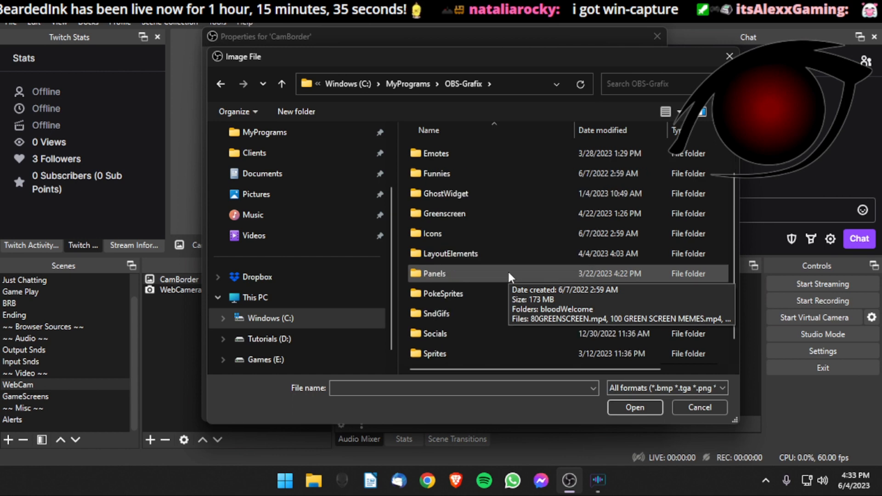
{"action": "double_click", "coordinate": [457, 255]}
{"action": "double_click", "coordinate": [434, 212]}
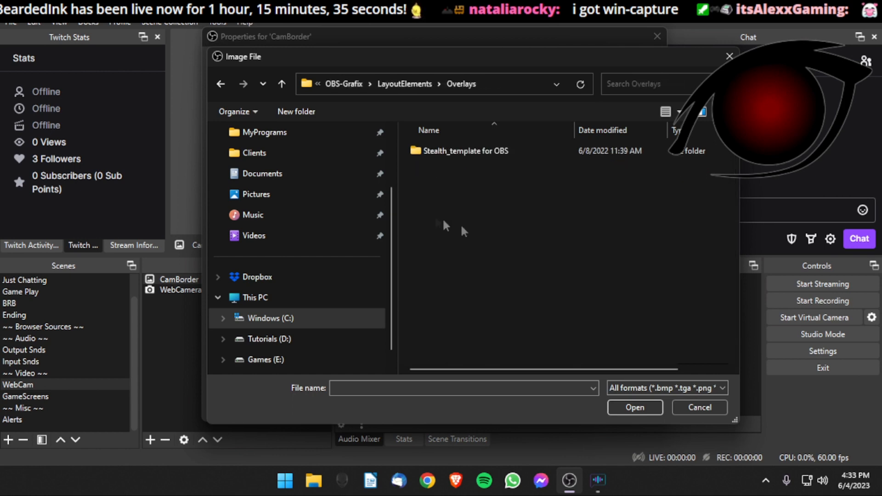
{"action": "left_click", "coordinate": [434, 84]}
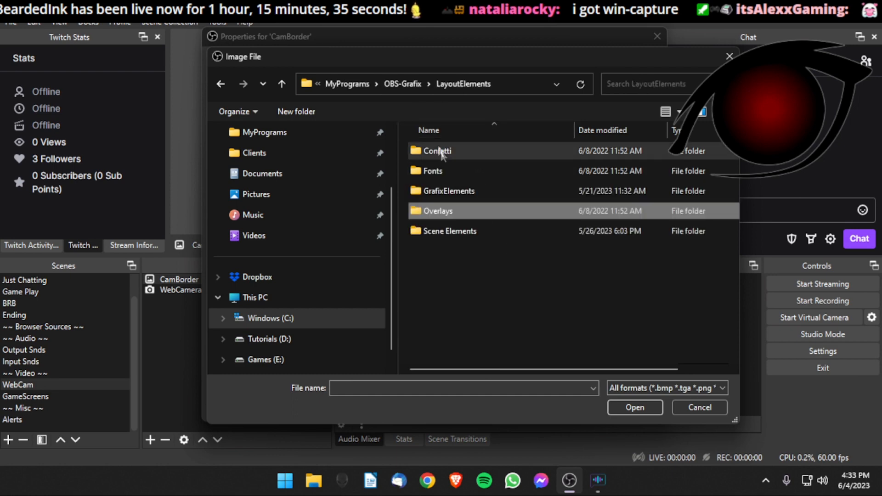
{"action": "double_click", "coordinate": [442, 191]}
{"action": "scroll", "coordinate": [504, 294], "scroll_direction": "down", "scroll_amount": 2}
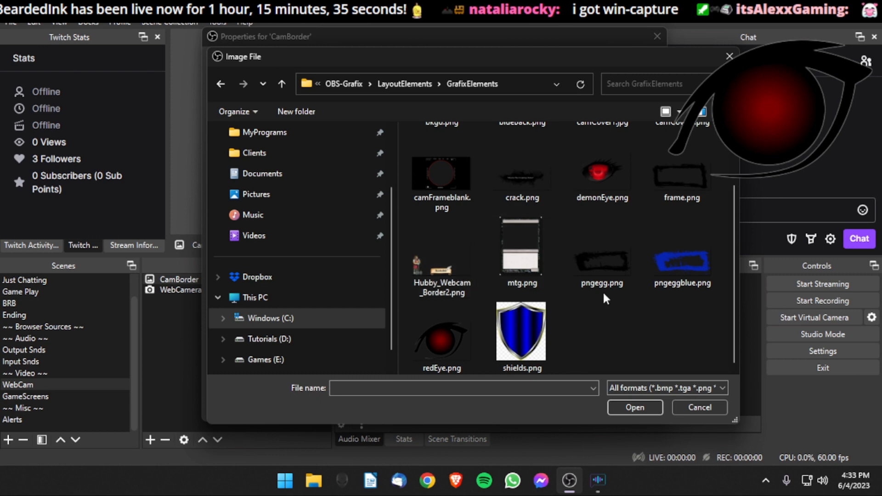
{"action": "scroll", "coordinate": [598, 298], "scroll_direction": "up", "scroll_amount": 2}
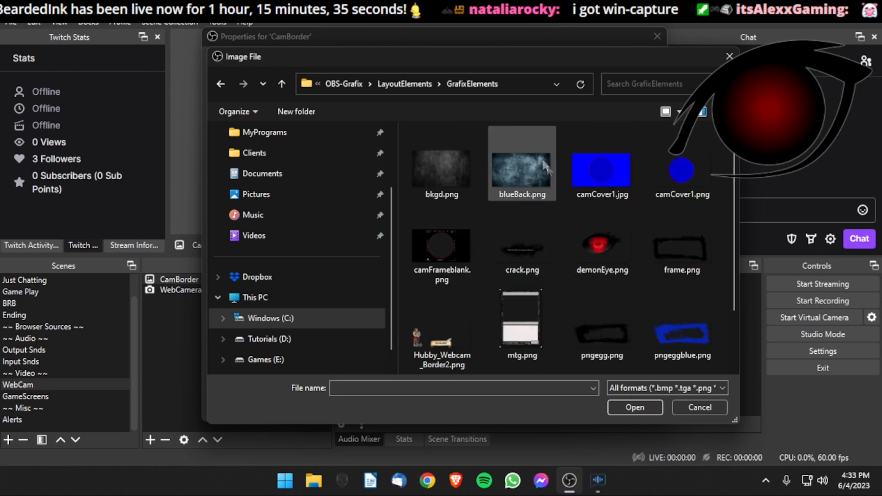
Look through the BGStartSoon and StartingSoon23 folders in Scene Elements for a border image and return to OBS-Grafix
{"action": "left_click", "coordinate": [414, 85]}
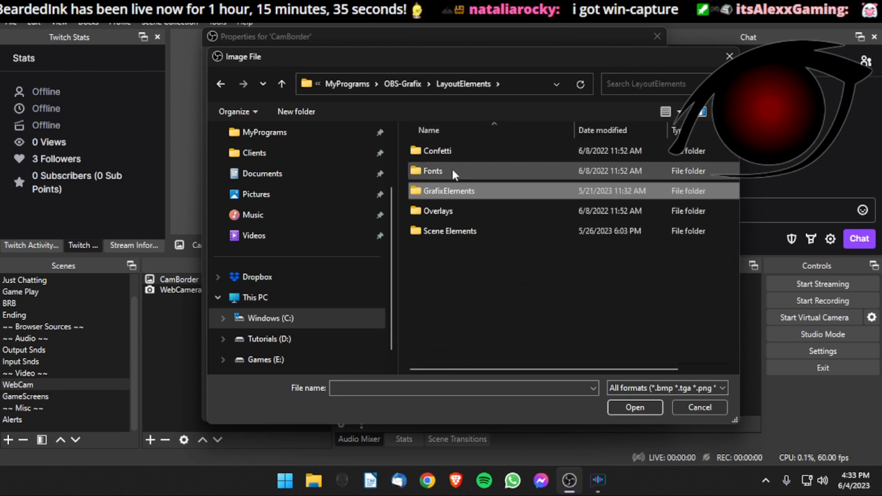
{"action": "double_click", "coordinate": [457, 230]}
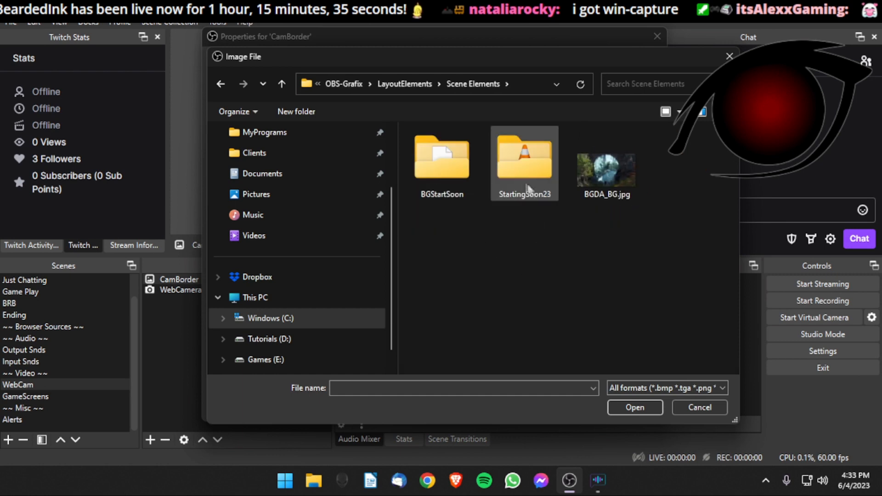
{"action": "left_click", "coordinate": [439, 178]}
{"action": "double_click", "coordinate": [438, 176]}
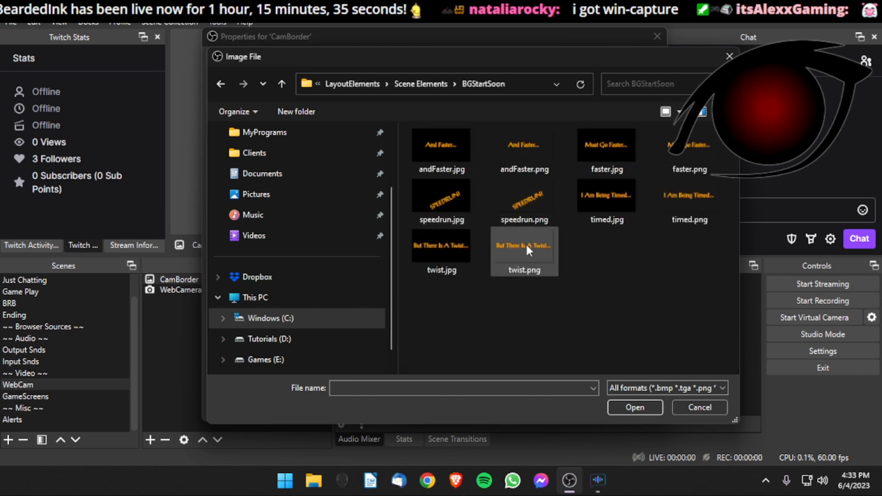
{"action": "left_click", "coordinate": [426, 86]}
{"action": "double_click", "coordinate": [524, 165]}
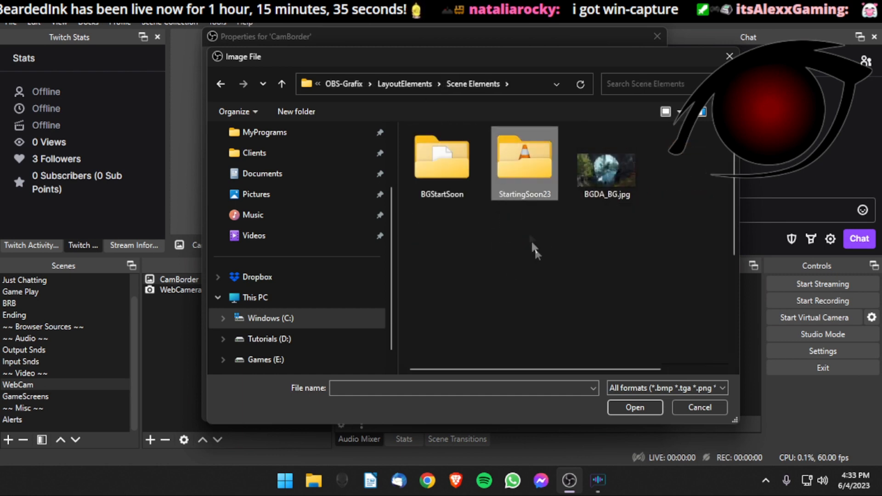
{"action": "scroll", "coordinate": [551, 252], "scroll_direction": "down", "scroll_amount": 3}
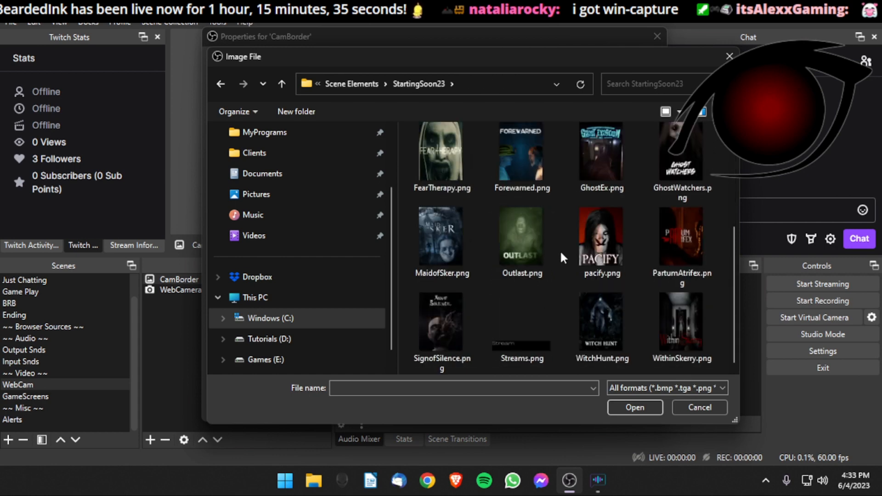
{"action": "scroll", "coordinate": [560, 249], "scroll_direction": "up", "scroll_amount": 3}
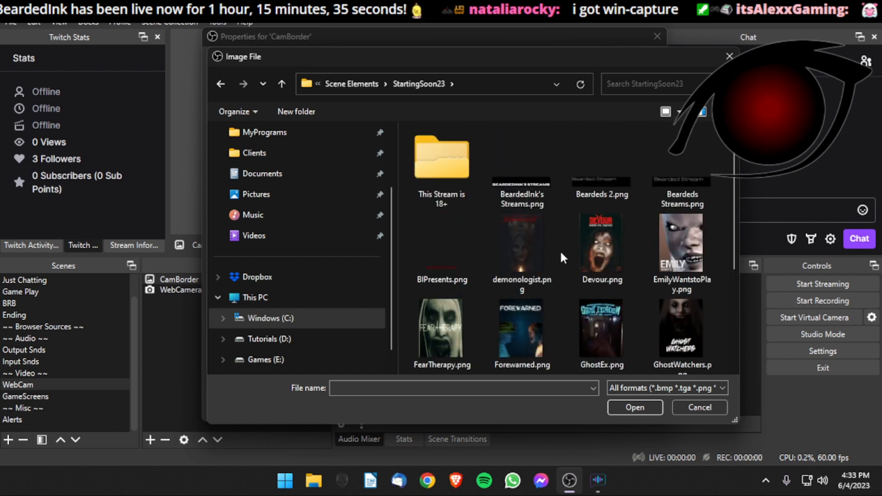
{"action": "left_click", "coordinate": [353, 86]}
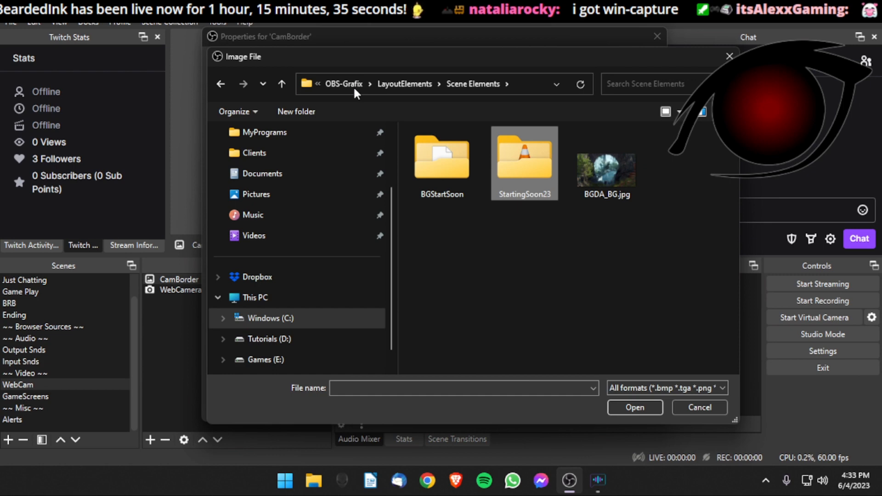
{"action": "left_click", "coordinate": [354, 86]}
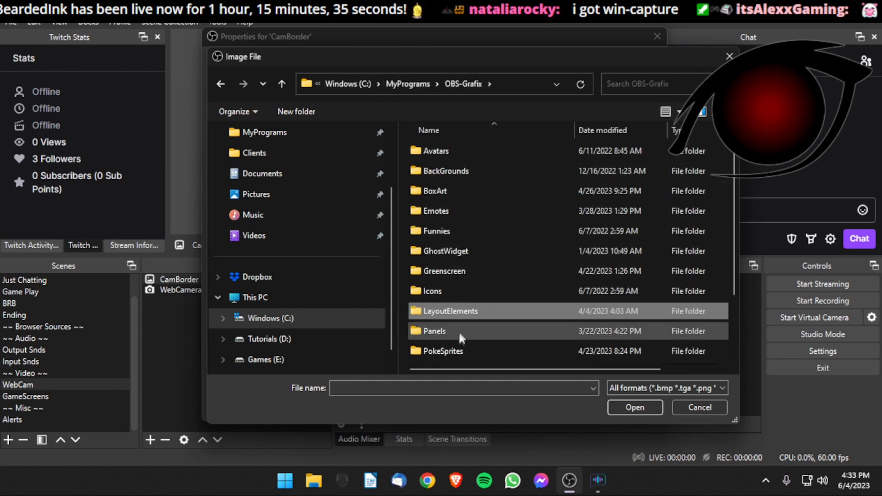
Load Pokemon_Border.png from the PokeSprites folder as the CamBorder image and accept the source properties
{"action": "left_click", "coordinate": [448, 353]}
{"action": "double_click", "coordinate": [448, 352]}
{"action": "scroll", "coordinate": [476, 247], "scroll_direction": "down", "scroll_amount": 3}
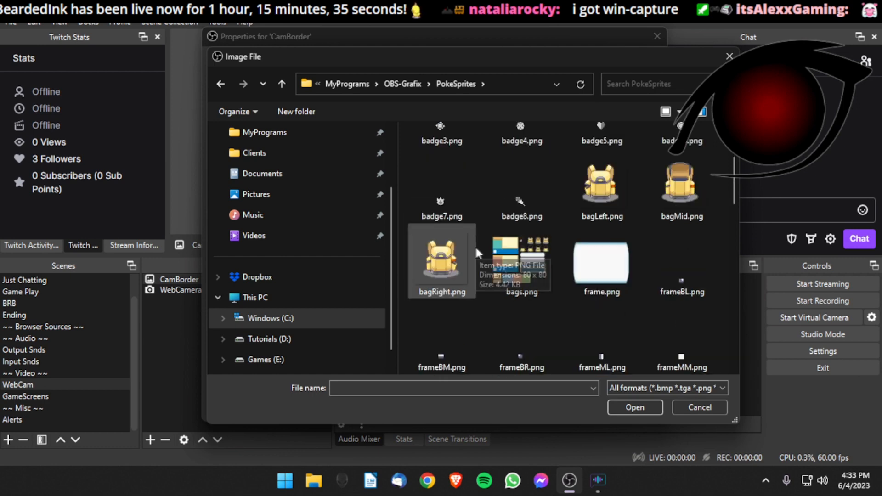
{"action": "scroll", "coordinate": [490, 250], "scroll_direction": "down", "scroll_amount": 3}
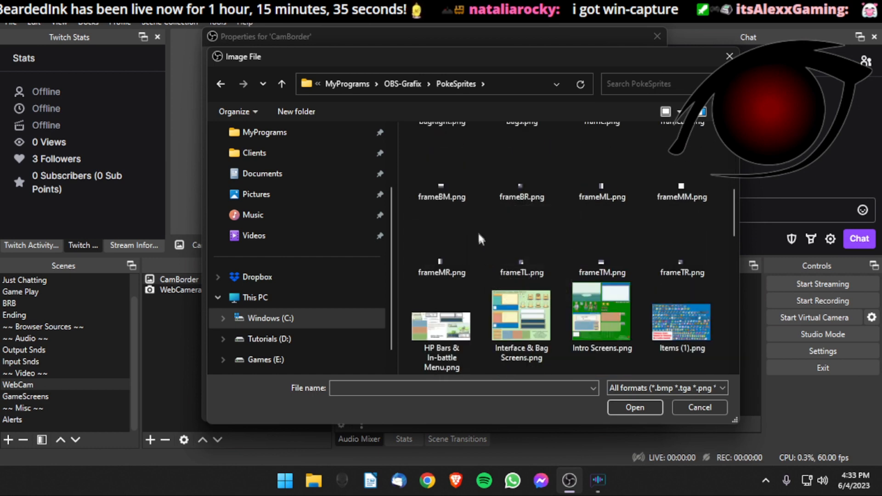
{"action": "scroll", "coordinate": [478, 230], "scroll_direction": "down", "scroll_amount": 2}
{"action": "scroll", "coordinate": [479, 231], "scroll_direction": "down", "scroll_amount": 4}
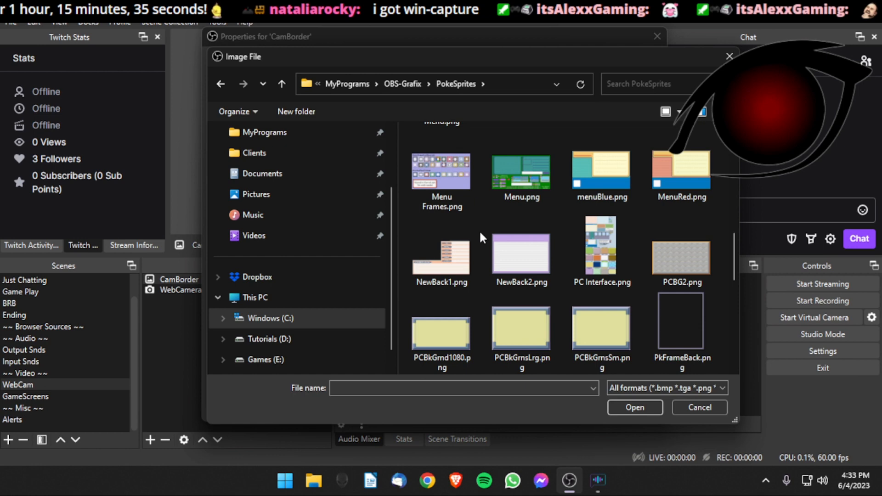
{"action": "scroll", "coordinate": [479, 230], "scroll_direction": "down", "scroll_amount": 4}
{"action": "left_click", "coordinate": [473, 299]}
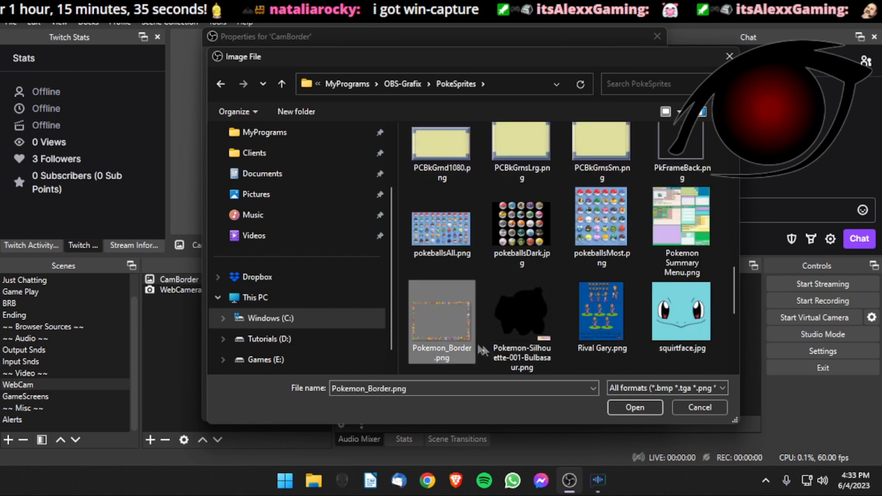
{"action": "left_click", "coordinate": [633, 408]}
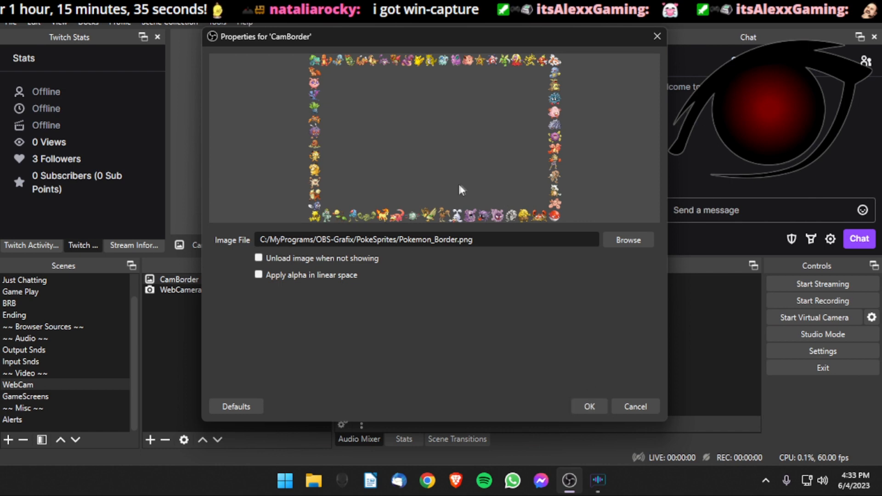
{"action": "left_click", "coordinate": [590, 407]}
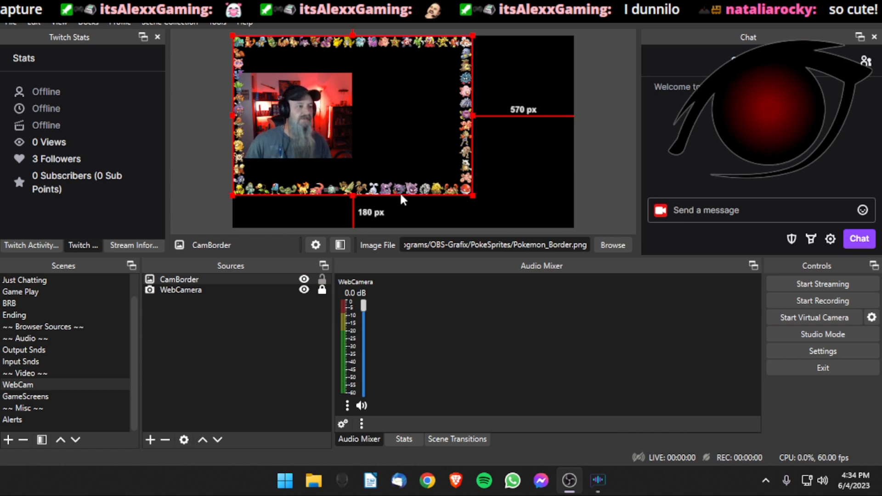
Shrink the border image to about 720 by 481 px around the webcam image, about 1 px from the canvas's left edge and 185 px from its top
{"action": "left_click_drag", "start_coordinate": [379, 133], "coordinate": [378, 162]}
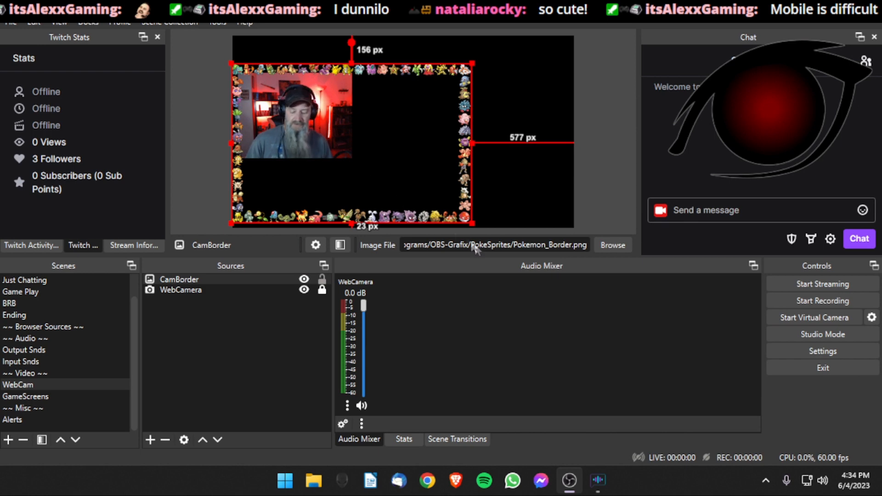
{"action": "left_click_drag", "start_coordinate": [472, 224], "coordinate": [359, 149]}
{"action": "left_click_drag", "start_coordinate": [308, 131], "coordinate": [308, 137]}
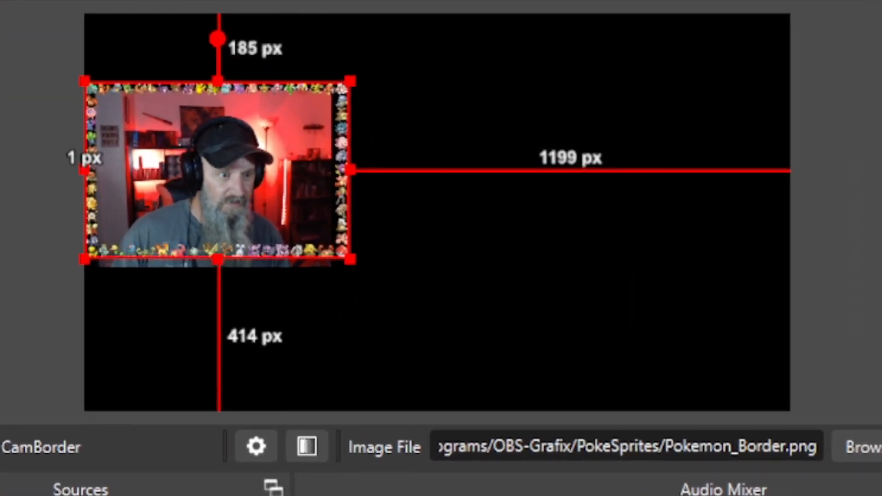
{"action": "left_click", "coordinate": [278, 495]}
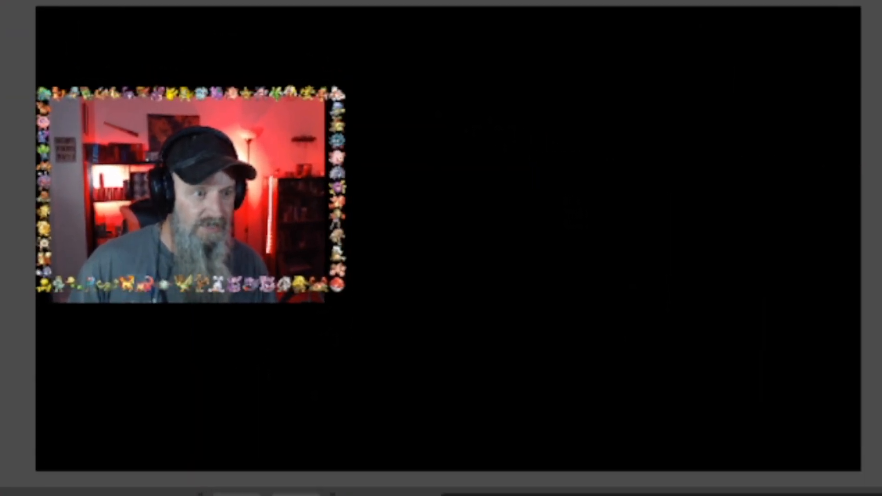
Nudge the webcam image inside the border, about 42 px from the canvas's left edge and 209 px from its top, and deselect it
{"action": "left_click", "coordinate": [225, 495]}
{"action": "left_click_drag", "start_coordinate": [230, 228], "coordinate": [233, 230]}
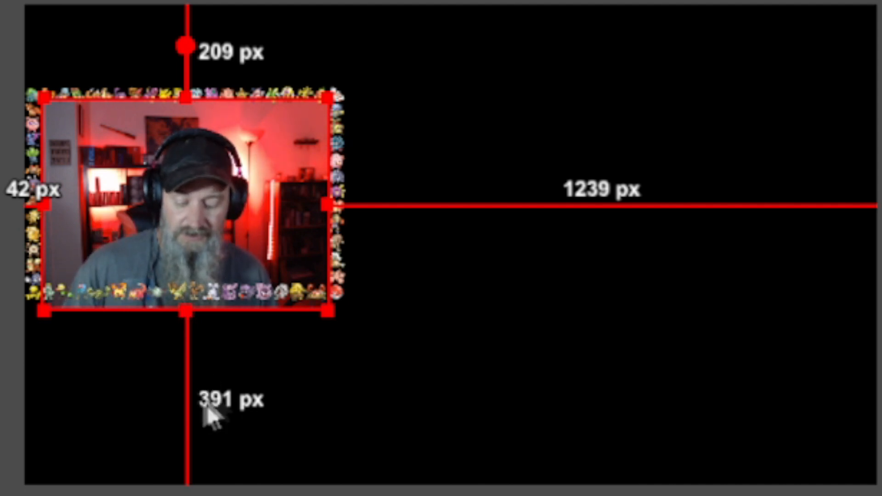
{"action": "left_click", "coordinate": [240, 360]}
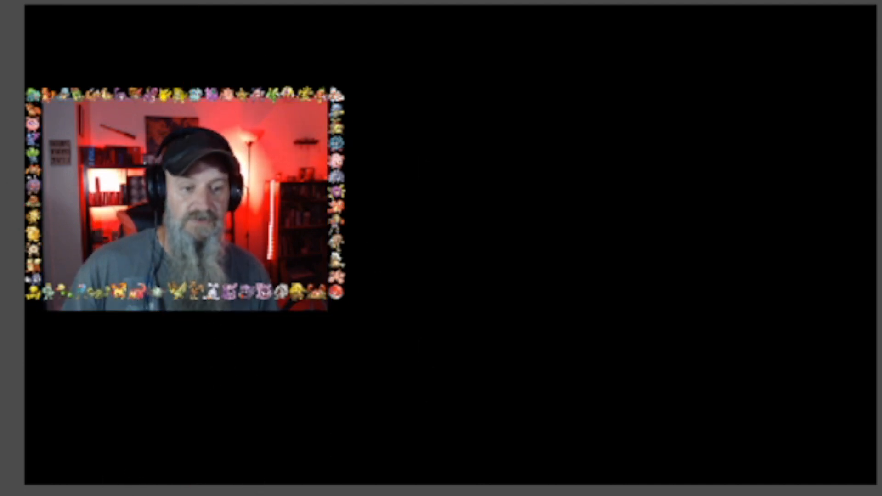
Try cropping about 44 px off the bottom of the webcam image, with the image moved clear of the border
{"action": "left_click", "coordinate": [167, 214]}
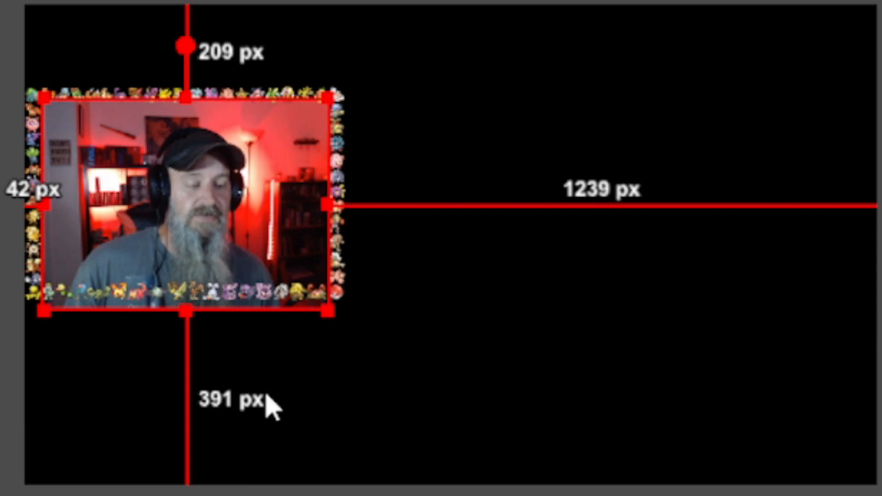
{"action": "left_click_drag", "start_coordinate": [241, 230], "coordinate": [657, 317]}
{"action": "left_click_drag", "start_coordinate": [466, 352], "coordinate": [500, 352]}
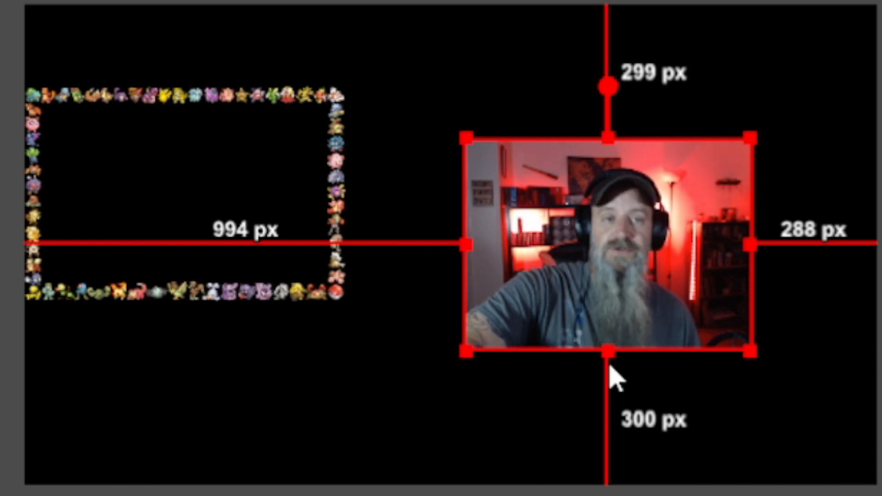
{"action": "left_click_drag", "start_coordinate": [610, 353], "coordinate": [606, 332]}
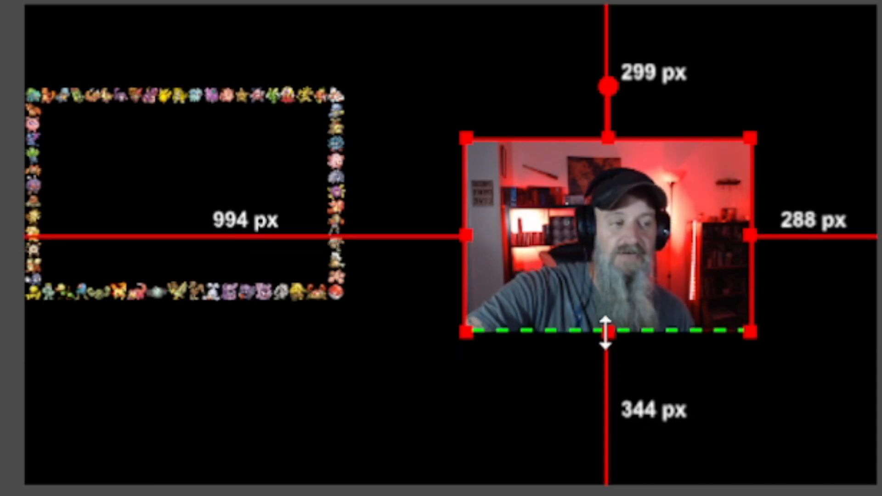
{"action": "left_click_drag", "start_coordinate": [606, 332], "coordinate": [675, 387]}
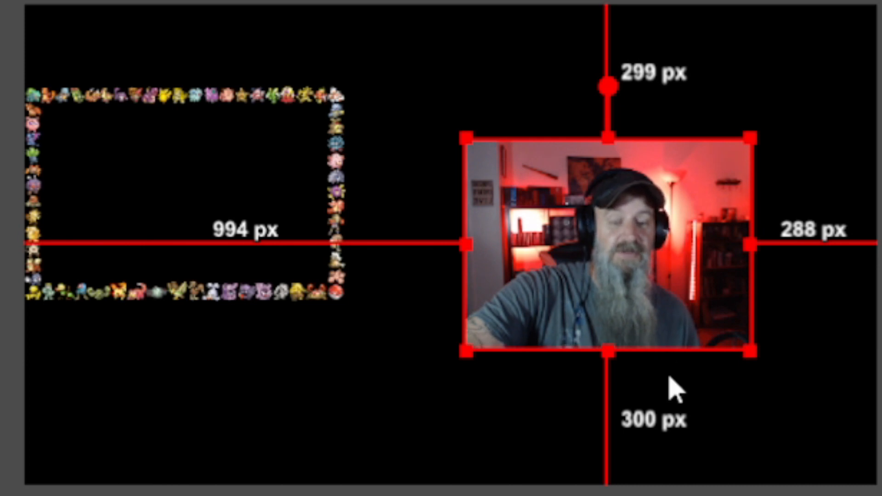
Move the webcam image back inside the Pokemon border, about 40 px from the canvas's left edge and 214 px from its top
{"action": "left_click_drag", "start_coordinate": [650, 316], "coordinate": [224, 263]}
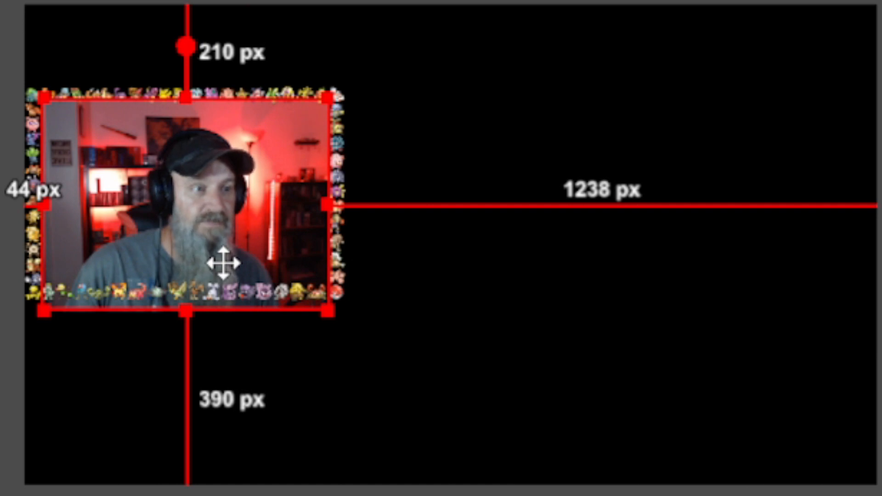
{"action": "left_click_drag", "start_coordinate": [223, 263], "coordinate": [221, 263]}
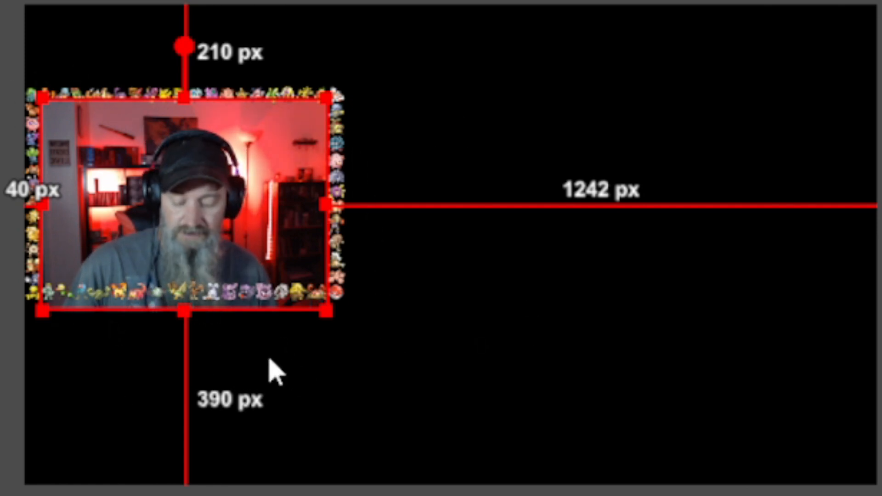
{"action": "left_click", "coordinate": [480, 193]}
{"action": "left_click", "coordinate": [232, 186]}
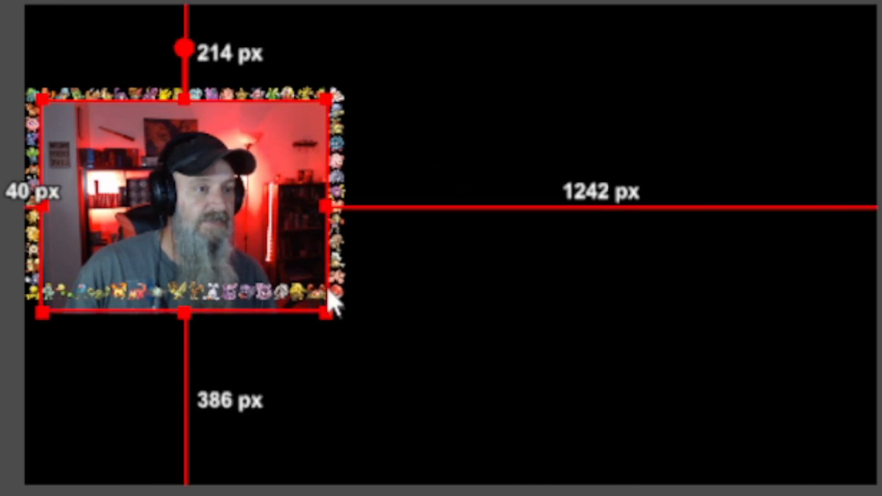
Enlarge the webcam image to about 675 by 507 px and place it about 25 px from the canvas's left edge and 201 px from its top
{"action": "left_click_drag", "start_coordinate": [327, 307], "coordinate": [344, 326]}
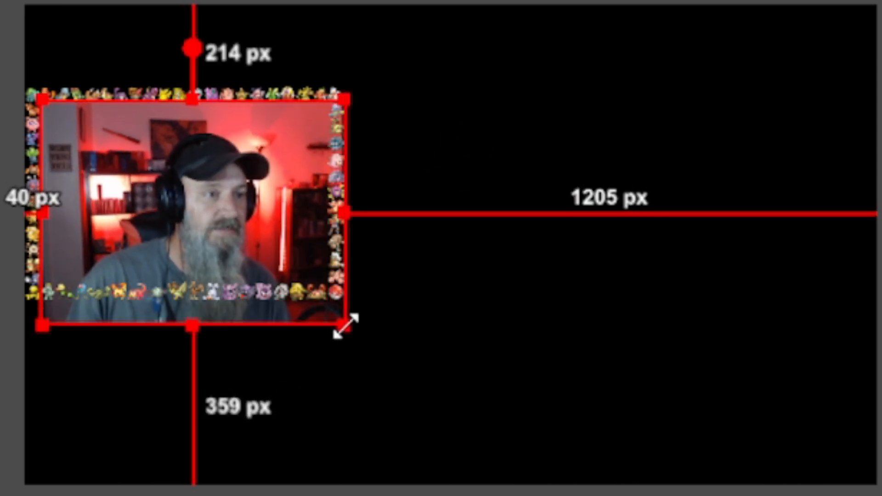
{"action": "left_click_drag", "start_coordinate": [258, 222], "coordinate": [242, 206]}
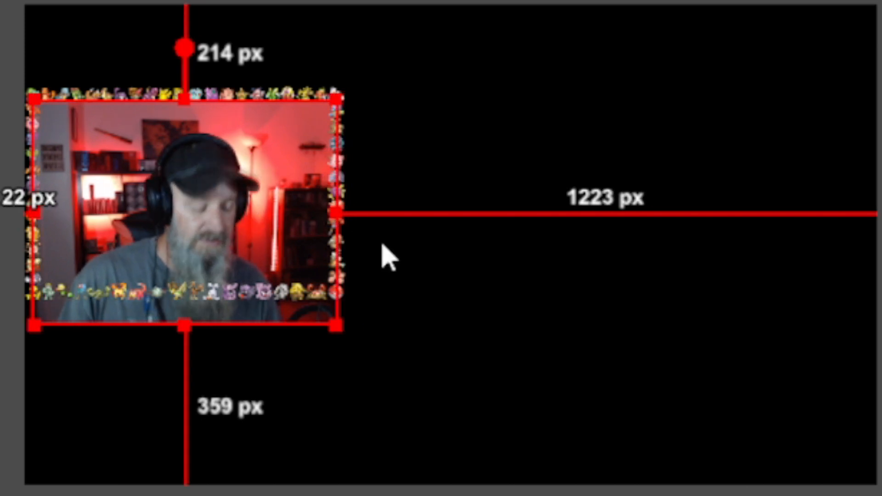
{"action": "left_click_drag", "start_coordinate": [209, 192], "coordinate": [232, 199]}
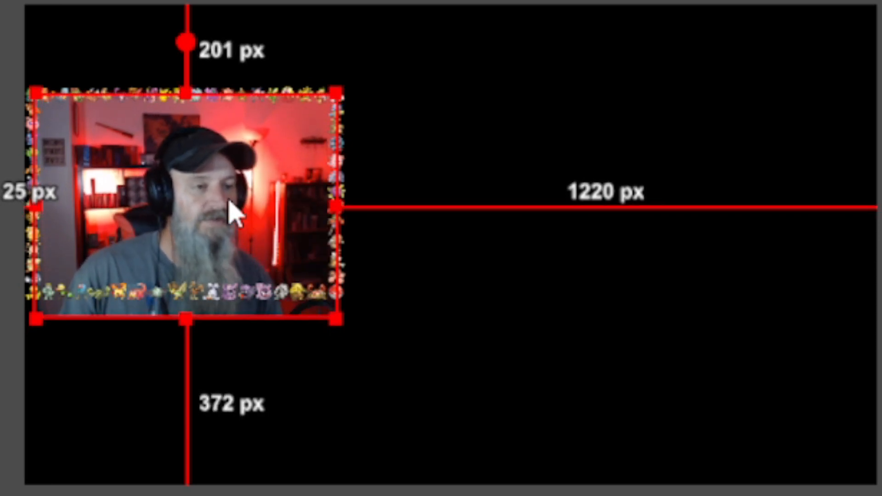
{"action": "left_click", "coordinate": [429, 361]}
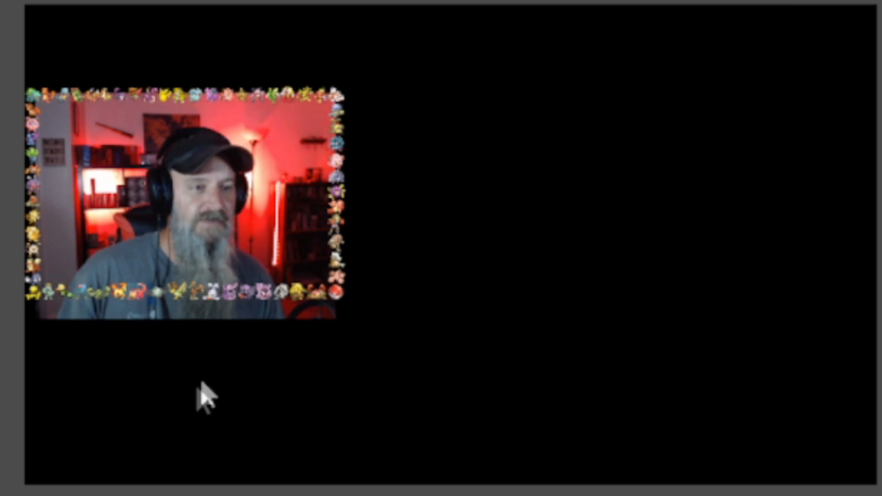
Crop the bottom of the webcam image so it ends at the Pokemon border's lower edge, and deselect it
{"action": "left_click", "coordinate": [182, 243]}
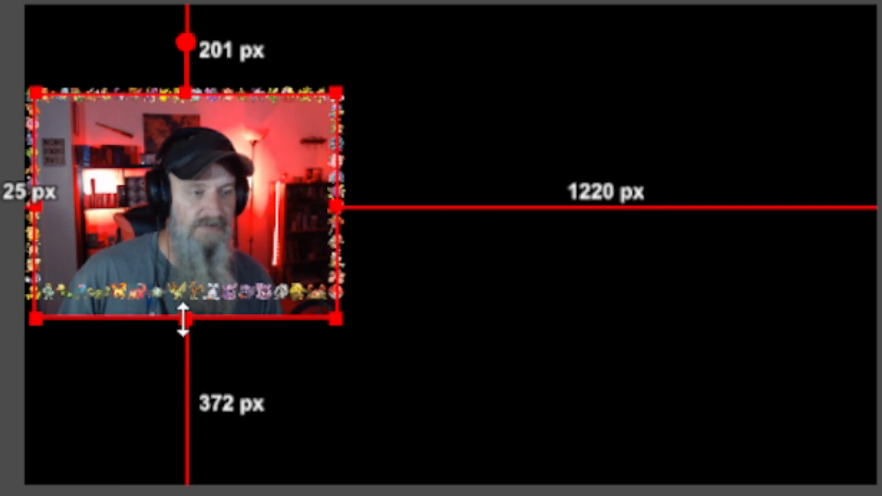
{"action": "left_click_drag", "start_coordinate": [186, 322], "coordinate": [187, 296]}
{"action": "left_click", "coordinate": [331, 388]}
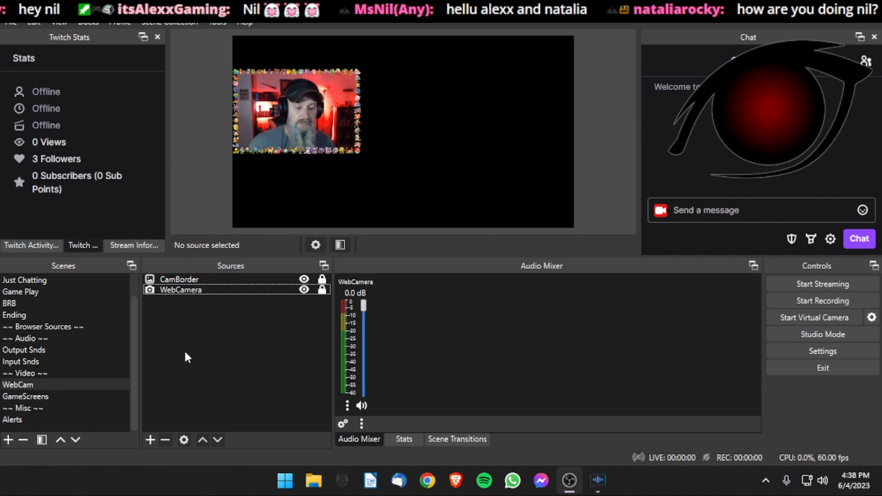
Launch the game Ghost Exorcism INC from Steam
{"action": "left_click", "coordinate": [763, 481]}
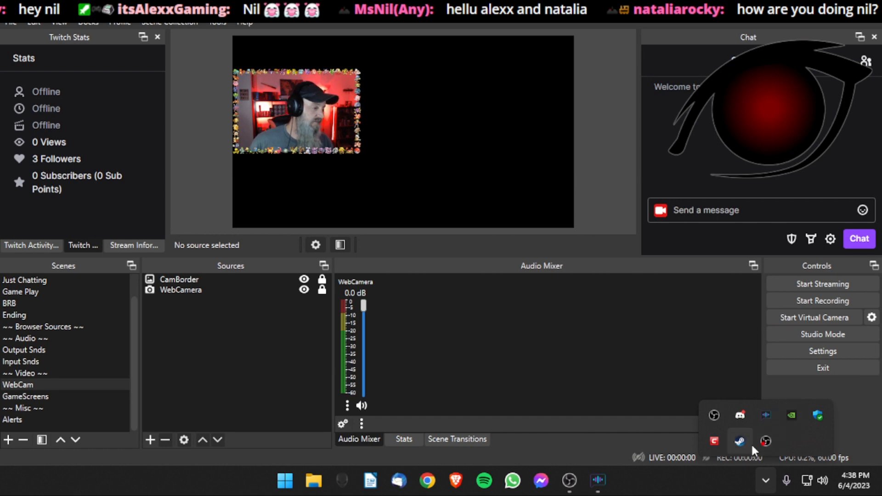
{"action": "right_click", "coordinate": [740, 441]}
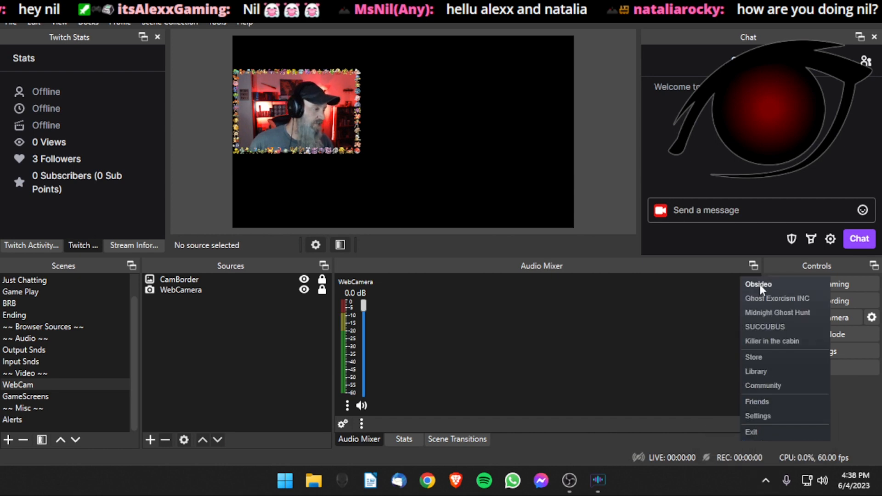
{"action": "left_click", "coordinate": [766, 300]}
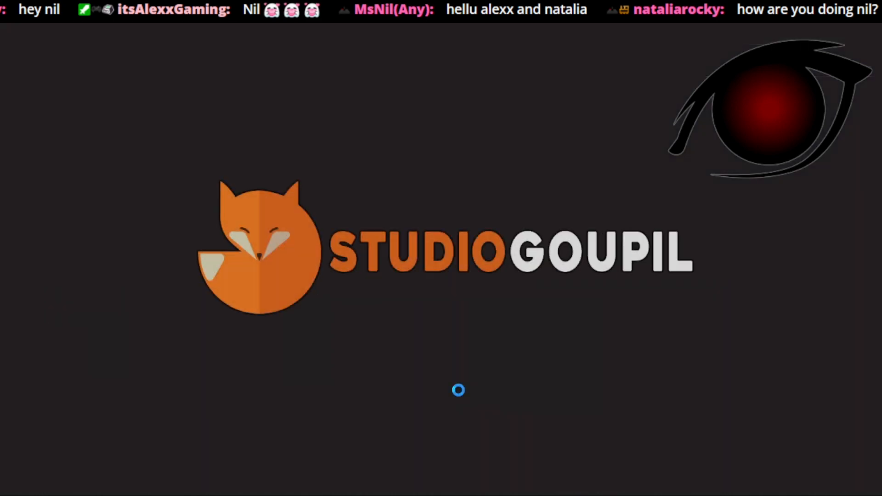
Switch from the running game back to OBS and select the GameScreens scene
{"action": "key", "text": "super"}
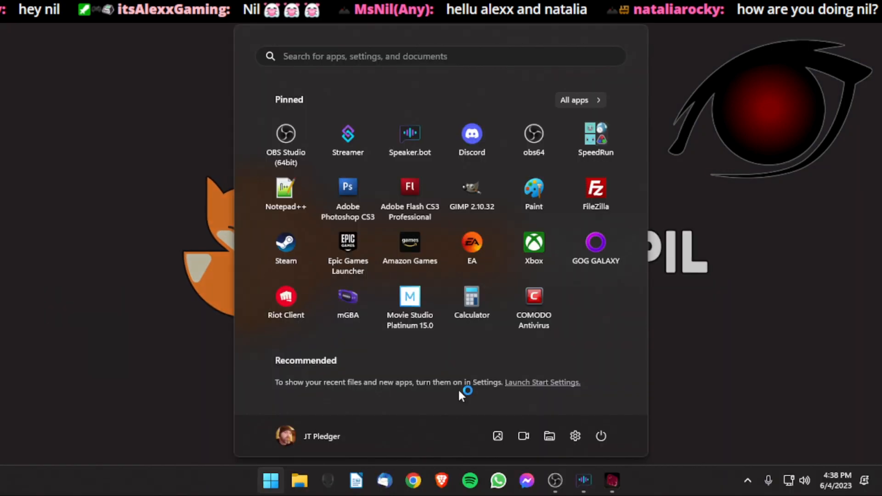
{"action": "left_click", "coordinate": [555, 486]}
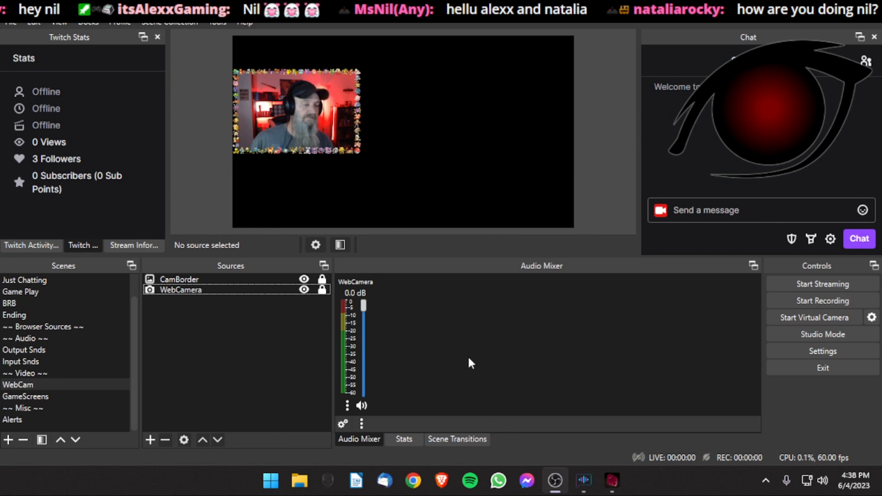
{"action": "left_click", "coordinate": [45, 396]}
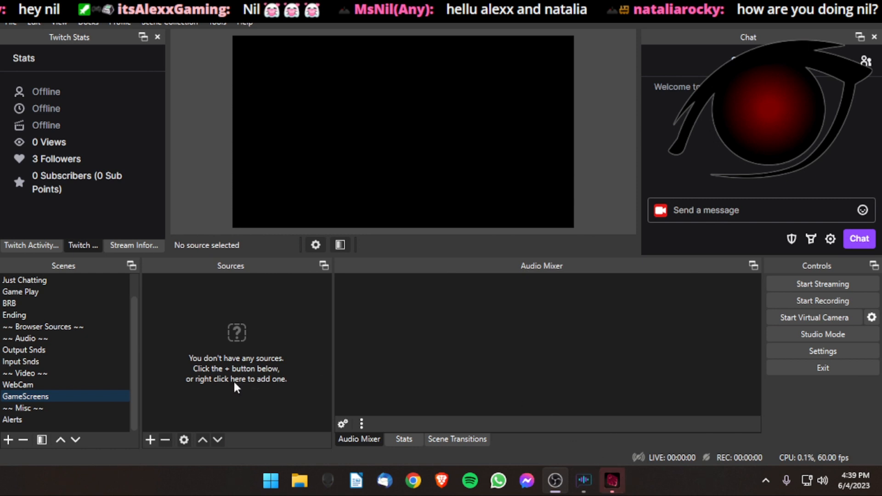
Add a new Game Capture source named FullscreenGame to the GameScreens scene
{"action": "left_click", "coordinate": [150, 440]}
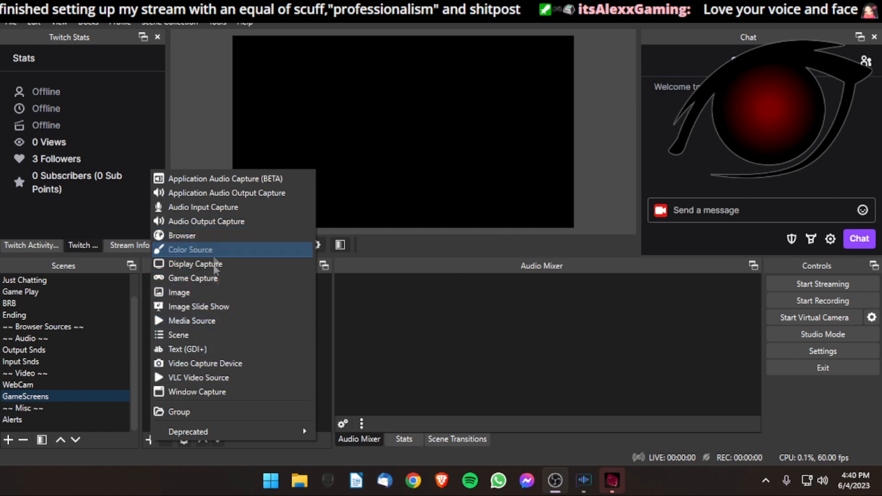
{"action": "left_click", "coordinate": [213, 336]}
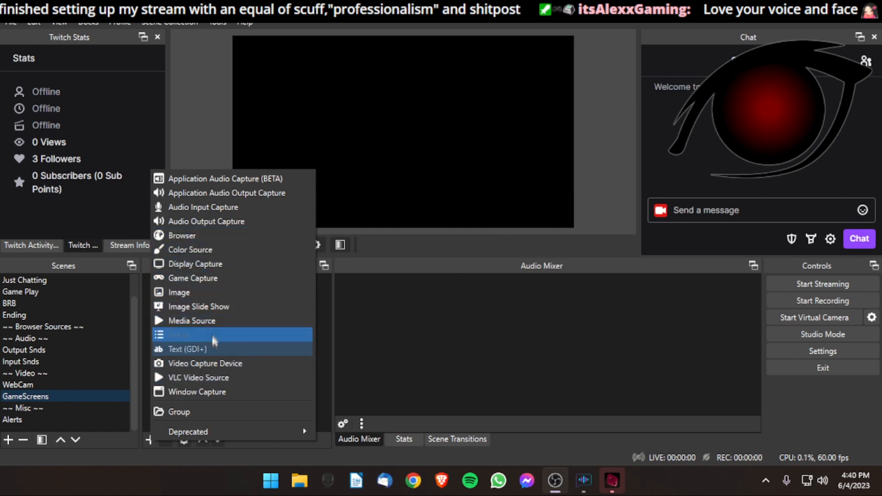
{"action": "left_click", "coordinate": [201, 280]}
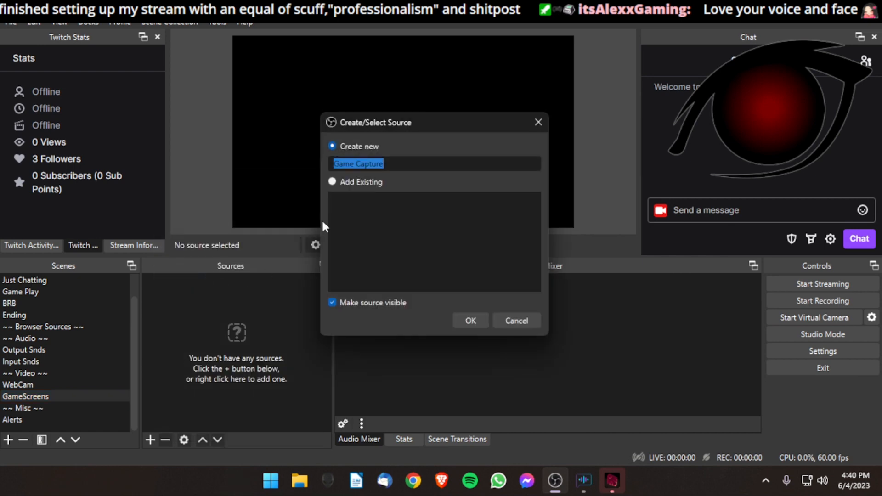
{"action": "type", "text": "Full"}
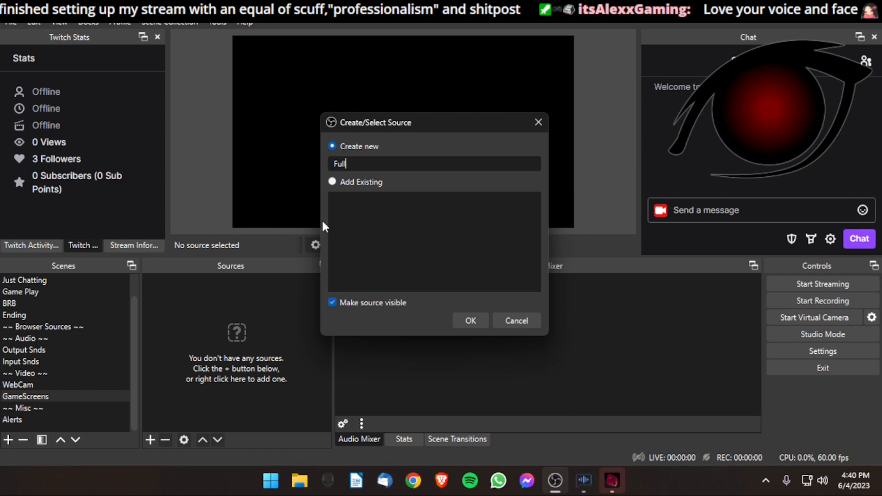
{"action": "type", "text": "screenGame"}
{"action": "left_click", "coordinate": [463, 319]}
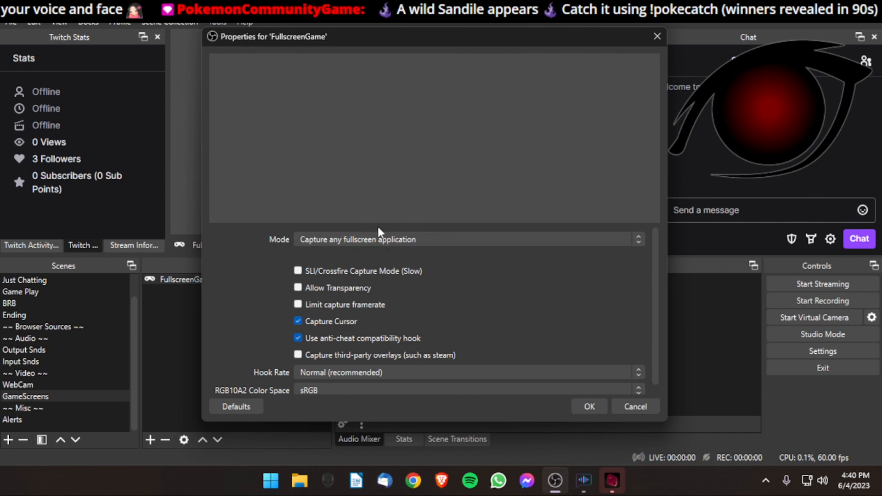
Set FullscreenGame to capture a specific window and choose [Ghost Exorcism Inc.exe]: Ghost Exorcism Inc as that window
{"action": "left_click", "coordinate": [381, 238]}
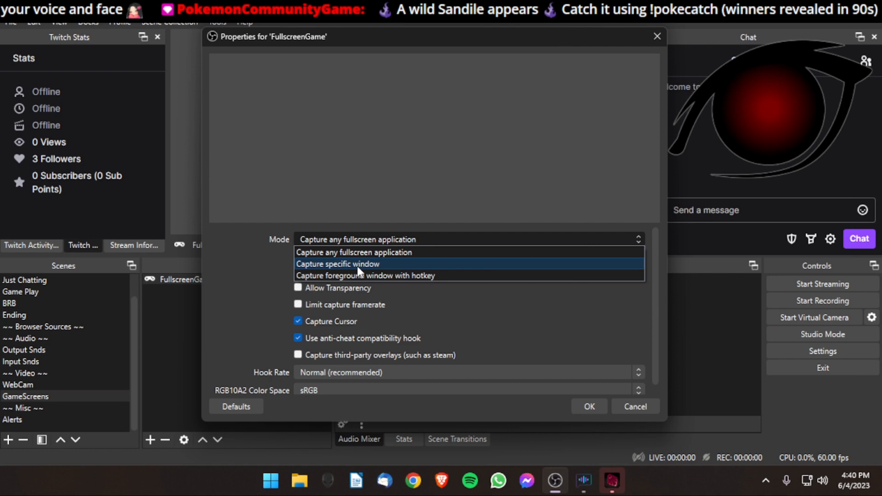
{"action": "left_click", "coordinate": [326, 265]}
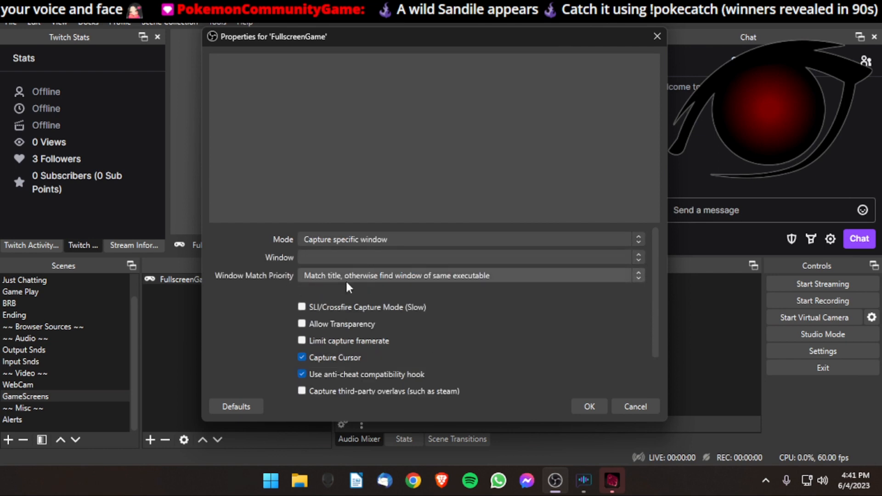
{"action": "left_click", "coordinate": [381, 257]}
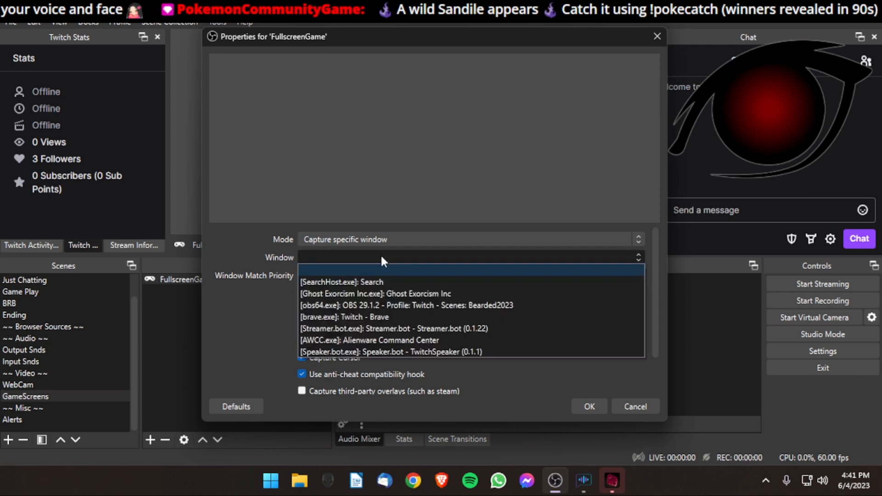
{"action": "left_click", "coordinate": [396, 296]}
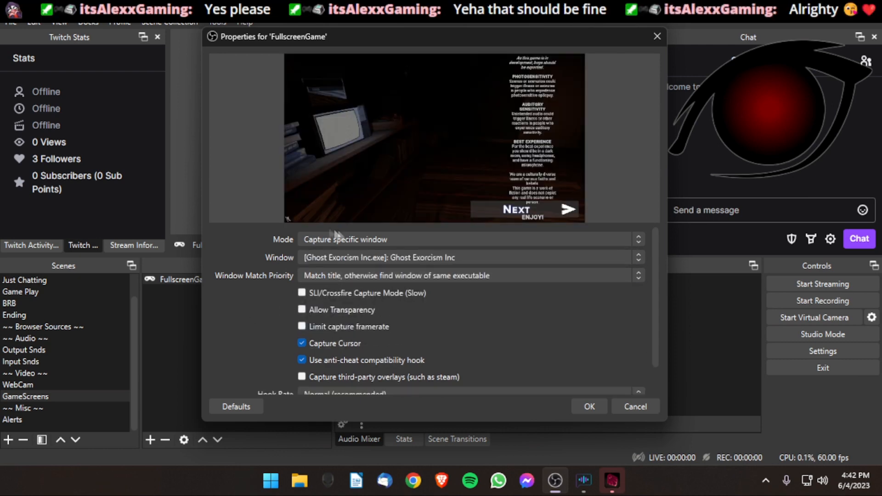
{"action": "left_click", "coordinate": [381, 259]}
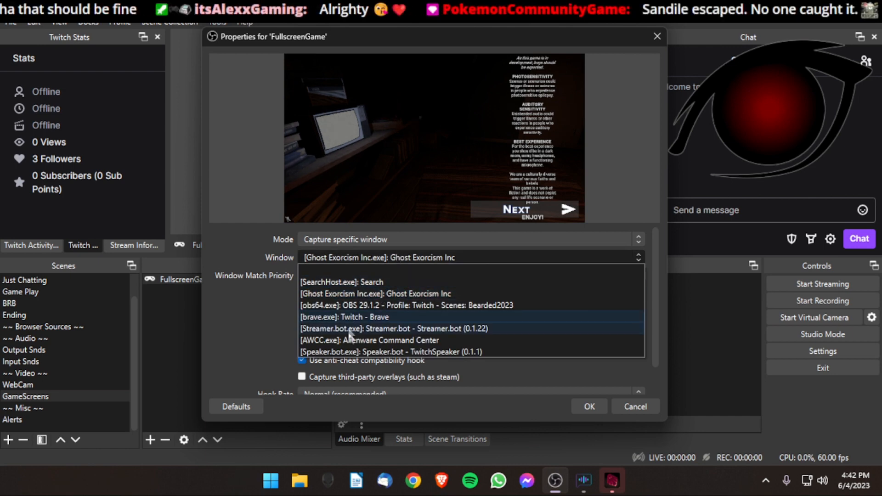
{"action": "left_click", "coordinate": [357, 294]}
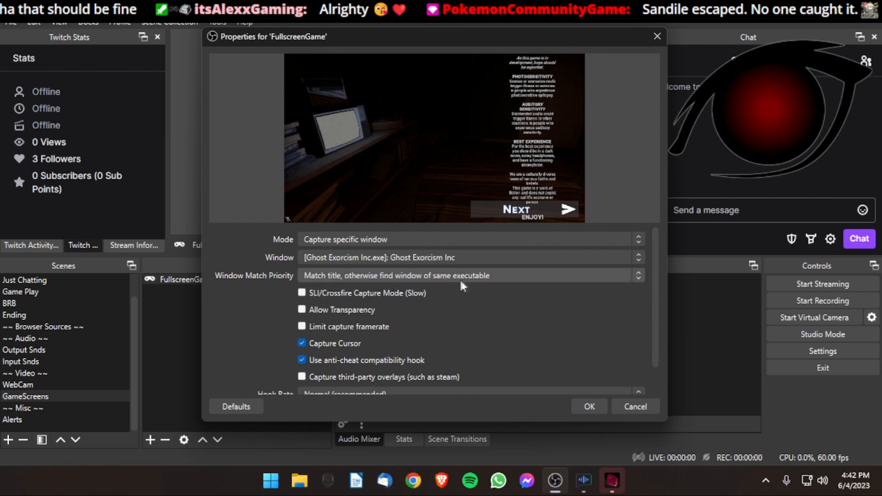
Check the window match priority options without changing them and accept the FullscreenGame capture properties
{"action": "left_click", "coordinate": [494, 275]}
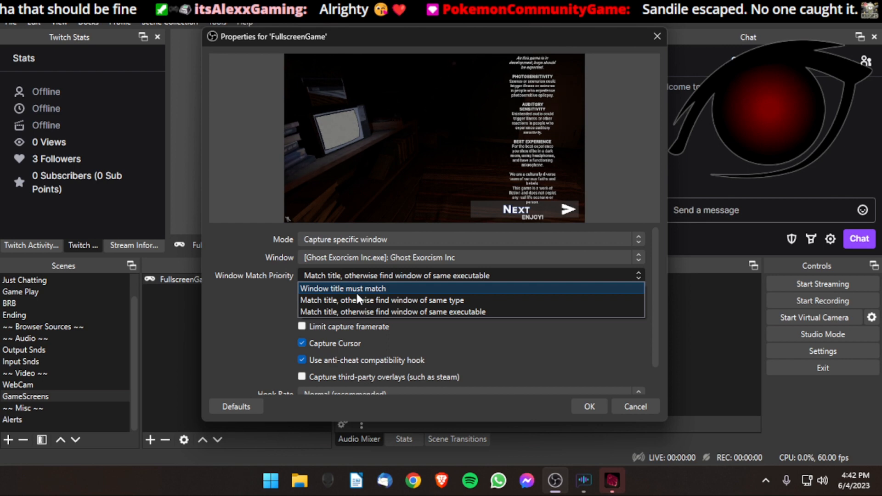
{"action": "left_click", "coordinate": [282, 276]}
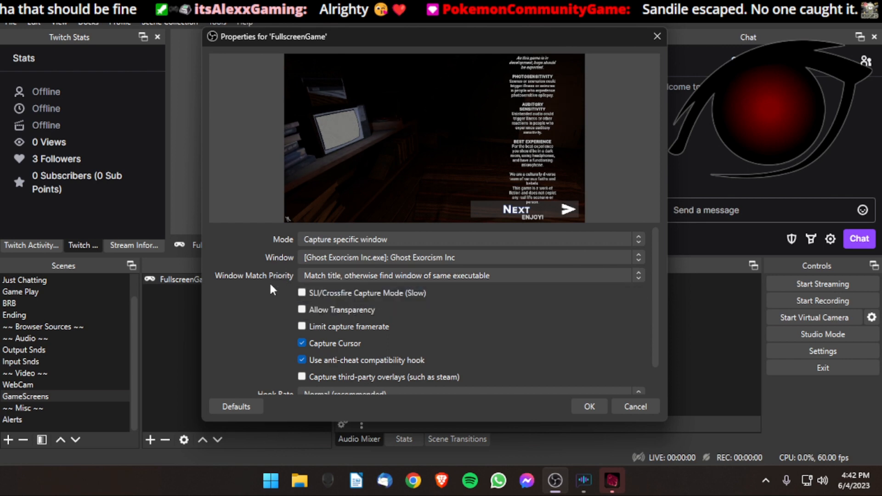
{"action": "left_click_drag", "start_coordinate": [264, 37], "coordinate": [266, 102]}
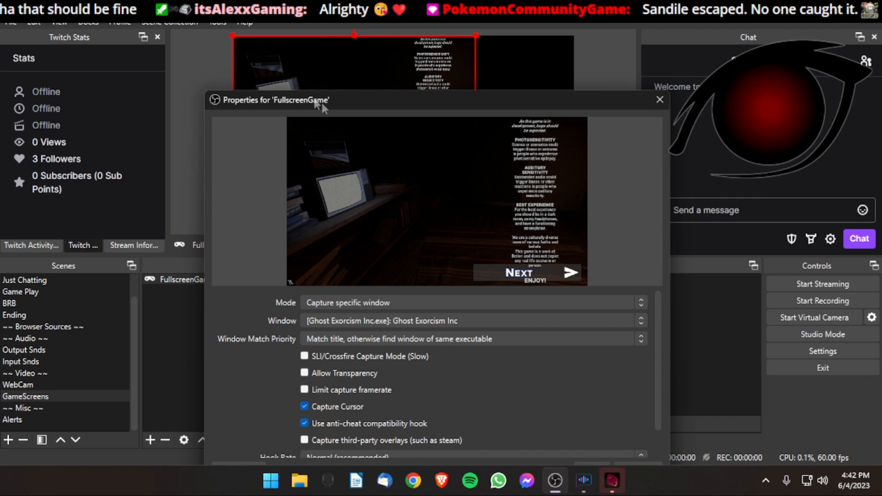
{"action": "left_click_drag", "start_coordinate": [452, 98], "coordinate": [452, 8]}
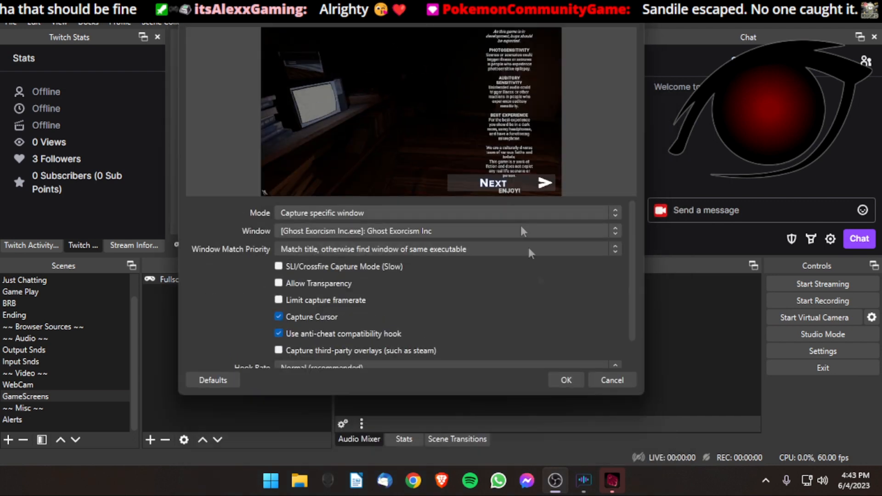
{"action": "left_click", "coordinate": [566, 380]}
{"action": "double_click", "coordinate": [392, 7]}
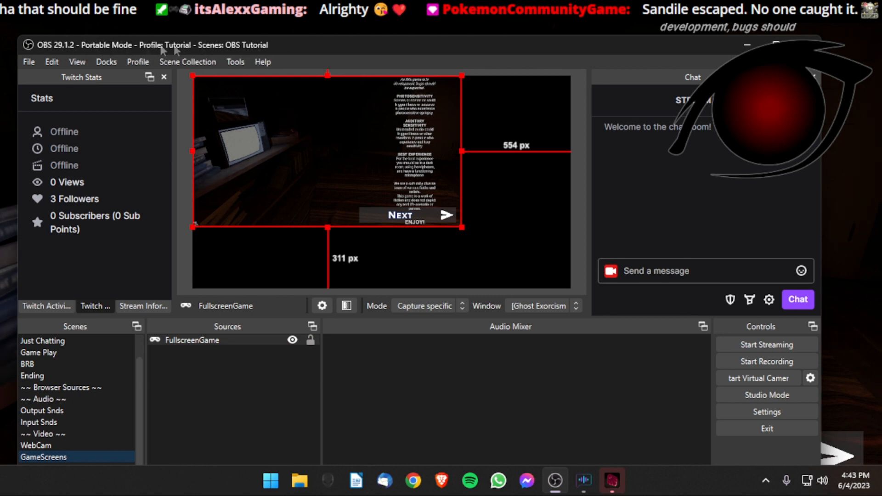
{"action": "double_click", "coordinate": [331, 45]}
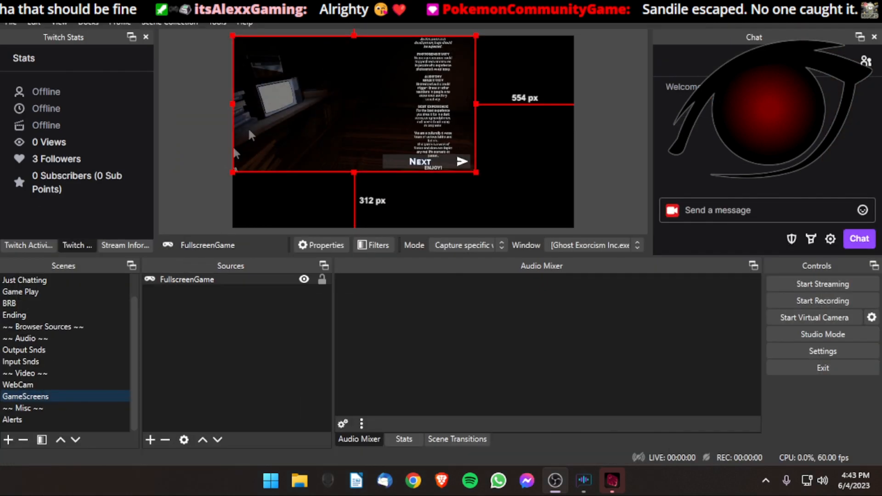
Reopen the FullscreenGame properties and review the match priorities, keeping "Match title, otherwise find window of same executable"
{"action": "right_click", "coordinate": [189, 279]}
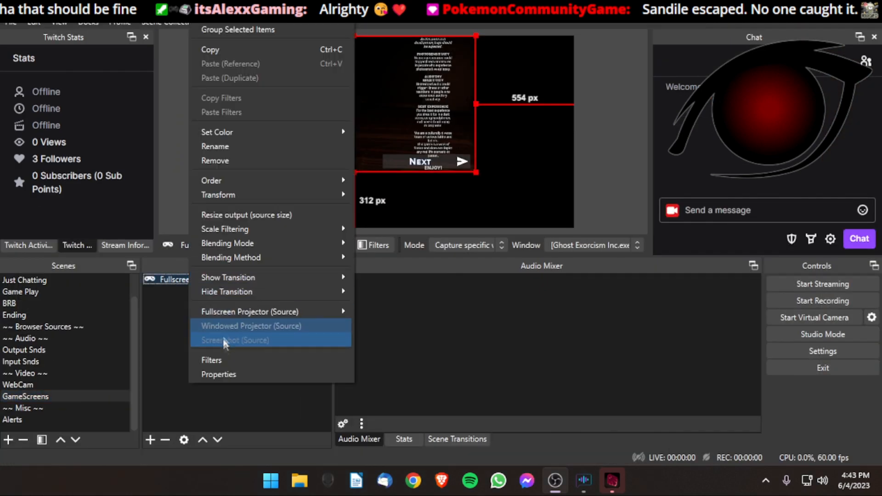
{"action": "left_click", "coordinate": [225, 374]}
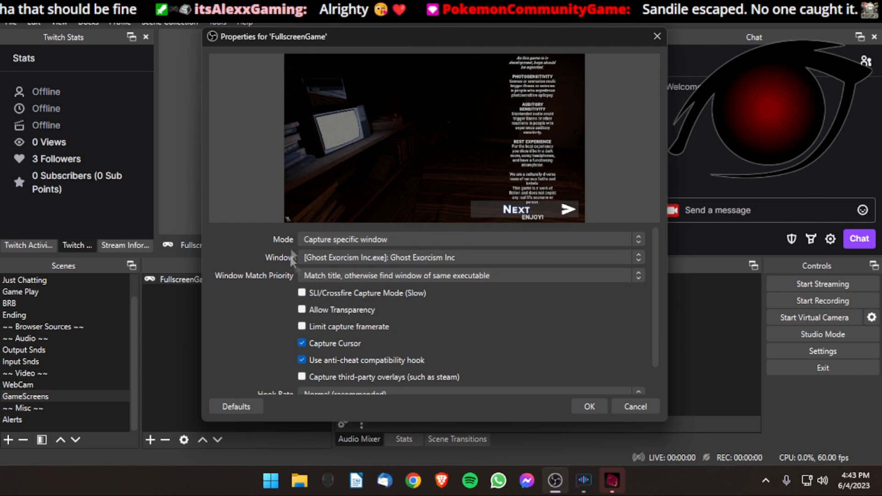
{"action": "left_click", "coordinate": [375, 276]}
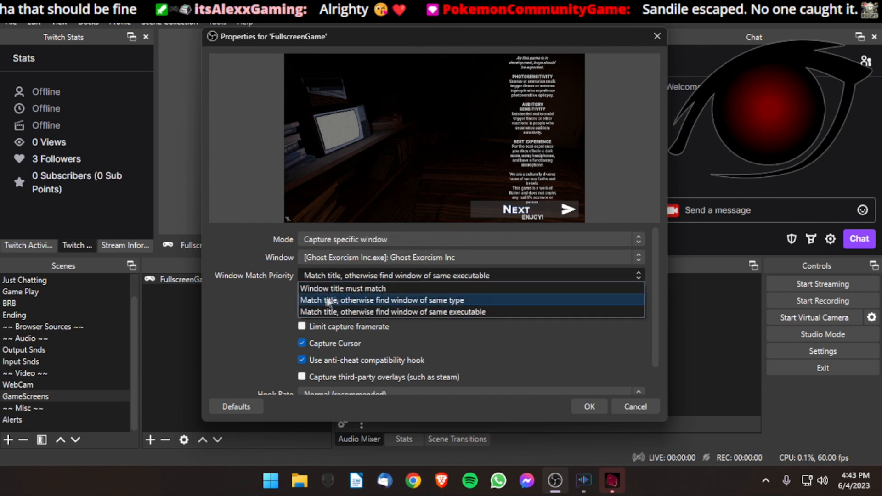
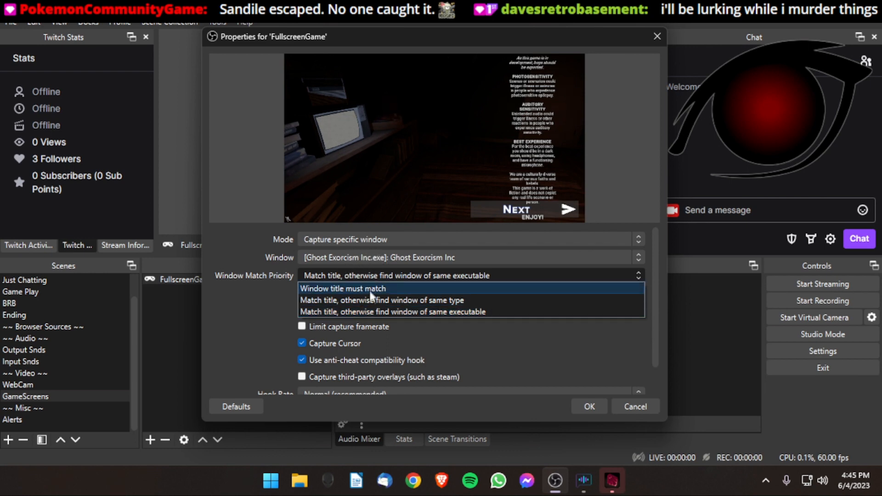
{"action": "left_click", "coordinate": [371, 311]}
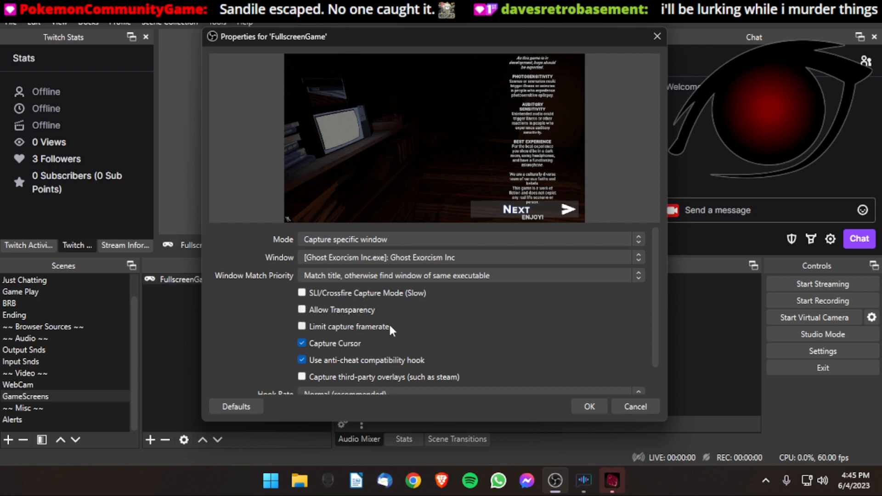
Toggle Capture Cursor off and back on in the FullscreenGame settings and accept the properties
{"action": "scroll", "coordinate": [283, 338], "scroll_direction": "down", "scroll_amount": 2}
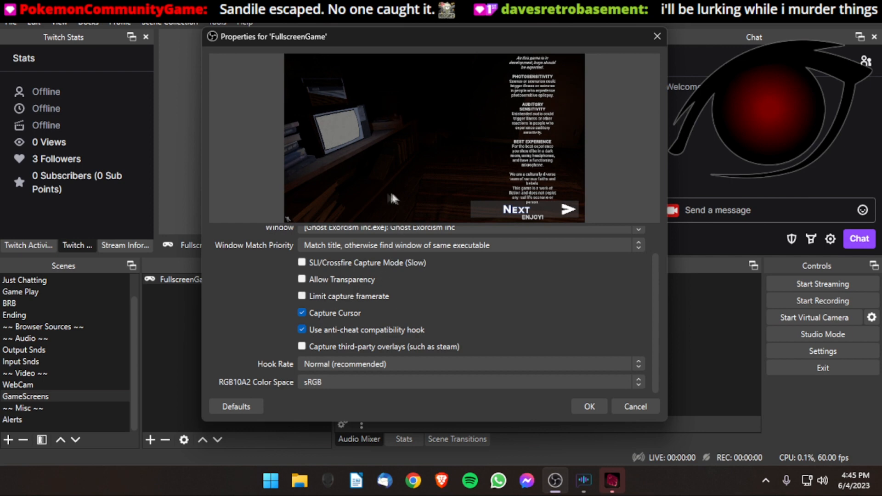
{"action": "left_click", "coordinate": [302, 313]}
{"action": "left_click", "coordinate": [303, 312]}
{"action": "scroll", "coordinate": [409, 294], "scroll_direction": "up", "scroll_amount": 1}
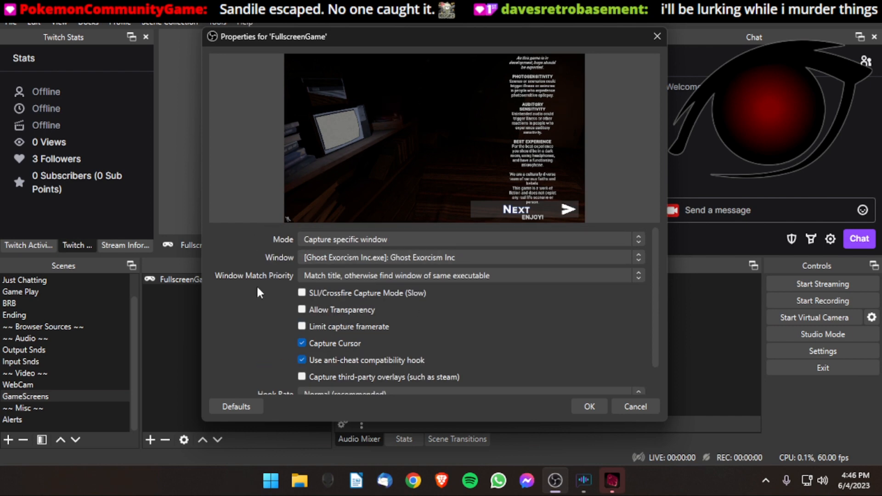
{"action": "left_click", "coordinate": [586, 406]}
Try scaling the game capture by its corner to fill the canvas, and undo the resizing
{"action": "left_click_drag", "start_coordinate": [475, 173], "coordinate": [556, 224]}
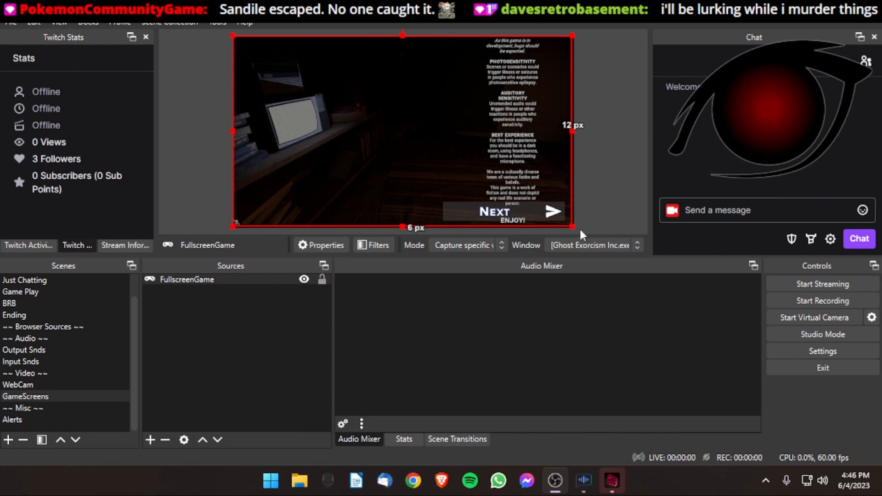
{"action": "left_click_drag", "start_coordinate": [572, 226], "coordinate": [573, 228]}
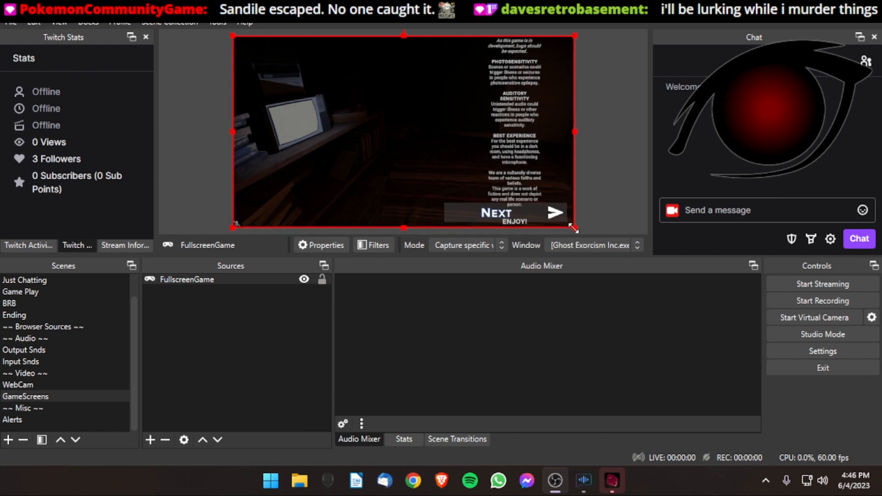
{"action": "left_click", "coordinate": [604, 199]}
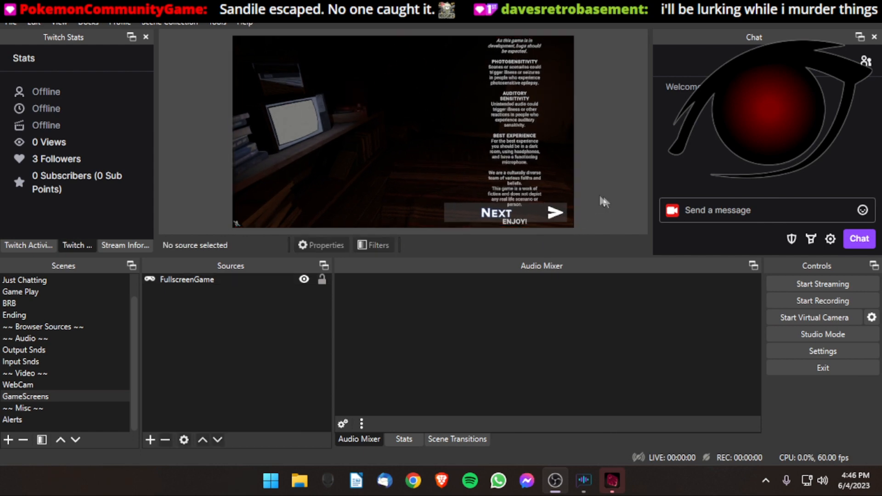
{"action": "left_click", "coordinate": [413, 175]}
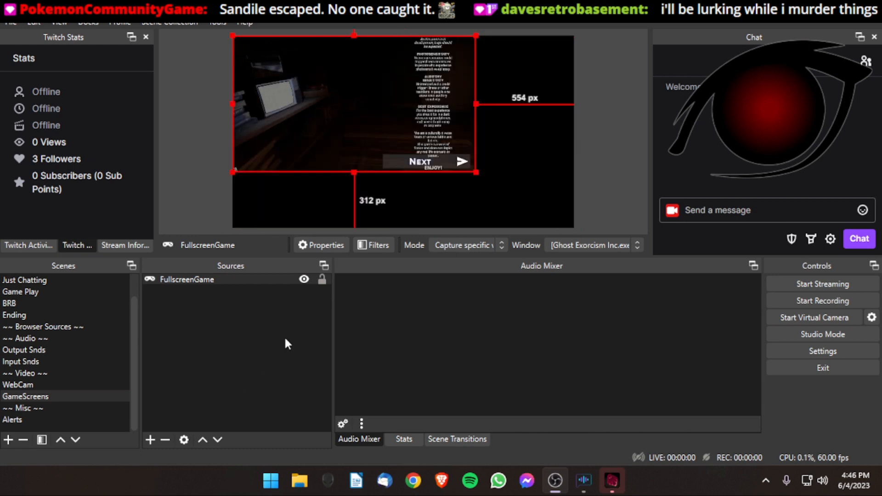
{"action": "left_click", "coordinate": [240, 379]}
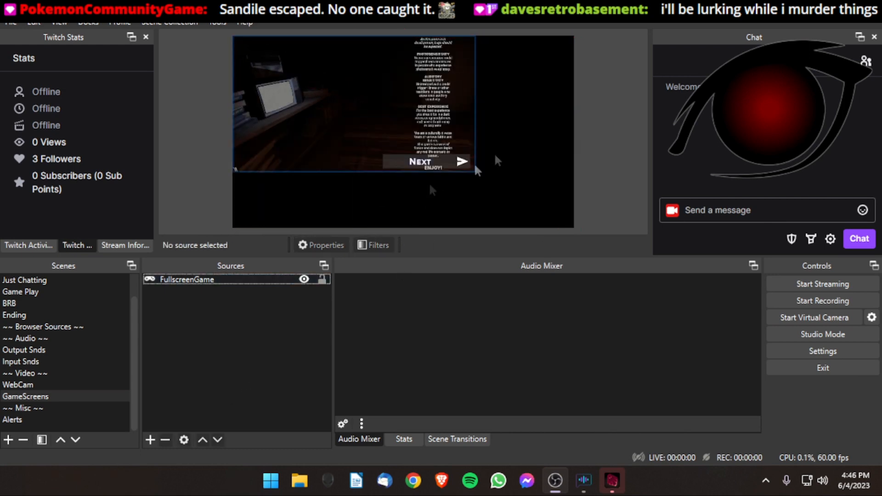
Stretch the FullscreenGame source to the screen with its Transform options and lock the source
{"action": "left_click", "coordinate": [402, 144]}
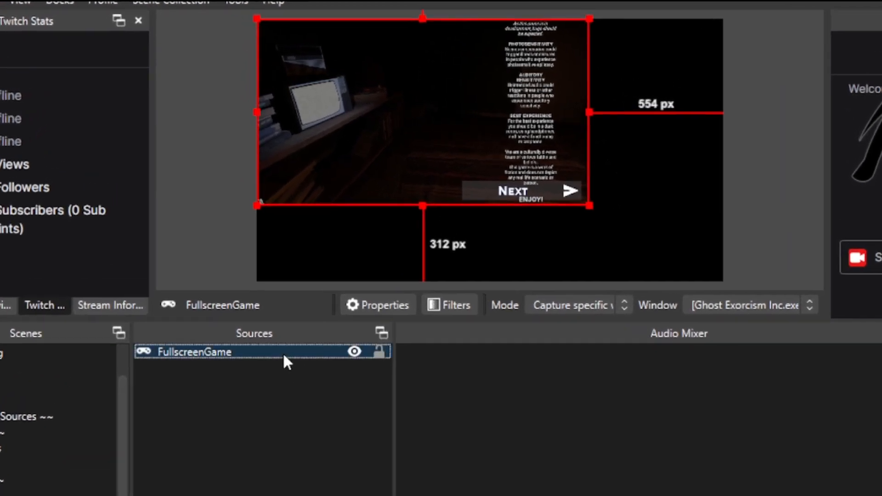
{"action": "right_click", "coordinate": [252, 280]}
{"action": "right_click", "coordinate": [236, 377]}
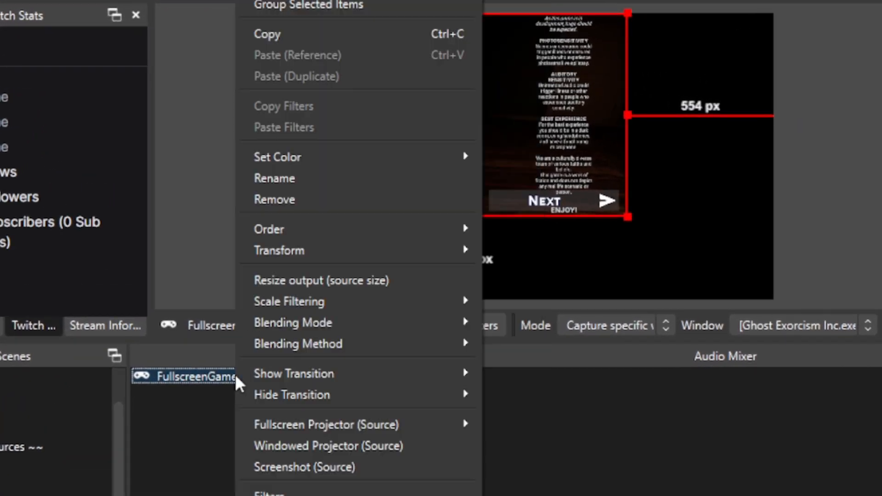
{"action": "mouse_move", "coordinate": [284, 252]}
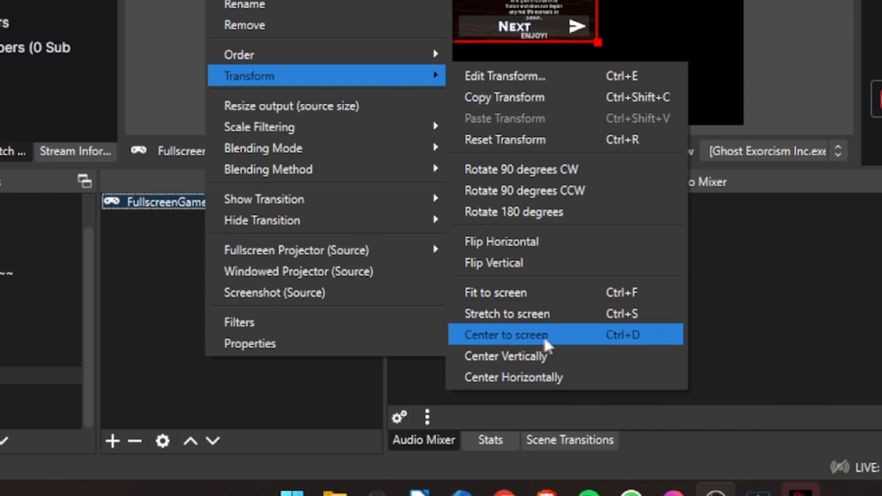
{"action": "left_click", "coordinate": [512, 317]}
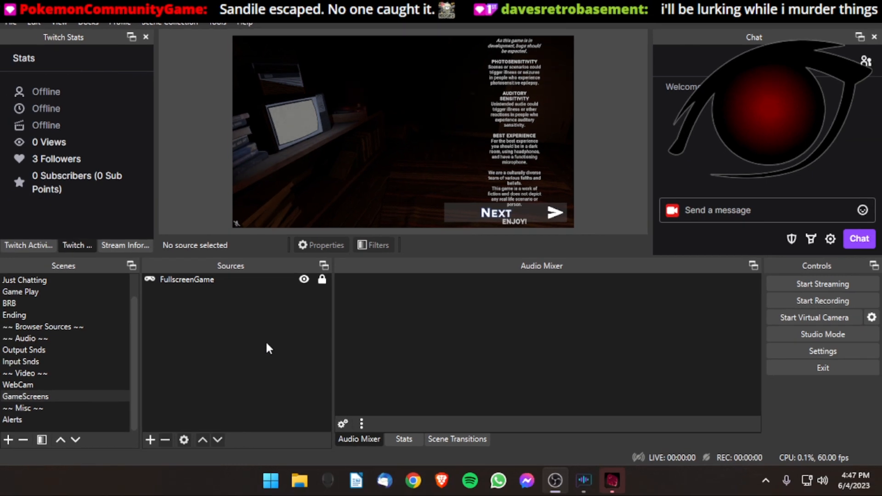
Switch to the WebCam scene and look over its sources and the scene list
{"action": "left_click", "coordinate": [26, 385]}
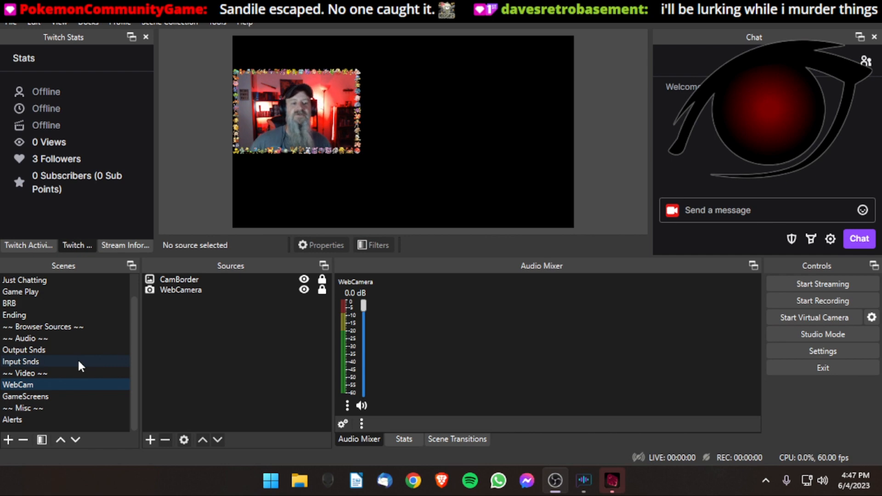
{"action": "scroll", "coordinate": [79, 363], "scroll_direction": "up", "scroll_amount": 1}
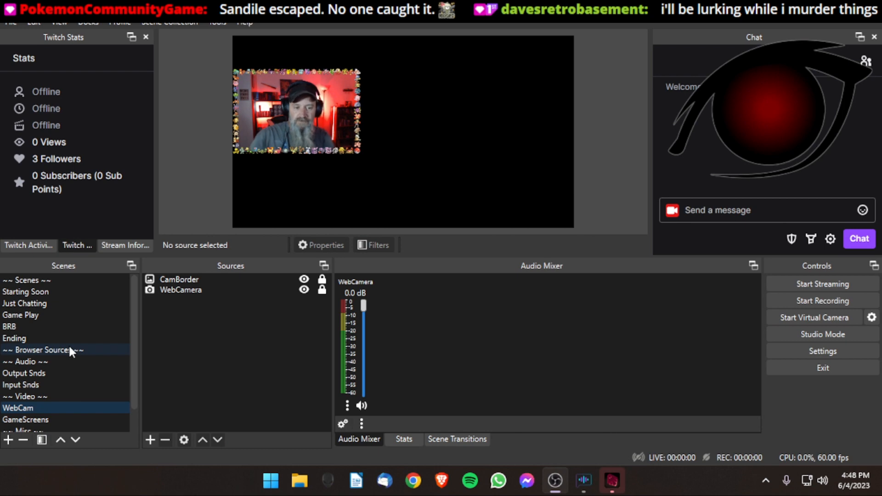
Add the existing Input Snds scene as a locked, visible source in the Game Play scene
{"action": "left_click", "coordinate": [39, 315]}
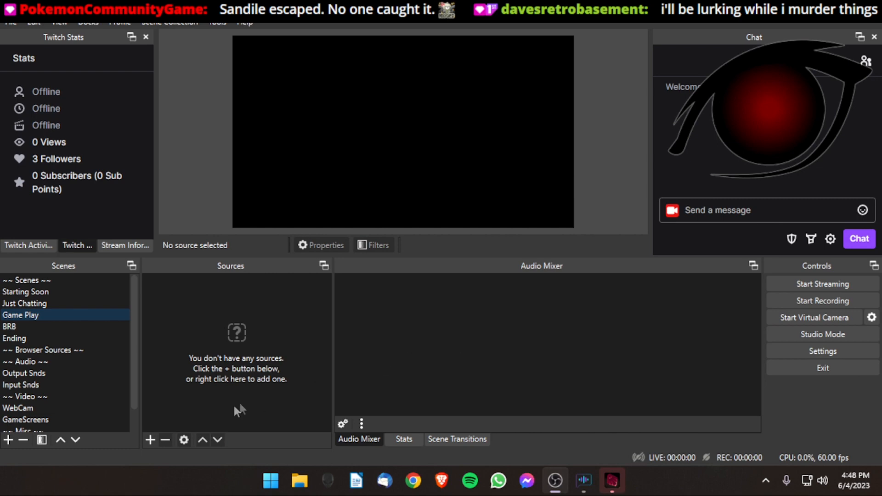
{"action": "left_click", "coordinate": [248, 364]}
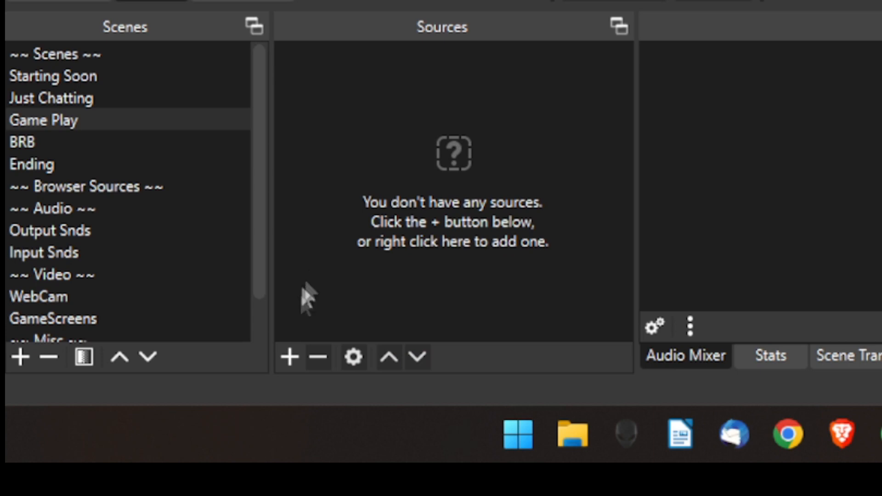
{"action": "left_click", "coordinate": [290, 358]}
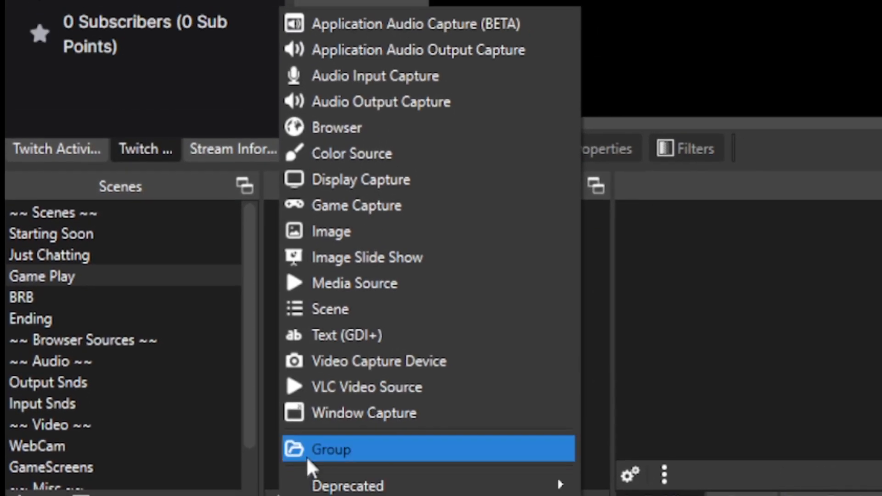
{"action": "left_click", "coordinate": [606, 407]}
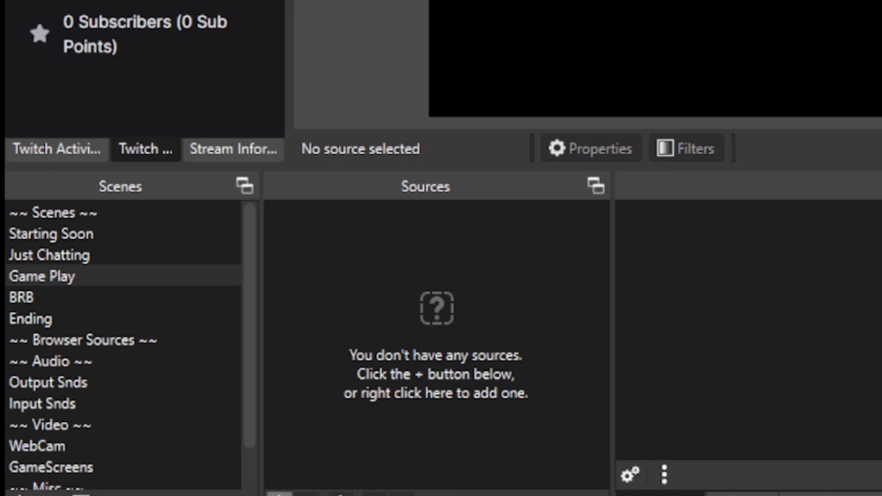
{"action": "left_click", "coordinate": [278, 493]}
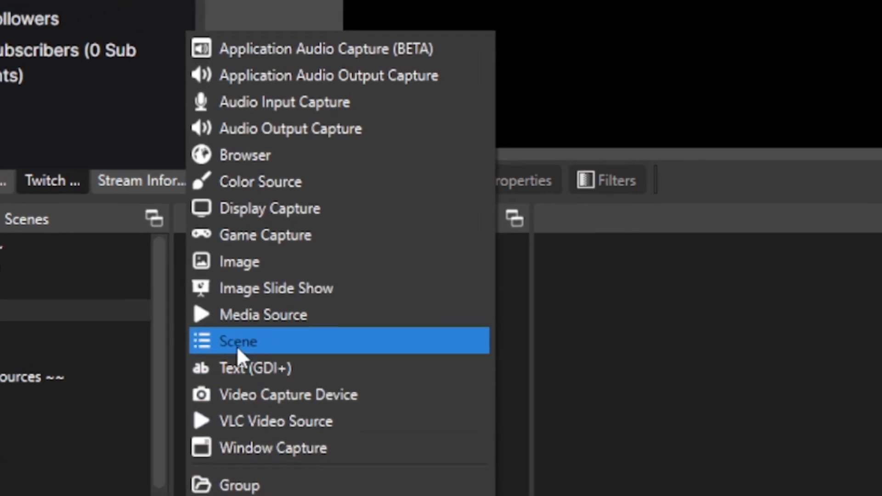
{"action": "left_click", "coordinate": [325, 307]}
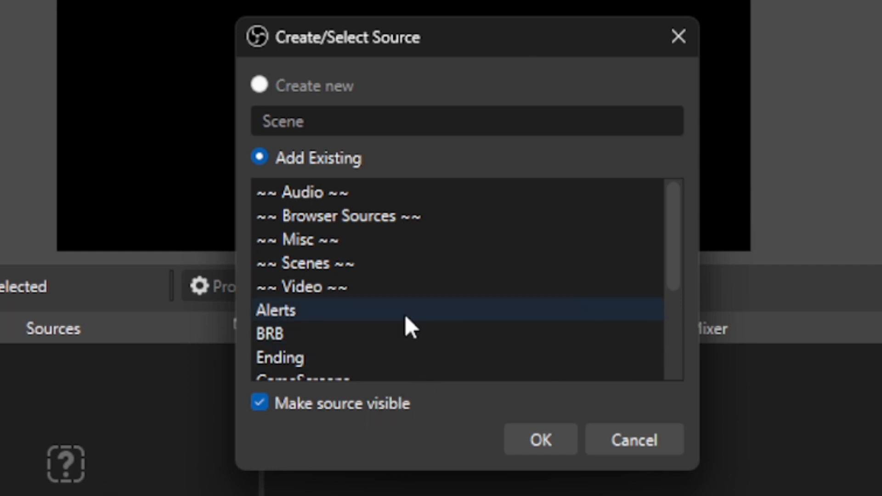
{"action": "scroll", "coordinate": [405, 315], "scroll_direction": "down", "scroll_amount": 1}
{"action": "left_click", "coordinate": [325, 335]}
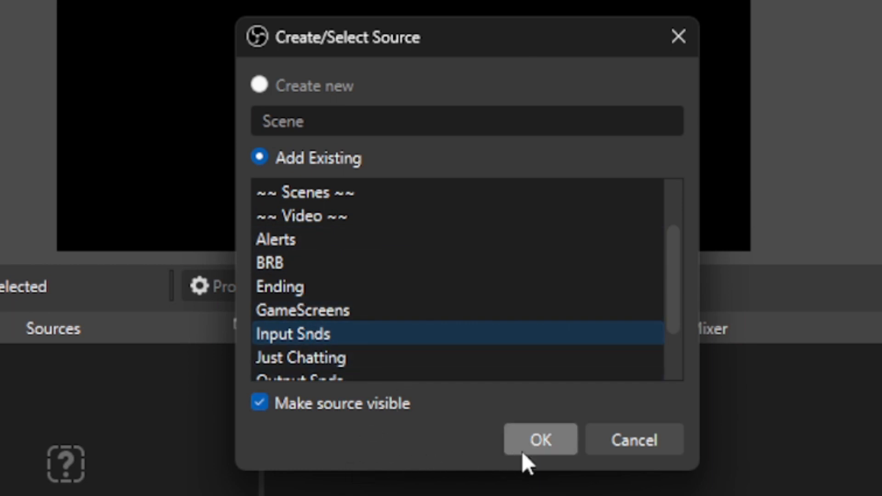
{"action": "left_click", "coordinate": [538, 441]}
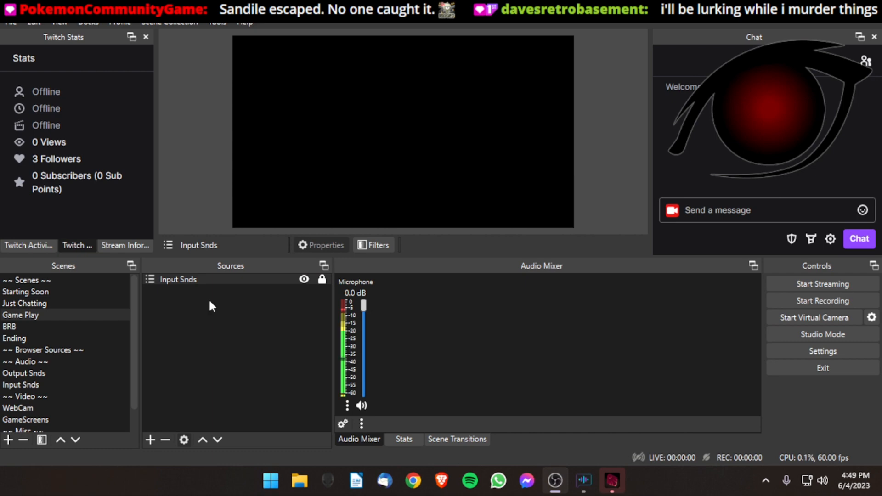
Add the existing Output Snds scene as a source in Game Play and lock it
{"action": "left_click", "coordinate": [155, 439]}
{"action": "left_click", "coordinate": [180, 338]}
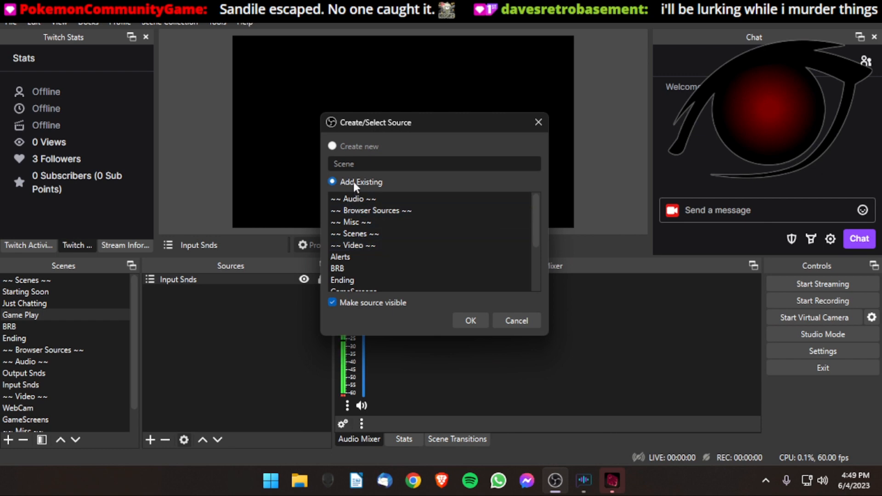
{"action": "scroll", "coordinate": [368, 243], "scroll_direction": "down", "scroll_amount": 2}
{"action": "left_click", "coordinate": [350, 256]}
{"action": "left_click", "coordinate": [464, 319]}
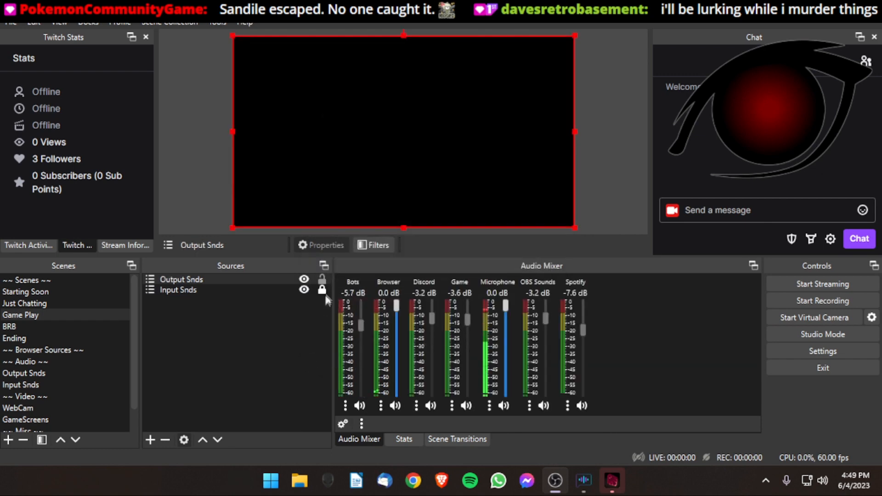
{"action": "left_click", "coordinate": [322, 280]}
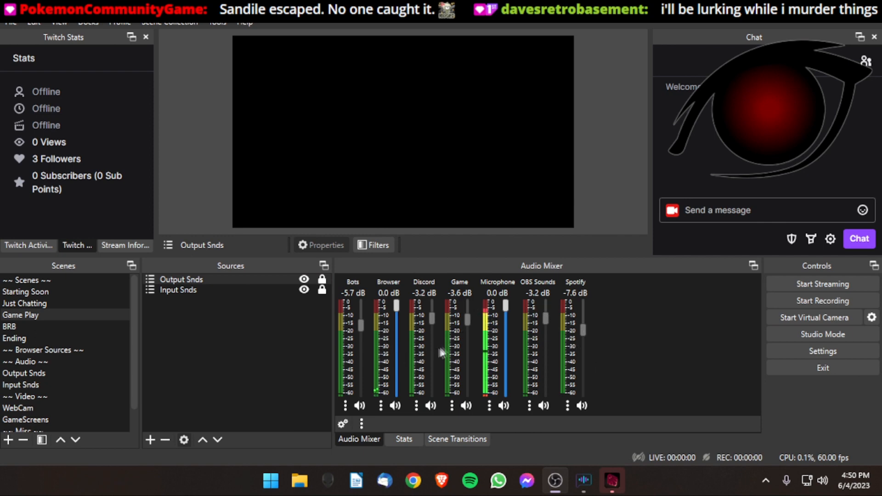
Lock the Microphone volume in the Audio Mixer, and lower the Browser volume to -8.8 dB and lock it
{"action": "right_click", "coordinate": [504, 308]}
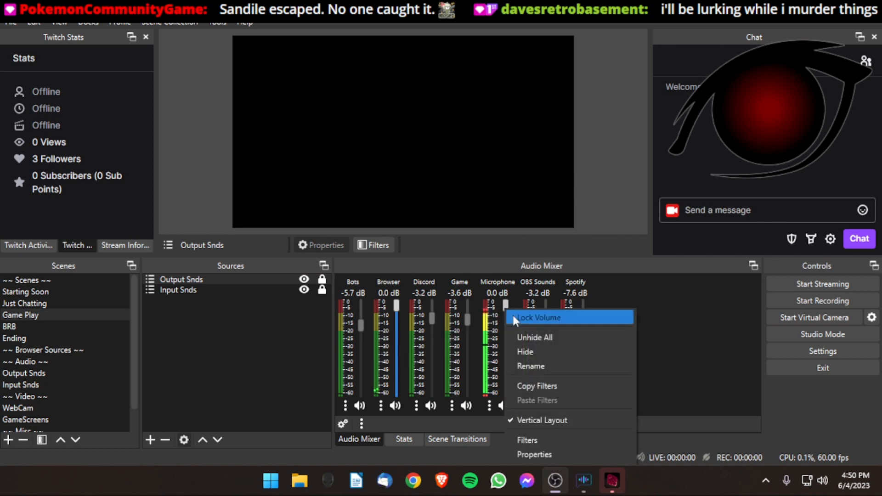
{"action": "left_click", "coordinate": [513, 315]}
{"action": "left_click_drag", "start_coordinate": [394, 305], "coordinate": [392, 339]}
{"action": "right_click", "coordinate": [398, 336]}
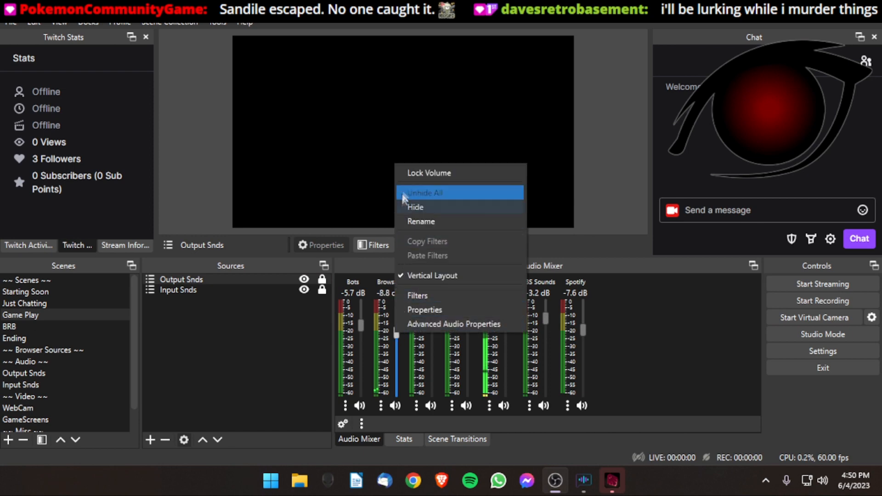
{"action": "left_click", "coordinate": [404, 174]}
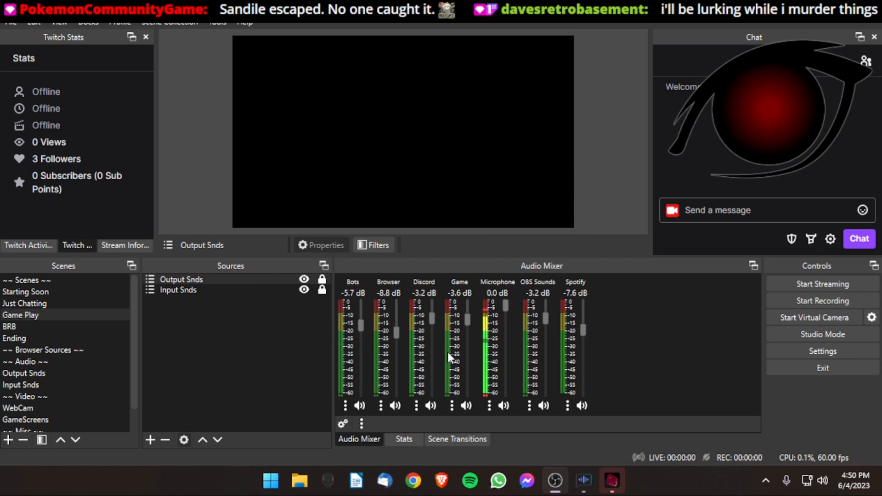
Add the existing GameScreens scene to Game Play as a locked source placed below Output Snds and Input Snds
{"action": "left_click", "coordinate": [150, 439]}
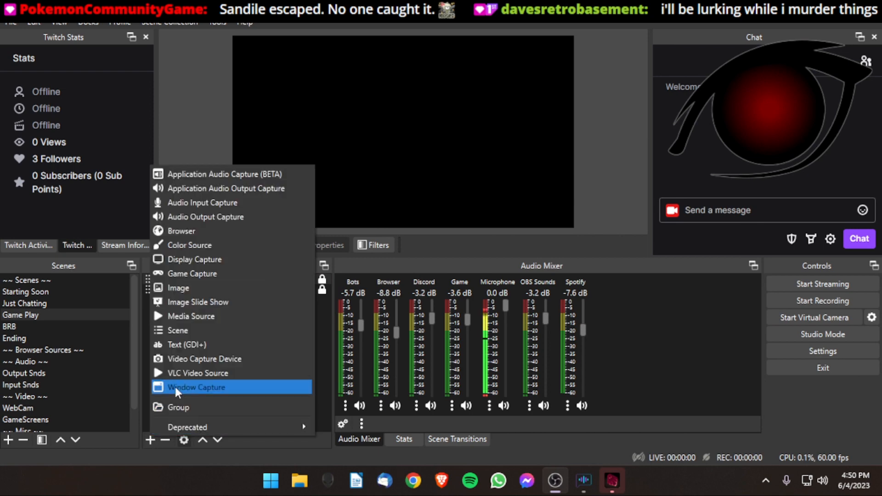
{"action": "left_click", "coordinate": [168, 331]}
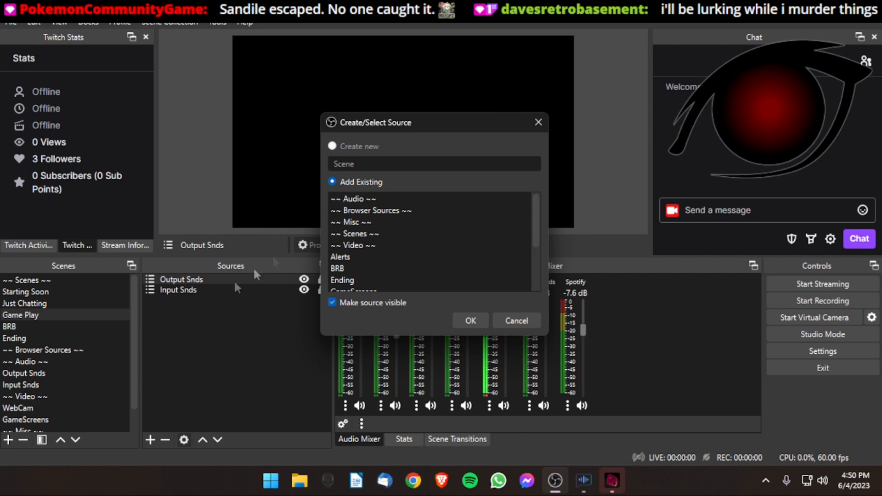
{"action": "scroll", "coordinate": [387, 238], "scroll_direction": "down", "scroll_amount": 1}
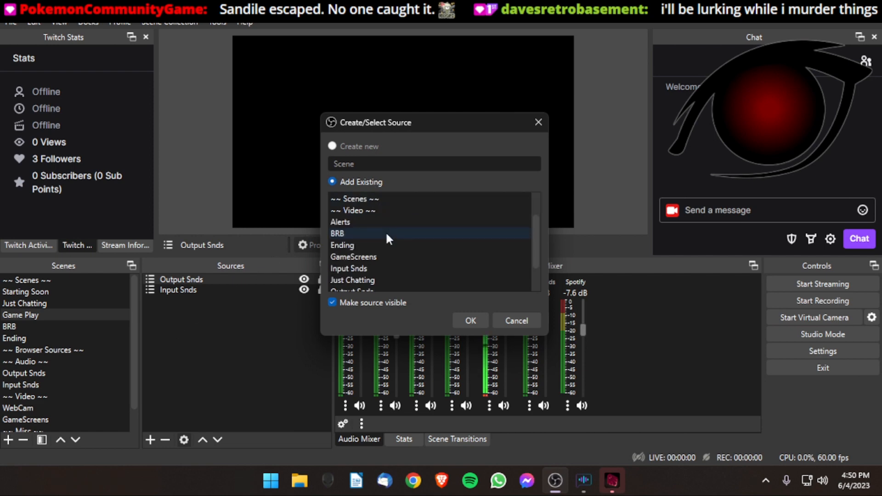
{"action": "left_click", "coordinate": [371, 253]}
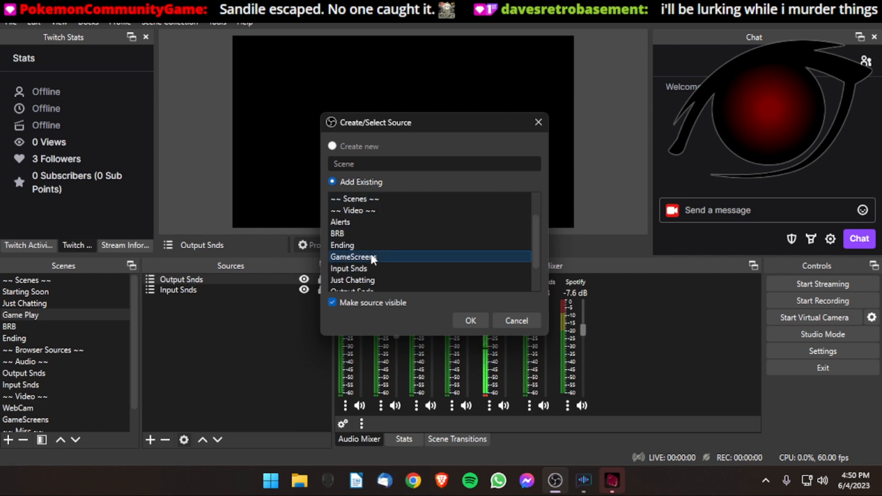
{"action": "left_click", "coordinate": [467, 319]}
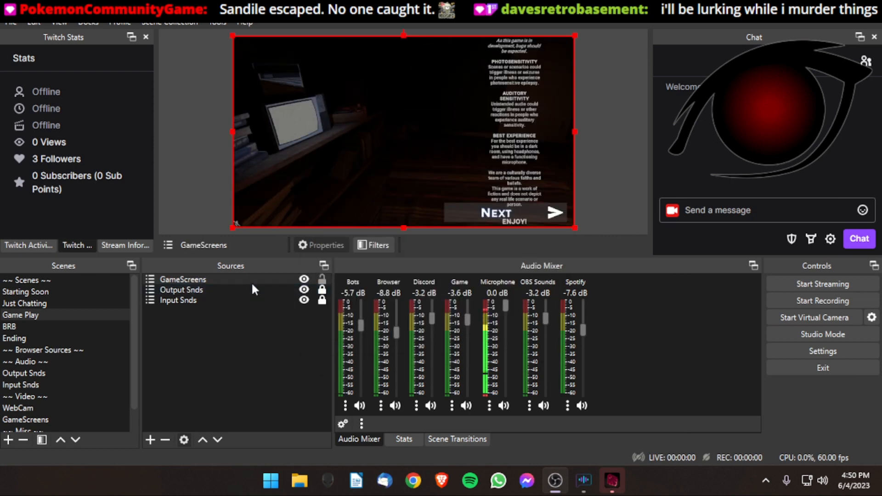
{"action": "left_click_drag", "start_coordinate": [248, 279], "coordinate": [251, 318]}
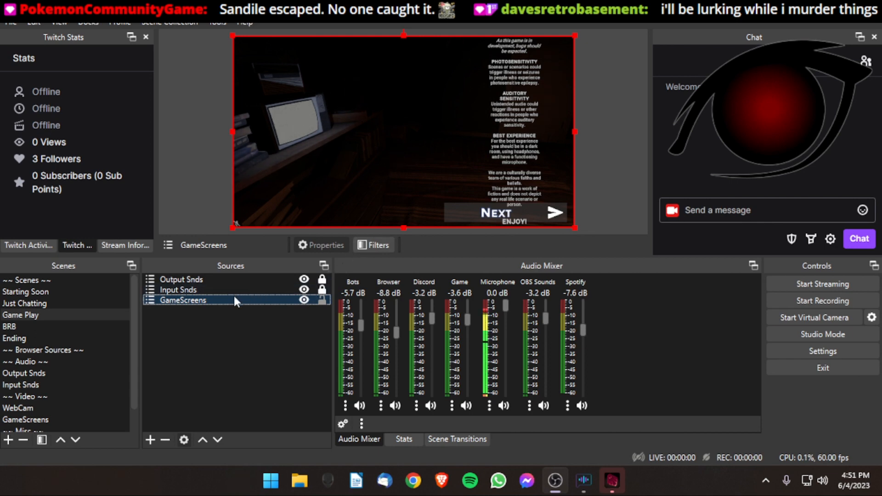
{"action": "left_click", "coordinate": [321, 300]}
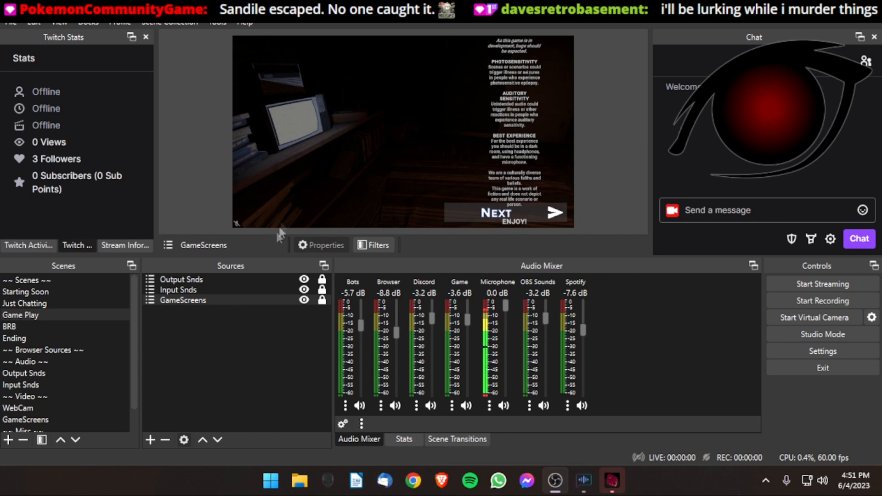
Add the existing WebCam scene to Game Play as a locked source placed directly above GameScreens
{"action": "left_click", "coordinate": [151, 439]}
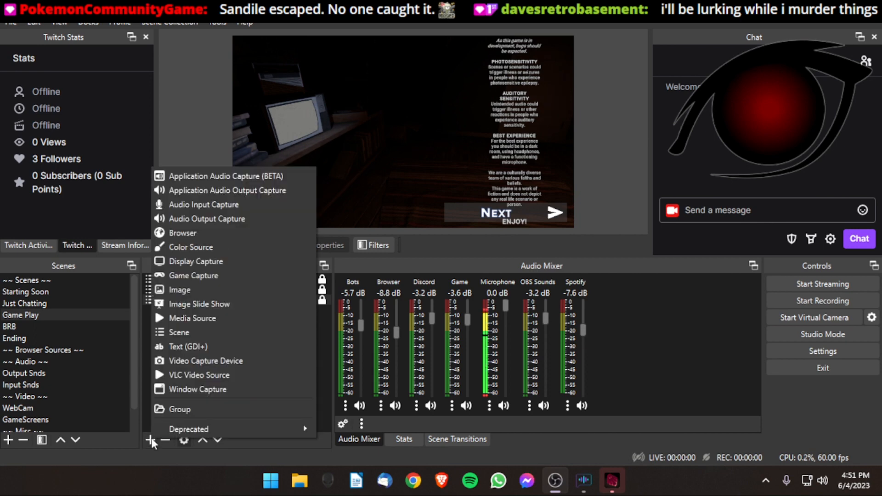
{"action": "left_click", "coordinate": [172, 336]}
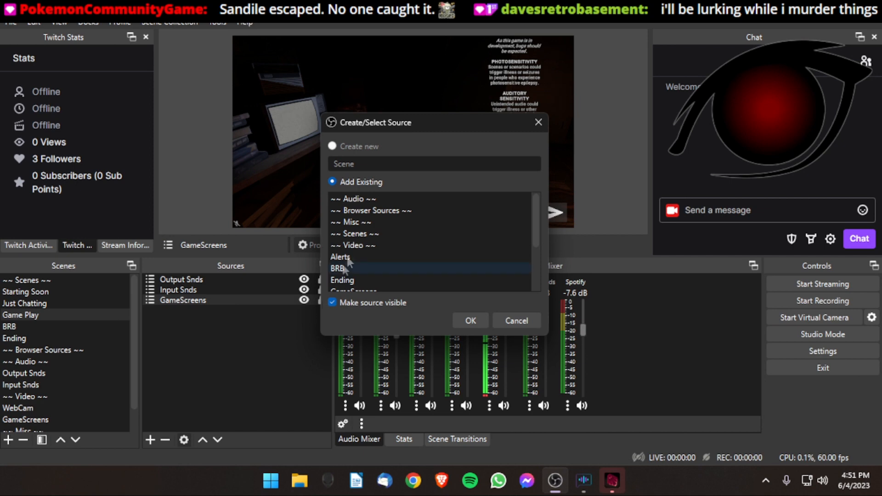
{"action": "scroll", "coordinate": [370, 244], "scroll_direction": "down", "scroll_amount": 1}
{"action": "scroll", "coordinate": [370, 244], "scroll_direction": "down", "scroll_amount": 1}
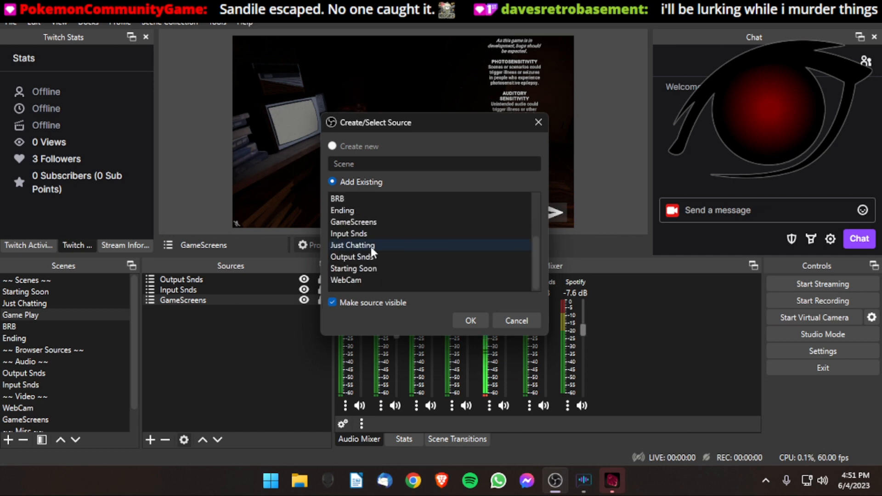
{"action": "left_click", "coordinate": [351, 280]}
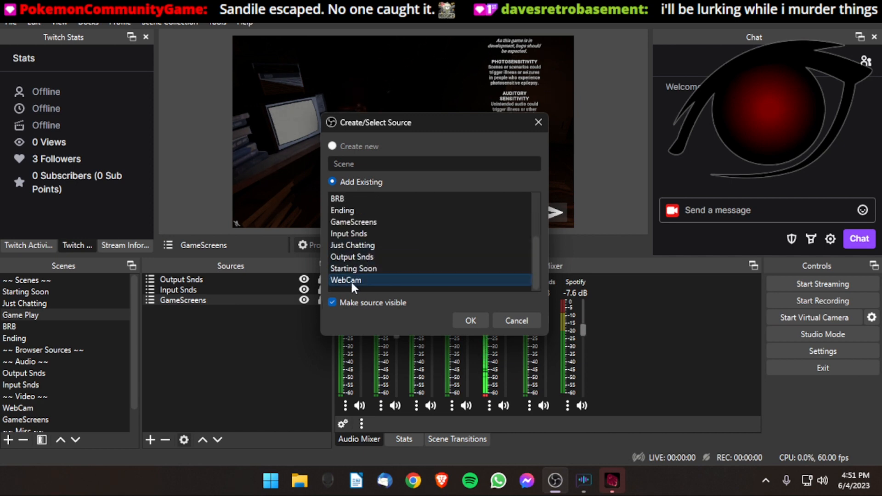
{"action": "left_click", "coordinate": [462, 323]}
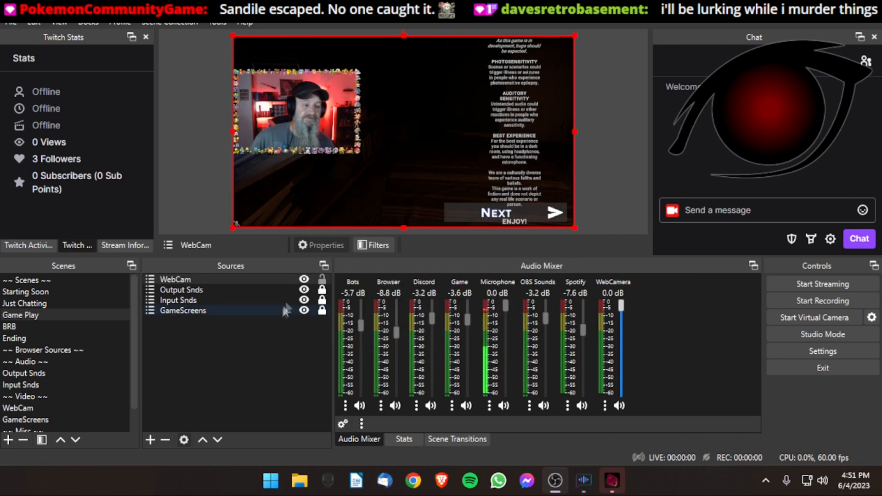
{"action": "left_click", "coordinate": [323, 279]}
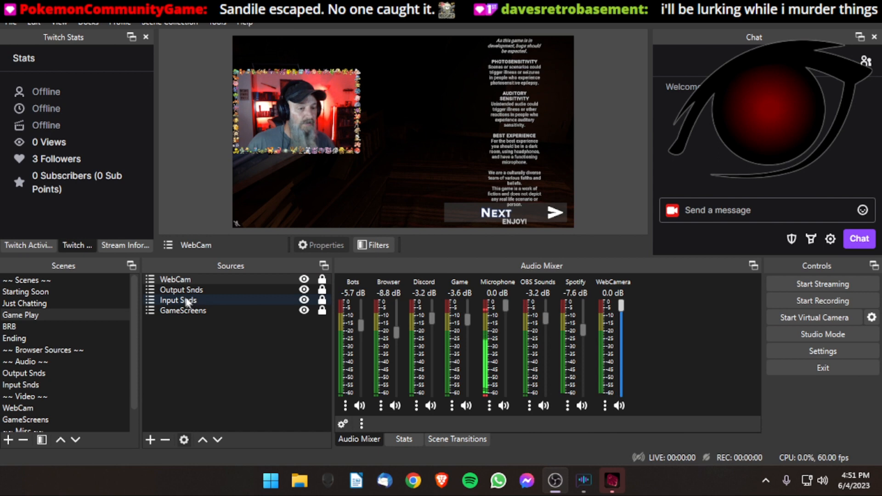
{"action": "left_click_drag", "start_coordinate": [174, 280], "coordinate": [184, 302]}
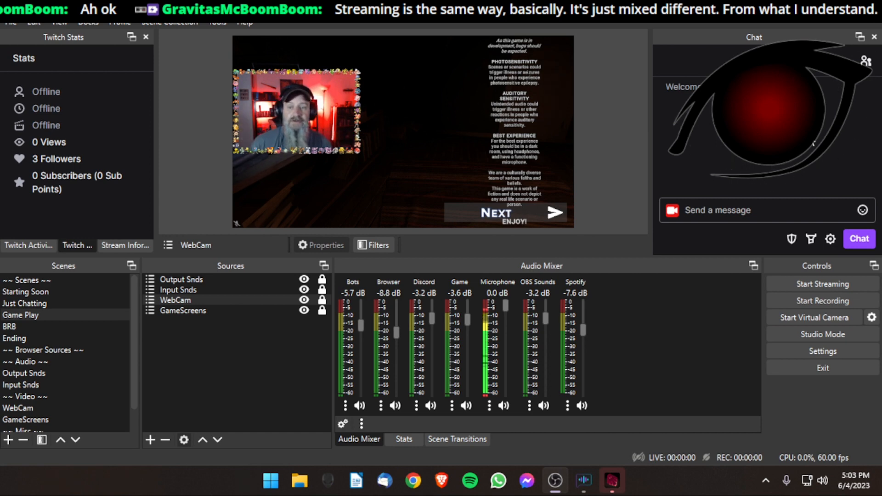
Bring up the Twitch Activity Feed and switch to the BRB scene
{"action": "left_click", "coordinate": [34, 242]}
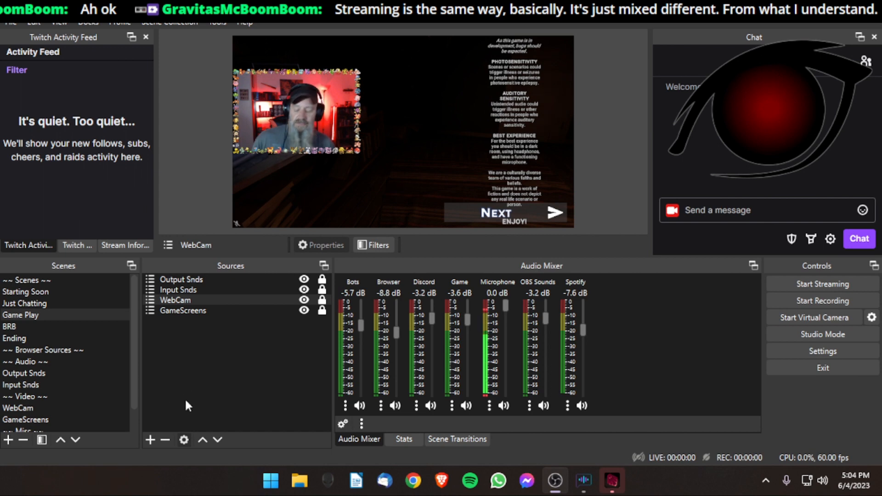
{"action": "left_click", "coordinate": [192, 357]}
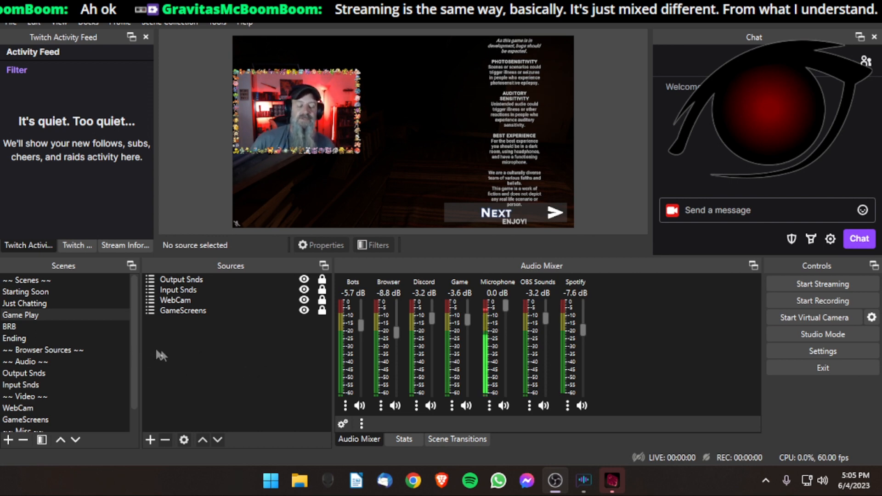
{"action": "left_click", "coordinate": [44, 327]}
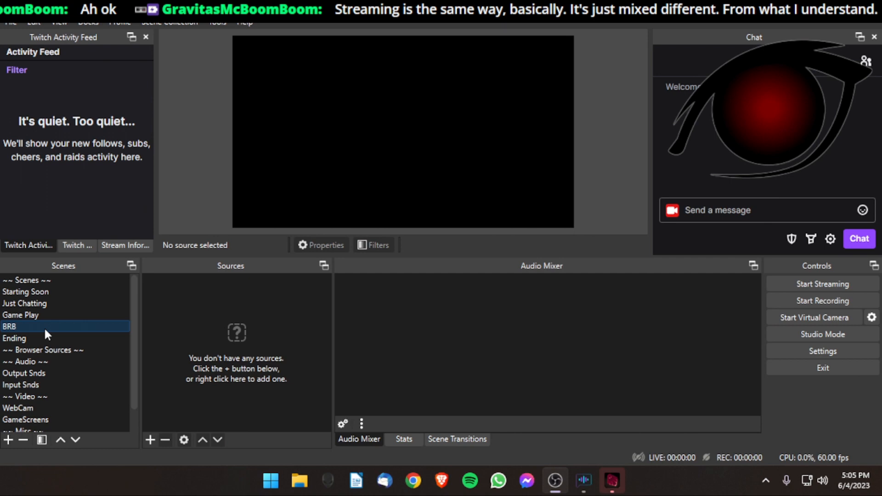
{"action": "left_click", "coordinate": [157, 438]}
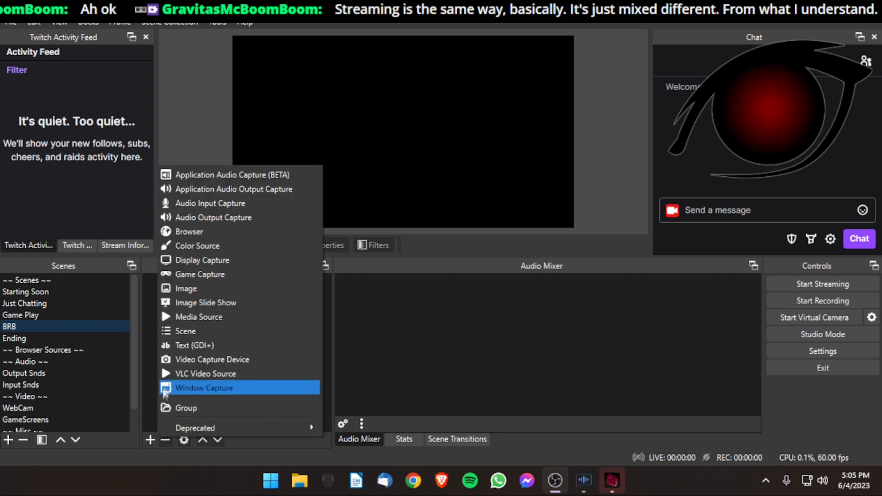
{"action": "left_click", "coordinate": [191, 231]}
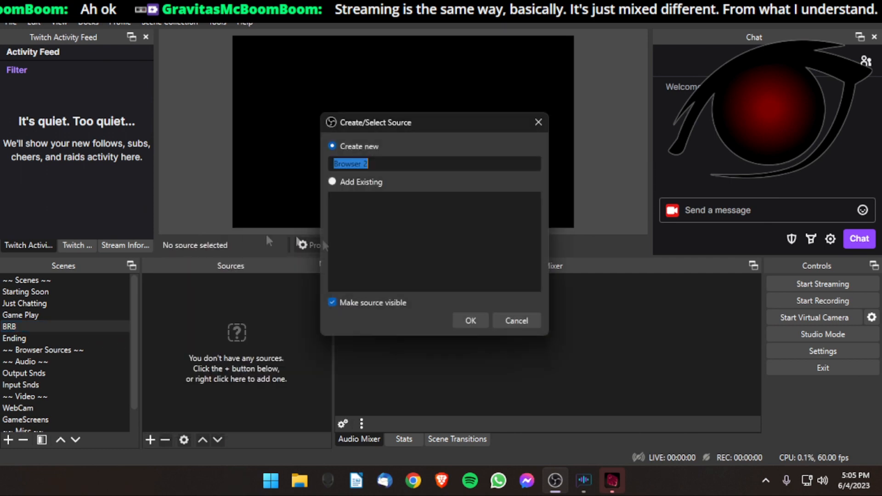
{"action": "left_click", "coordinate": [515, 317]}
Add the existing Alerts scene as a source in the BRB scene
{"action": "left_click", "coordinate": [152, 439]}
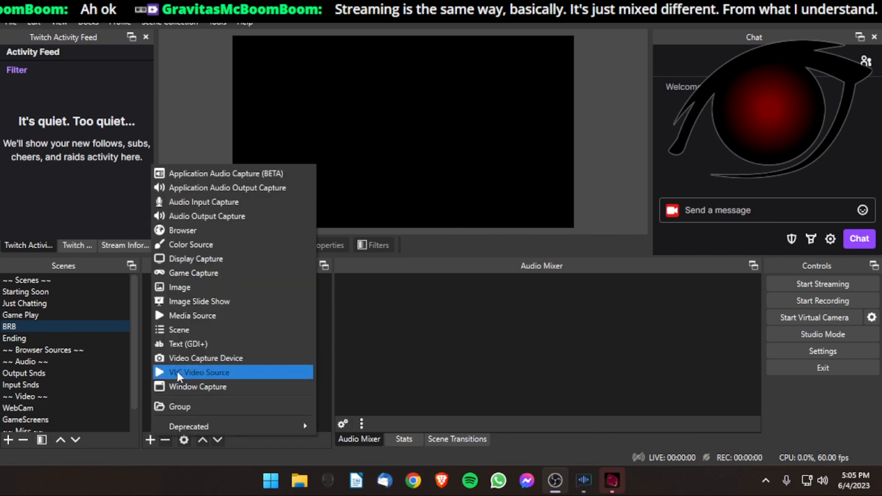
{"action": "left_click", "coordinate": [193, 329]}
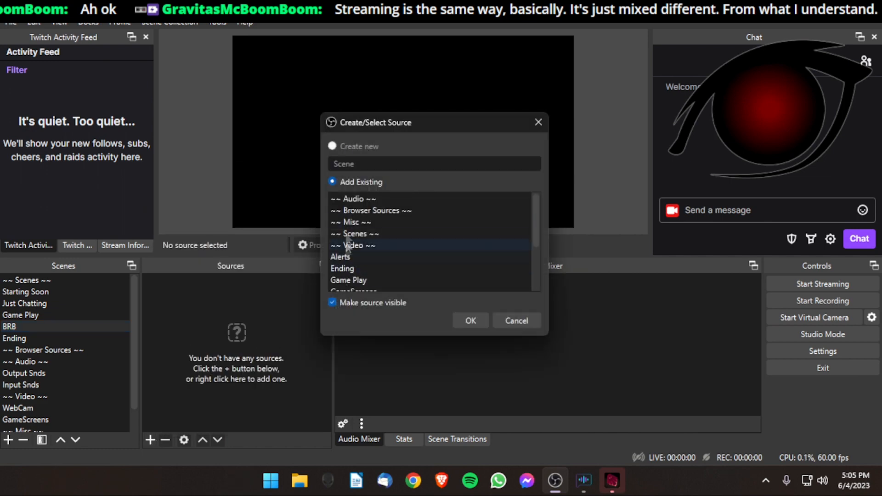
{"action": "scroll", "coordinate": [369, 242], "scroll_direction": "down", "scroll_amount": 1}
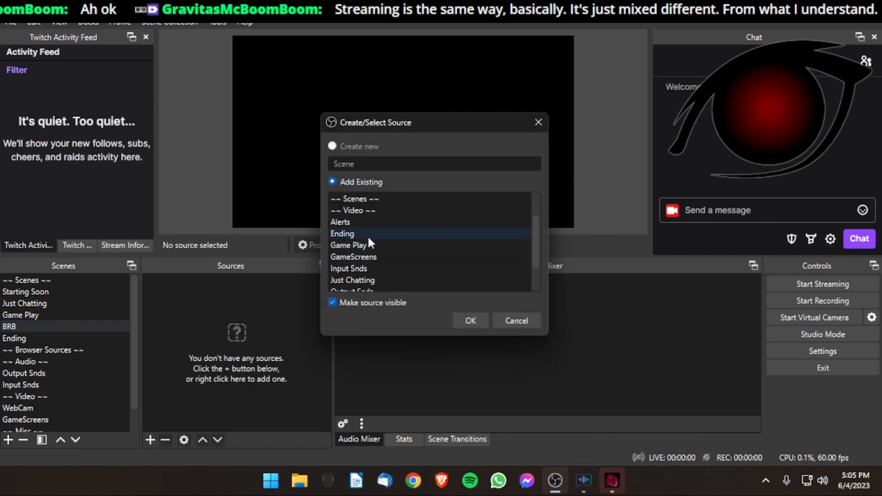
{"action": "left_click", "coordinate": [357, 222]}
{"action": "left_click", "coordinate": [467, 320]}
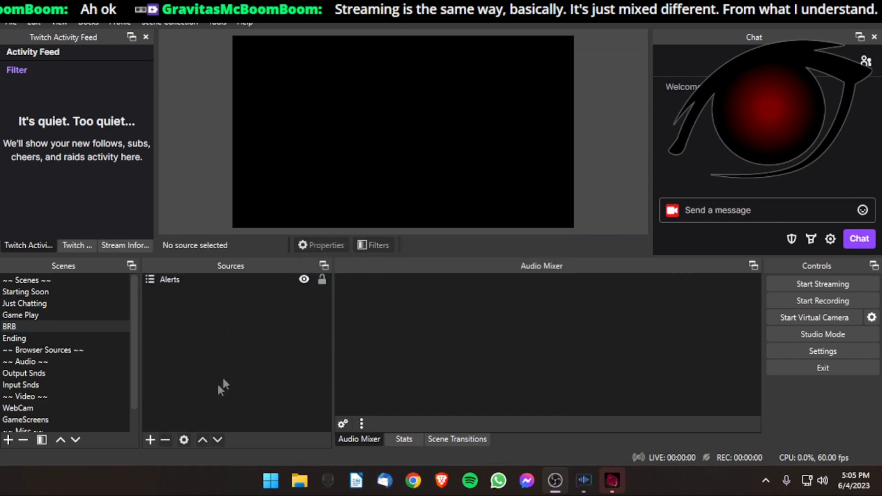
Add the existing Output Snds scene to BRB, and lock both the Output Snds and Alerts sources
{"action": "left_click", "coordinate": [151, 439]}
{"action": "left_click", "coordinate": [197, 340]}
{"action": "scroll", "coordinate": [385, 228], "scroll_direction": "down", "scroll_amount": 3}
{"action": "left_click", "coordinate": [361, 257]}
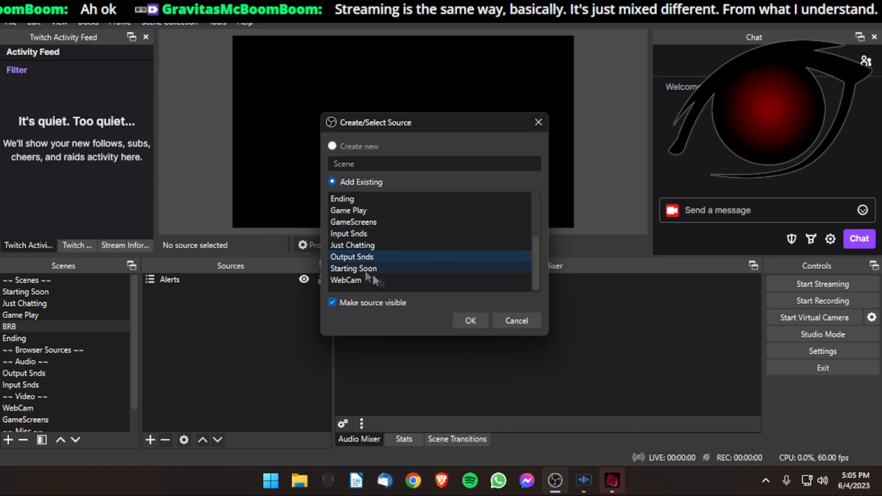
{"action": "left_click", "coordinate": [464, 321]}
{"action": "left_click", "coordinate": [322, 280]}
{"action": "left_click", "coordinate": [322, 290]}
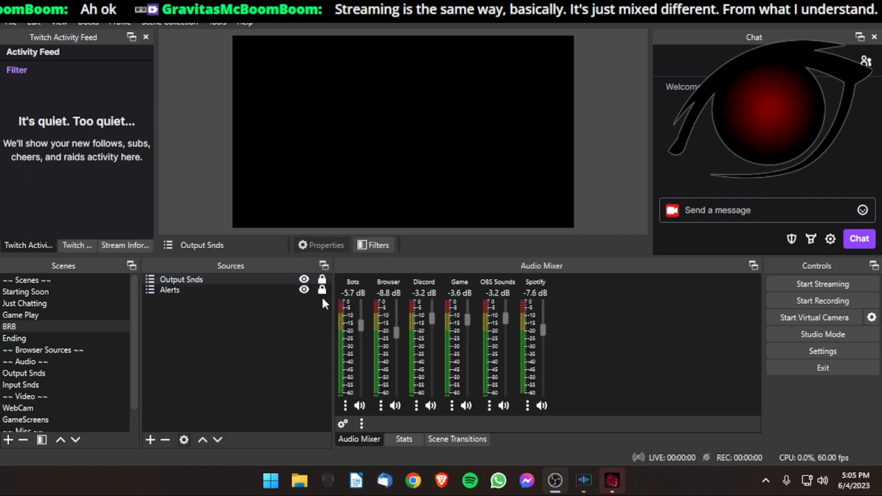
{"action": "left_click", "coordinate": [241, 345]}
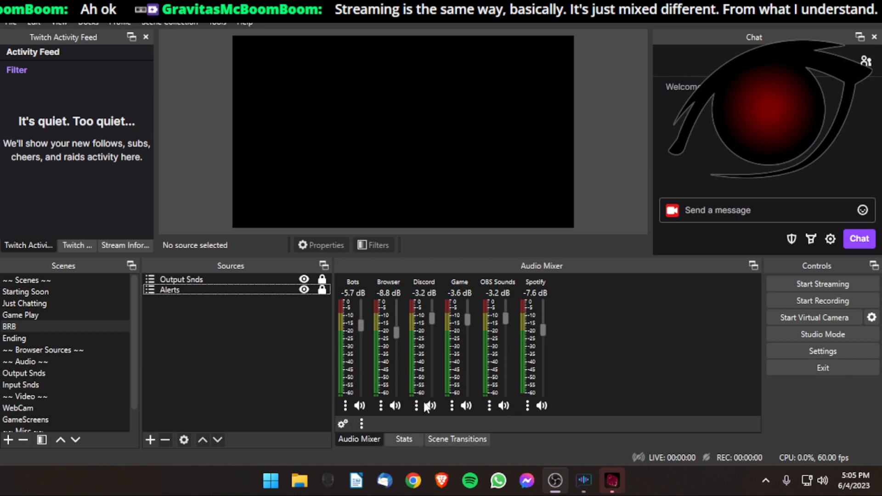
Create a new image source named BRB_BG in the BRB scene
{"action": "left_click", "coordinate": [150, 440]}
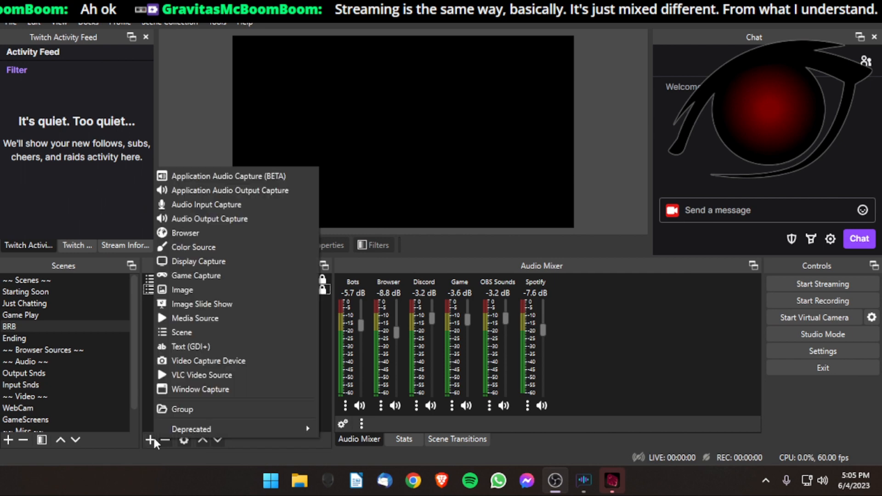
{"action": "left_click", "coordinate": [186, 288]}
{"action": "type", "text": "BRB_BG"}
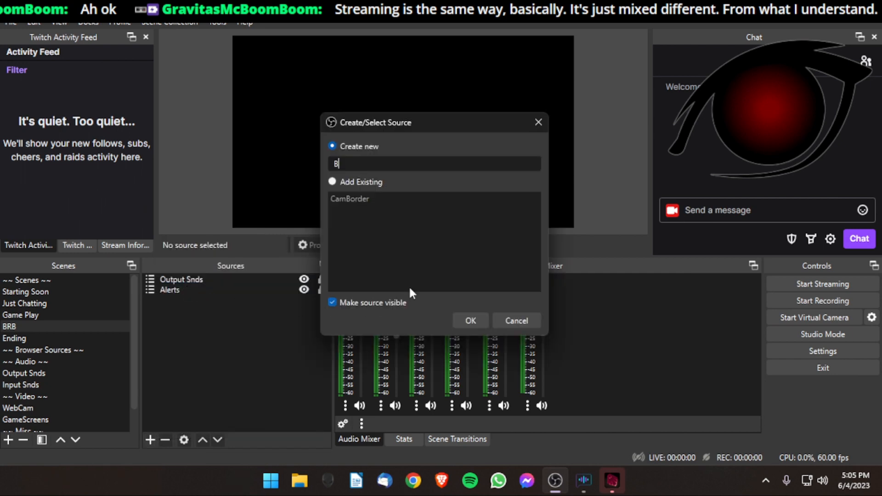
{"action": "key", "text": "Return"}
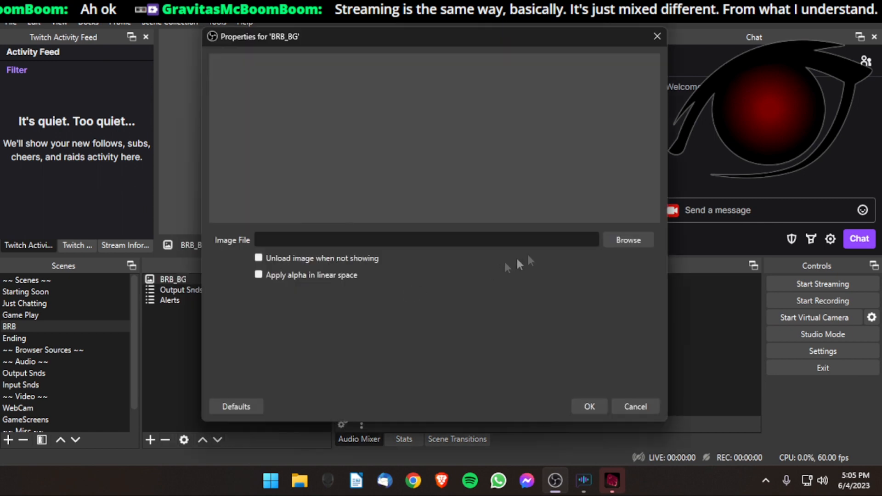
Load PCBkGrnsLrg.png from the PokeSprites folder as the image for BRB_BG
{"action": "left_click", "coordinate": [626, 242]}
{"action": "scroll", "coordinate": [505, 239], "scroll_direction": "down", "scroll_amount": 5}
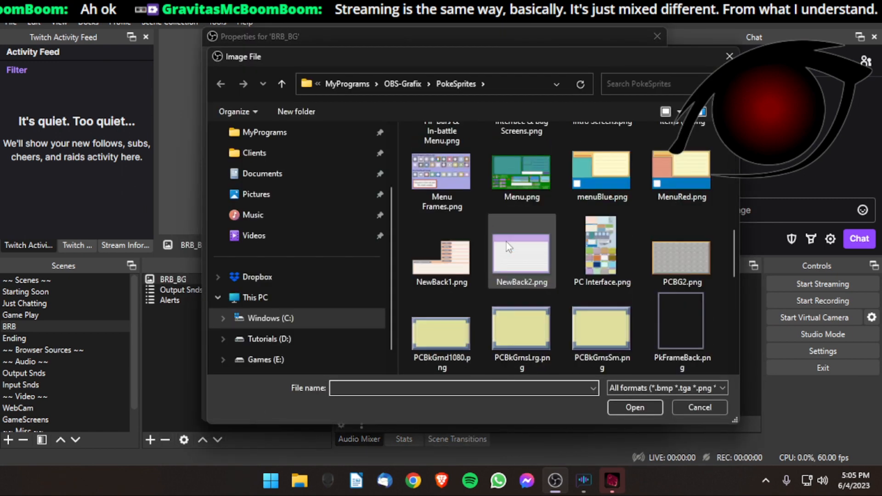
{"action": "scroll", "coordinate": [507, 242], "scroll_direction": "down", "scroll_amount": 5}
{"action": "scroll", "coordinate": [505, 239], "scroll_direction": "up", "scroll_amount": 5}
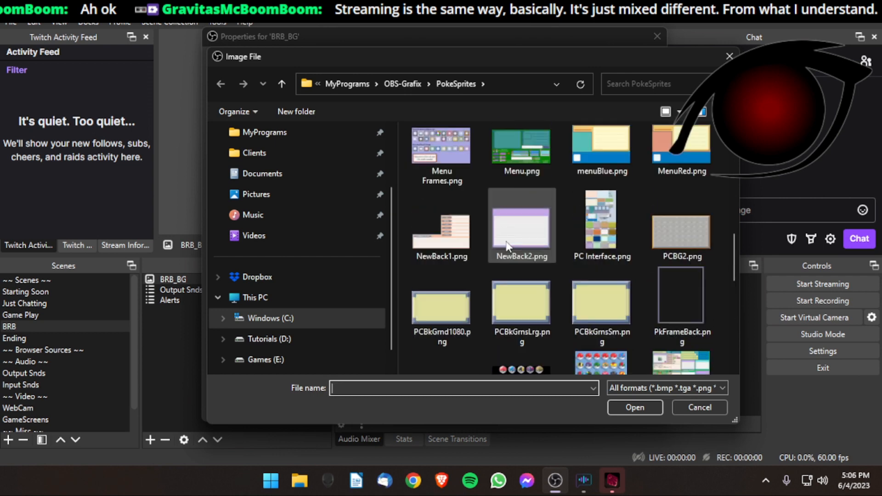
{"action": "left_click", "coordinate": [530, 307]}
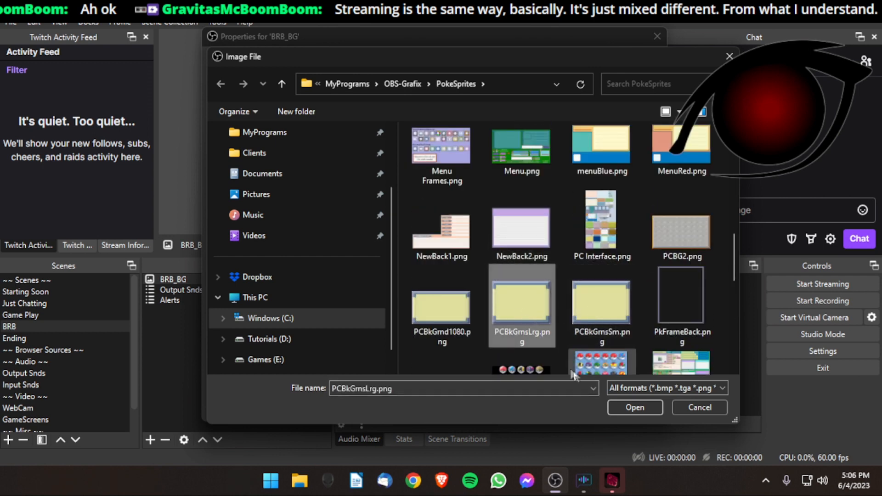
{"action": "left_click", "coordinate": [639, 409]}
{"action": "left_click", "coordinate": [586, 406]}
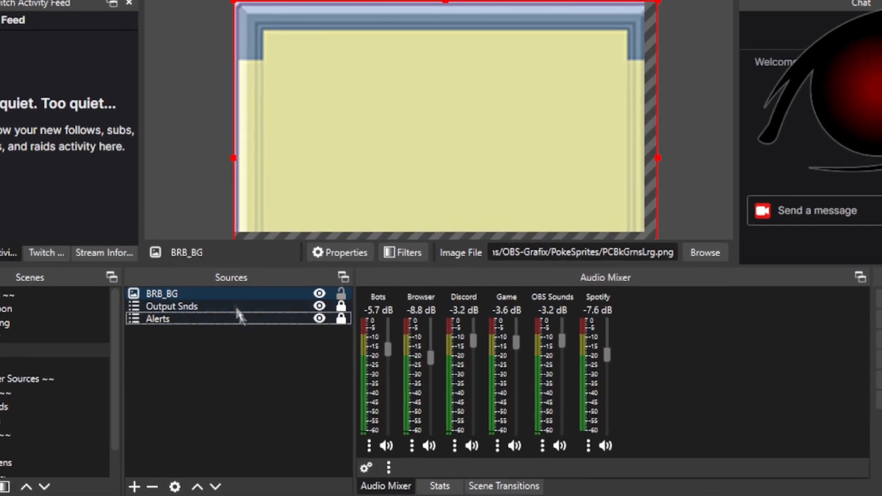
Fit the BRB_BG image to the screen and lock the source
{"action": "right_click", "coordinate": [231, 303]}
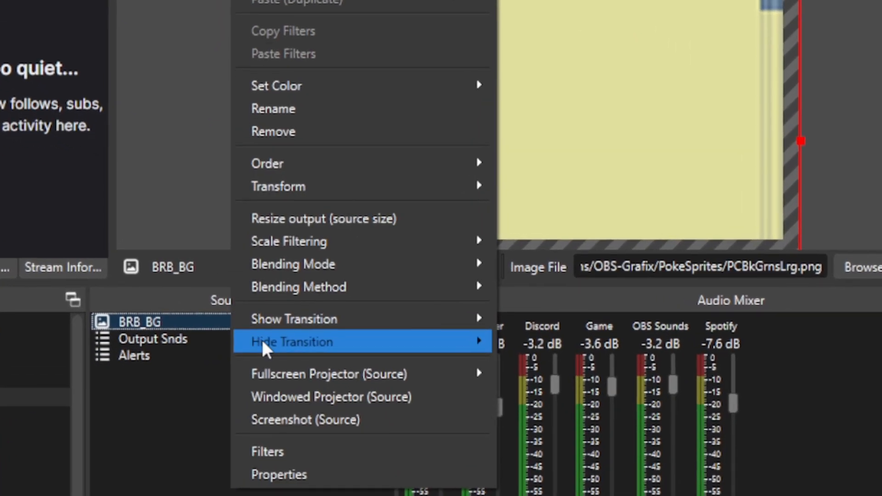
{"action": "mouse_move", "coordinate": [297, 193]}
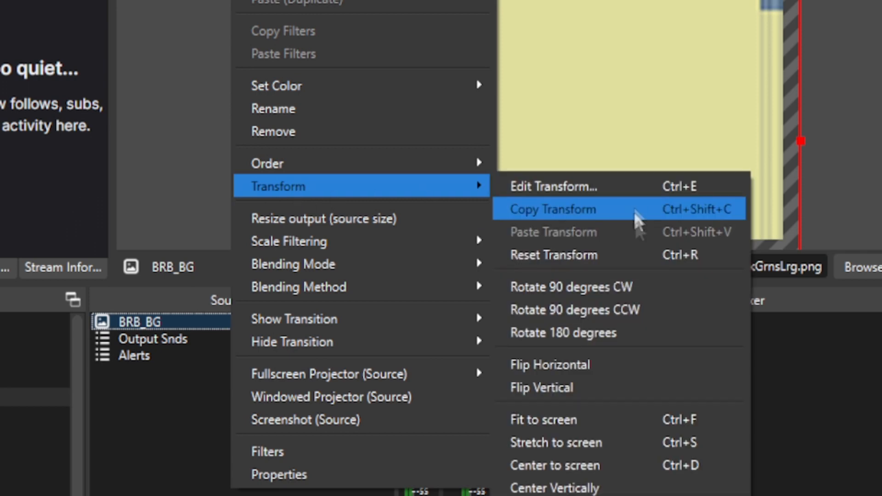
{"action": "left_click", "coordinate": [593, 420]}
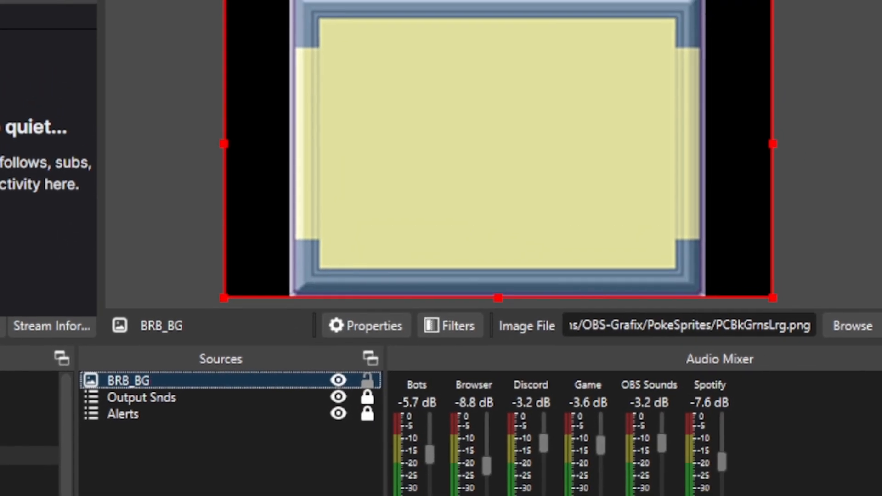
{"action": "left_click", "coordinate": [326, 384]}
{"action": "left_click", "coordinate": [363, 403]}
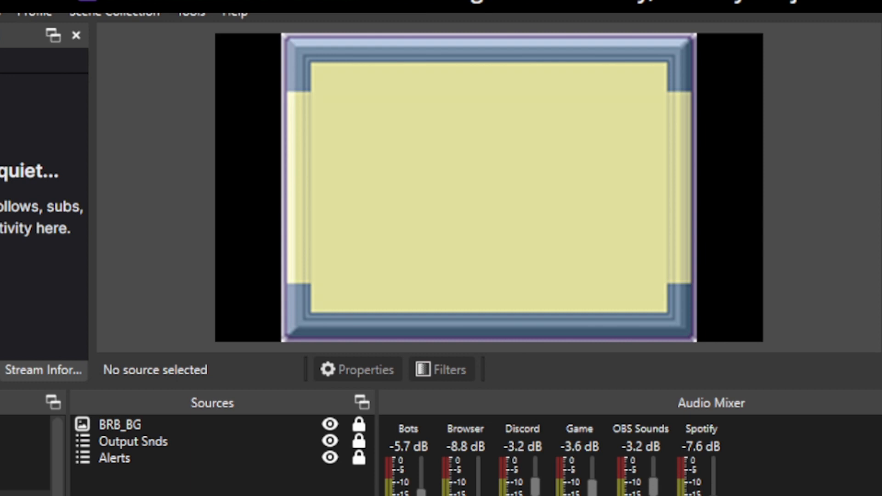
Move BRB_BG below Output Snds and Alerts in the source order, and check its image properties
{"action": "left_click_drag", "start_coordinate": [165, 428], "coordinate": [170, 490]}
{"action": "left_click", "coordinate": [185, 472]}
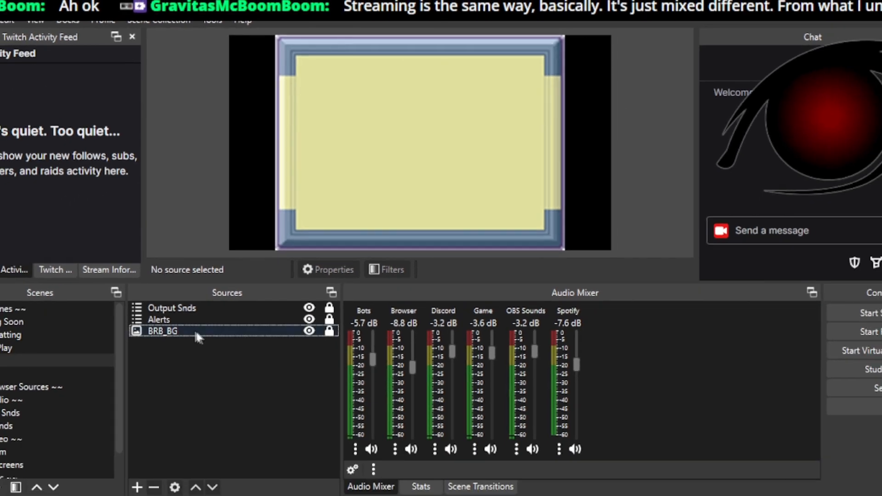
{"action": "double_click", "coordinate": [197, 335]}
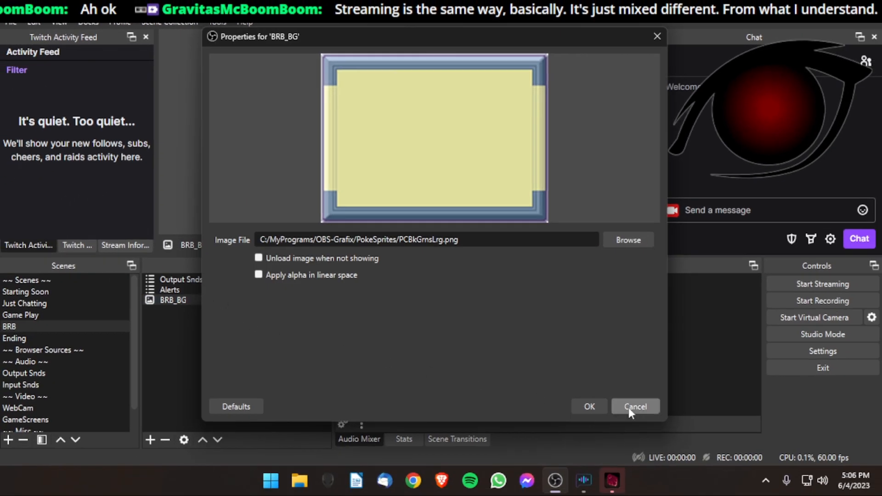
{"action": "left_click", "coordinate": [589, 407]}
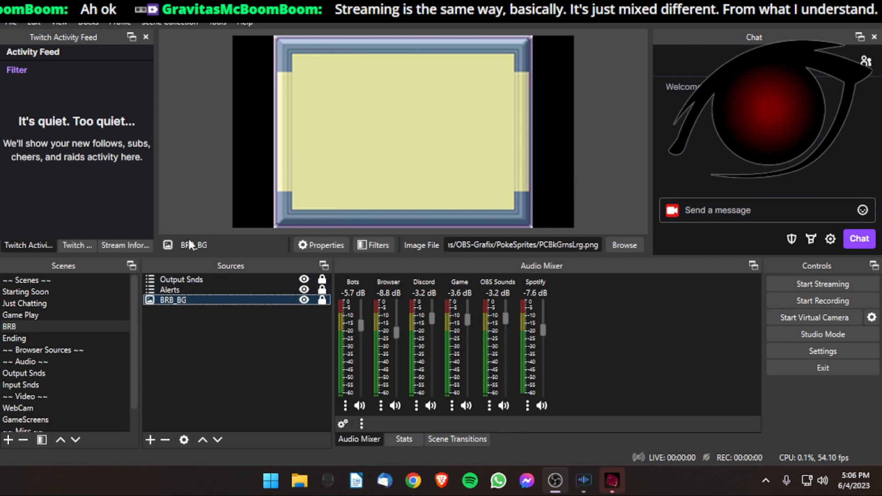
Unlock BRB_BG and reset its transform
{"action": "left_click", "coordinate": [322, 300]}
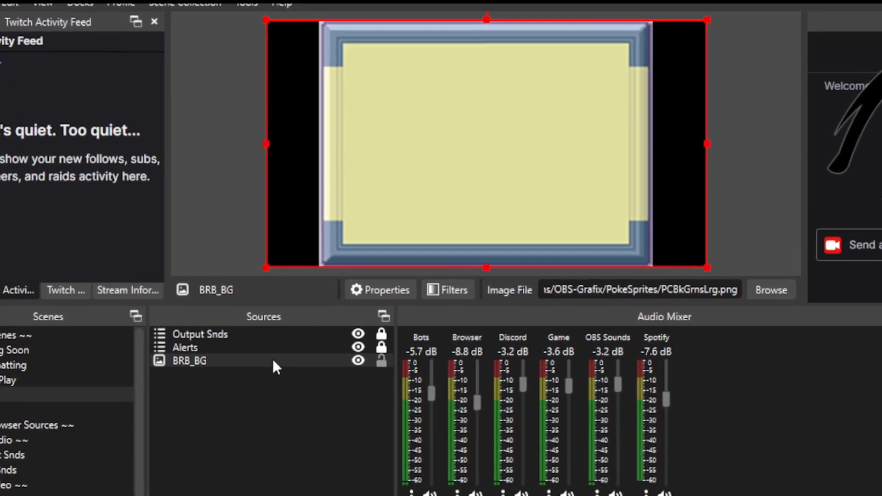
{"action": "right_click", "coordinate": [274, 362]}
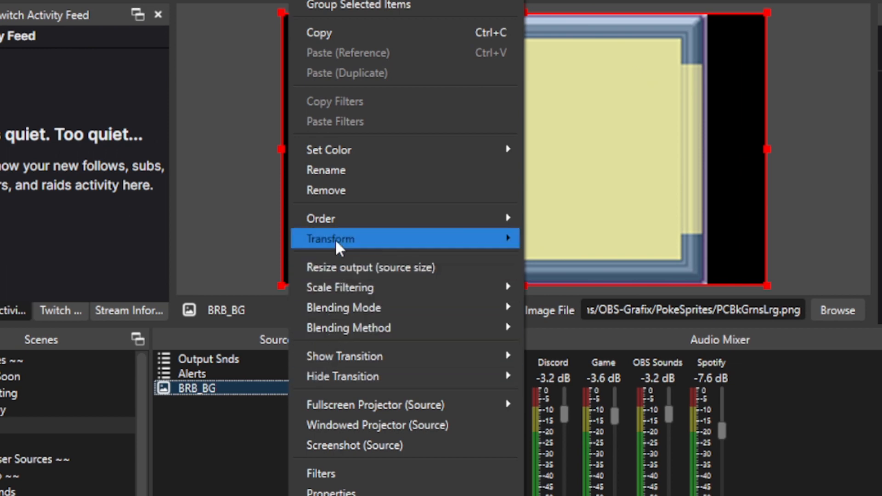
{"action": "mouse_move", "coordinate": [335, 239]}
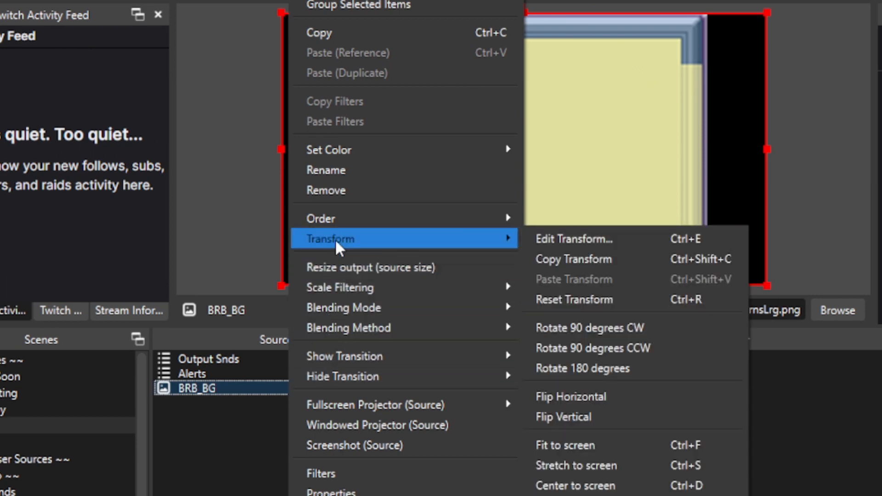
{"action": "left_click", "coordinate": [562, 302]}
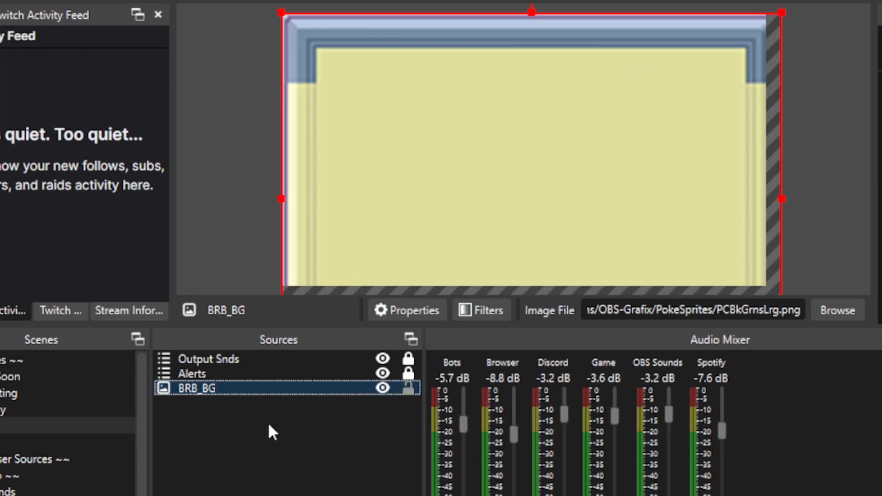
Browse the PokeSprites folder for a BRB_BG image, then load fractal.jpeg from the OBS-Grafix BackGrounds folder
{"action": "right_click", "coordinate": [227, 390]}
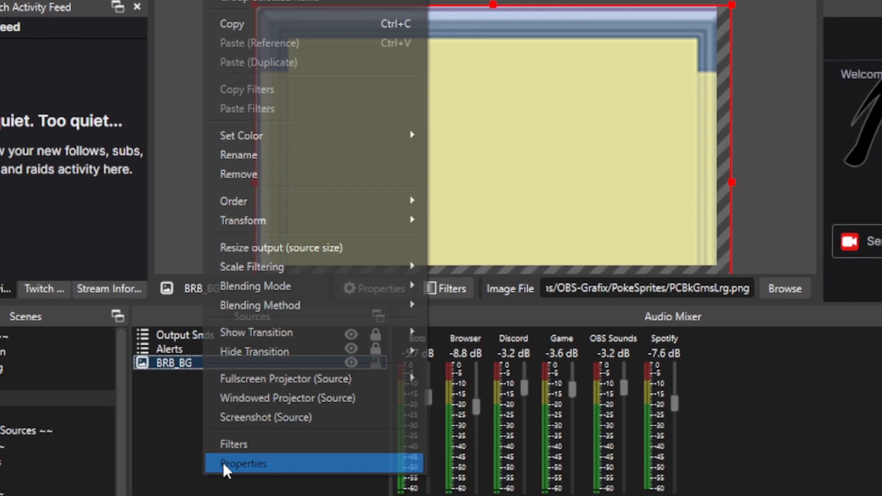
{"action": "left_click", "coordinate": [248, 486]}
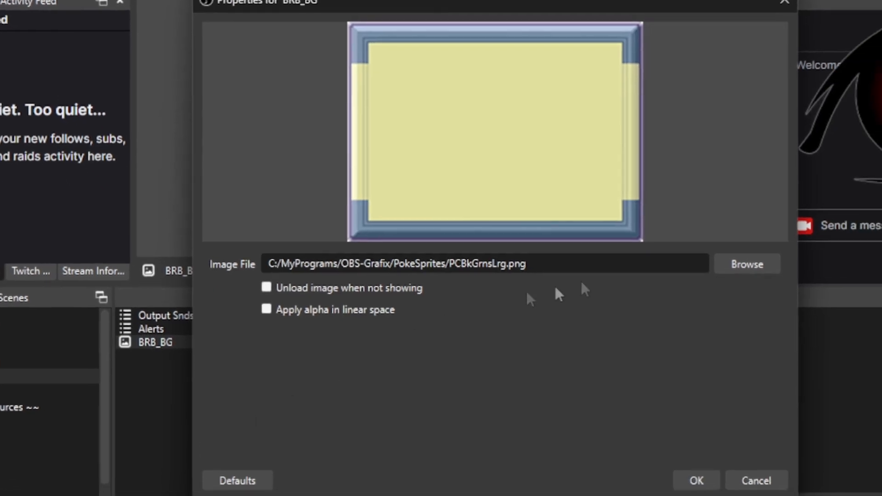
{"action": "left_click", "coordinate": [742, 266]}
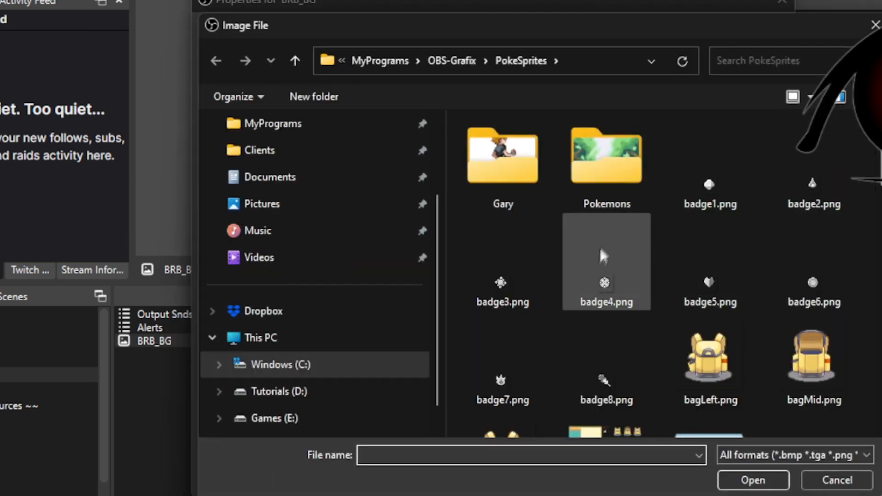
{"action": "scroll", "coordinate": [601, 263], "scroll_direction": "down", "scroll_amount": 15}
{"action": "scroll", "coordinate": [653, 258], "scroll_direction": "down", "scroll_amount": 3}
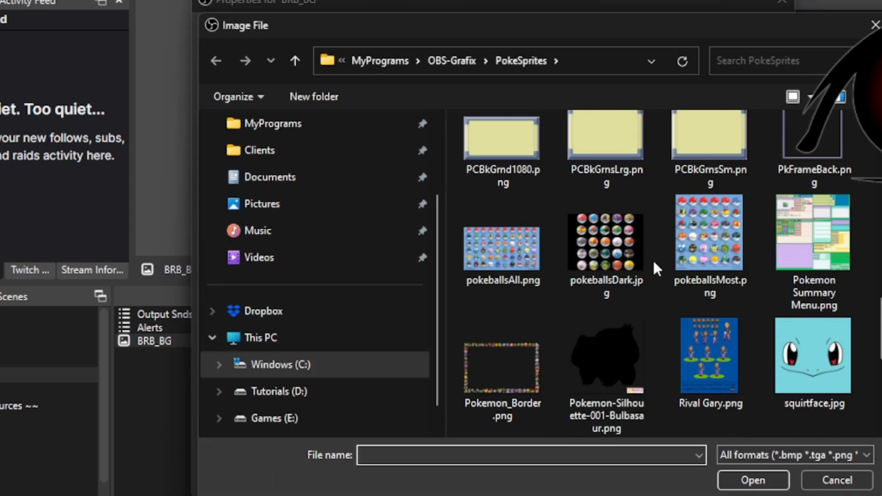
{"action": "scroll", "coordinate": [654, 259], "scroll_direction": "down", "scroll_amount": 6}
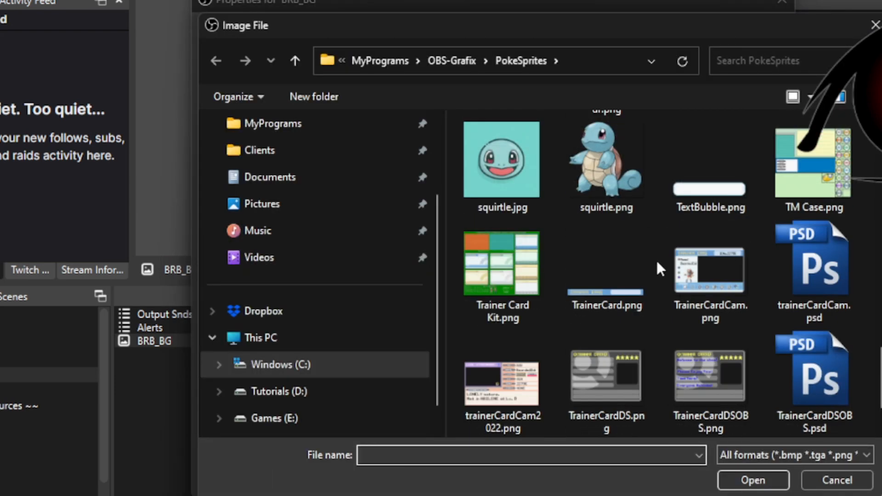
{"action": "scroll", "coordinate": [657, 259], "scroll_direction": "down", "scroll_amount": 2}
{"action": "scroll", "coordinate": [661, 257], "scroll_direction": "up", "scroll_amount": 20}
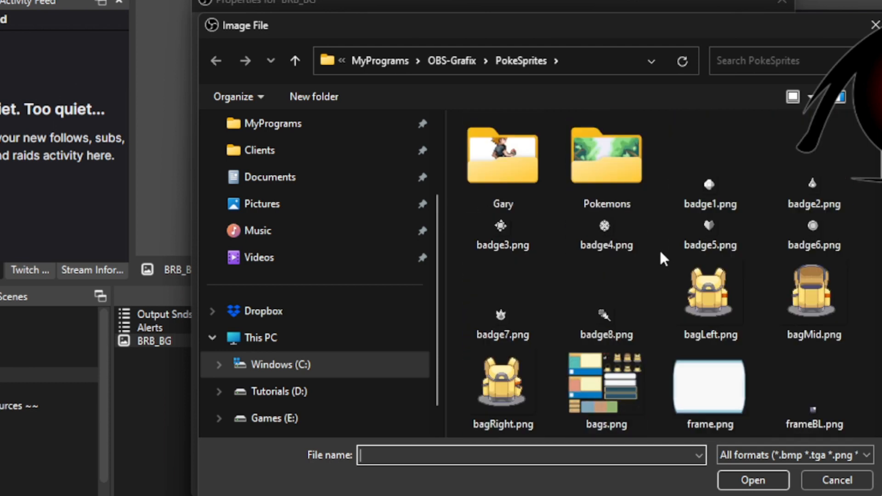
{"action": "left_click", "coordinate": [457, 58]}
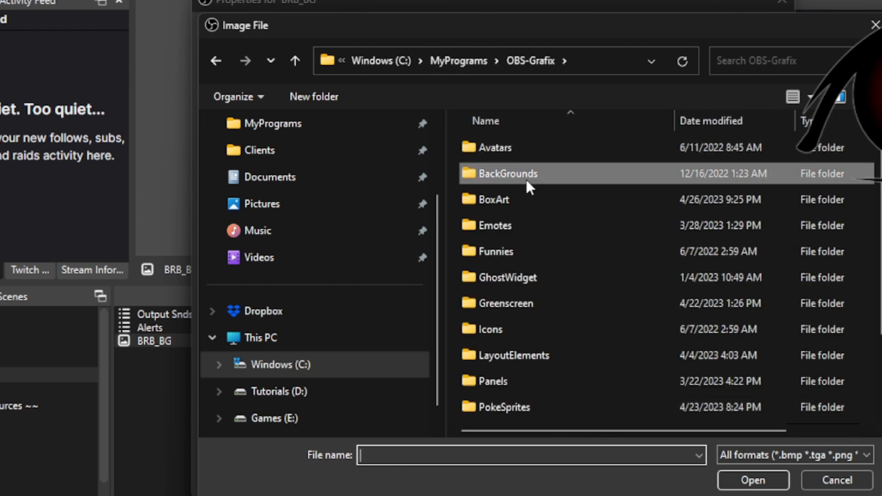
{"action": "double_click", "coordinate": [526, 177]}
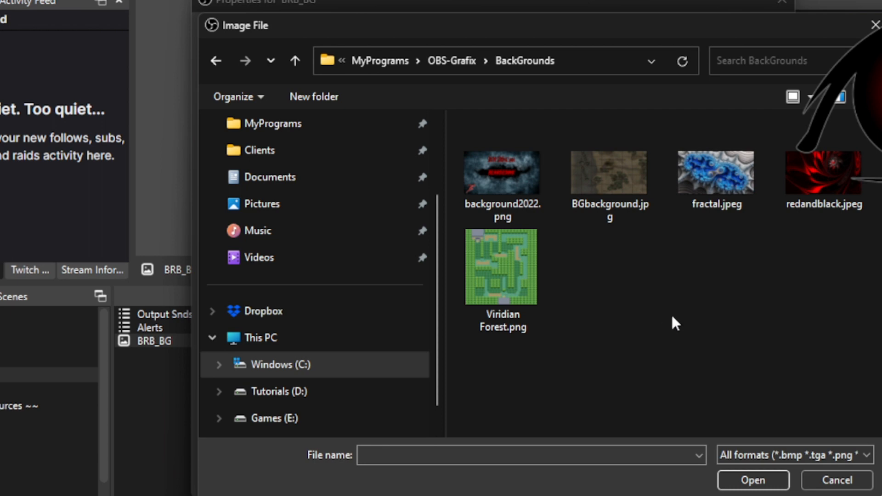
{"action": "left_click", "coordinate": [717, 184]}
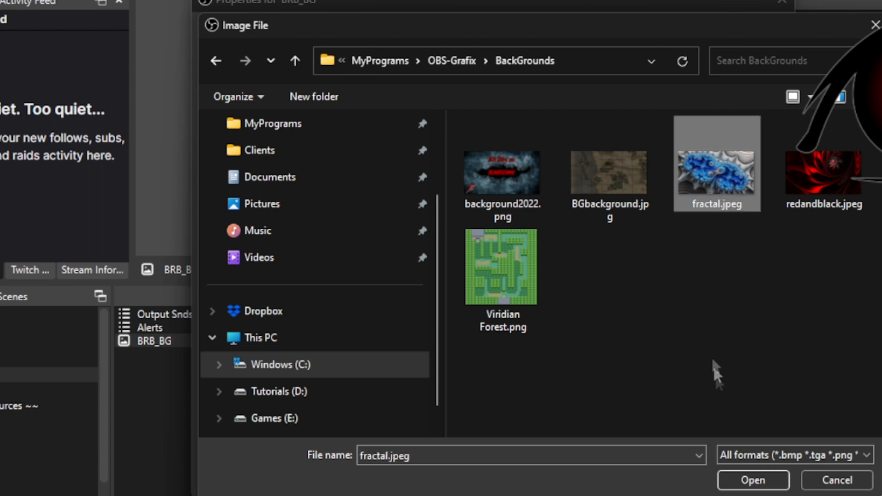
{"action": "left_click", "coordinate": [749, 482]}
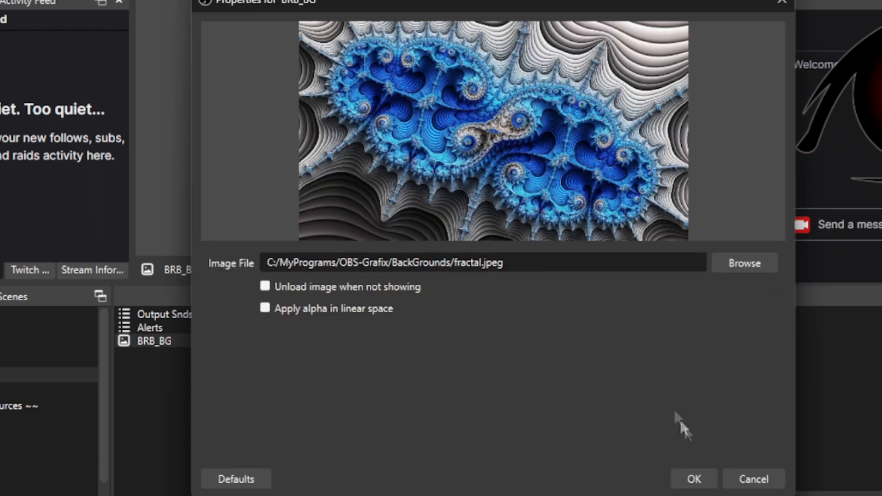
{"action": "left_click", "coordinate": [694, 476]}
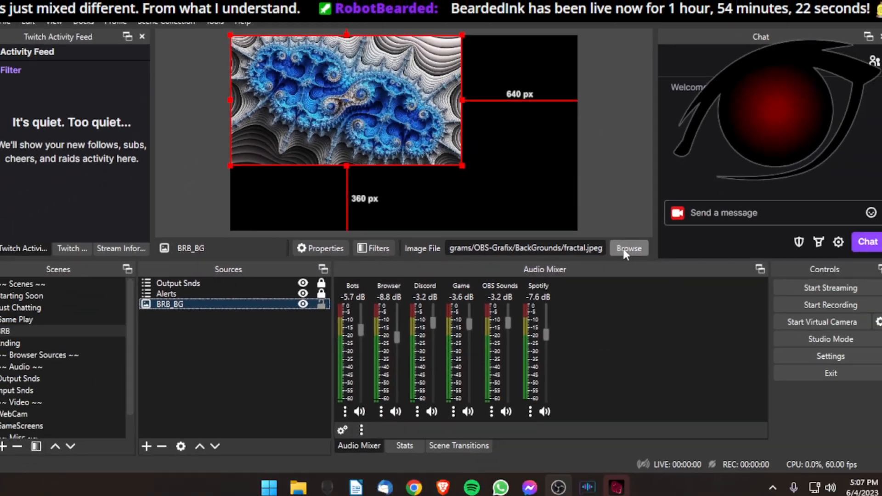
Set the BRB_BG image to redandblack.jpeg from the BackGrounds folder and lock the source
{"action": "left_click", "coordinate": [624, 244]}
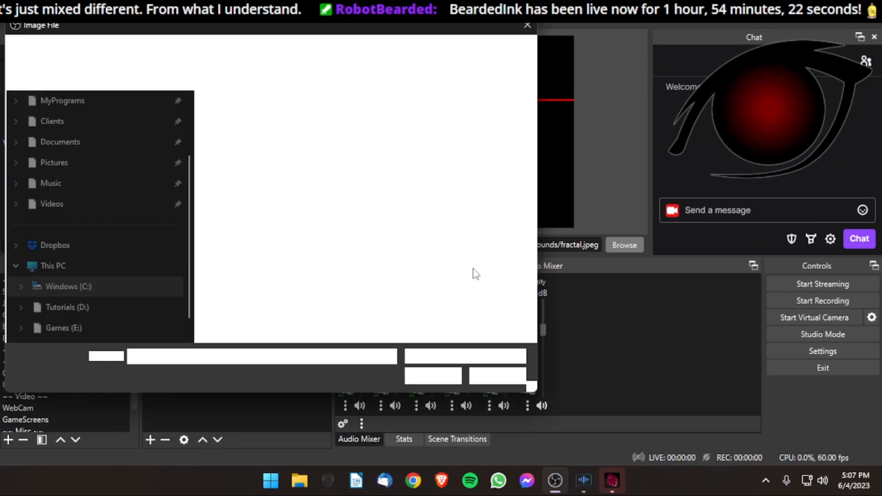
{"action": "left_click", "coordinate": [514, 114]}
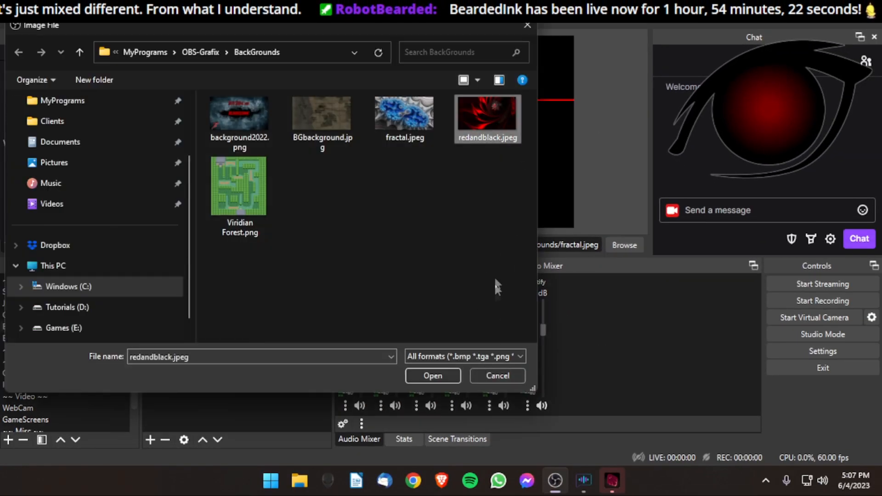
{"action": "left_click", "coordinate": [438, 376]}
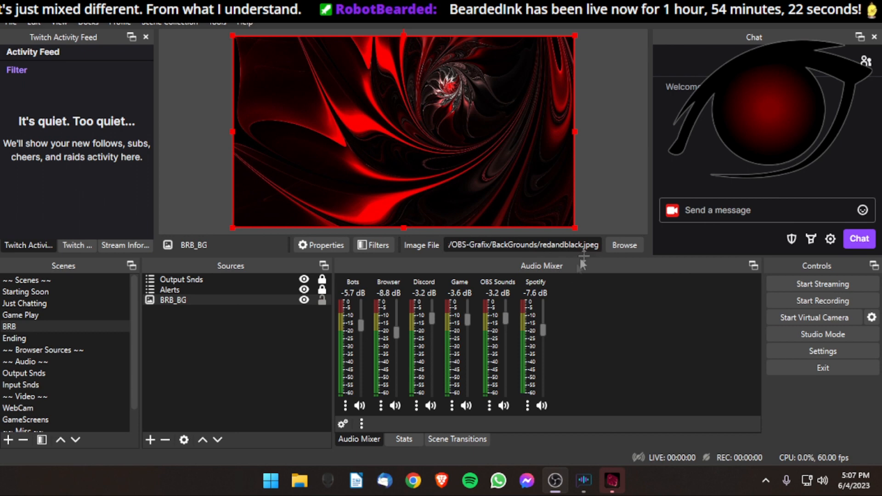
{"action": "left_click", "coordinate": [294, 338]}
{"action": "left_click", "coordinate": [321, 300]}
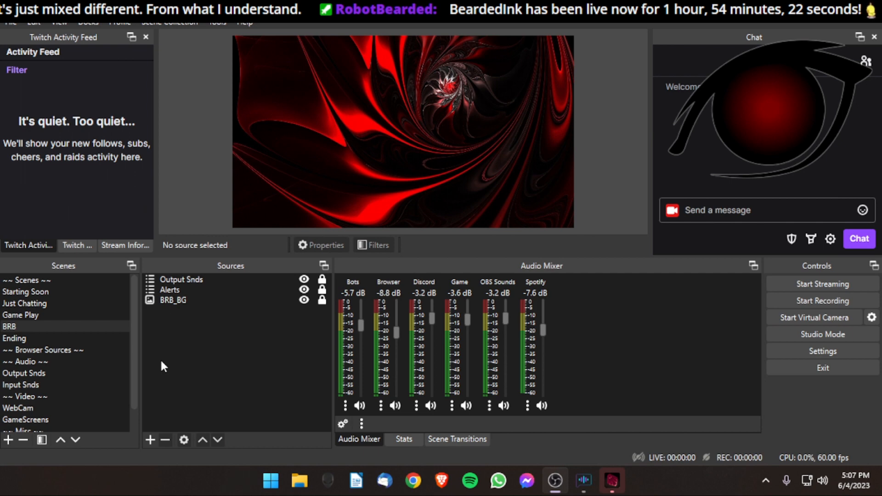
Add a new Text (GDI+) source named "BRB Ecplain" to the BRB scene
{"action": "left_click", "coordinate": [155, 437]}
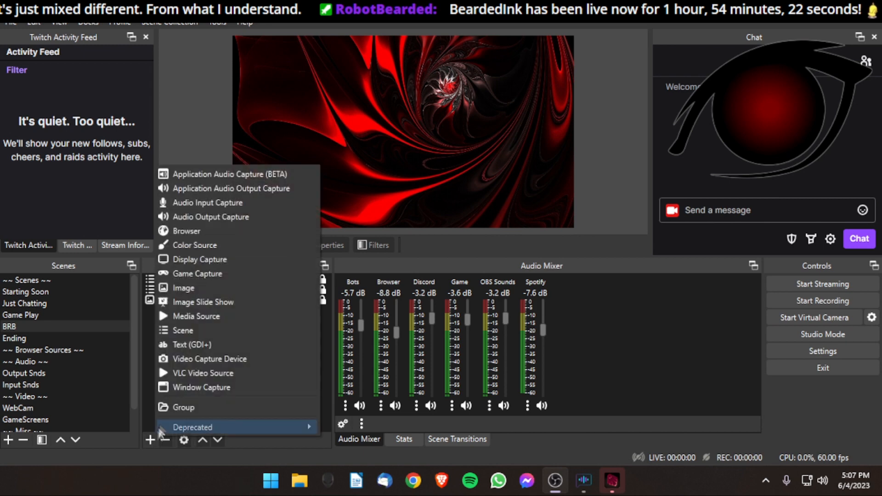
{"action": "left_click", "coordinate": [203, 347]}
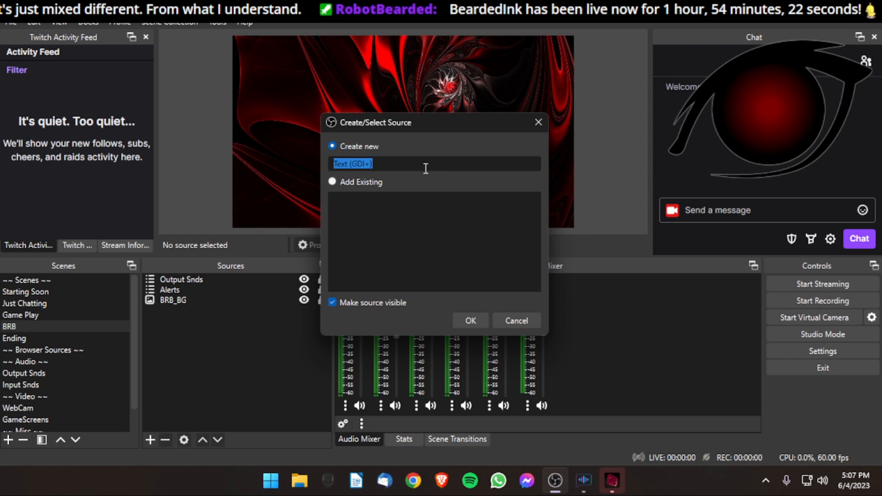
{"action": "type", "text": "BRB"}
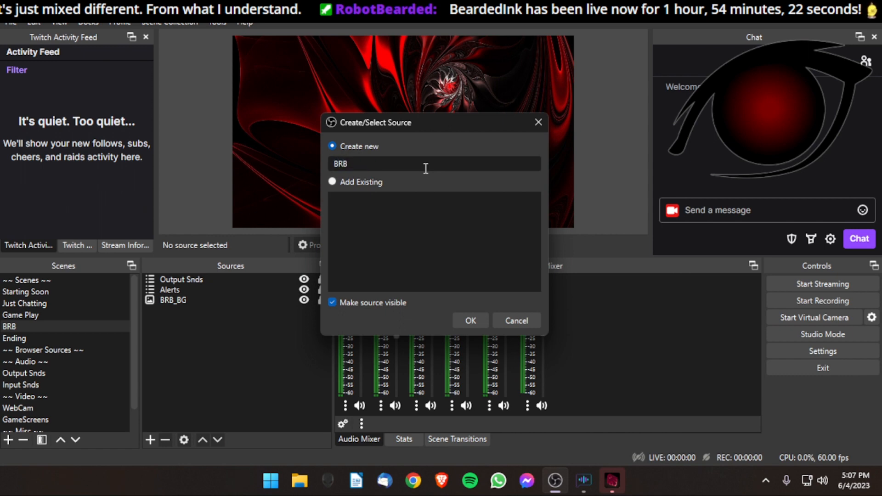
{"action": "type", "text": " Ecplain"}
{"action": "key", "text": "Return"}
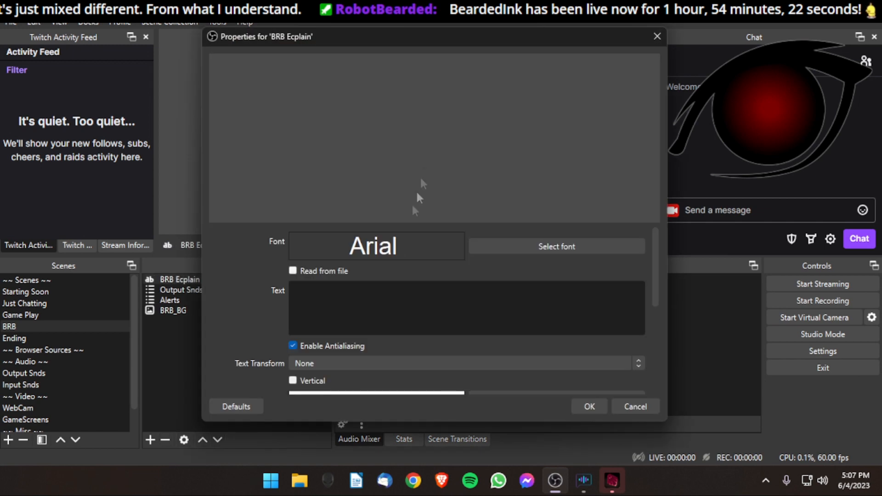
Set the text source's font to ChunkFive Roman in Roman style at size 72
{"action": "left_click", "coordinate": [526, 248]}
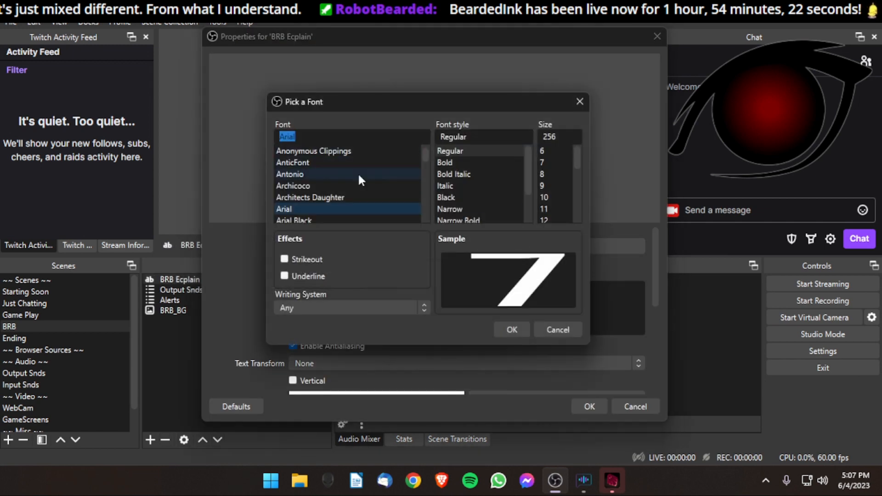
{"action": "scroll", "coordinate": [358, 173], "scroll_direction": "down", "scroll_amount": 6}
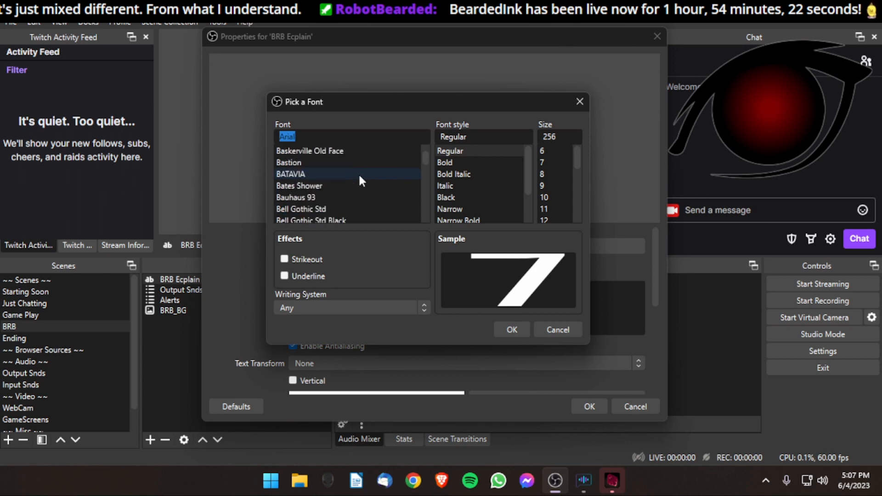
{"action": "left_click", "coordinate": [312, 197]}
{"action": "scroll", "coordinate": [326, 204], "scroll_direction": "down", "scroll_amount": 10}
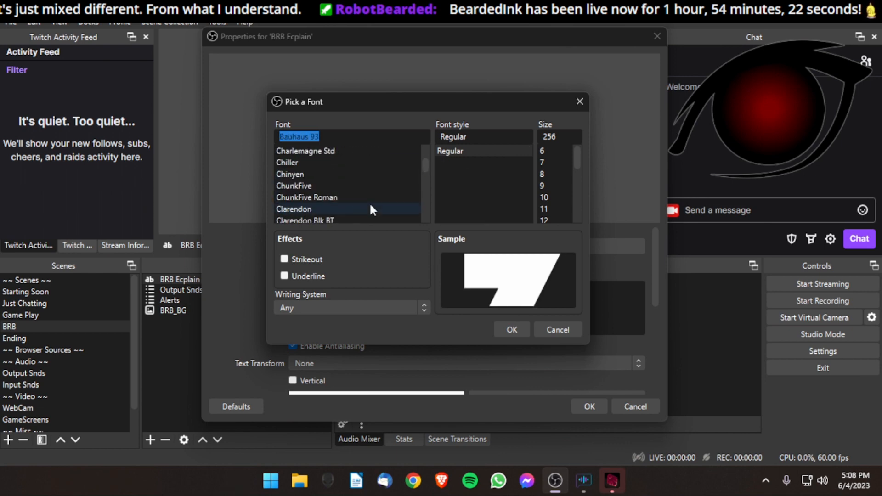
{"action": "left_click", "coordinate": [308, 186]}
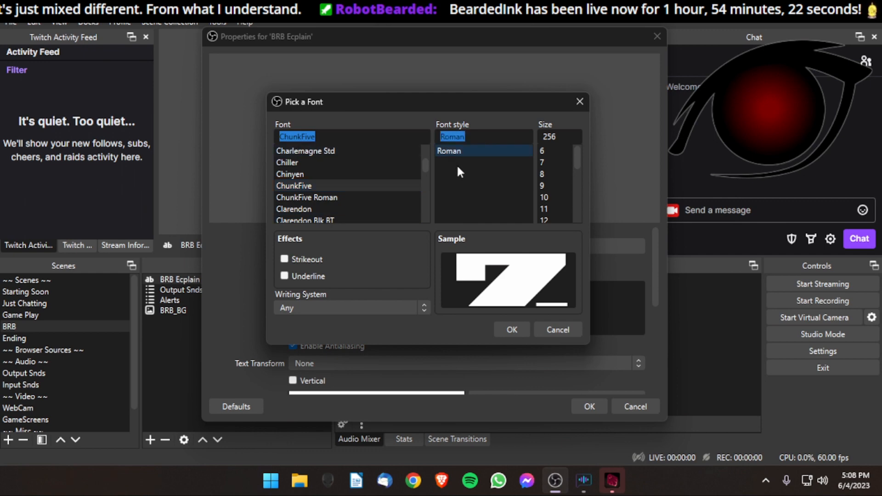
{"action": "left_click", "coordinate": [315, 195]}
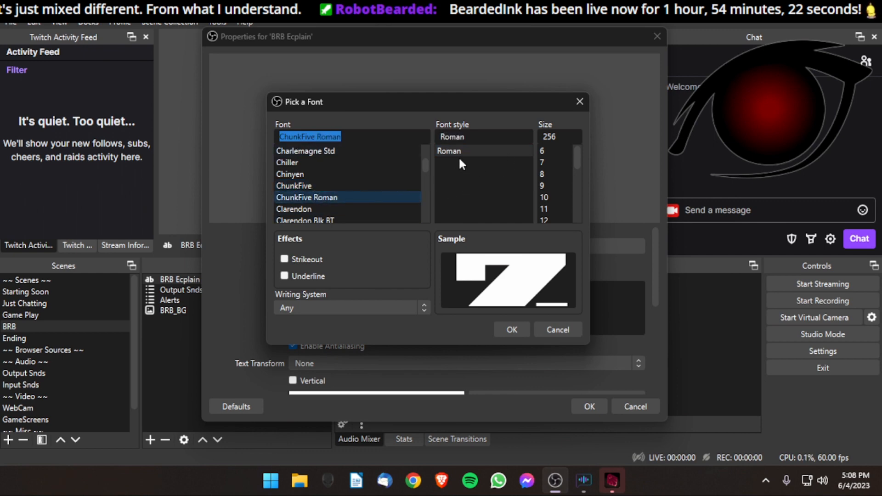
{"action": "scroll", "coordinate": [555, 164], "scroll_direction": "down", "scroll_amount": 4}
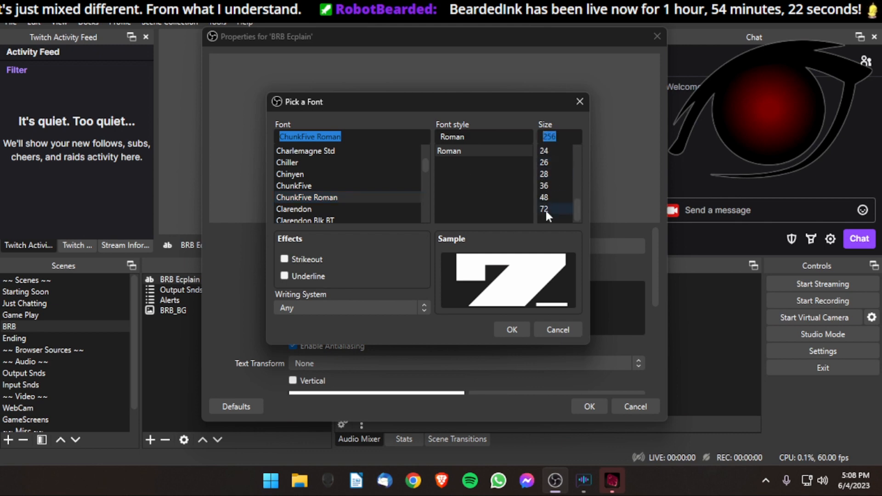
{"action": "left_click", "coordinate": [544, 209]}
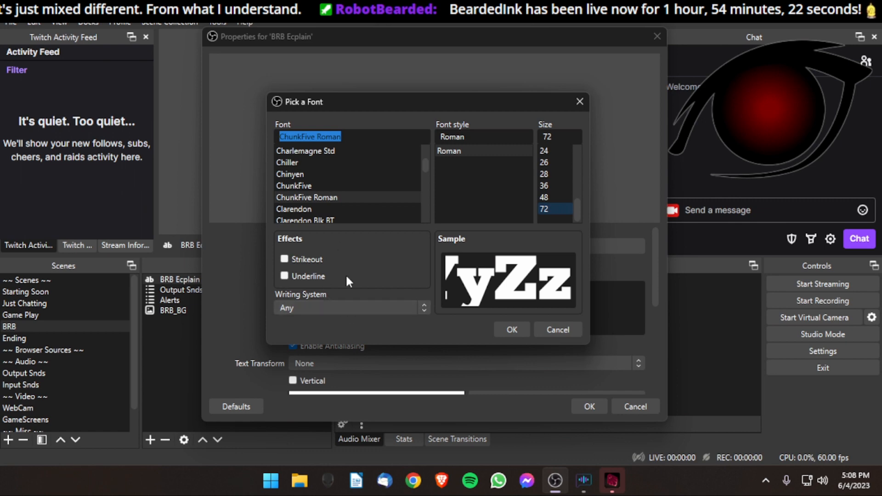
{"action": "left_click", "coordinate": [509, 330]}
Look over the text formatting options and enter "BRB! Bearded is taking a pee!" as the source's text
{"action": "scroll", "coordinate": [276, 289], "scroll_direction": "down", "scroll_amount": 5}
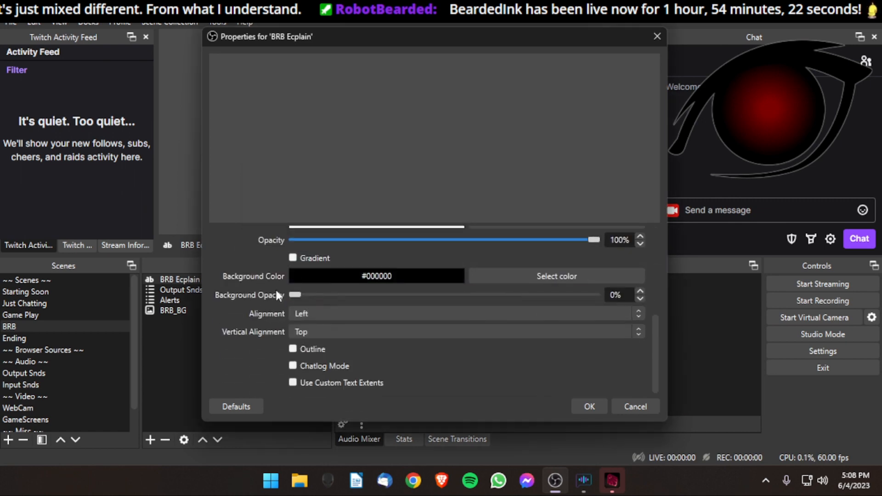
{"action": "scroll", "coordinate": [274, 288], "scroll_direction": "up", "scroll_amount": 3}
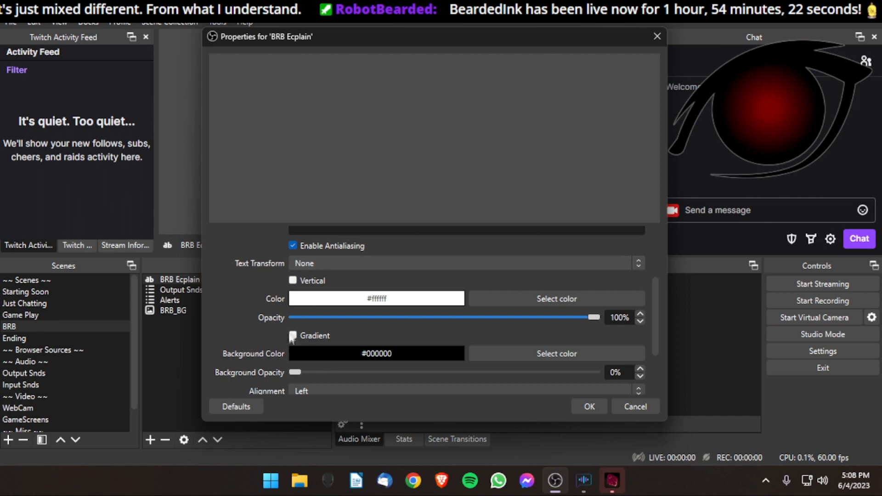
{"action": "scroll", "coordinate": [271, 338], "scroll_direction": "down", "scroll_amount": 1}
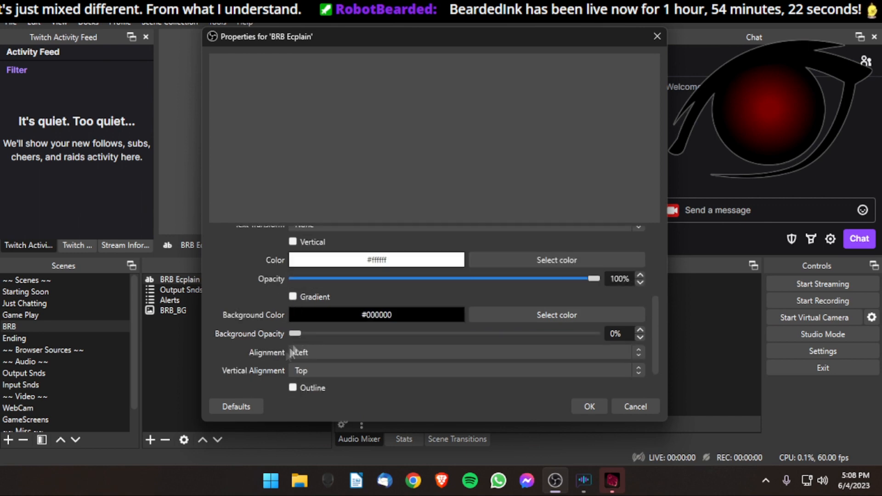
{"action": "scroll", "coordinate": [269, 367], "scroll_direction": "up", "scroll_amount": 4}
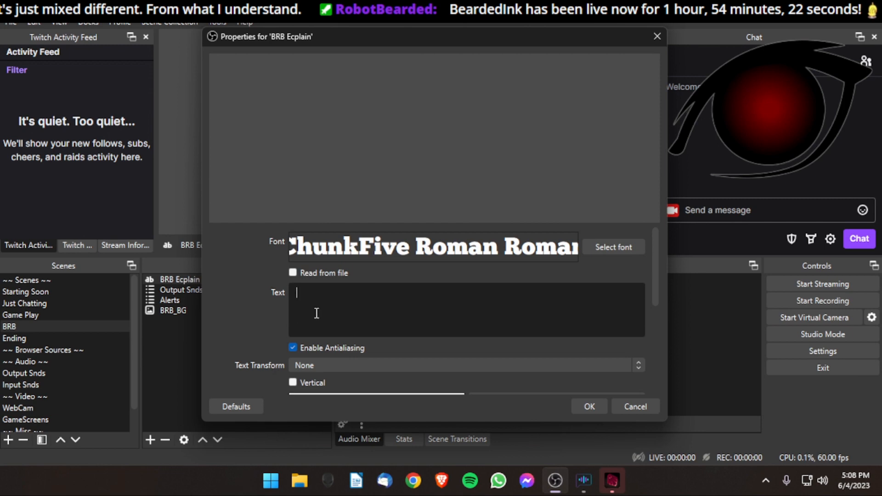
{"action": "left_click", "coordinate": [415, 298]}
{"action": "type", "text": "BRB! Be"}
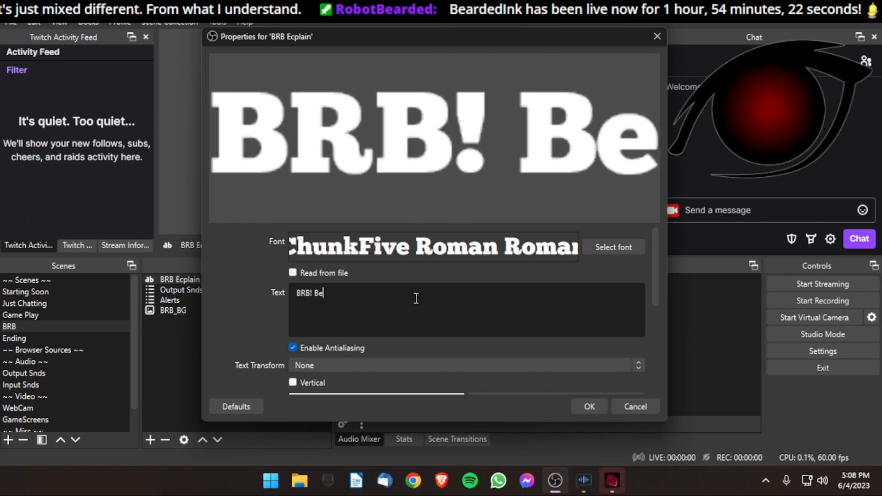
{"action": "type", "text": "arded is taking a pee!"}
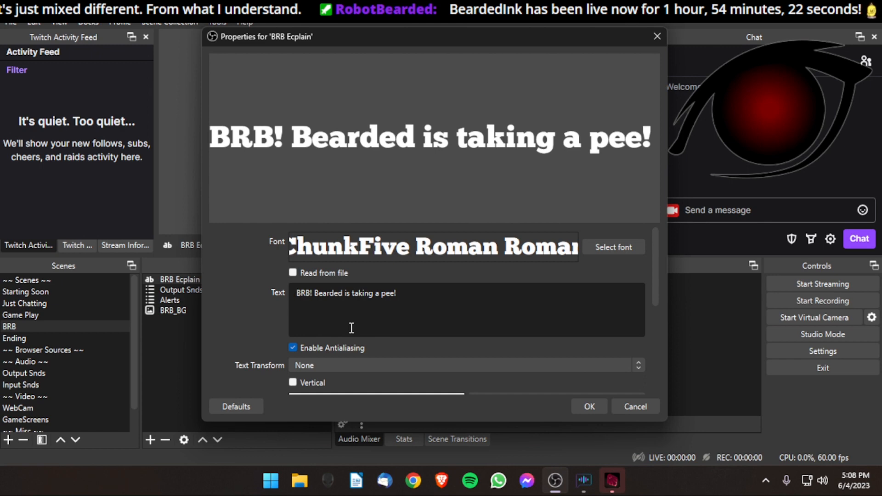
Pad the start of the text with spaces, remove the trailing space, and apply the text source's properties
{"action": "left_click", "coordinate": [405, 295]}
{"action": "left_click", "coordinate": [297, 296]}
{"action": "left_click", "coordinate": [301, 299]}
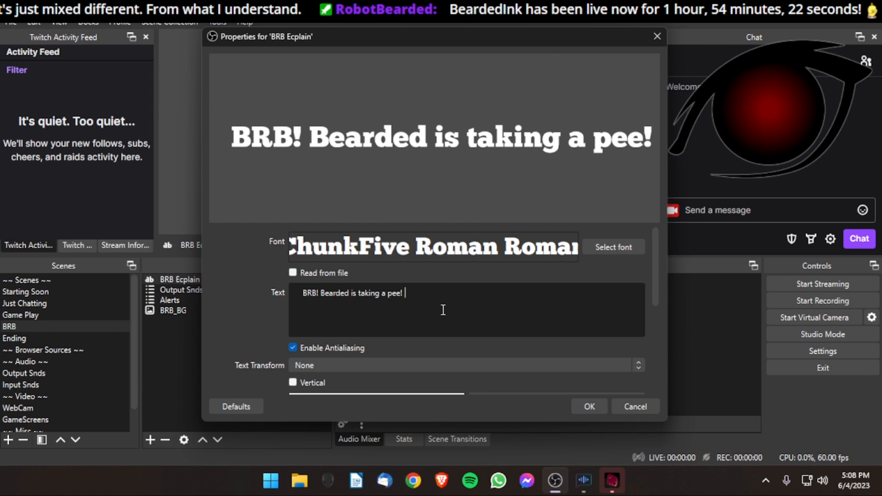
{"action": "key", "text": "BackSpace"}
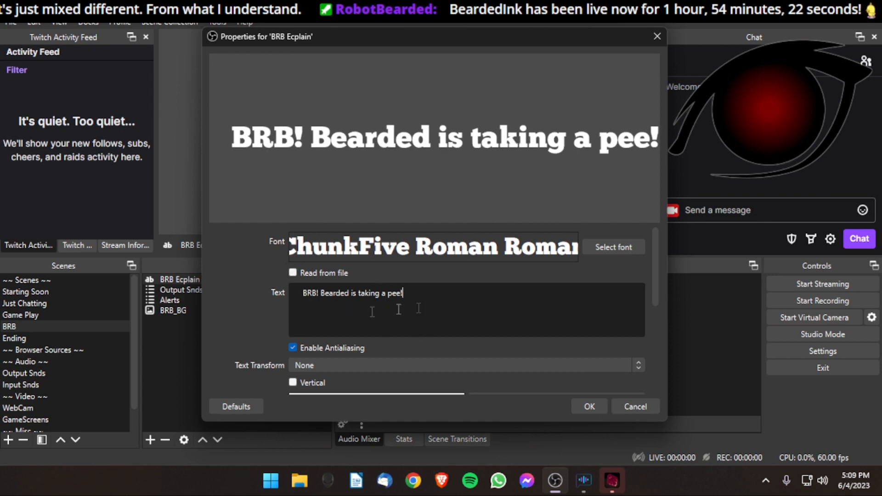
{"action": "left_click", "coordinate": [589, 407]}
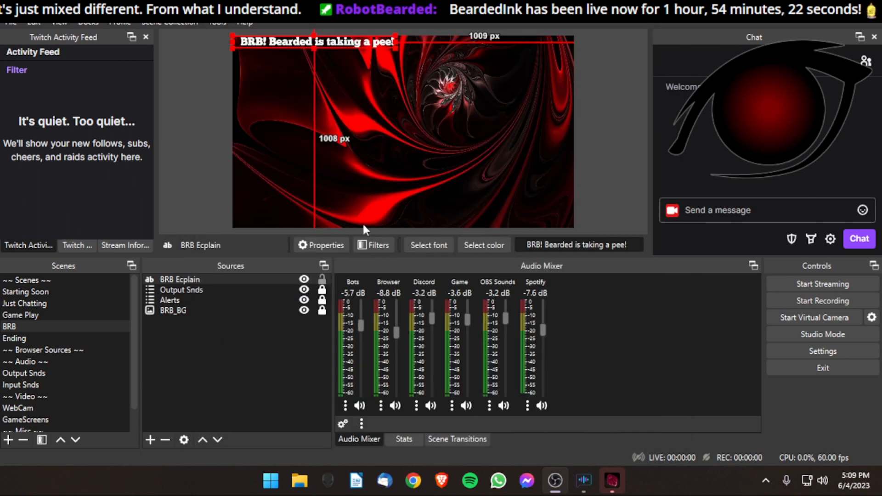
Enlarge the BRB text source proportionally until it spans slightly more than the canvas width
{"action": "mouse_move", "coordinate": [395, 48]}
{"action": "left_mouse_down"}
{"action": "mouse_move", "coordinate": [431, 64]}
{"action": "mouse_move", "coordinate": [406, 64]}
{"action": "mouse_move", "coordinate": [402, 54]}
{"action": "left_mouse_up"}
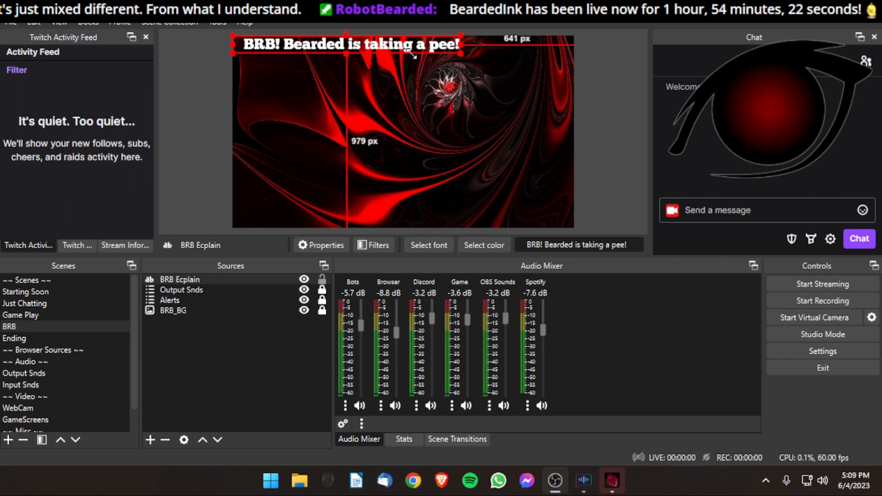
{"action": "left_click", "coordinate": [462, 53]}
{"action": "left_click_drag", "start_coordinate": [451, 43], "coordinate": [475, 65]}
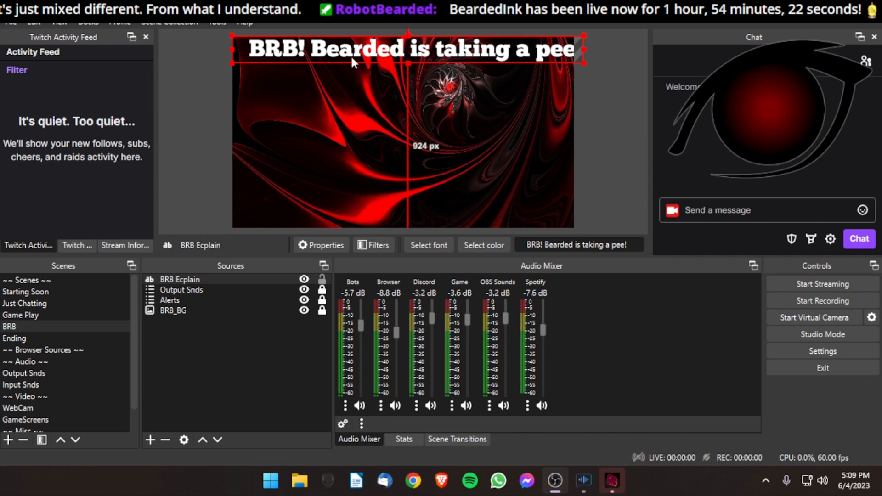
Move the BRB text to the bottom edge of the canvas and narrow it to fit the canvas width
{"action": "left_click_drag", "start_coordinate": [353, 57], "coordinate": [353, 218]}
{"action": "key", "text": "Right"}
{"action": "key", "text": "Right"}
{"action": "key", "text": "Right"}
{"action": "key", "text": "Right"}
{"action": "key", "text": "Right"}
{"action": "key", "text": "Right"}
{"action": "key", "text": "Right"}
{"action": "key", "text": "Right"}
{"action": "key", "text": "Right"}
{"action": "key", "text": "Right"}
{"action": "key", "text": "Right"}
{"action": "key", "text": "Right"}
{"action": "key", "text": "Right"}
{"action": "key", "text": "Right"}
{"action": "key", "text": "Right"}
{"action": "key", "text": "Right"}
{"action": "key", "text": "Right"}
{"action": "key", "text": "Right"}
{"action": "key", "text": "Right"}
{"action": "key", "text": "Right"}
{"action": "key", "text": "Right"}
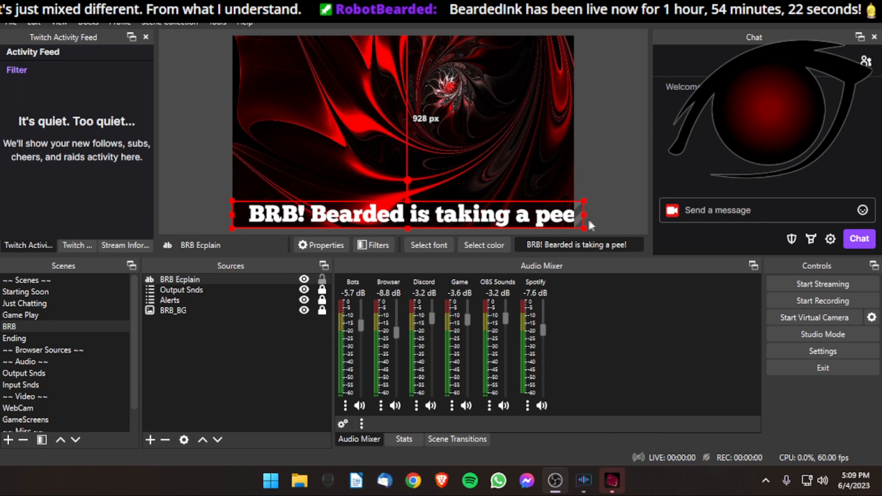
{"action": "left_click_drag", "start_coordinate": [582, 216], "coordinate": [575, 217]}
{"action": "left_click", "coordinate": [587, 189]}
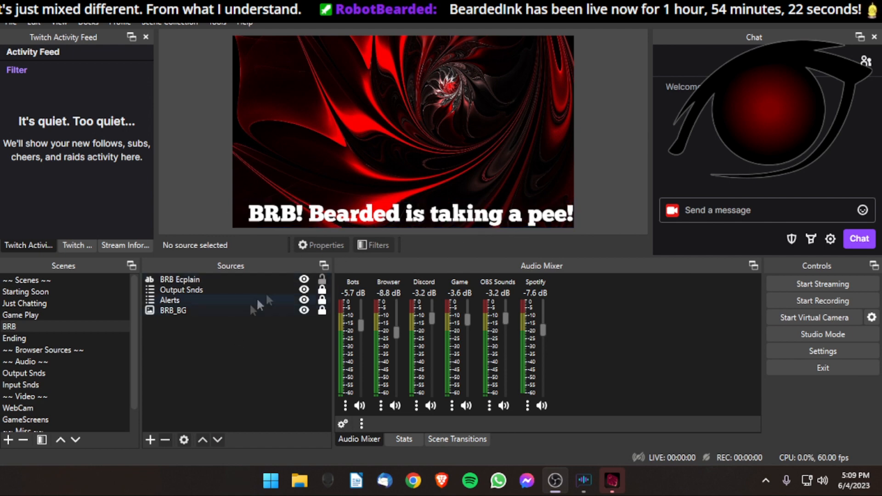
Lock the BRB text source and correct its name to "BRB Explain"
{"action": "left_click", "coordinate": [322, 281]}
{"action": "right_click", "coordinate": [207, 286]}
{"action": "left_click", "coordinate": [175, 279]}
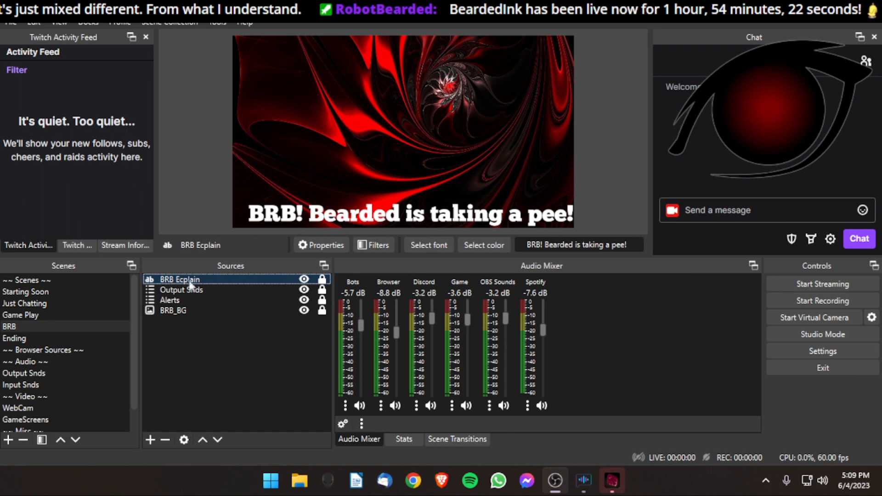
{"action": "right_click", "coordinate": [182, 282]}
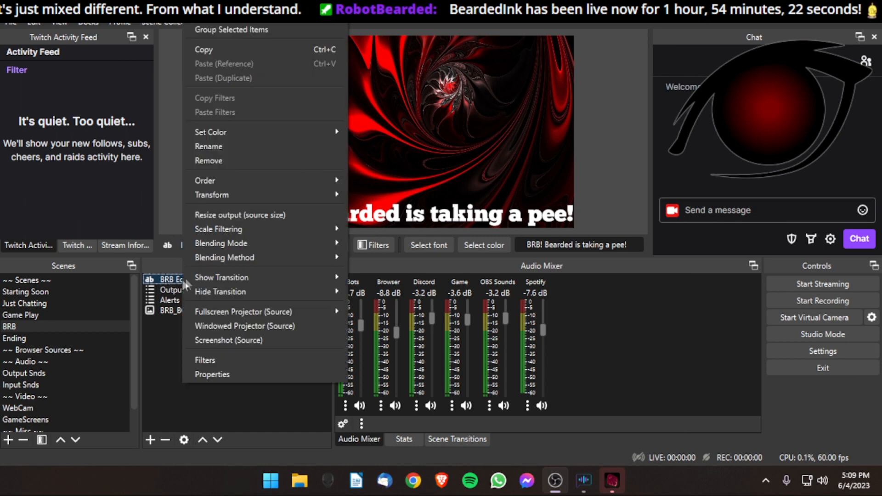
{"action": "left_click", "coordinate": [216, 146]}
{"action": "left_click_drag", "start_coordinate": [182, 279], "coordinate": [185, 279]}
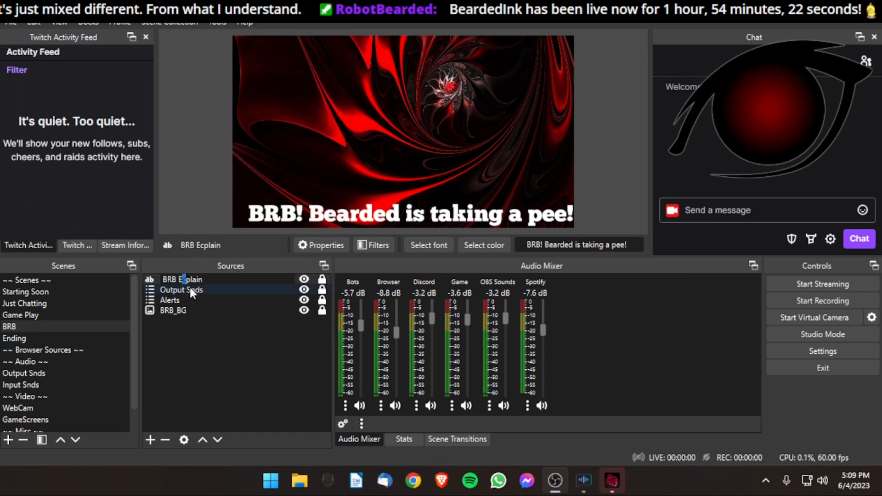
{"action": "type", "text": "x"}
{"action": "left_click", "coordinate": [222, 280]}
{"action": "key", "text": "Return"}
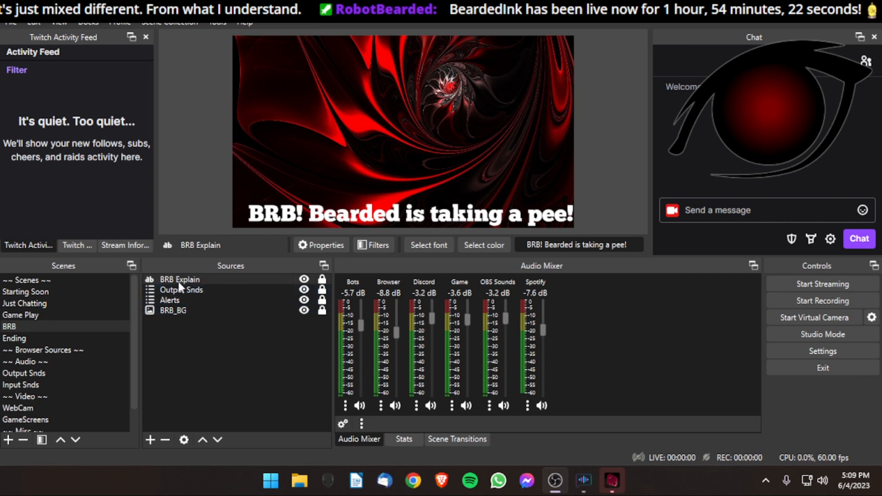
Add a Scroll filter to the BRB Explain source and set its horizontal speed to 65
{"action": "right_click", "coordinate": [178, 279]}
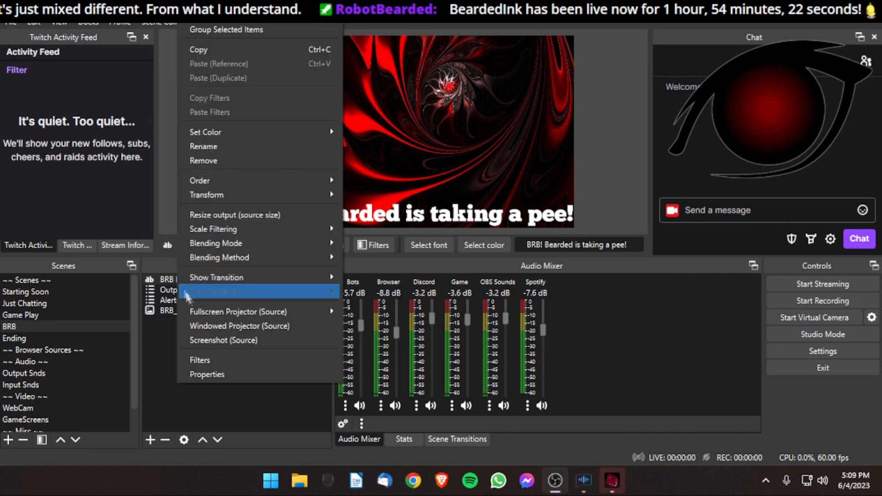
{"action": "left_click", "coordinate": [197, 360]}
{"action": "left_click_drag", "start_coordinate": [403, 1], "coordinate": [394, 40]}
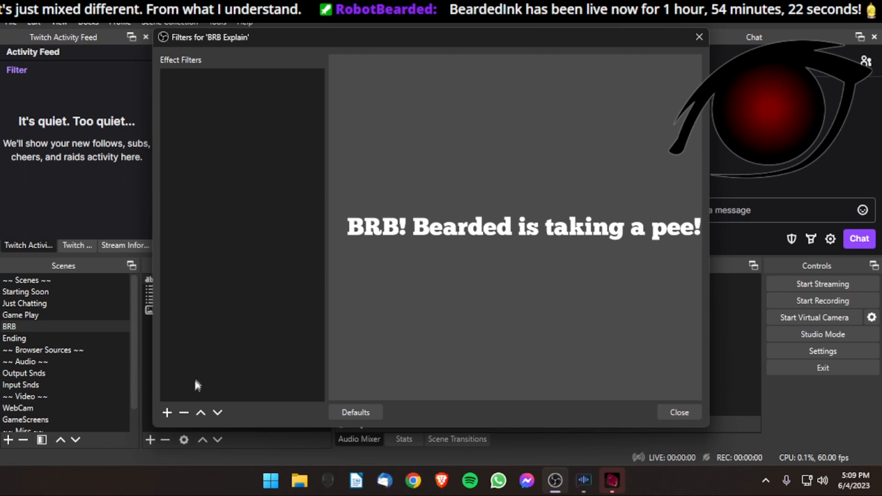
{"action": "left_click", "coordinate": [167, 412]}
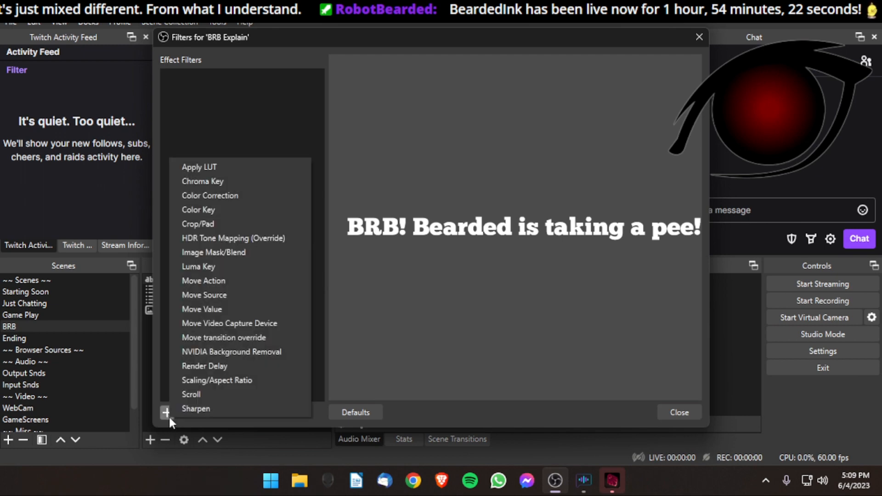
{"action": "left_click", "coordinate": [206, 395]}
{"action": "left_click", "coordinate": [398, 249]}
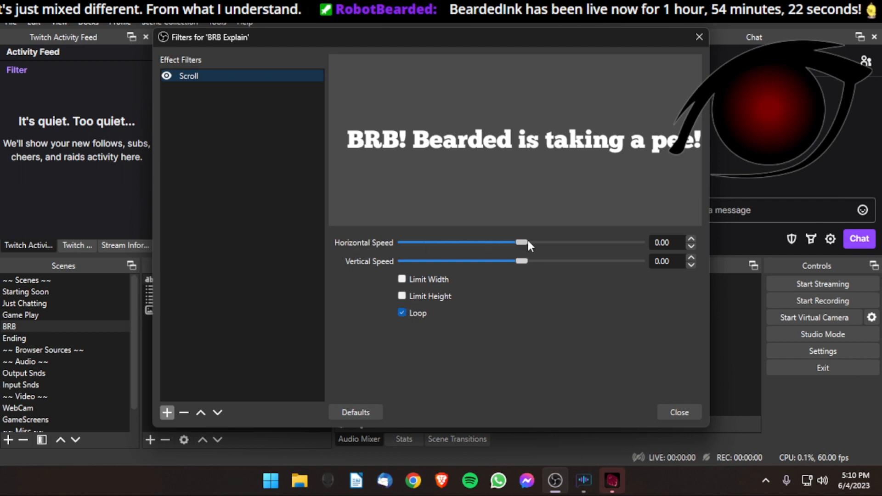
{"action": "mouse_move", "coordinate": [526, 240]}
{"action": "left_mouse_down"}
{"action": "mouse_move", "coordinate": [549, 245]}
{"action": "mouse_move", "coordinate": [539, 245]}
{"action": "left_mouse_up"}
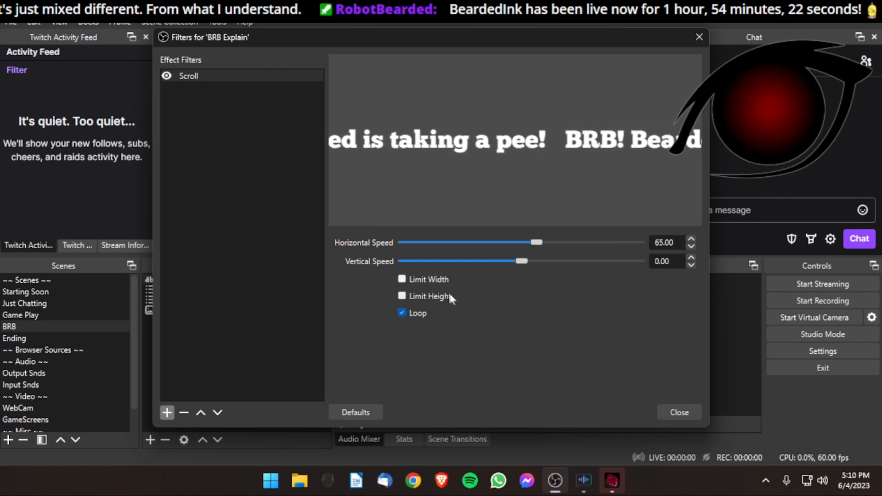
Limit the Scroll filter's width to 1920 and close the filter settings
{"action": "left_click", "coordinate": [402, 279]}
{"action": "left_click_drag", "start_coordinate": [427, 296], "coordinate": [363, 297]}
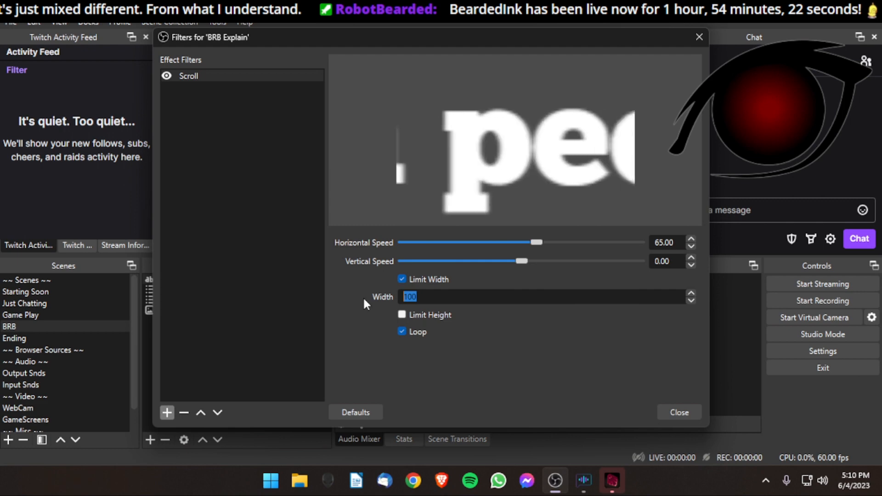
{"action": "type", "text": "1920"}
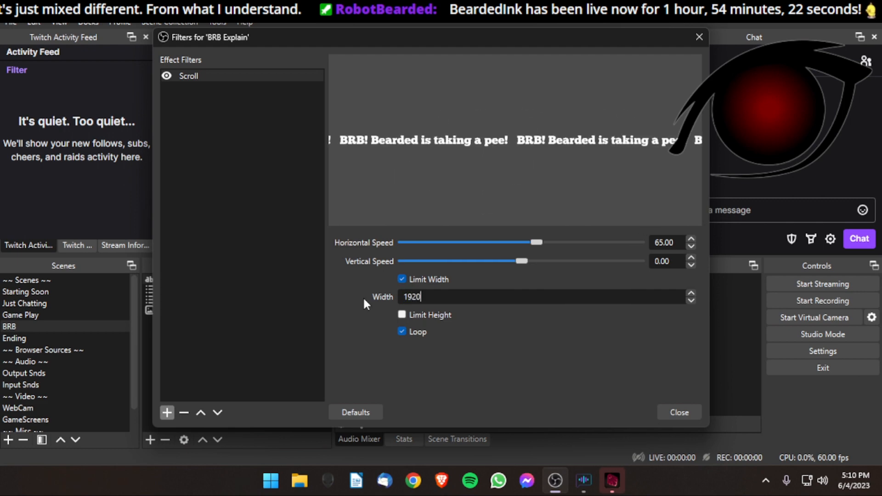
{"action": "left_click", "coordinate": [673, 412]}
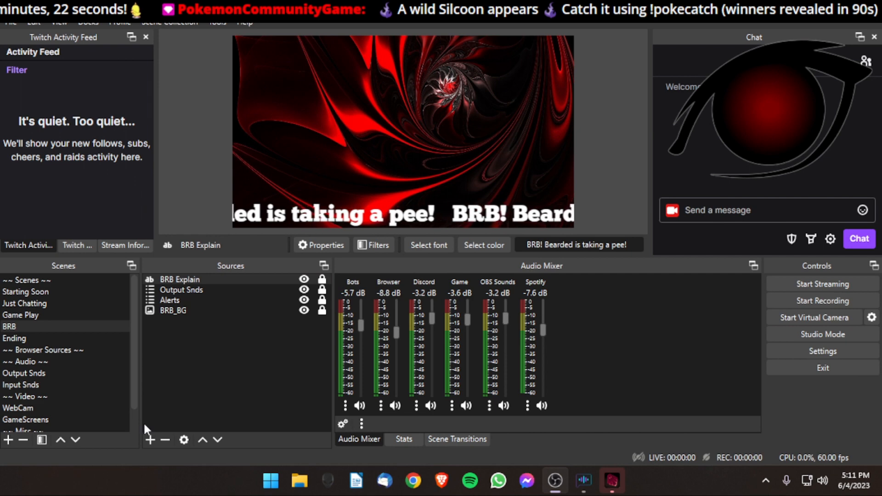
Add a new VLC Video Source named "ClipsforBRB" to the BRB scene
{"action": "left_click", "coordinate": [148, 442]}
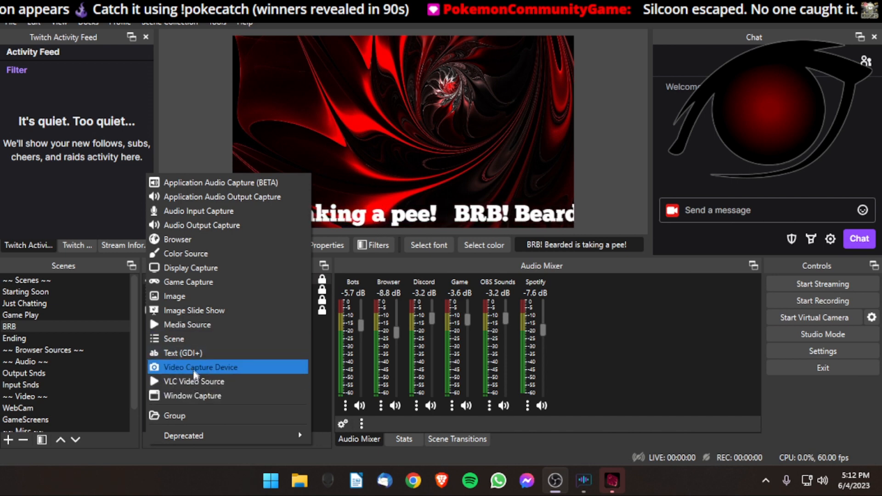
{"action": "left_click", "coordinate": [192, 382]}
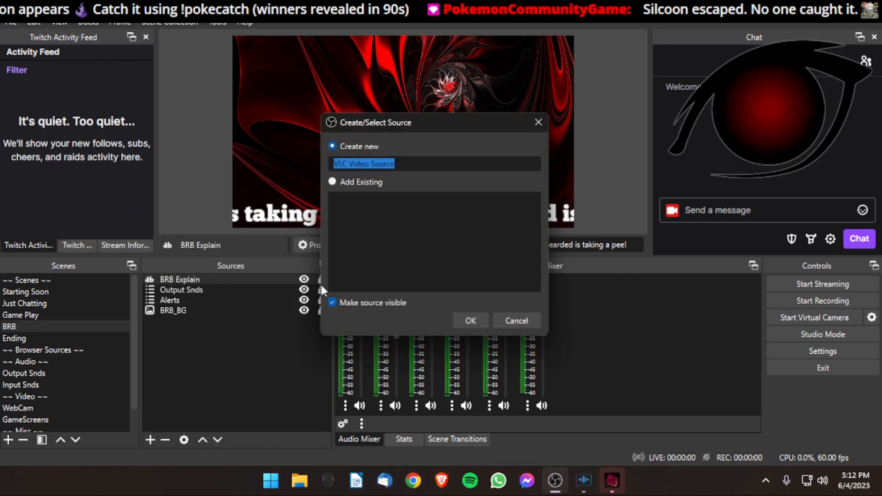
{"action": "type", "text": "Clips"}
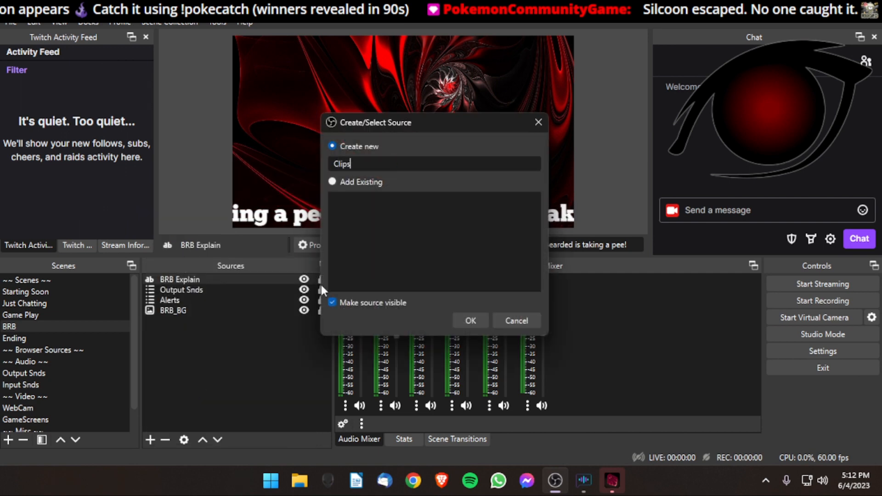
{"action": "type", "text": "for"}
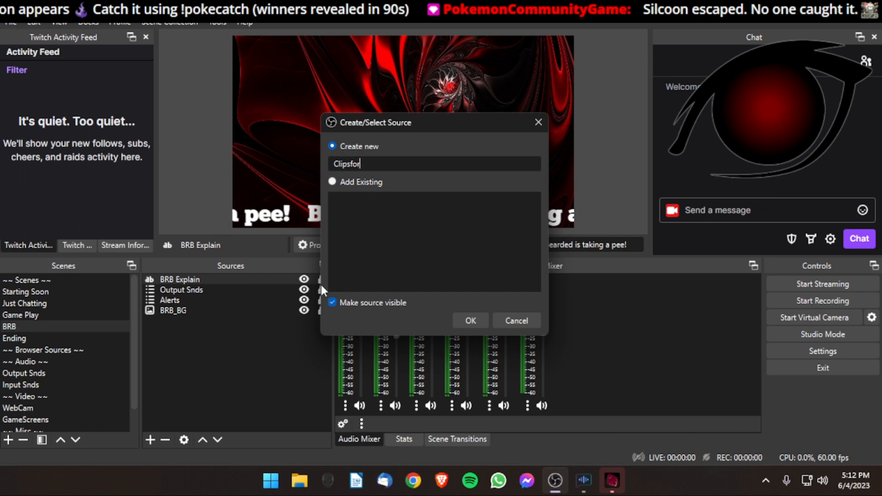
{"action": "type", "text": "BRB"}
{"action": "key", "text": "Return"}
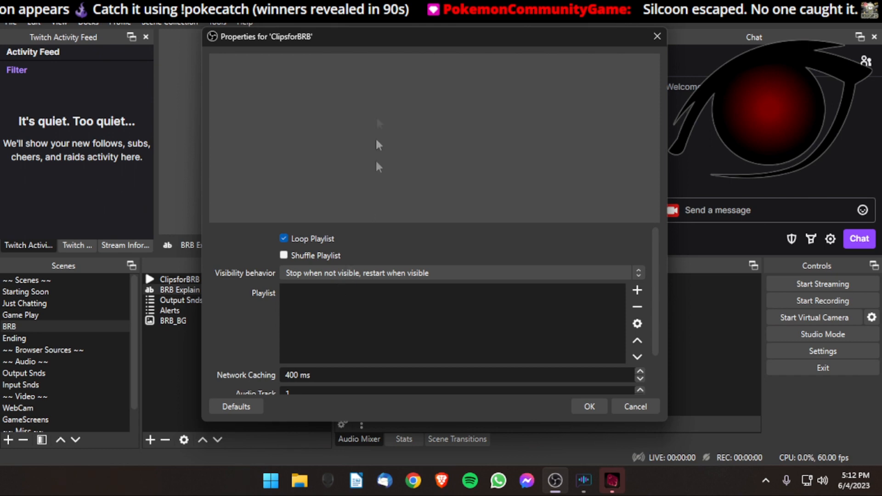
Enable Shuffle Playlist and choose "Stop when not visible, restart when visible" as the clip source's visibility behavior
{"action": "left_click_drag", "start_coordinate": [377, 41], "coordinate": [363, 39]}
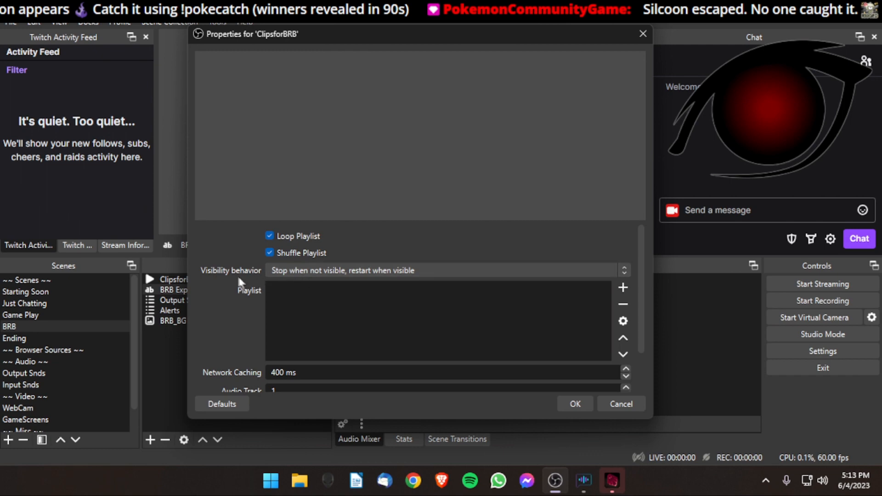
{"action": "left_click", "coordinate": [324, 270]}
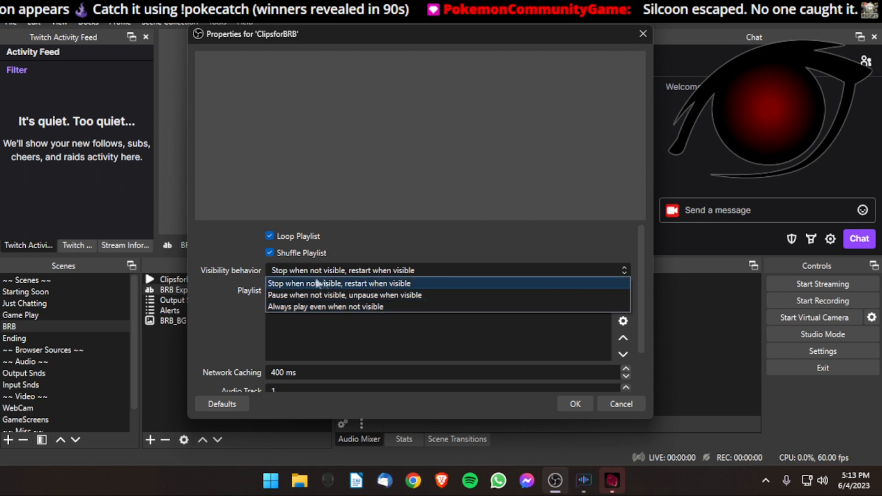
{"action": "left_click", "coordinate": [357, 285]}
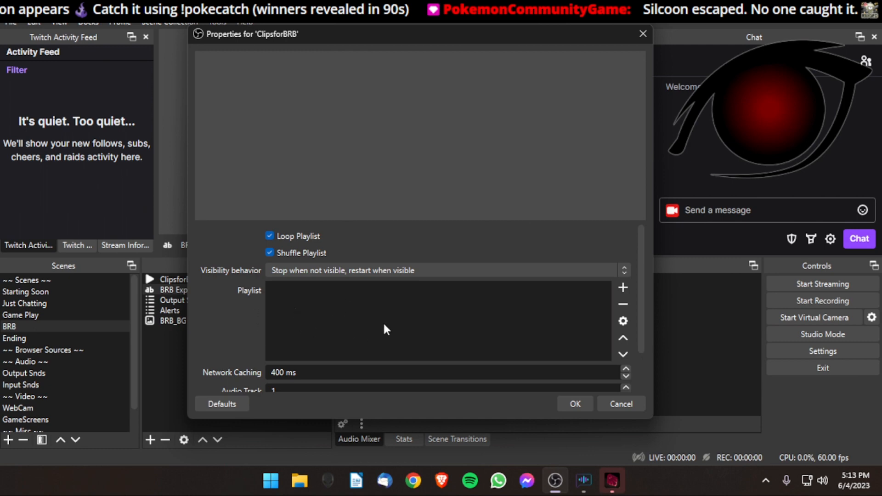
Add the Twitch Clips directory from C:/MyPrograms to the ClipsforBRB playlist and apply the source's properties
{"action": "left_click", "coordinate": [622, 290]}
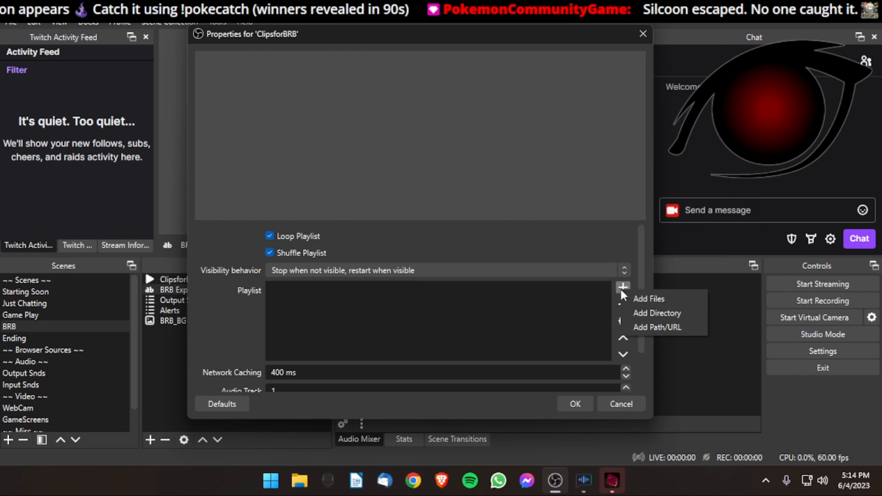
{"action": "left_click", "coordinate": [658, 315]}
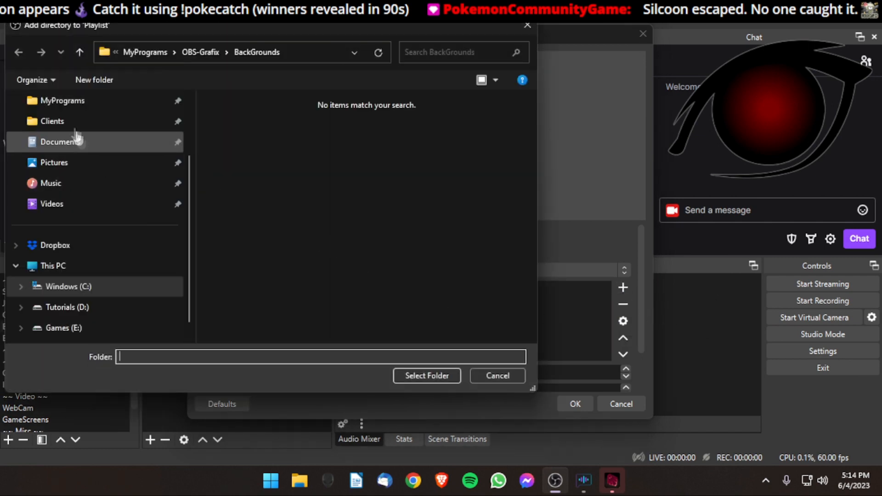
{"action": "left_click", "coordinate": [69, 103]}
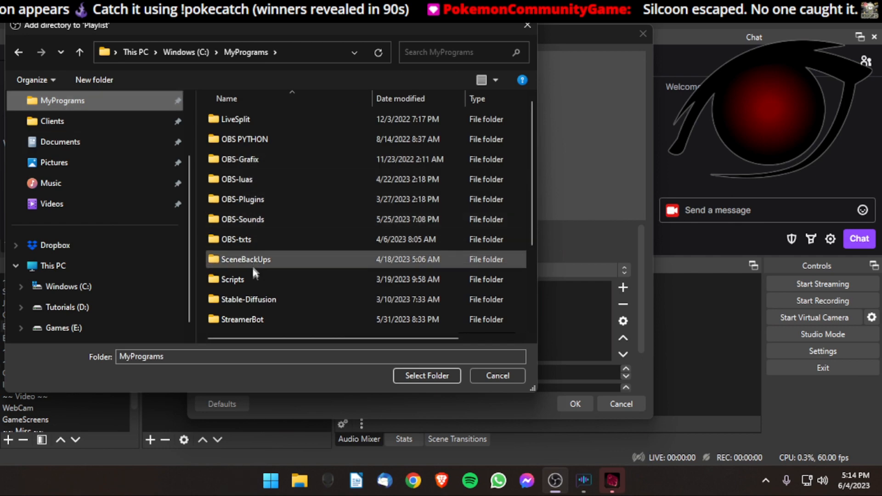
{"action": "scroll", "coordinate": [252, 273], "scroll_direction": "down", "scroll_amount": 2}
{"action": "left_click", "coordinate": [246, 225]}
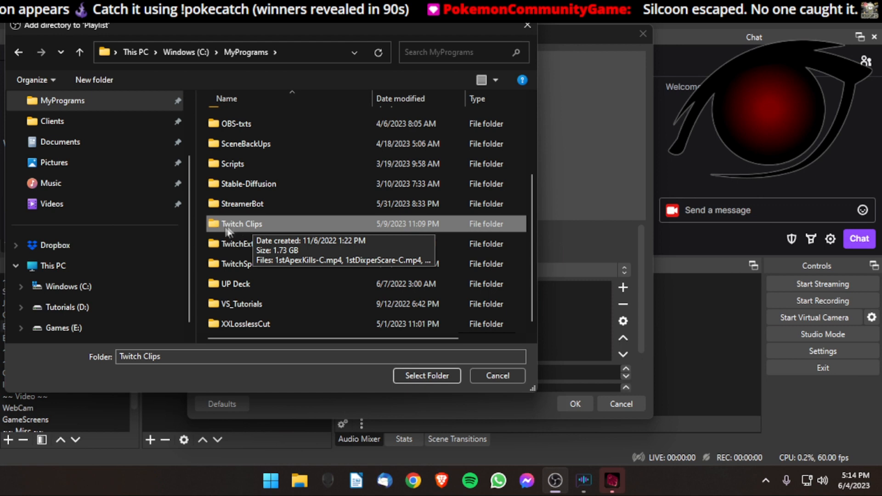
{"action": "left_click", "coordinate": [418, 375]}
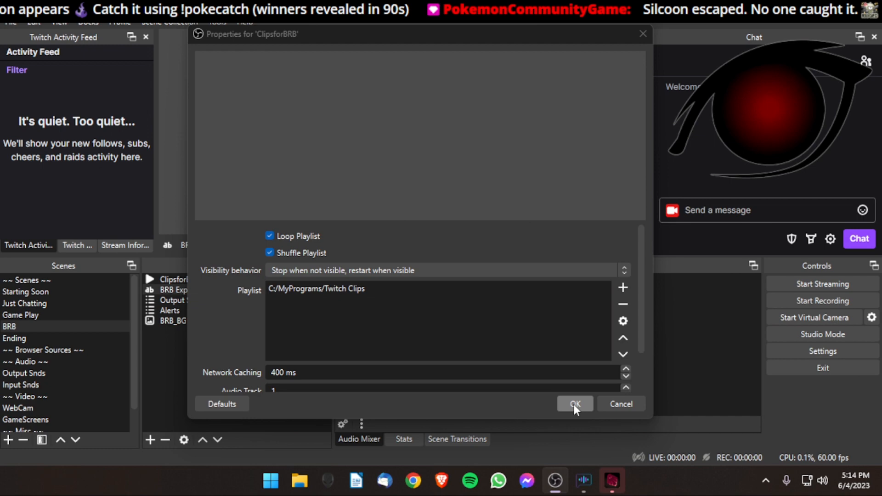
{"action": "scroll", "coordinate": [262, 339], "scroll_direction": "down", "scroll_amount": 2}
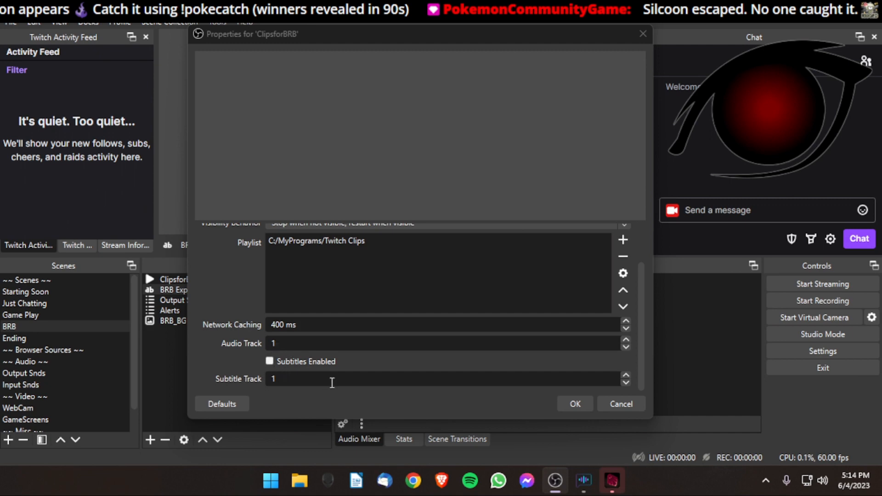
{"action": "left_click", "coordinate": [575, 404]}
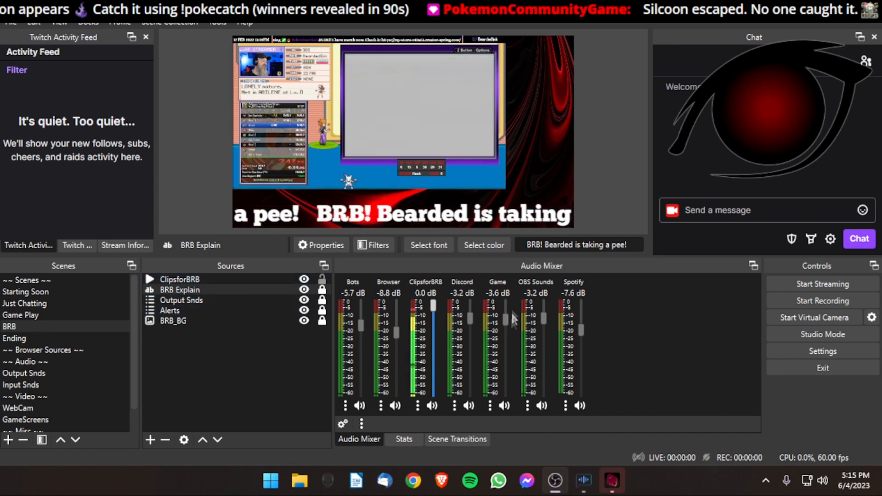
Set the audio monitoring of ClipsforBRB to Monitor and Output in the advanced audio properties
{"action": "right_click", "coordinate": [419, 348]}
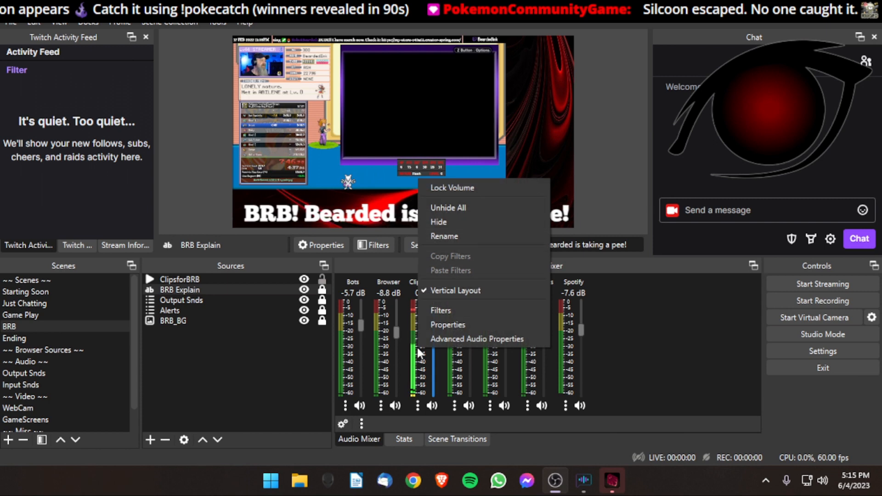
{"action": "left_click", "coordinate": [444, 339]}
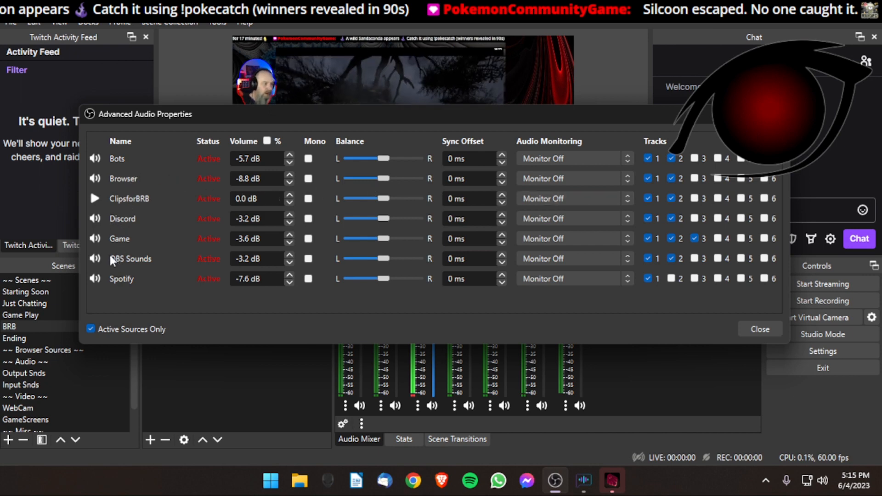
{"action": "left_click", "coordinate": [575, 197]}
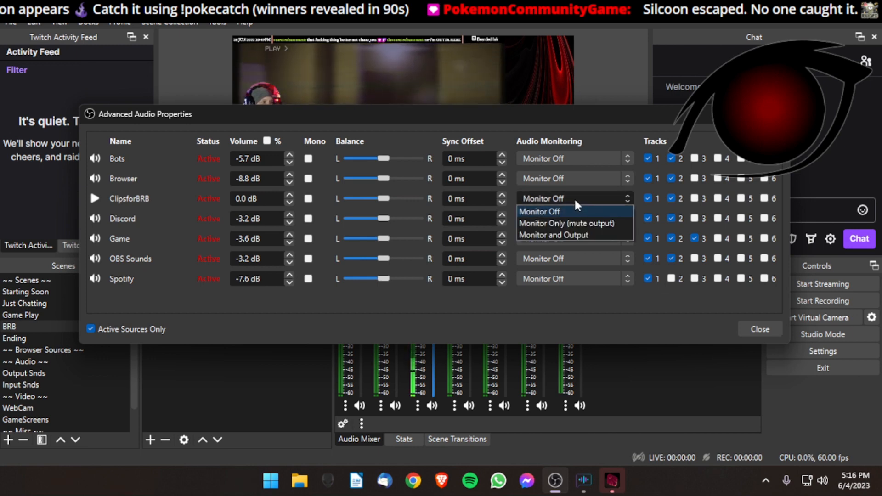
{"action": "left_click", "coordinate": [566, 233]}
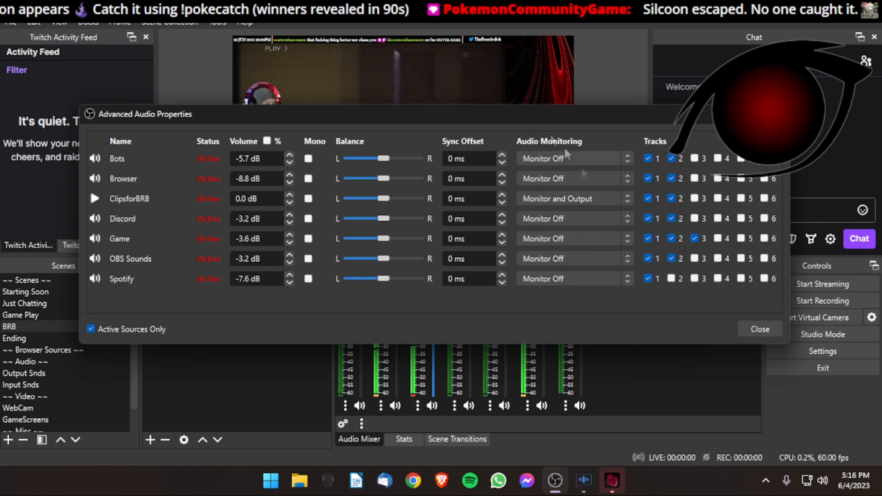
Close the advanced audio properties, mute ClipsforBRB in the audio mixer, and keep the OBS window in front
{"action": "left_click", "coordinate": [760, 329]}
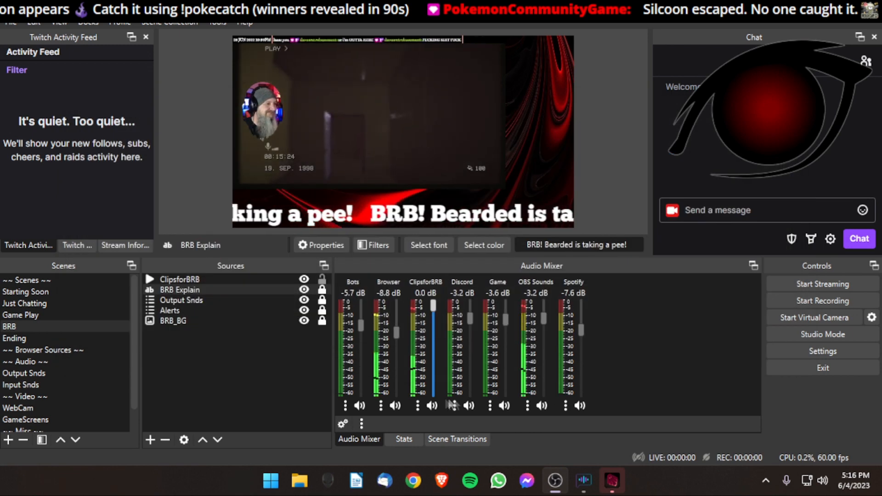
{"action": "left_click", "coordinate": [432, 405]}
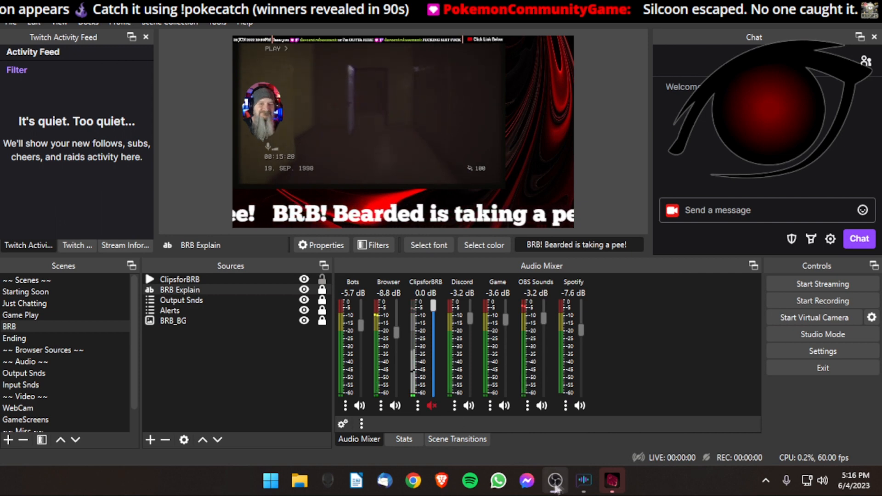
{"action": "left_click", "coordinate": [554, 485]}
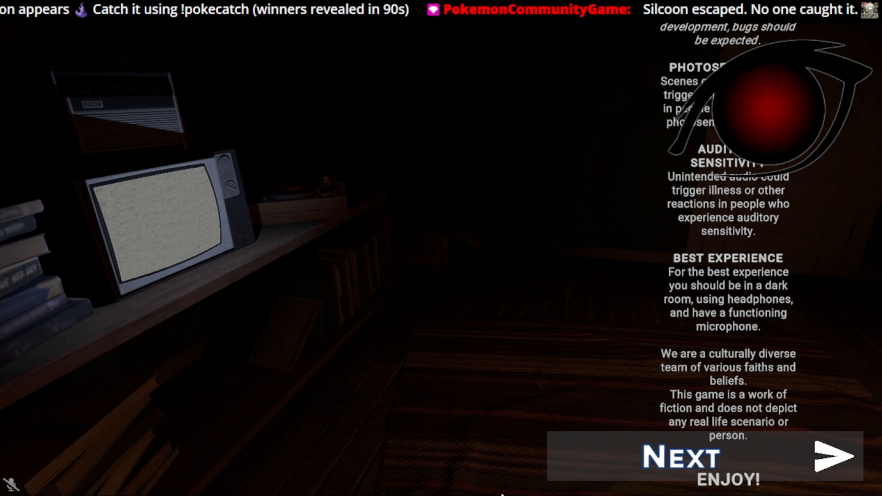
{"action": "key", "text": "super"}
{"action": "left_click", "coordinate": [556, 483]}
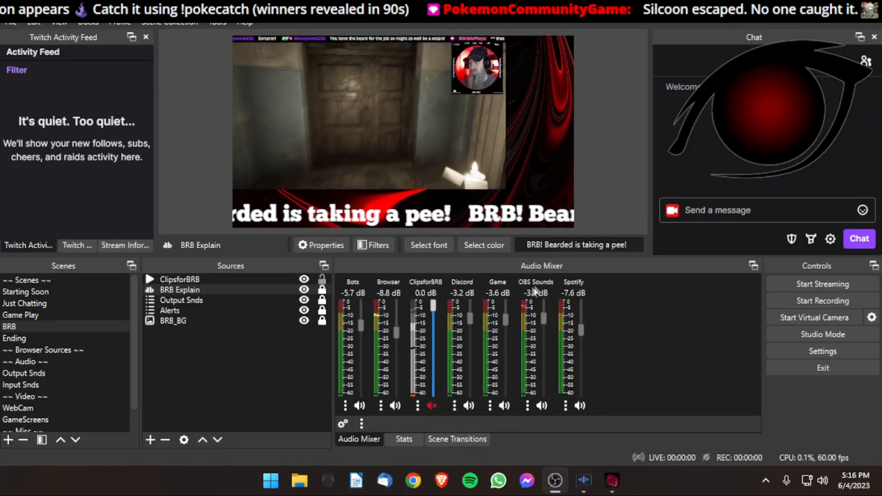
Switch the audio monitoring of ClipsforBRB to Monitor Off, to Monitor Only (mute output), and back to Monitor and Output
{"action": "right_click", "coordinate": [423, 340]}
{"action": "left_click", "coordinate": [439, 325]}
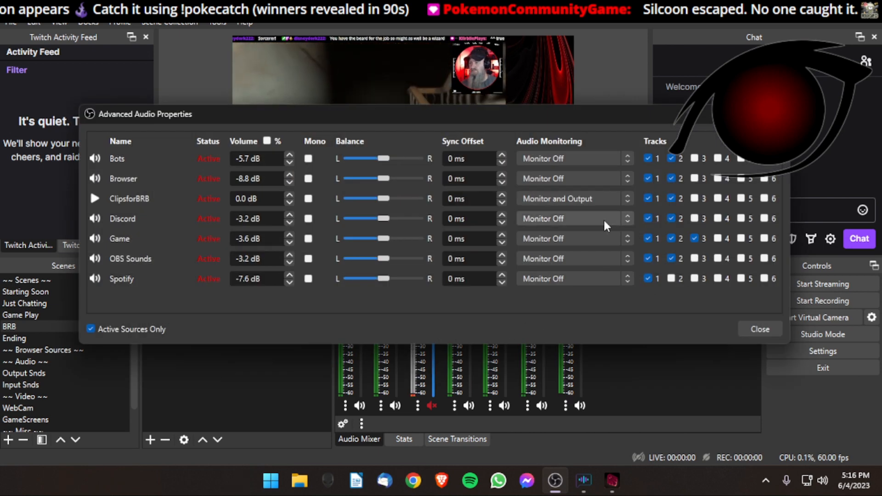
{"action": "left_click", "coordinate": [587, 200]}
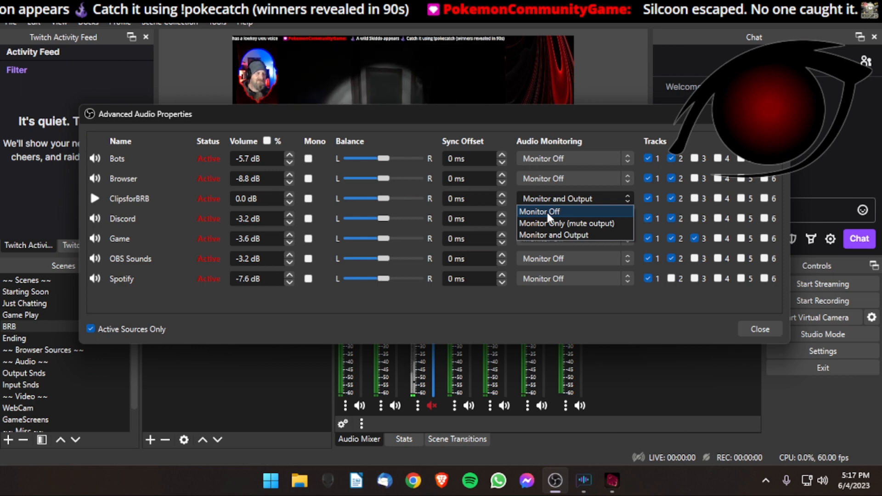
{"action": "left_click", "coordinate": [547, 210]}
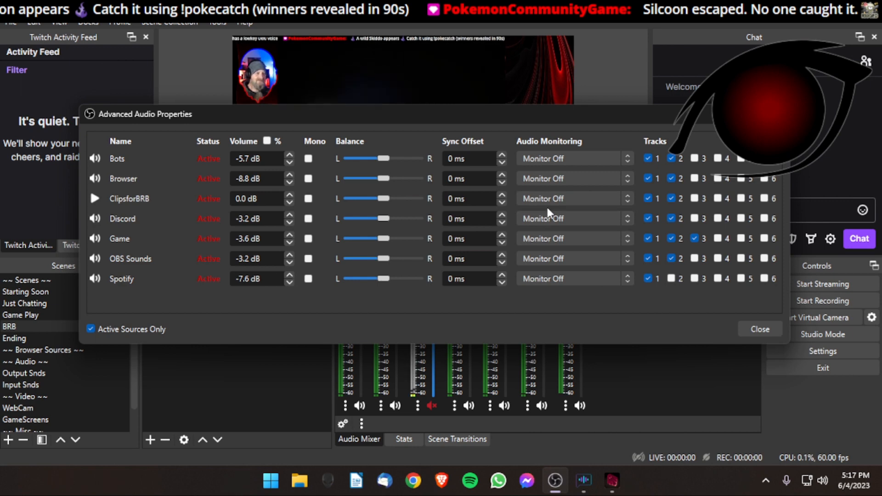
{"action": "left_click", "coordinate": [547, 197]}
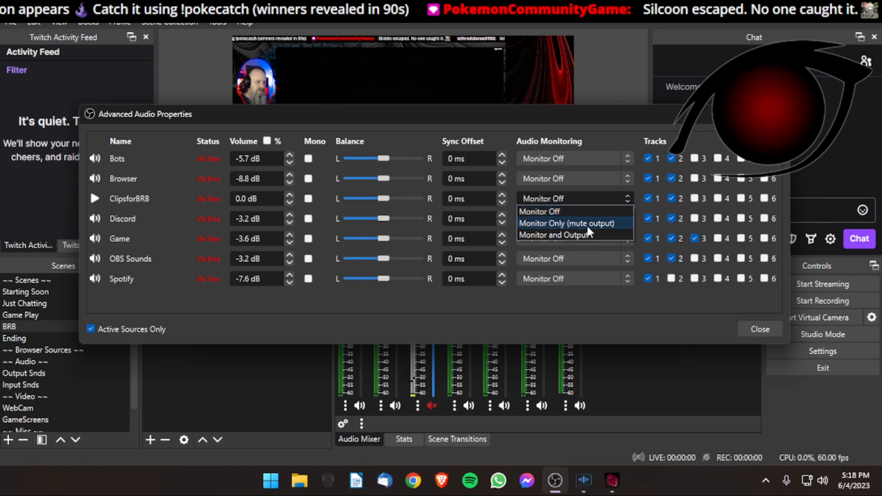
{"action": "left_click", "coordinate": [557, 224]}
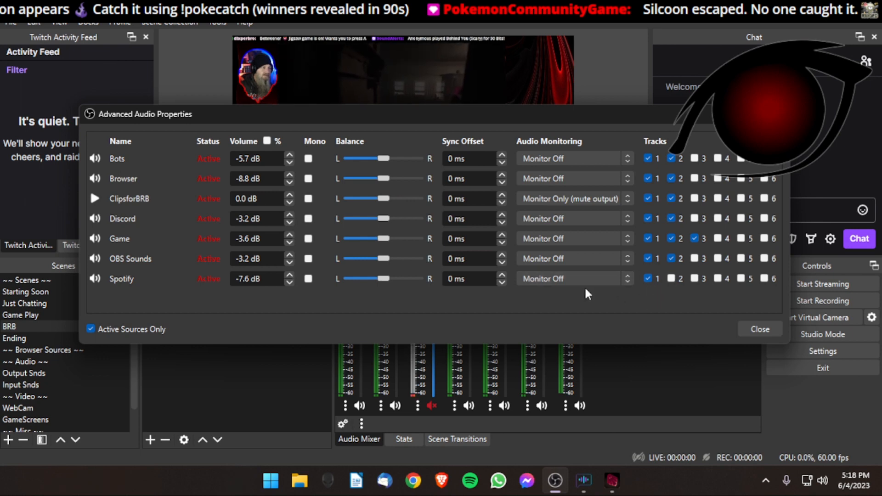
{"action": "left_click", "coordinate": [559, 200]}
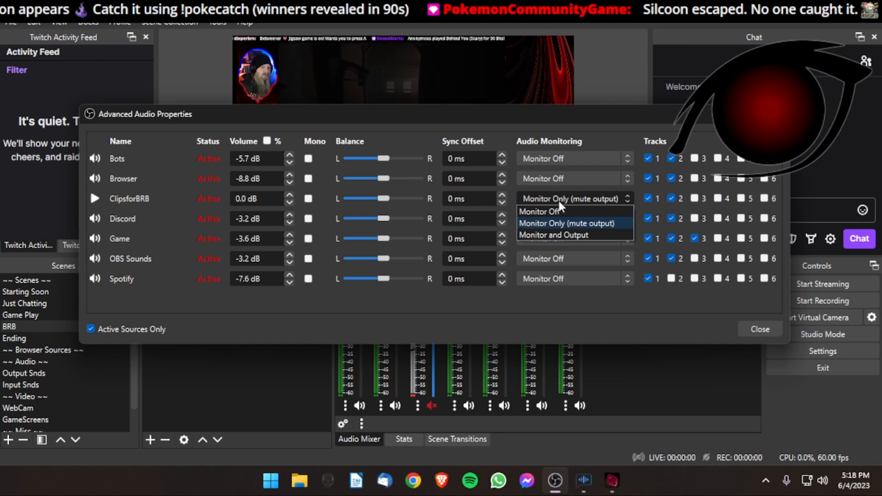
{"action": "left_click", "coordinate": [562, 235]}
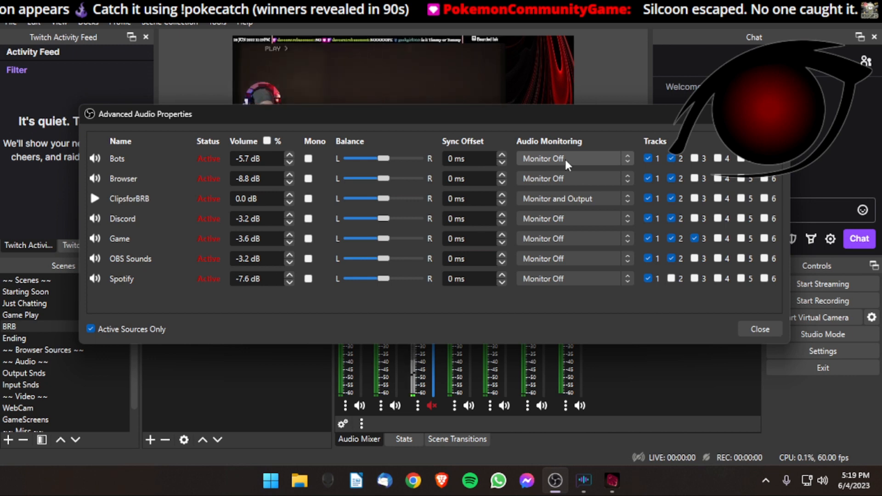
{"action": "left_click", "coordinate": [564, 176]}
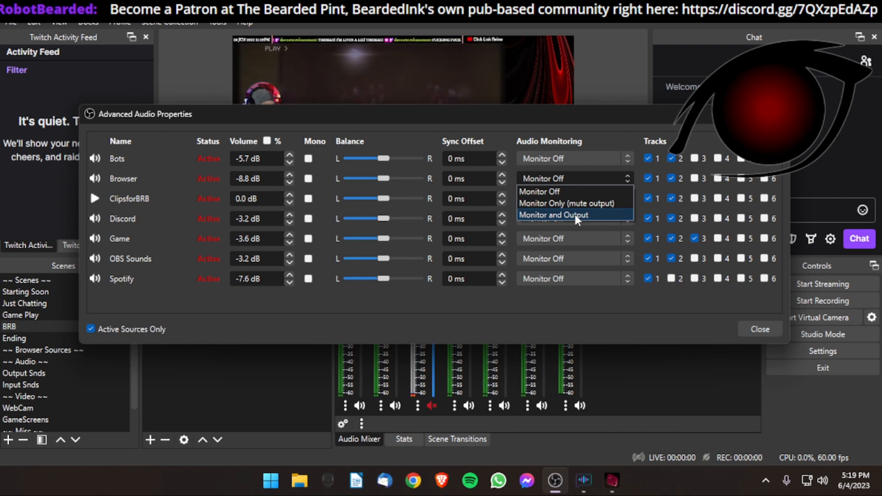
{"action": "left_click", "coordinate": [560, 192]}
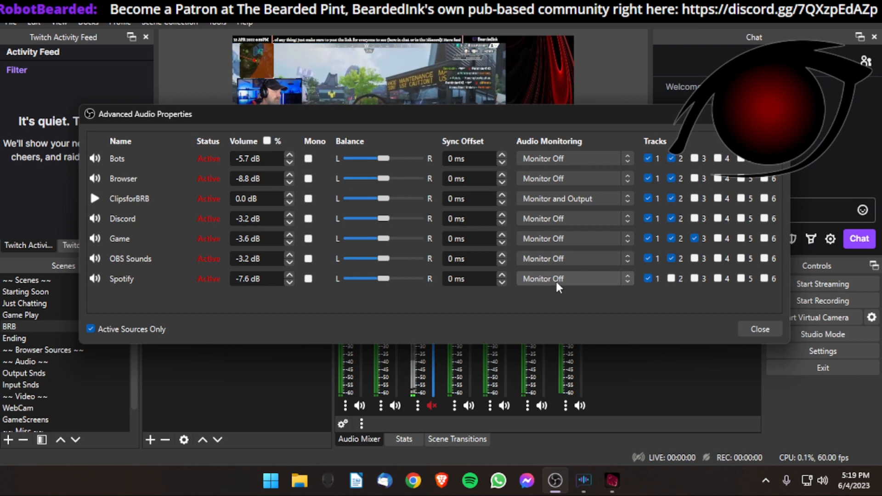
{"action": "left_click", "coordinate": [749, 329]}
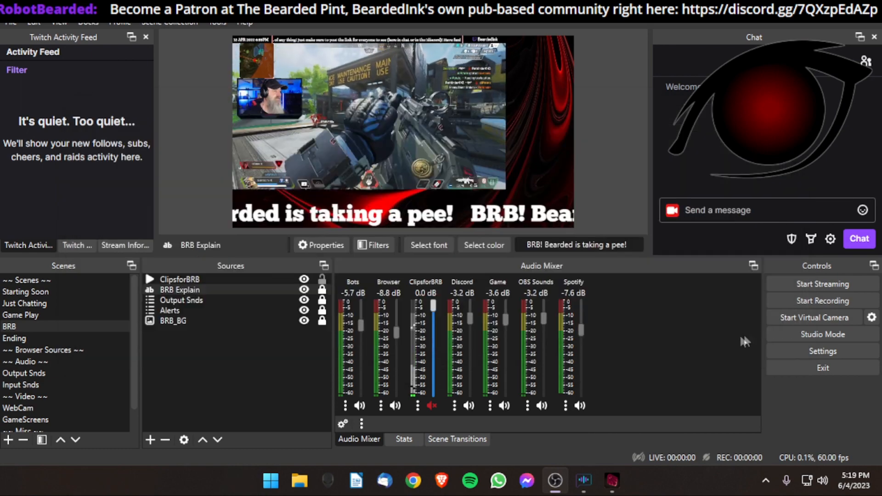
{"action": "left_click", "coordinate": [151, 440]}
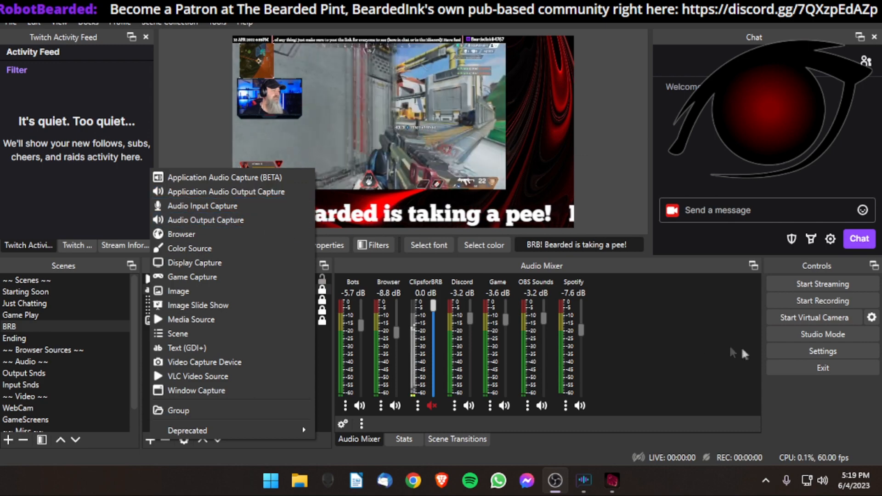
{"action": "left_click", "coordinate": [645, 357]}
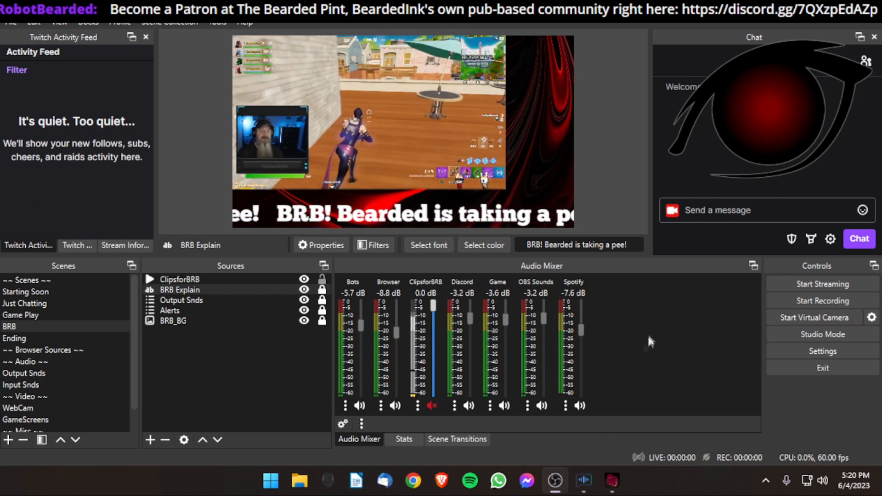
Switch Discord's audio monitoring to Monitor and Output and back to Monitor Off, and close the advanced audio properties
{"action": "right_click", "coordinate": [506, 370]}
{"action": "left_click", "coordinate": [530, 362]}
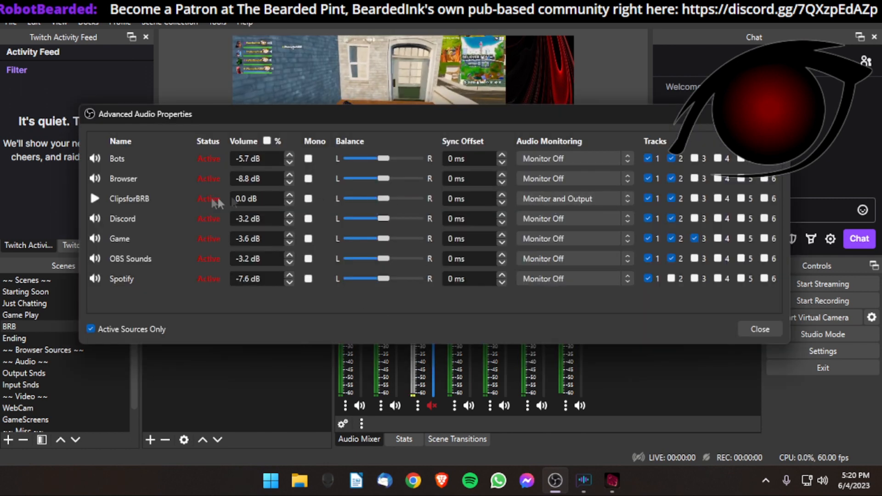
{"action": "left_click", "coordinate": [565, 219]}
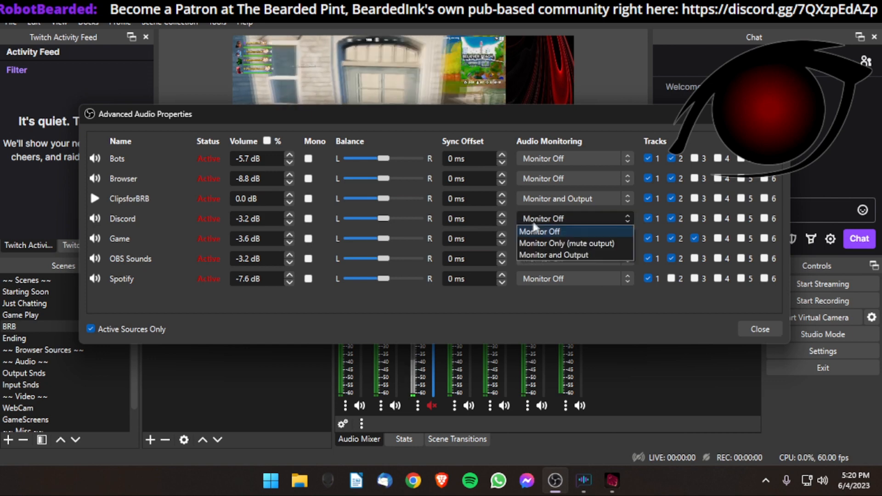
{"action": "left_click", "coordinate": [547, 252]}
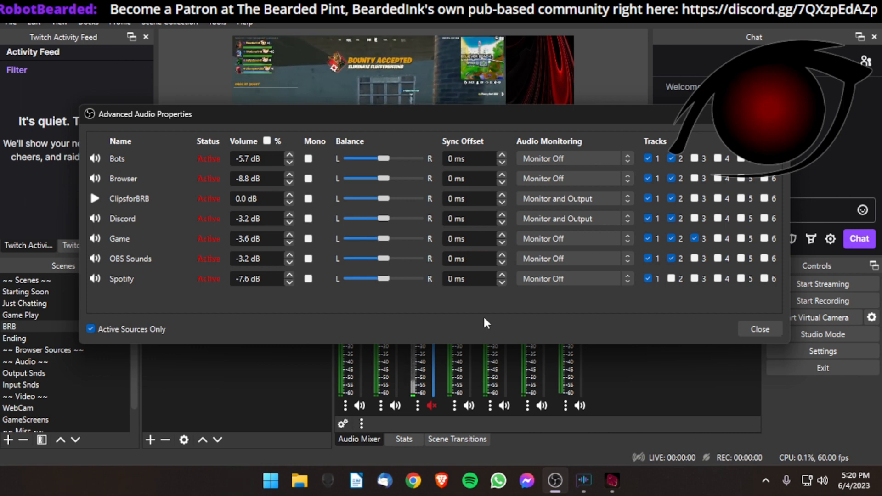
{"action": "left_click", "coordinate": [548, 222]}
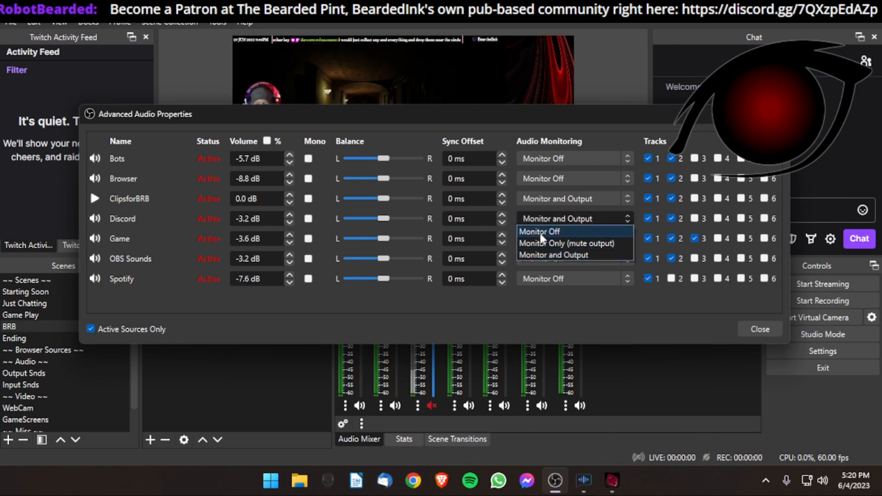
{"action": "left_click", "coordinate": [540, 233]}
{"action": "left_click", "coordinate": [251, 366]}
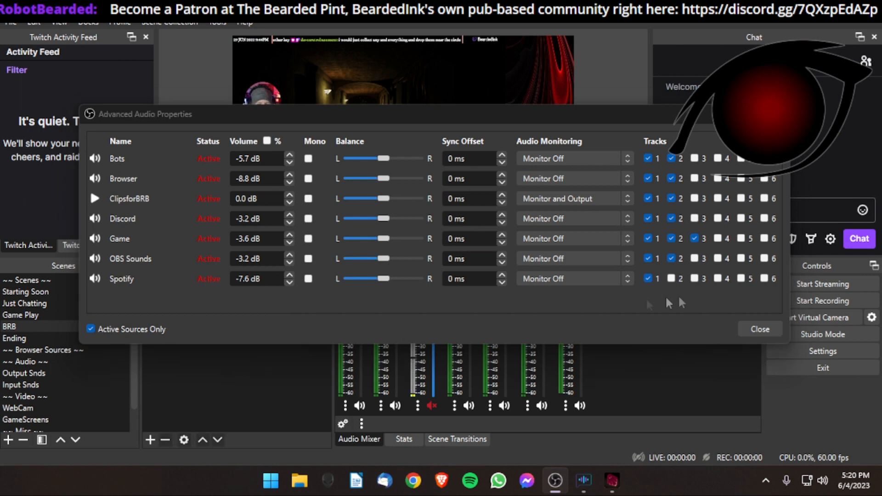
{"action": "left_click", "coordinate": [759, 329]}
{"action": "left_click", "coordinate": [150, 440]}
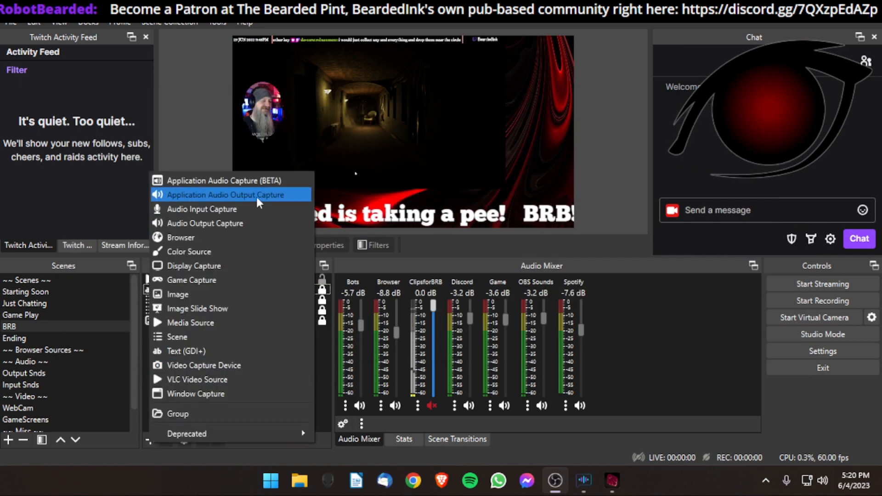
{"action": "left_click", "coordinate": [325, 371]}
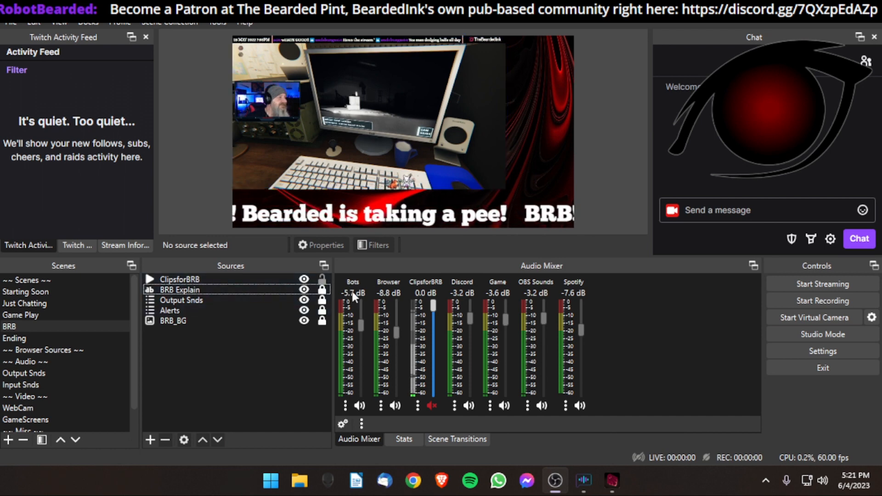
Centre the ClipsforBRB video horizontally on the canvas, about 47 px below the top edge, and lock the source
{"action": "left_click", "coordinate": [317, 280]}
{"action": "left_click_drag", "start_coordinate": [368, 138], "coordinate": [406, 146]}
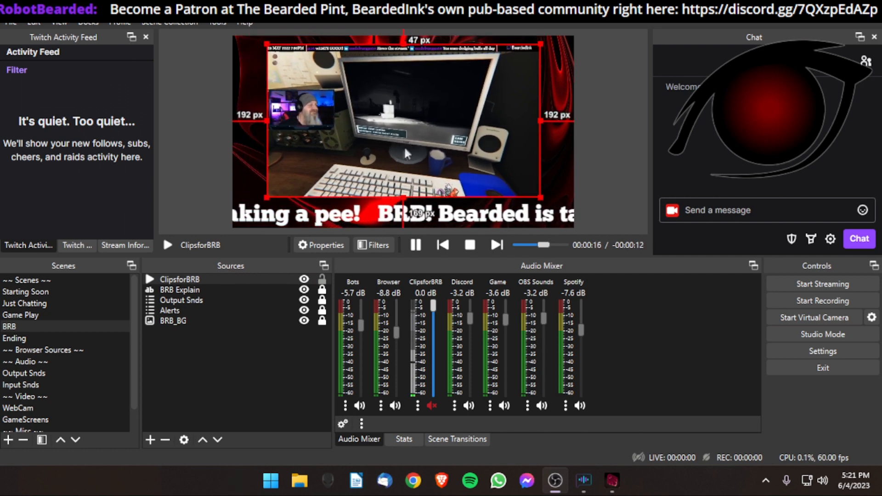
{"action": "left_click", "coordinate": [265, 170]}
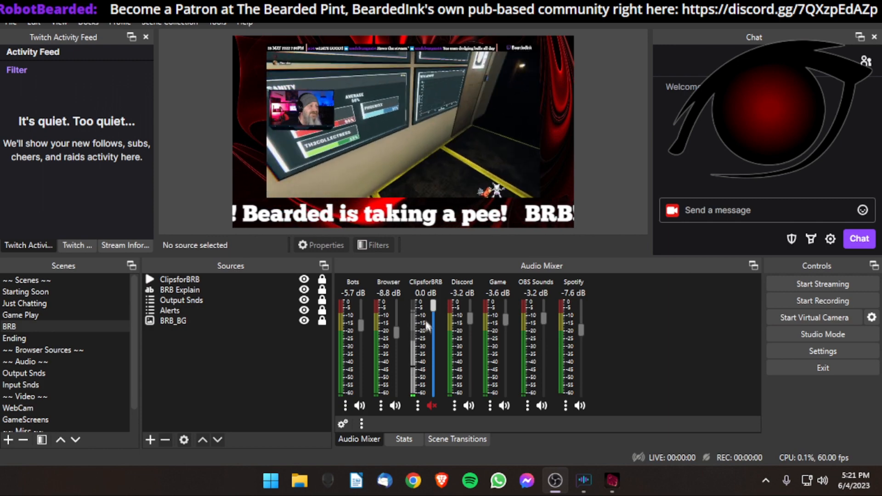
Lower the volume of ClipsforBRB to -5.2 dB and lock its volume in the audio mixer
{"action": "left_click_drag", "start_coordinate": [434, 304], "coordinate": [434, 325]}
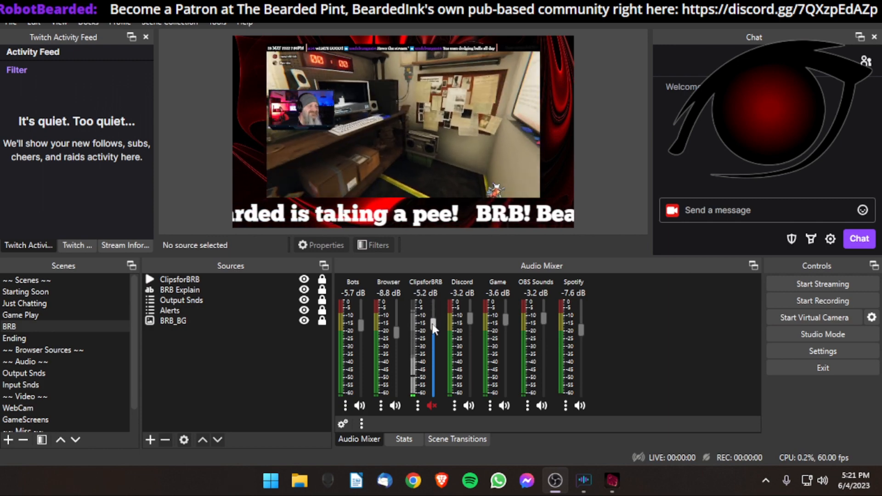
{"action": "right_click", "coordinate": [433, 324]}
{"action": "left_click", "coordinate": [444, 332]}
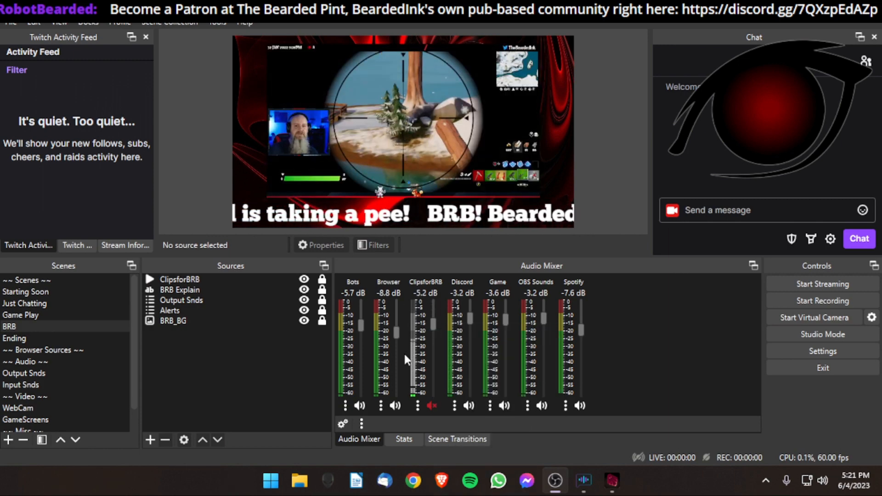
Unmute ClipsforBRB and toggle its visibility off and on several times to test the stop and restart behavior
{"action": "left_click", "coordinate": [431, 405]}
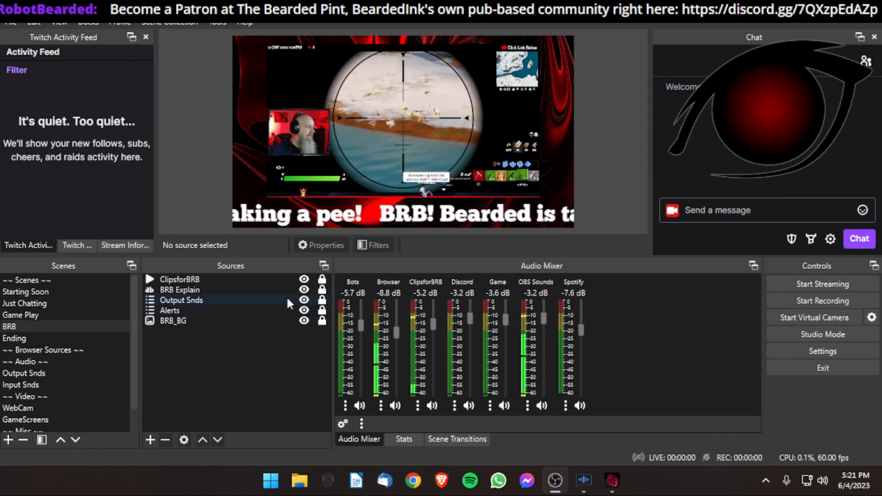
{"action": "left_click", "coordinate": [303, 280]}
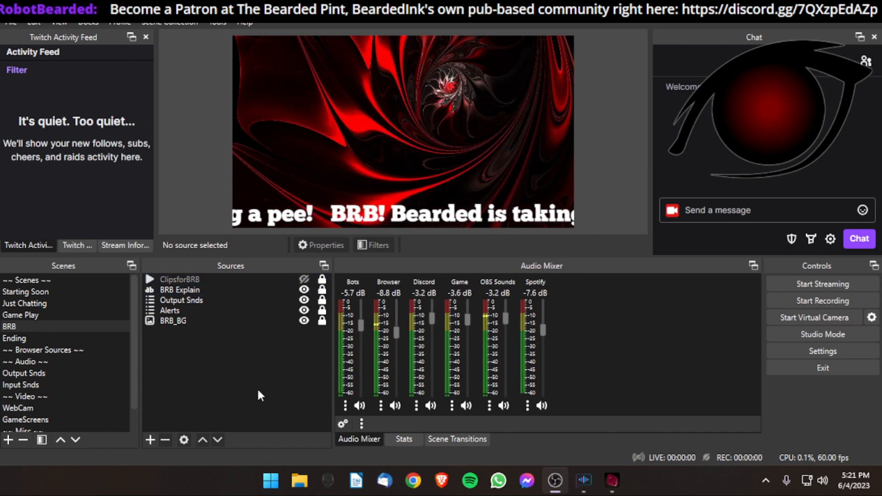
{"action": "left_click", "coordinate": [304, 280]}
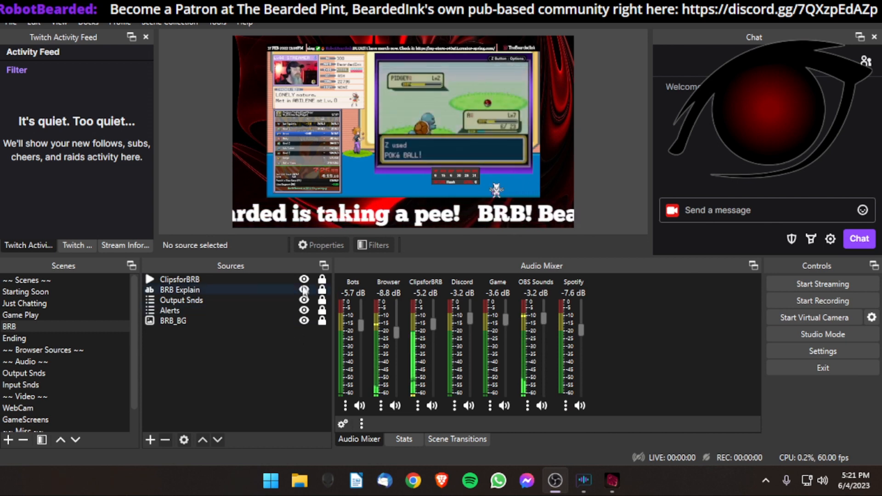
{"action": "left_click", "coordinate": [304, 278]}
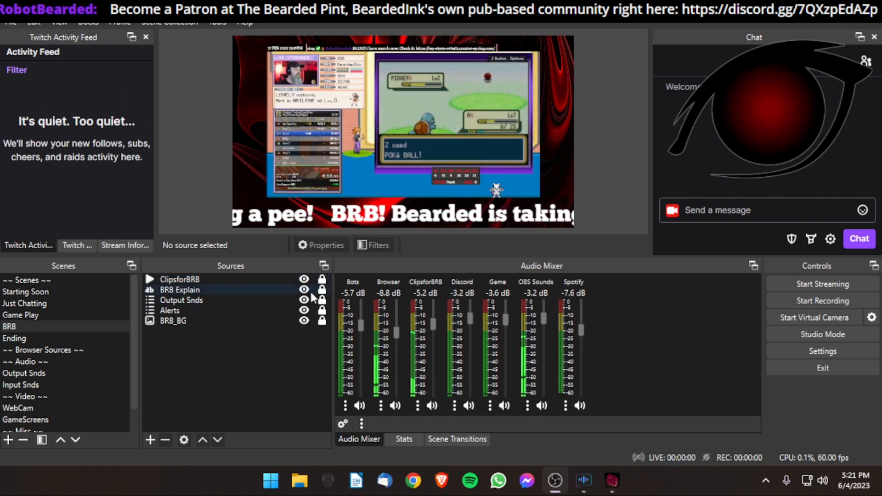
{"action": "left_click", "coordinate": [304, 279]}
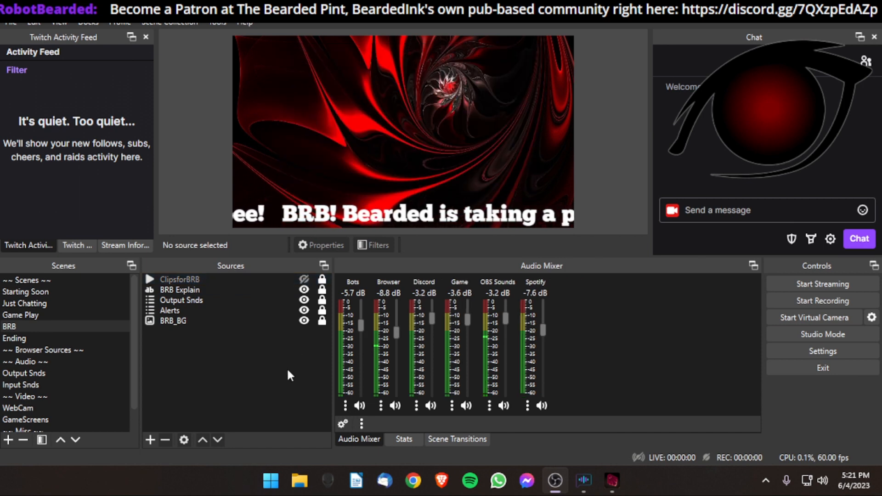
{"action": "left_click", "coordinate": [304, 279]}
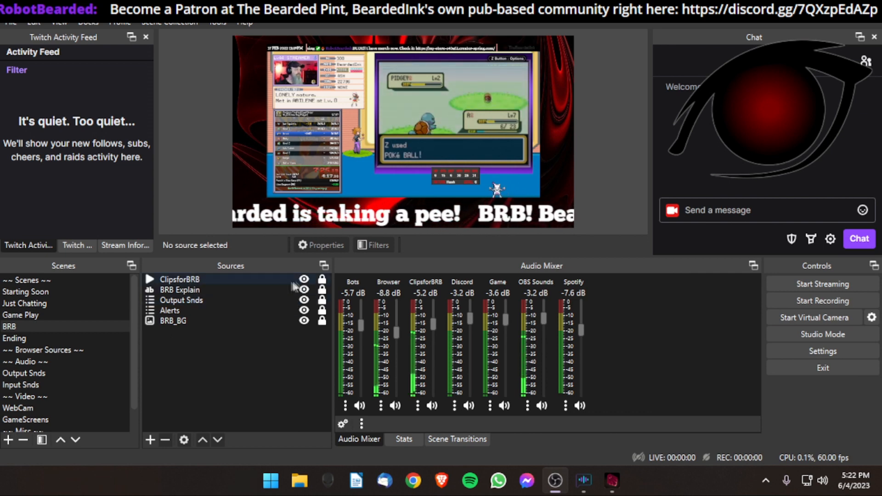
Open the ClipsforBRB properties to view its playlist path, and open the MyPrograms/Twitch Clips folder in File Explorer
{"action": "right_click", "coordinate": [268, 279]}
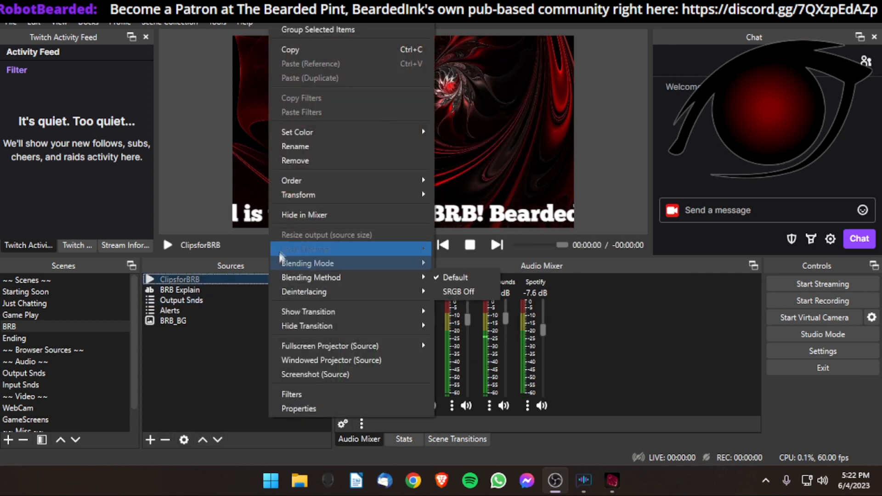
{"action": "left_click", "coordinate": [298, 408]}
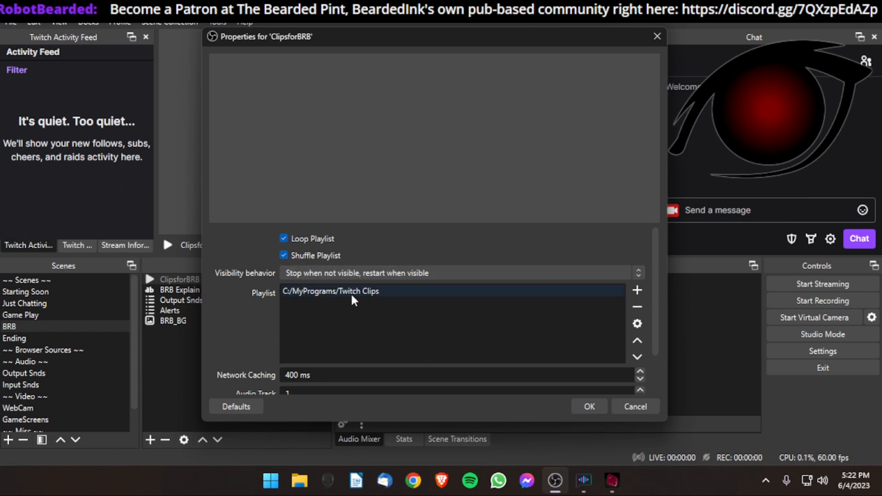
{"action": "left_click", "coordinate": [301, 481]}
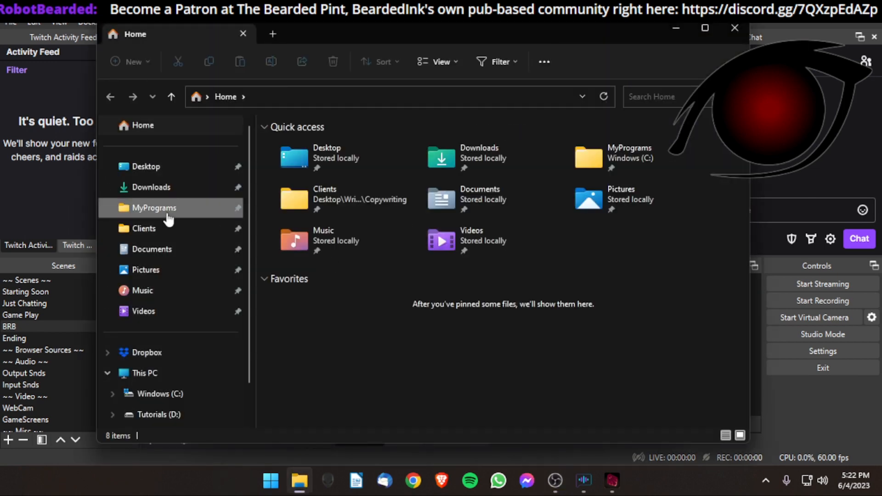
{"action": "left_click", "coordinate": [156, 207]}
{"action": "double_click", "coordinate": [311, 319]}
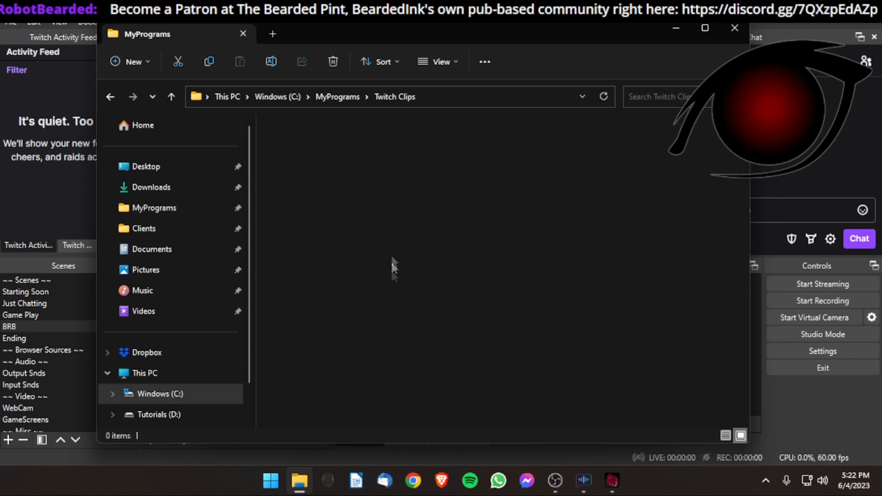
Look through the clip files in the Twitch Clips folder, and close the folder window and the ClipsforBRB properties
{"action": "scroll", "coordinate": [429, 236], "scroll_direction": "down", "scroll_amount": 15}
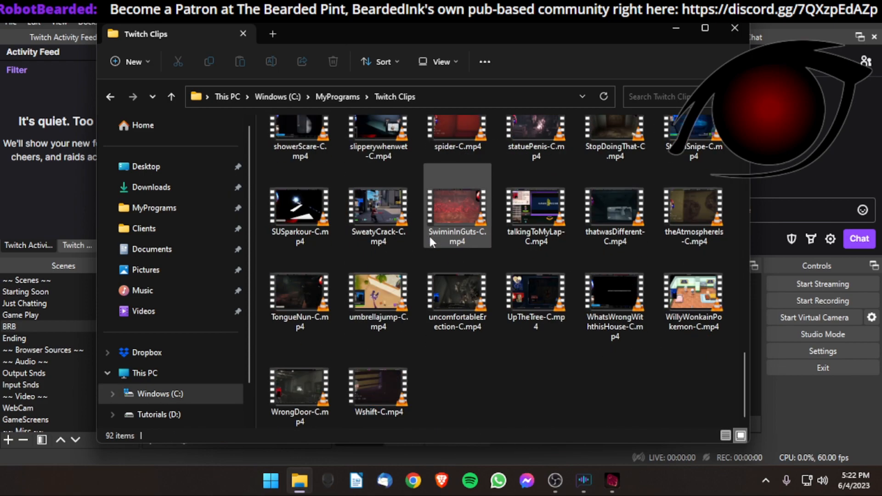
{"action": "scroll", "coordinate": [431, 260], "scroll_direction": "up", "scroll_amount": 10}
{"action": "scroll", "coordinate": [431, 260], "scroll_direction": "down", "scroll_amount": 15}
{"action": "scroll", "coordinate": [432, 255], "scroll_direction": "up", "scroll_amount": 15}
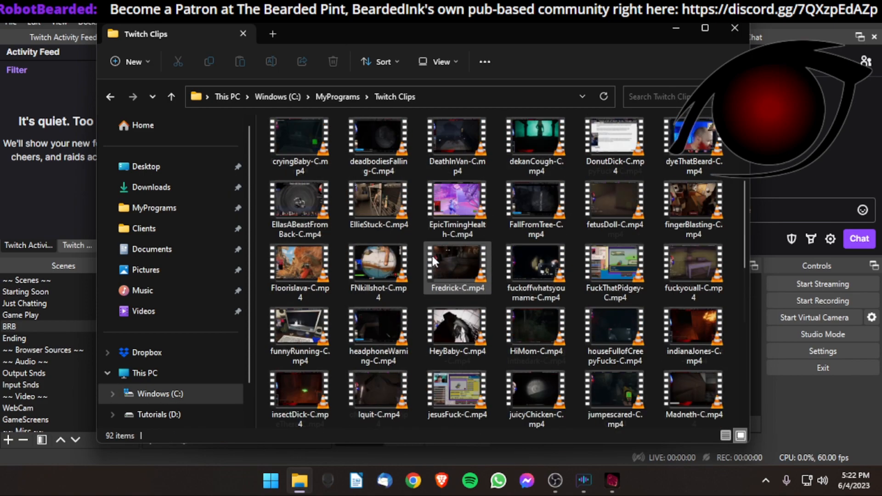
{"action": "scroll", "coordinate": [431, 254], "scroll_direction": "down", "scroll_amount": 15}
{"action": "scroll", "coordinate": [432, 256], "scroll_direction": "up", "scroll_amount": 15}
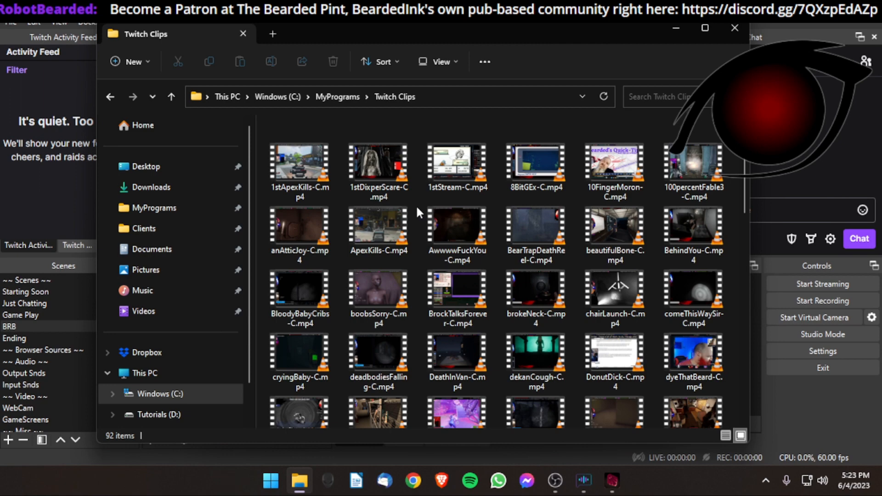
{"action": "scroll", "coordinate": [415, 205], "scroll_direction": "down", "scroll_amount": 15}
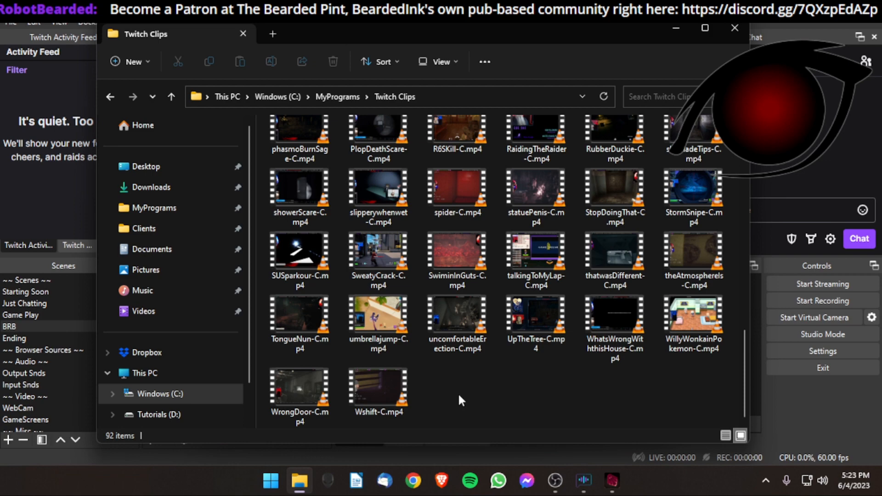
{"action": "scroll", "coordinate": [441, 349], "scroll_direction": "up", "scroll_amount": 15}
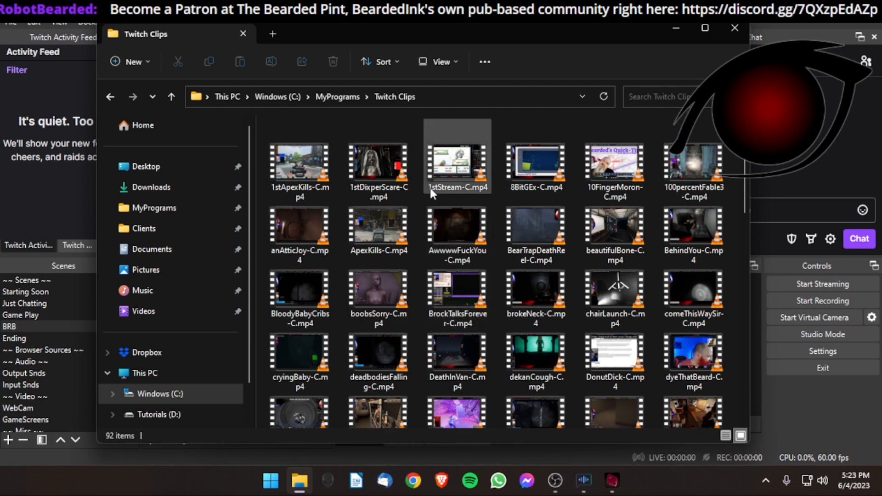
{"action": "scroll", "coordinate": [430, 248], "scroll_direction": "down", "scroll_amount": 15}
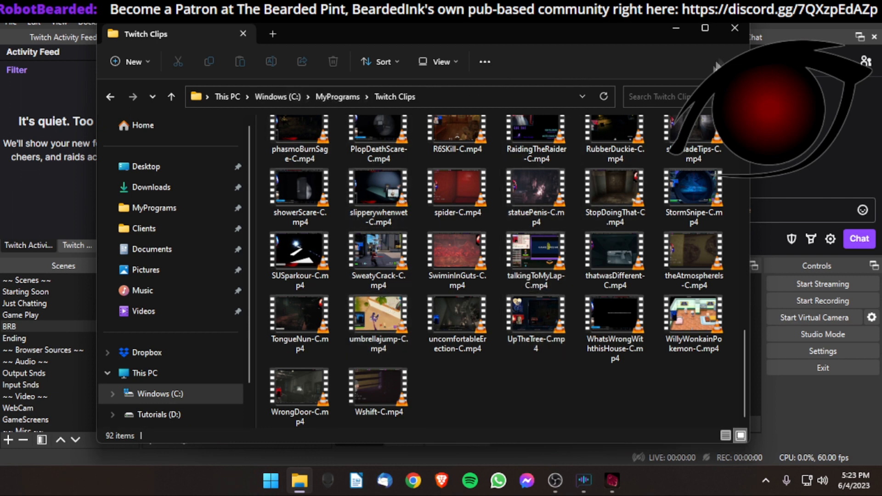
{"action": "left_click", "coordinate": [735, 28]}
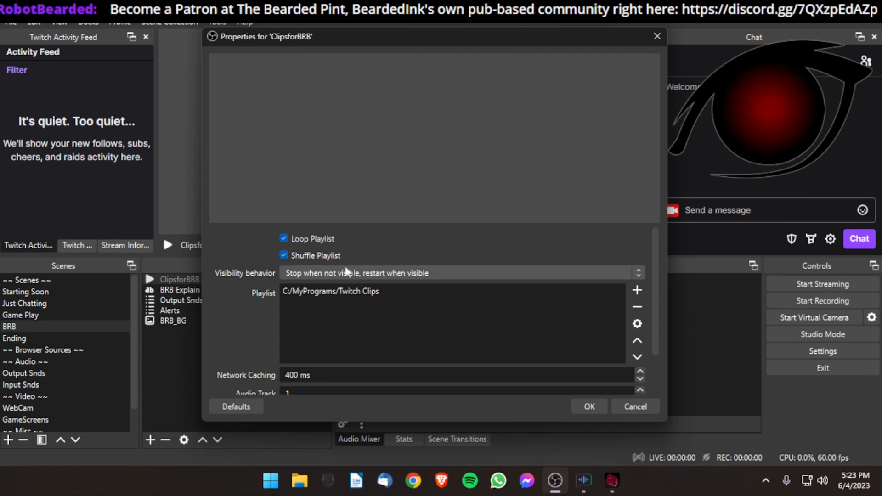
{"action": "left_click", "coordinate": [588, 408]}
Show and hide ClipsforBRB three times to check which clip the shuffled playlist starts with, leaving the source hidden
{"action": "left_click", "coordinate": [304, 279]}
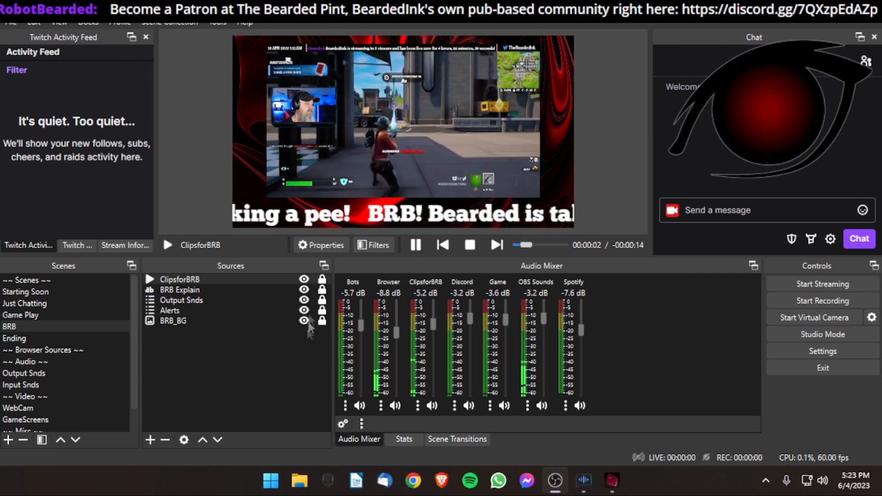
{"action": "left_click", "coordinate": [304, 279]}
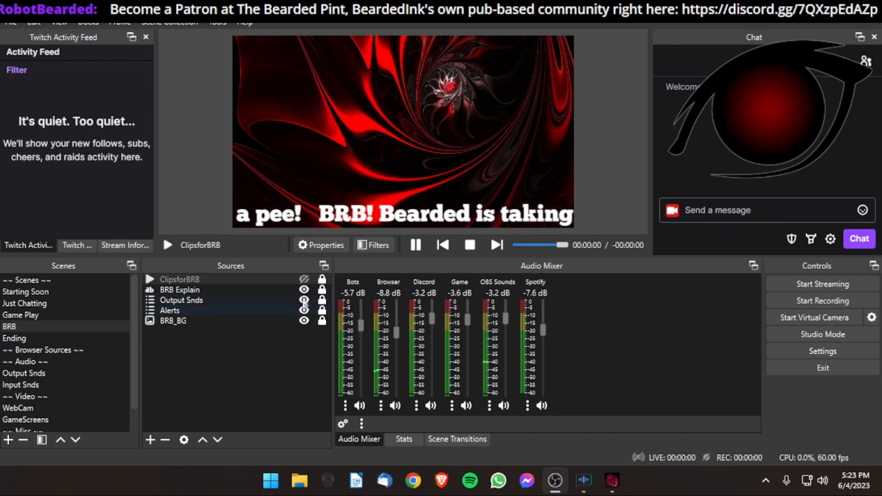
{"action": "left_click", "coordinate": [304, 278]}
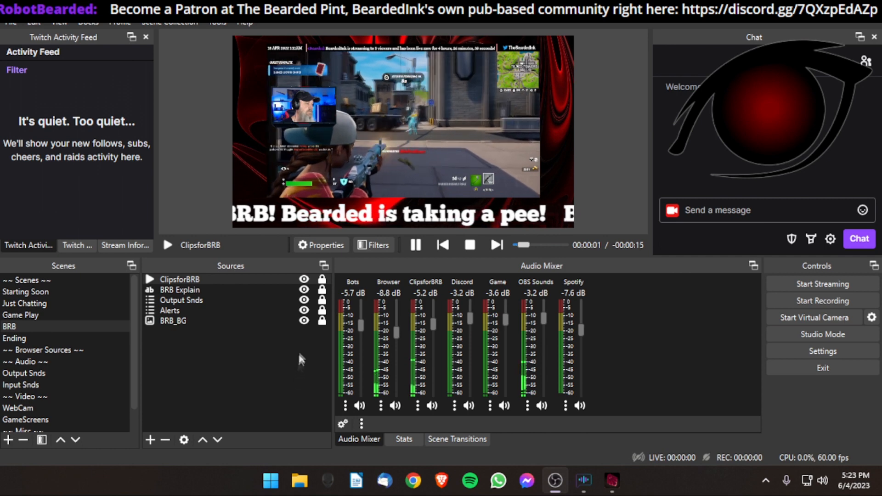
{"action": "left_click", "coordinate": [304, 279]}
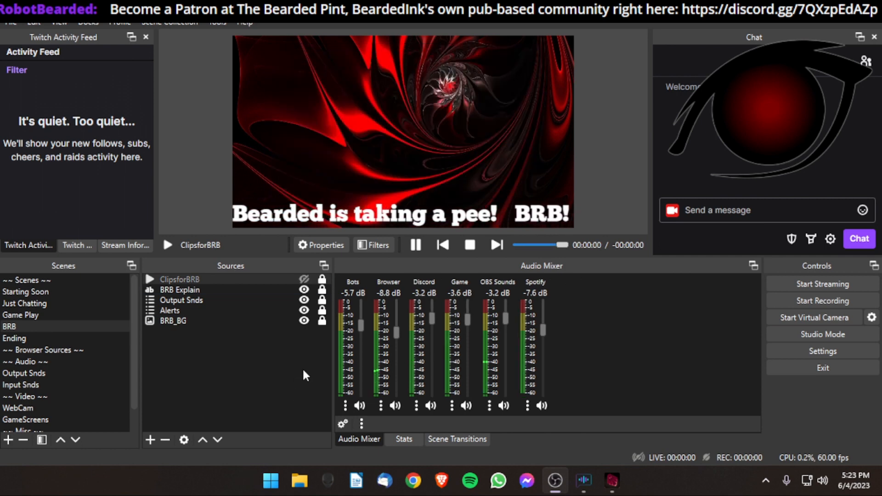
{"action": "left_click", "coordinate": [304, 279]}
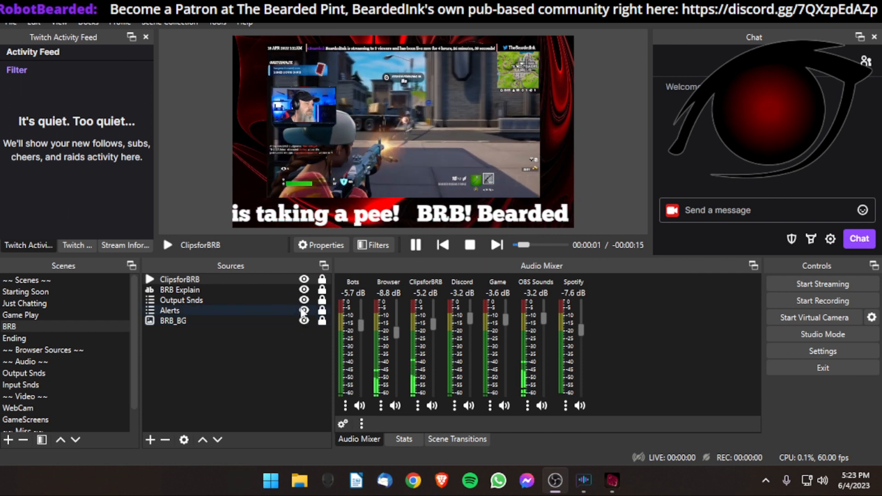
{"action": "left_click", "coordinate": [305, 279]}
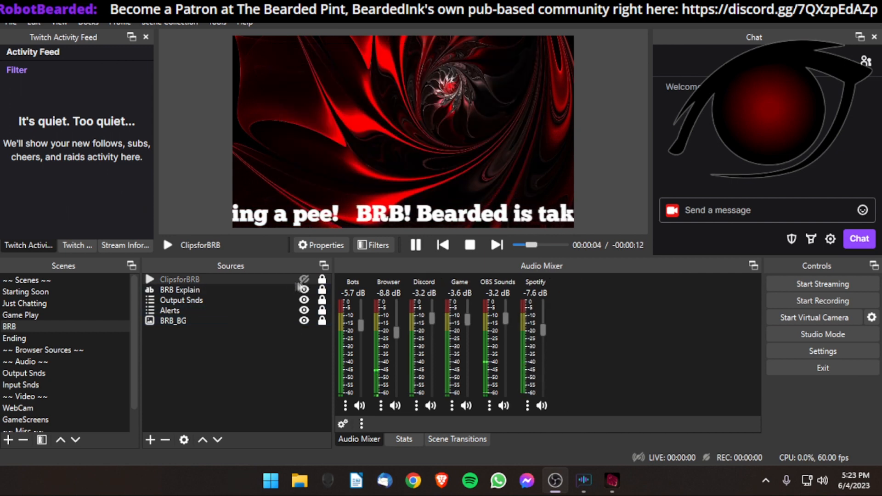
Turn off Shuffle Playlist for ClipsforBRB and test its playback, leaving the source hidden
{"action": "right_click", "coordinate": [254, 281]}
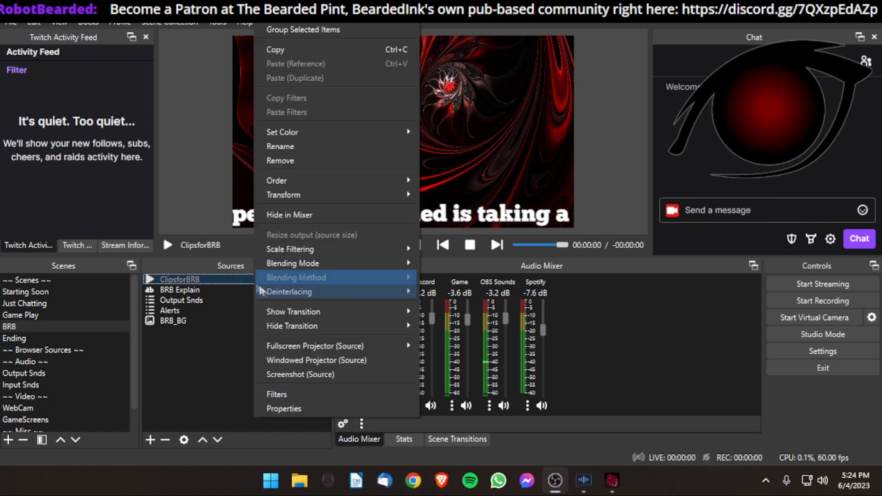
{"action": "left_click", "coordinate": [276, 407]}
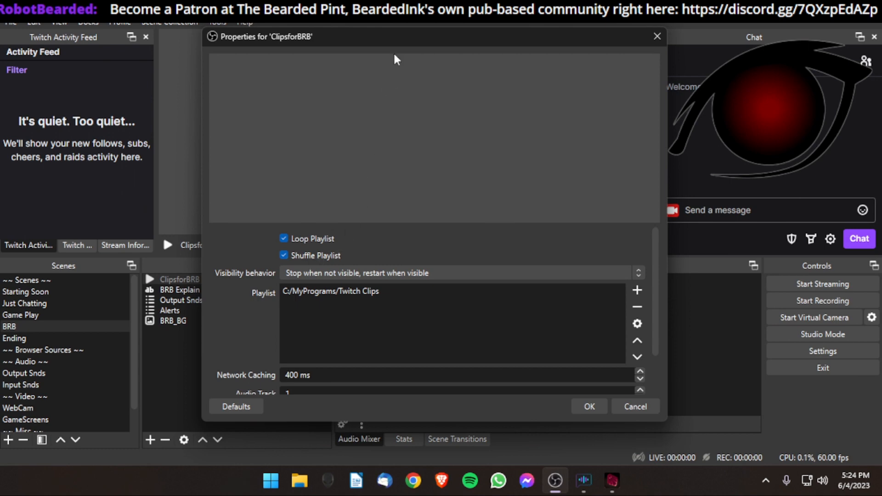
{"action": "left_click_drag", "start_coordinate": [420, 44], "coordinate": [420, 32]}
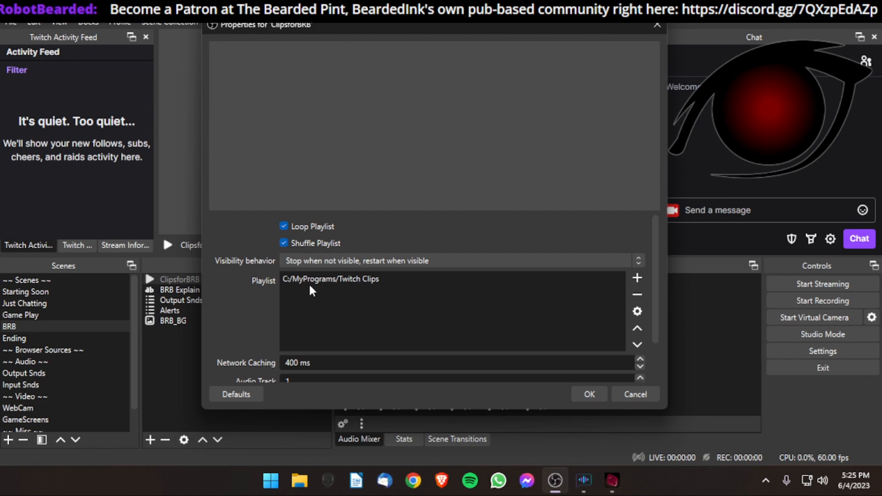
{"action": "left_click", "coordinate": [339, 277]}
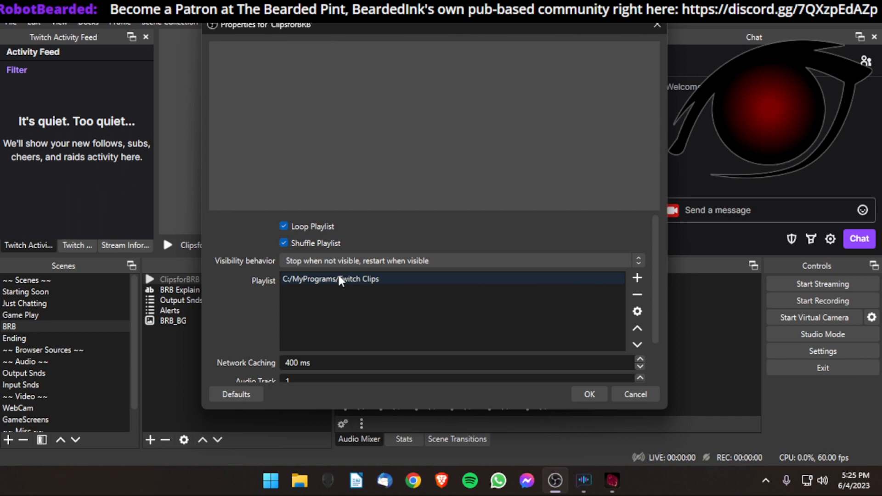
{"action": "left_click", "coordinate": [331, 242]}
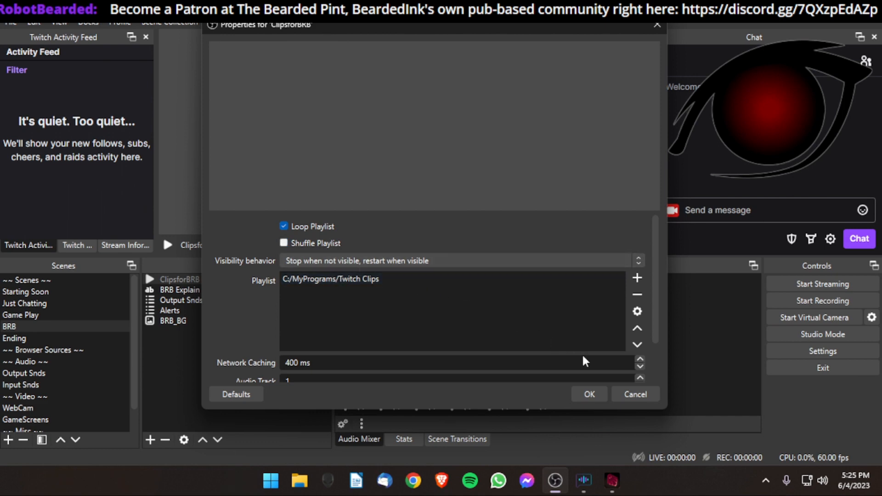
{"action": "left_click", "coordinate": [589, 393]}
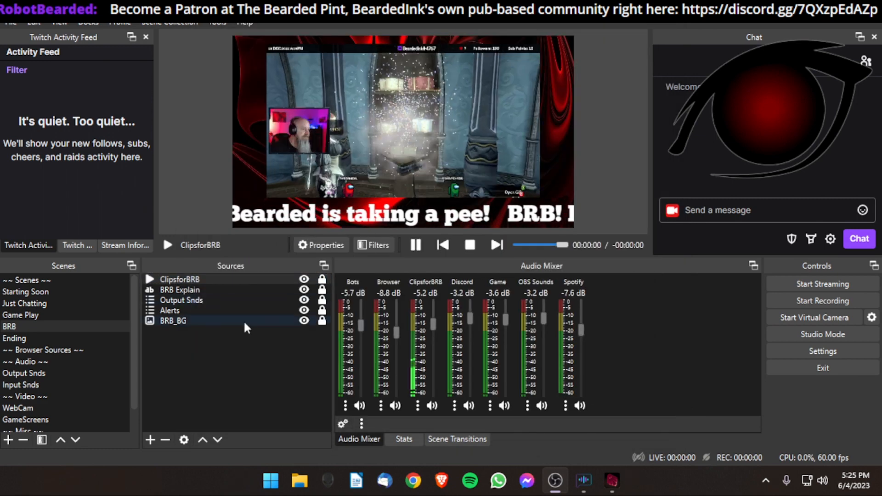
{"action": "left_click", "coordinate": [304, 280]}
Turn Shuffle Playlist back on for ClipsforBRB, and show and hide the source to test its playback
{"action": "right_click", "coordinate": [296, 279]}
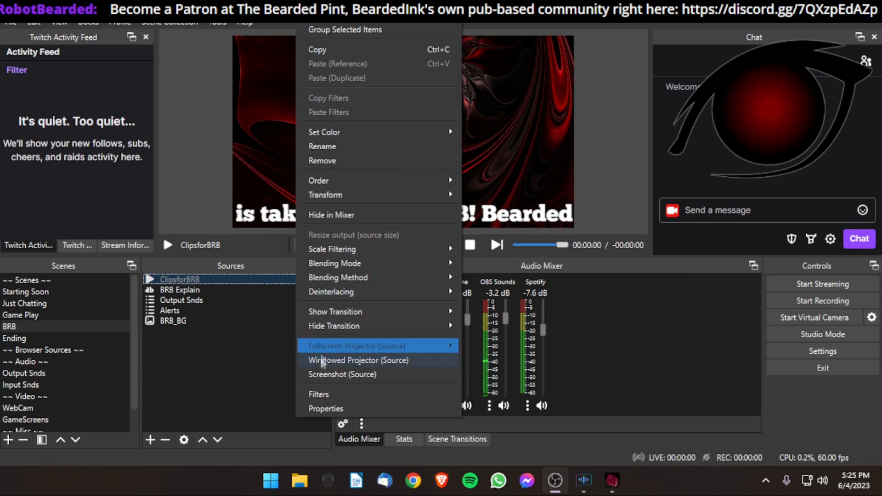
{"action": "left_click", "coordinate": [321, 409]}
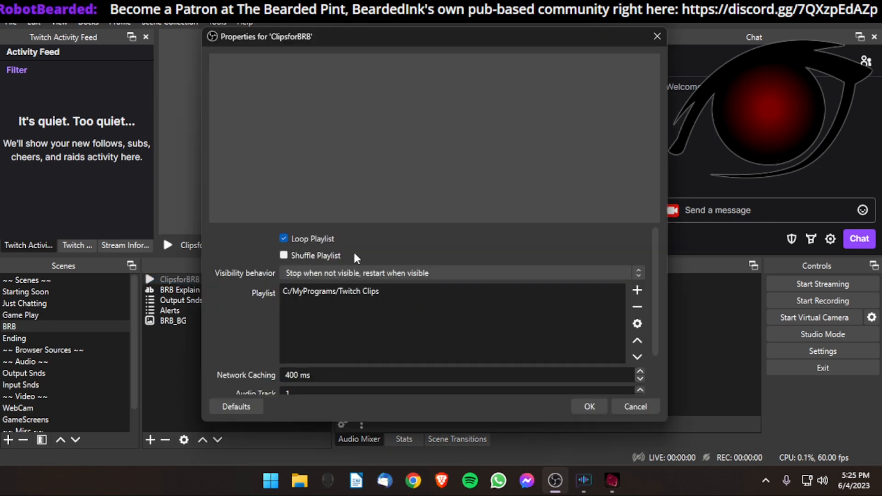
{"action": "left_click", "coordinate": [589, 407]}
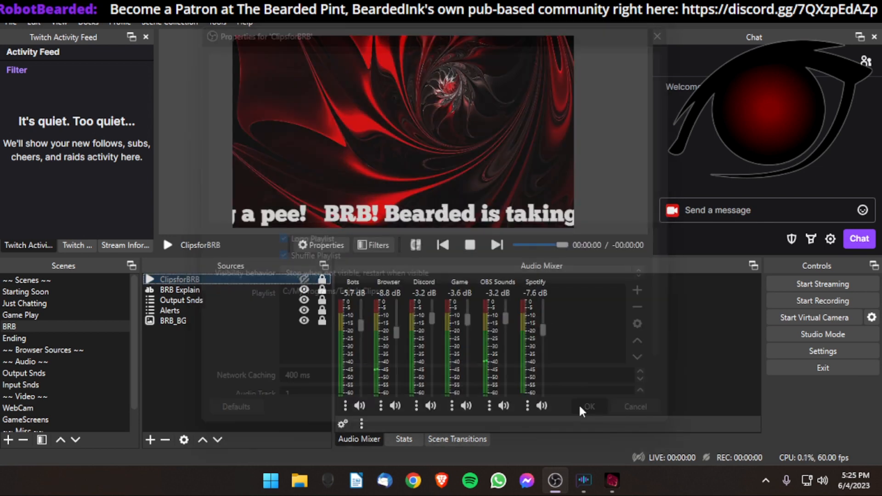
{"action": "left_click", "coordinate": [304, 279]}
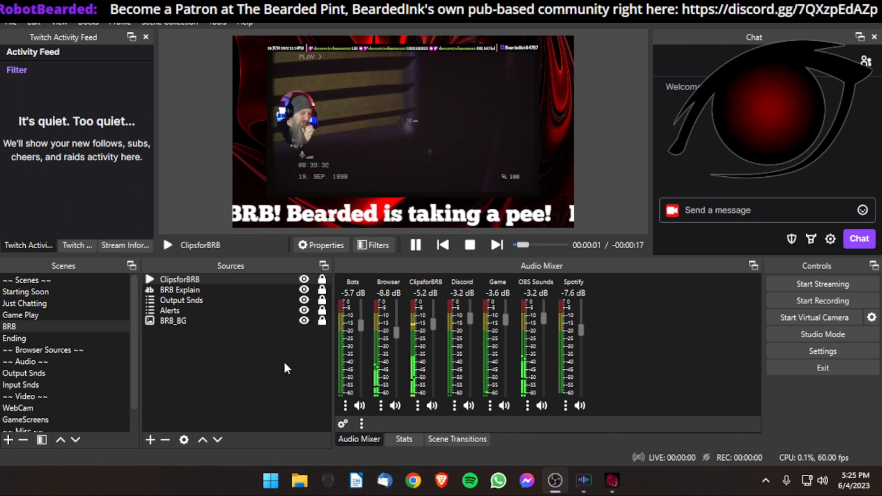
{"action": "left_click", "coordinate": [304, 279]}
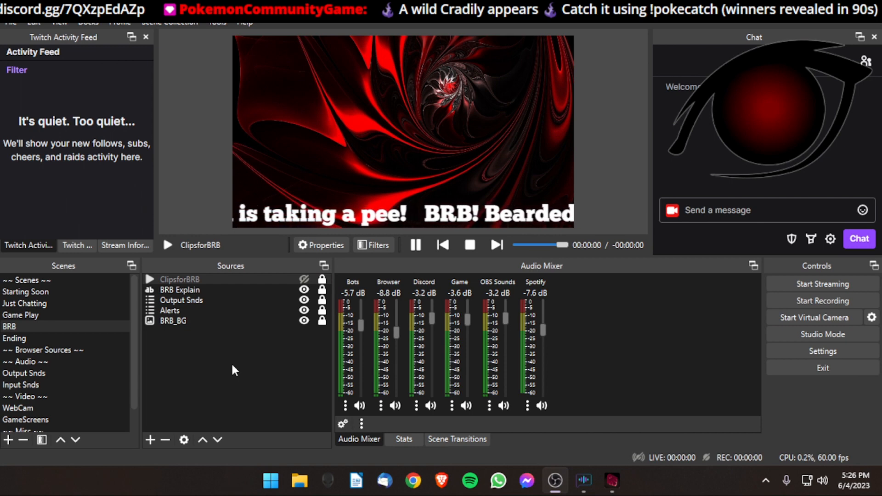
Switch from the Game Play scene to BRB, make ClipsforBRB visible there, and return to Game Play
{"action": "left_click", "coordinate": [79, 315]}
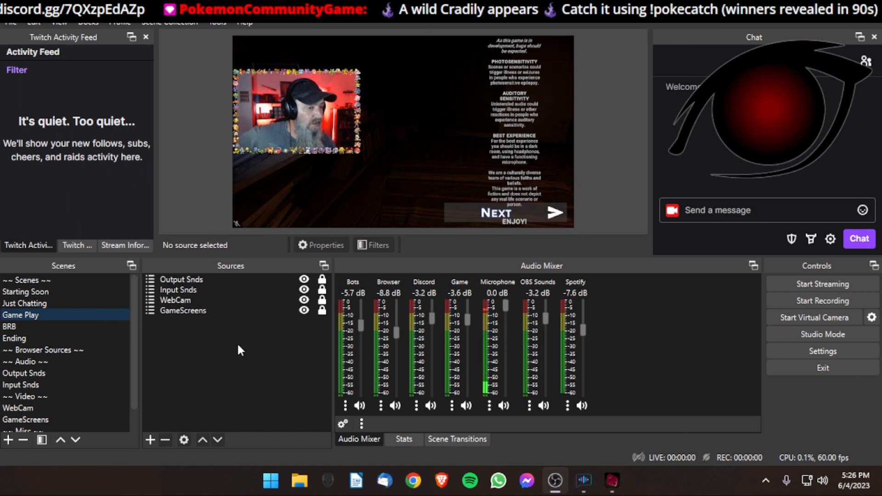
{"action": "scroll", "coordinate": [56, 358], "scroll_direction": "down", "scroll_amount": 1}
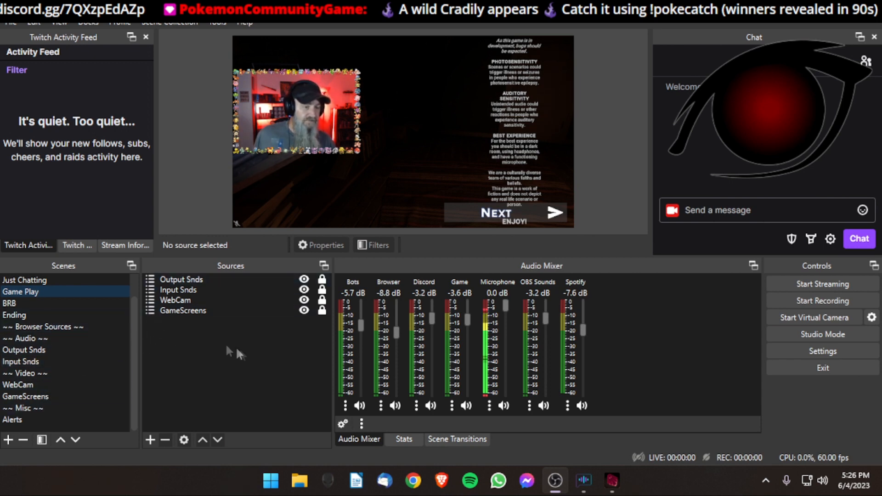
{"action": "left_click", "coordinate": [27, 304]}
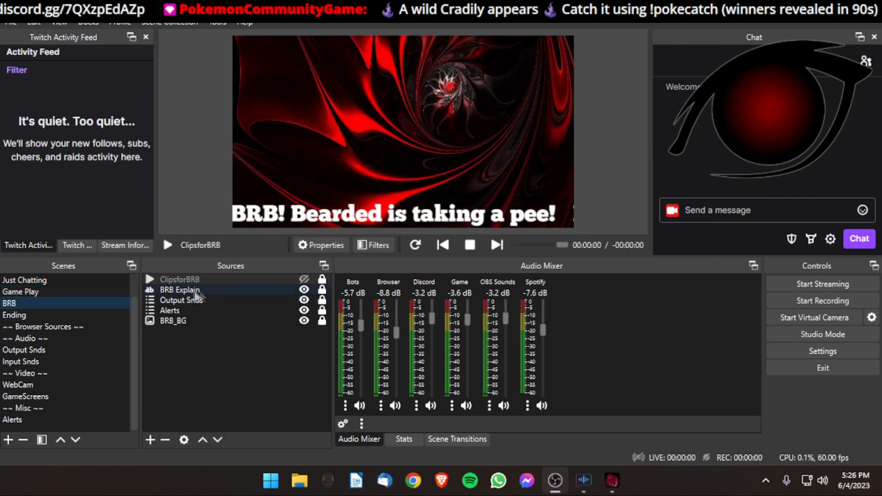
{"action": "left_click", "coordinate": [304, 279]}
{"action": "left_click", "coordinate": [26, 292]}
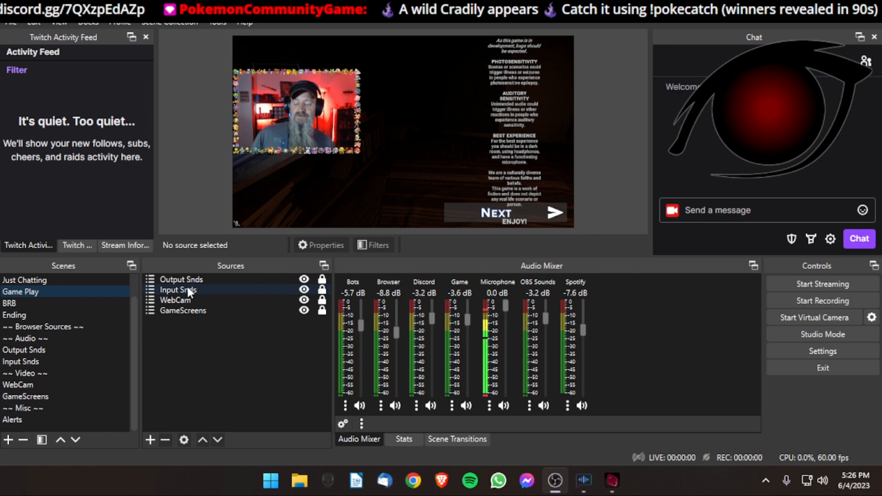
Open the GameScreens scene and review FullscreenGame's properties and its list of capturable windows, leaving the settings as they are
{"action": "left_click", "coordinate": [194, 315]}
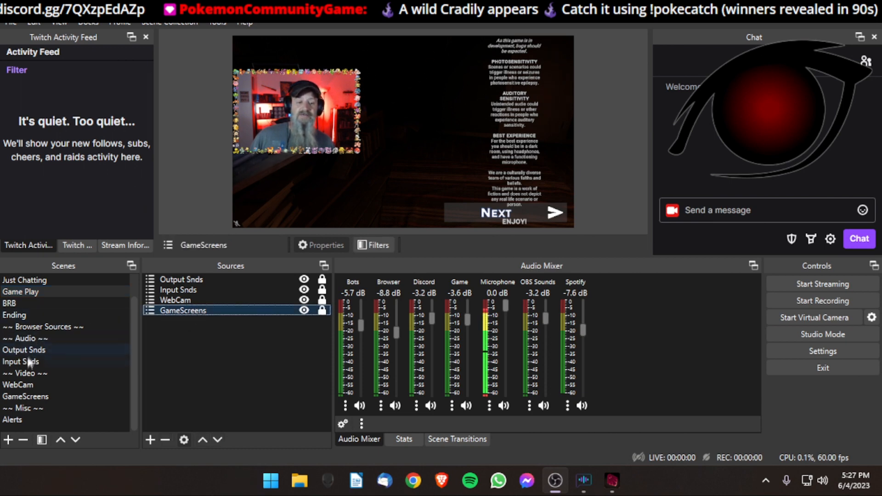
{"action": "left_click", "coordinate": [27, 397]}
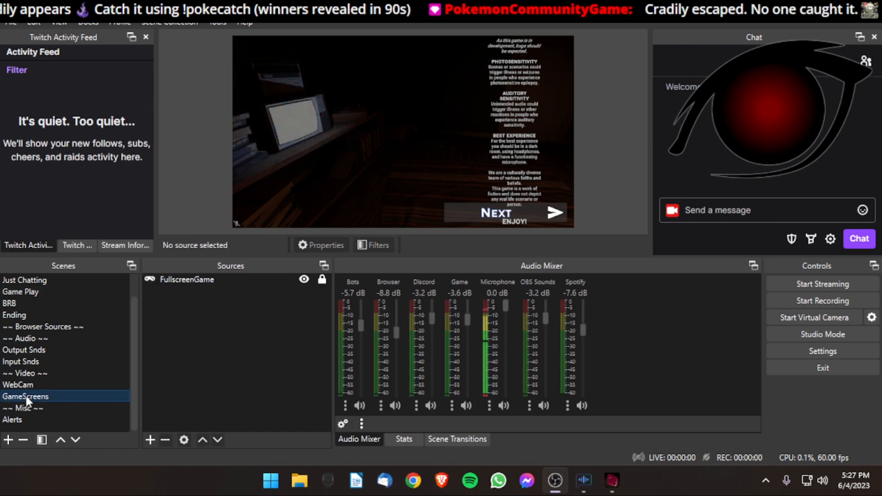
{"action": "left_click", "coordinate": [196, 281]}
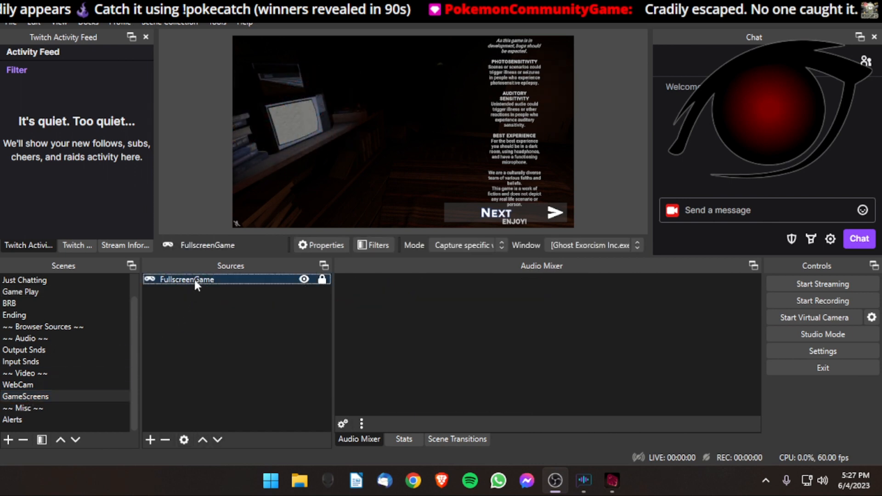
{"action": "double_click", "coordinate": [212, 279]}
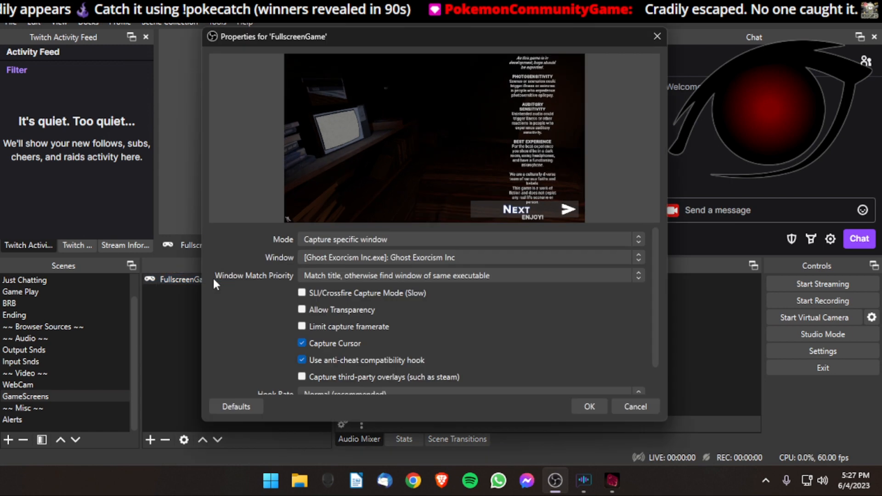
{"action": "left_click", "coordinate": [405, 256]}
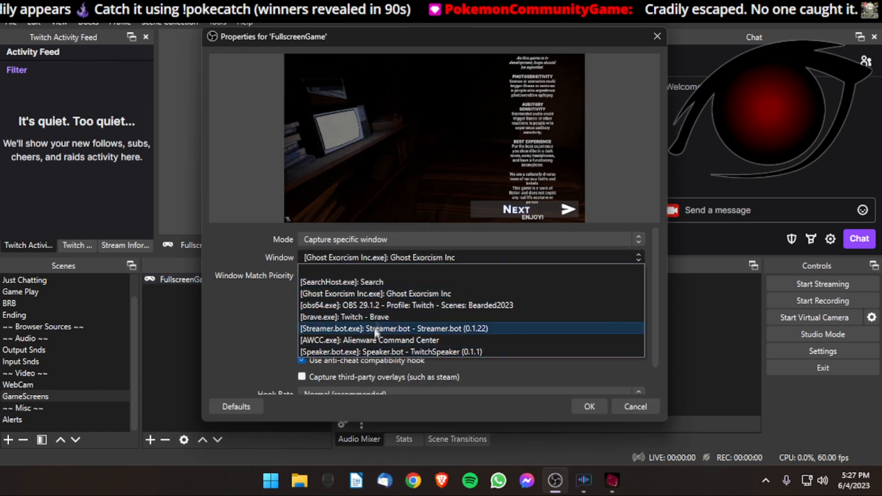
{"action": "left_click", "coordinate": [270, 310]}
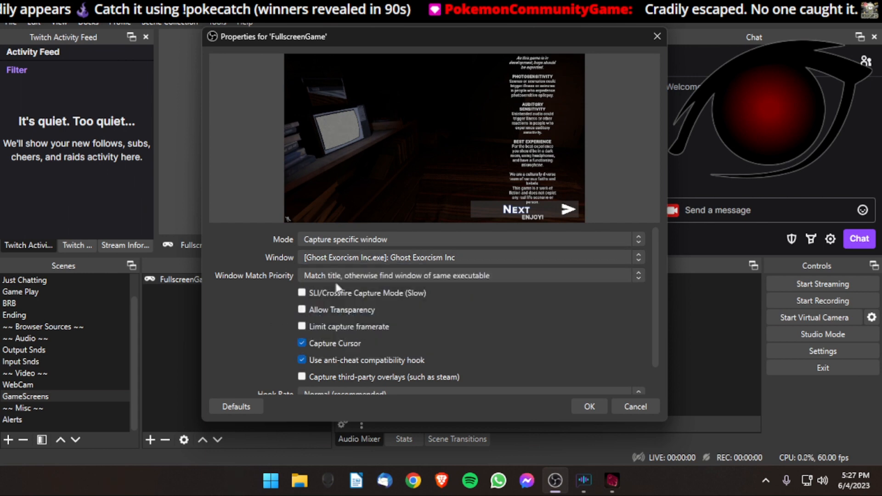
{"action": "left_click", "coordinate": [581, 405]}
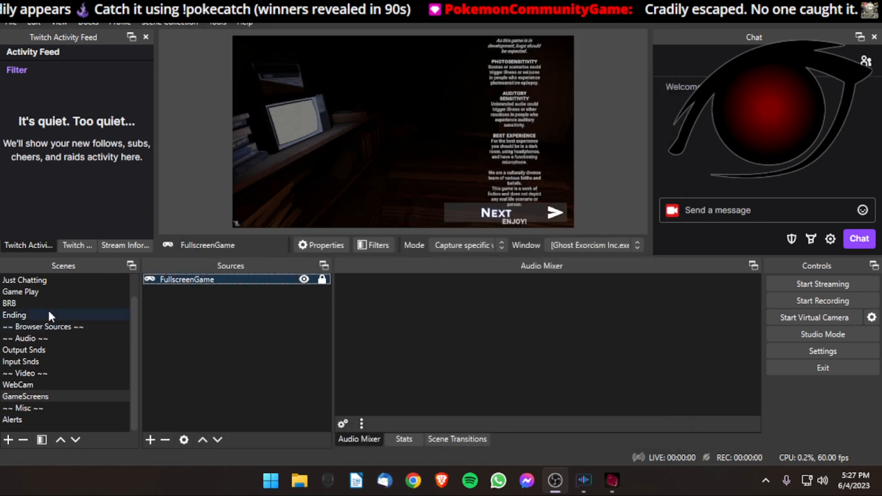
Return to the Game Play scene, then hide GameScreens and show it again to demonstrate what the nested scene contributes
{"action": "left_click", "coordinate": [34, 290]}
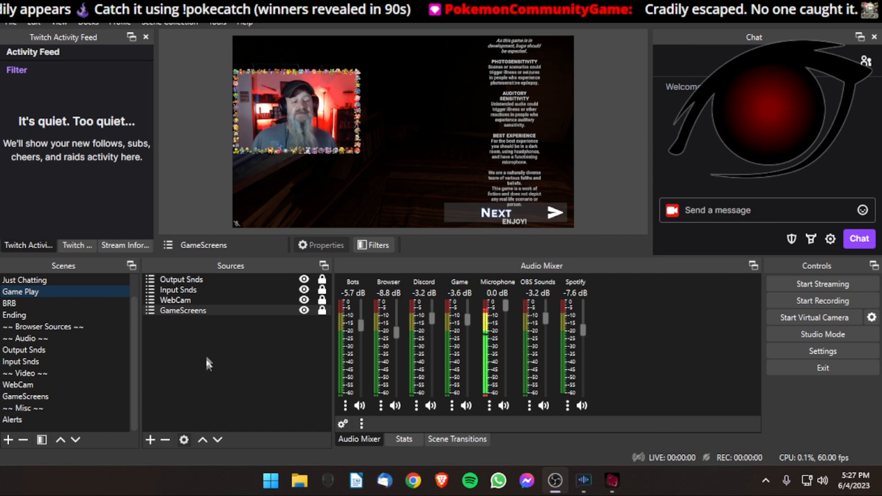
{"action": "left_click", "coordinate": [198, 331]}
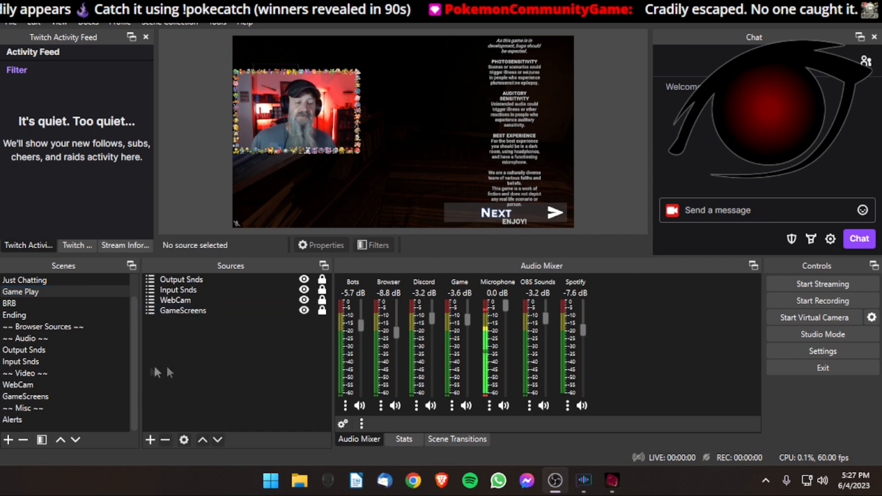
{"action": "scroll", "coordinate": [27, 303], "scroll_direction": "up", "scroll_amount": 1}
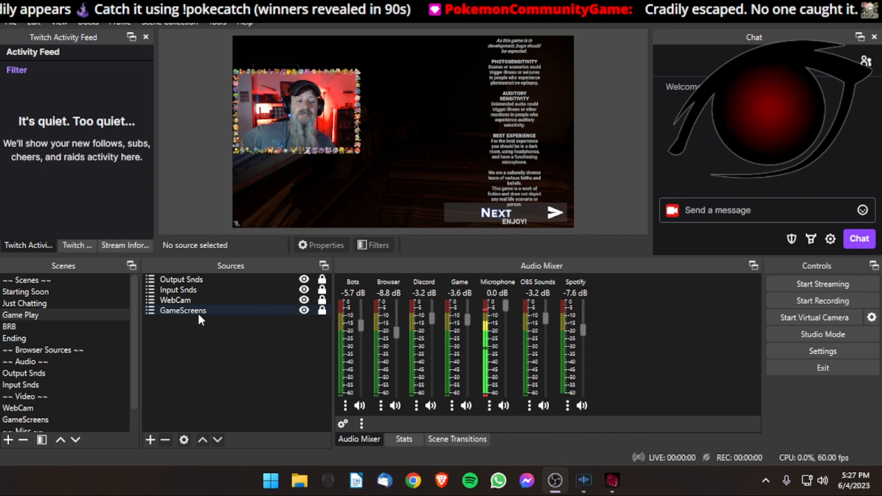
{"action": "left_click", "coordinate": [303, 311]}
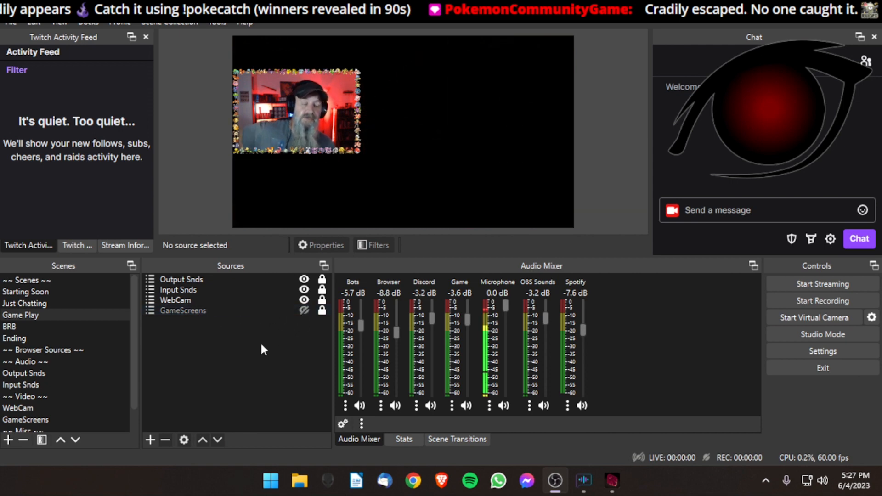
{"action": "left_click", "coordinate": [304, 310]}
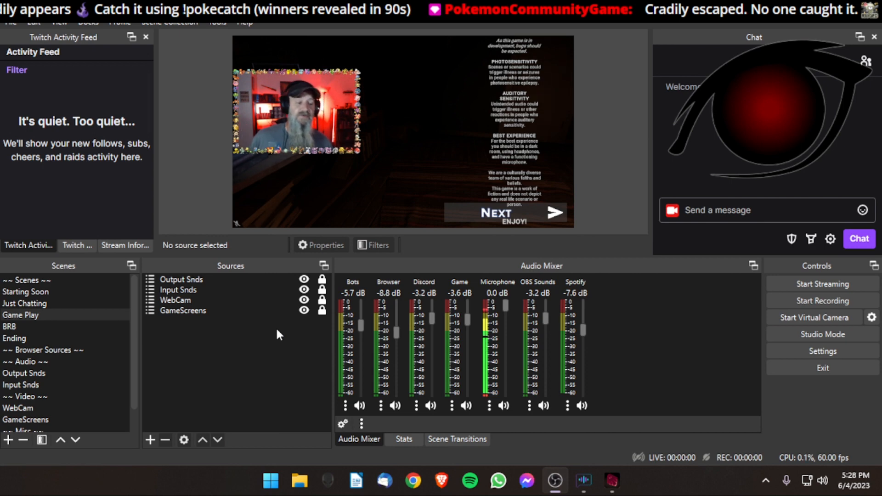
Compare the performance statistics for the Game Play and GameScreens scenes, also looking at Just Chatting, the Audio Mixer and Scene Transitions
{"action": "left_click", "coordinate": [403, 439]}
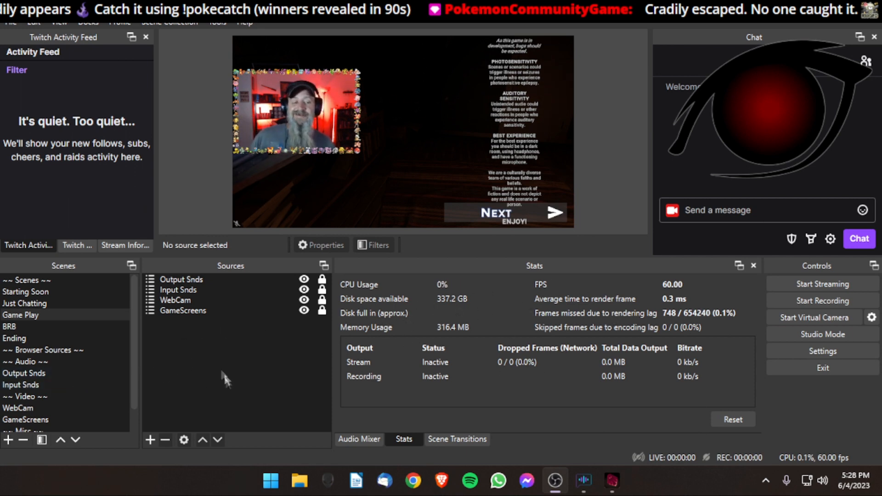
{"action": "left_click", "coordinate": [31, 418]}
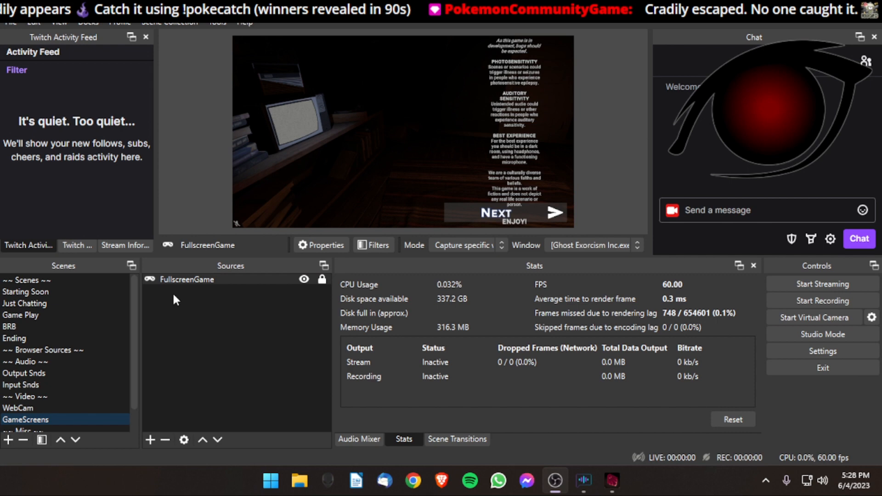
{"action": "left_click", "coordinate": [362, 438]}
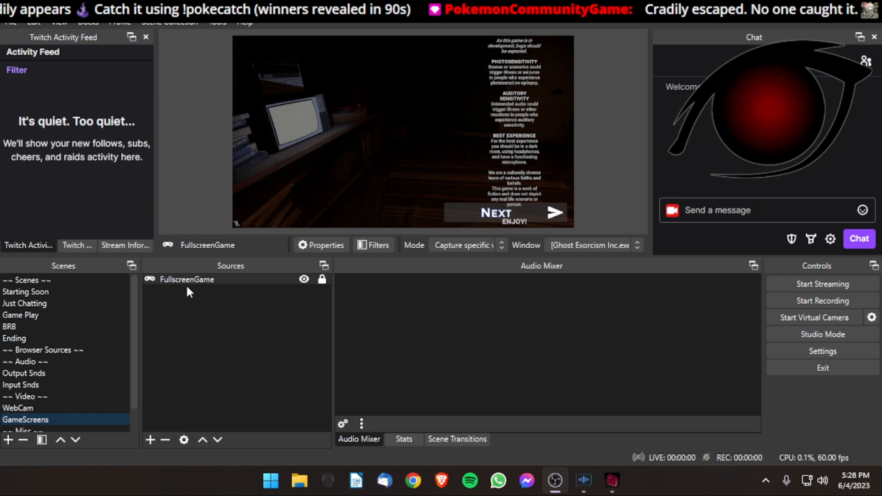
{"action": "left_click", "coordinate": [38, 303]}
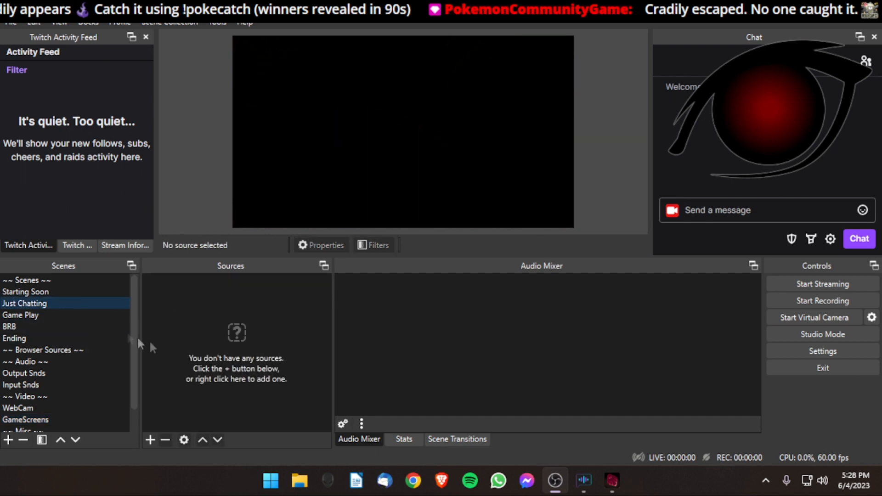
{"action": "left_click", "coordinate": [33, 316]}
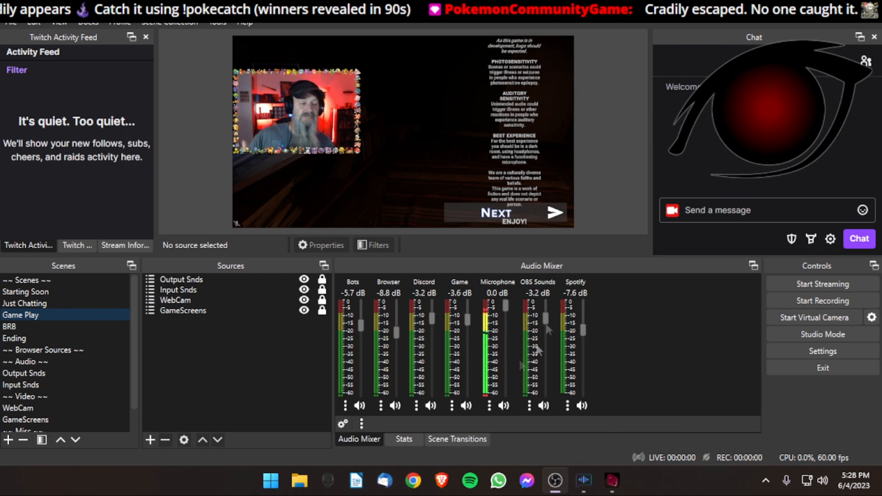
{"action": "left_click", "coordinate": [470, 439]}
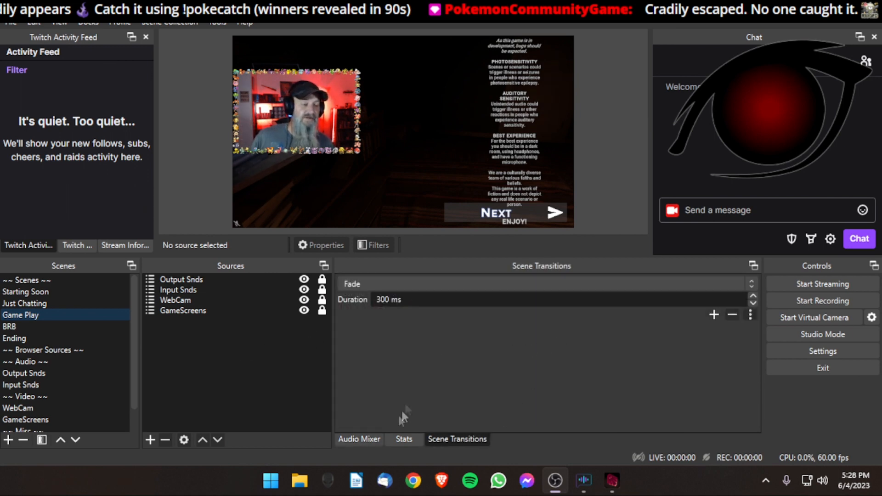
{"action": "left_click", "coordinate": [403, 439]}
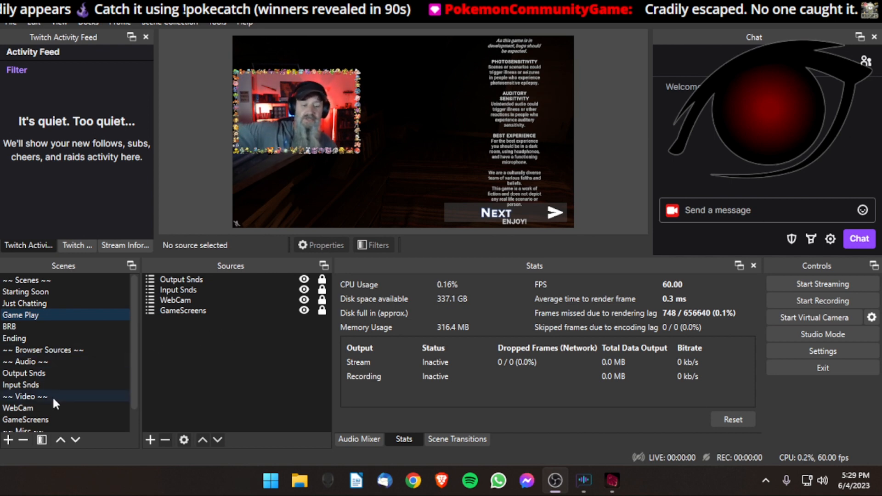
In the GameScreens scene, set FullscreenGame to capture the window [Ghost Exorcism Inc.exe]: Ghost Exorcism Inc
{"action": "left_click", "coordinate": [42, 420]}
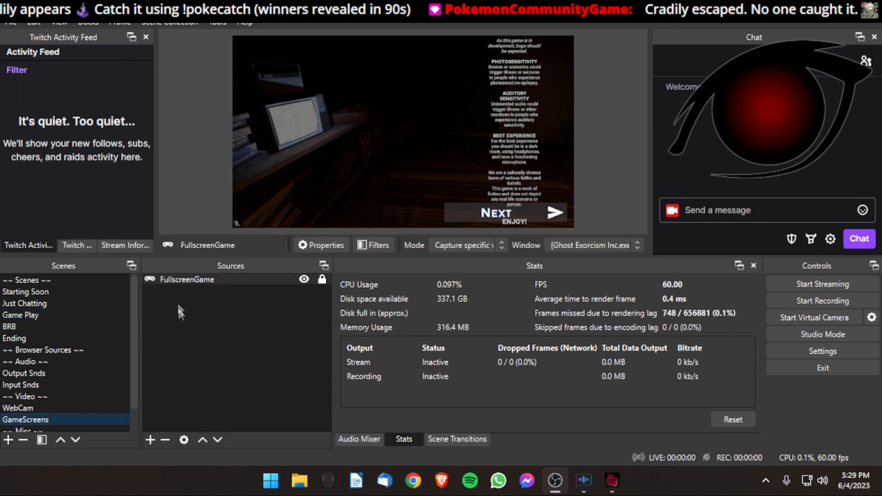
{"action": "double_click", "coordinate": [175, 280]}
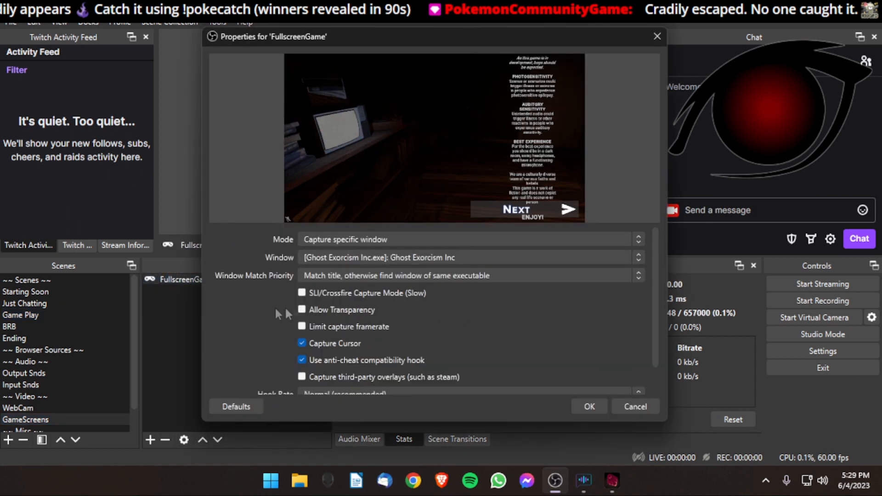
{"action": "left_click", "coordinate": [368, 260]}
{"action": "left_click", "coordinate": [362, 300]}
{"action": "left_click", "coordinate": [589, 407]}
Go through the Just Chatting and Game Play scenes, and trace Game Play's nested GameScreens source to its own scene
{"action": "left_click", "coordinate": [64, 303]}
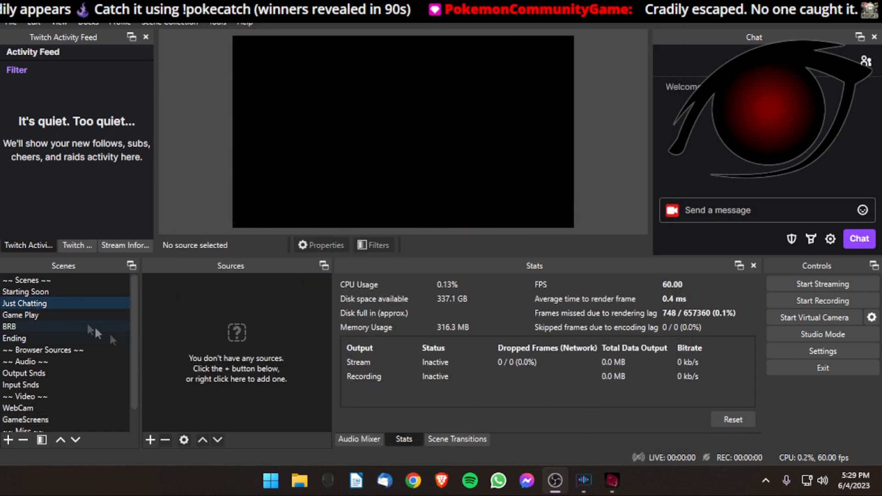
{"action": "left_click", "coordinate": [79, 315]}
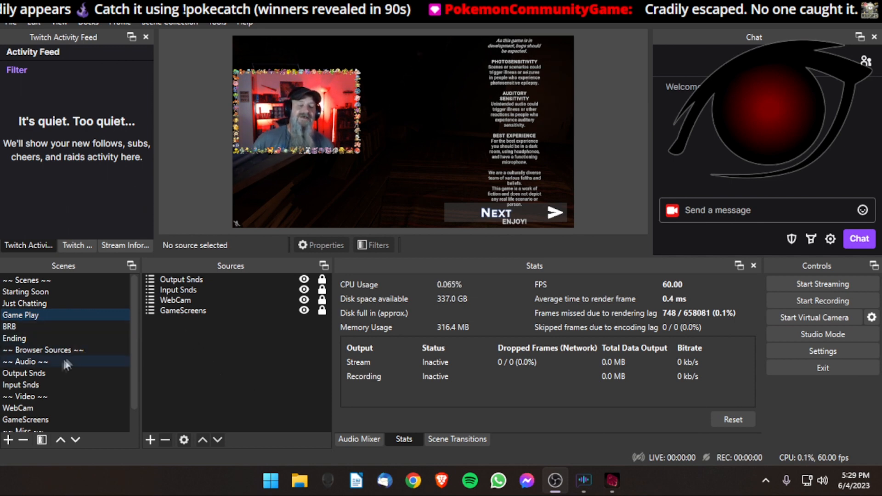
{"action": "left_click", "coordinate": [170, 312]}
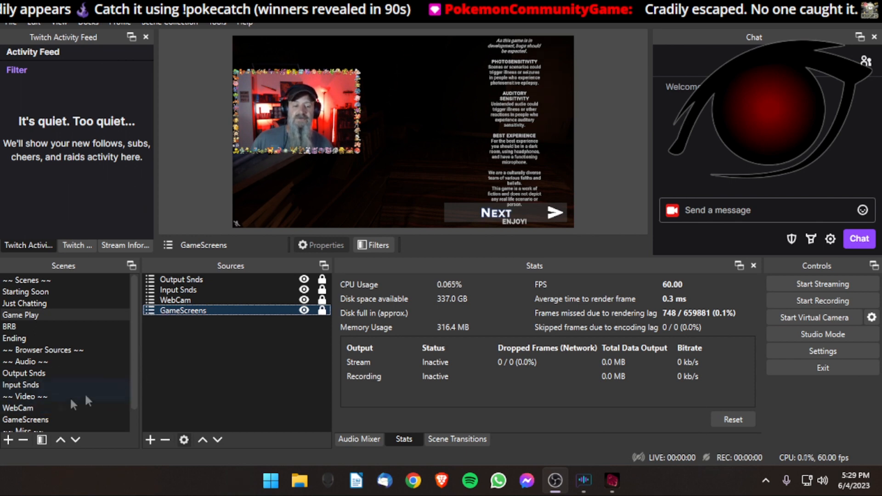
{"action": "left_click", "coordinate": [34, 418]}
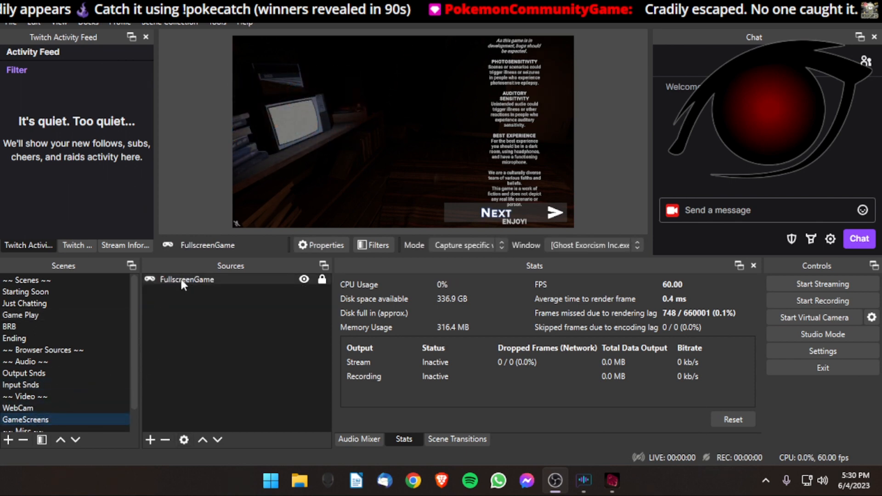
Add the existing FullscreenGame game capture to the Game Play scene and place it between WebCam and GameScreens
{"action": "left_click", "coordinate": [38, 316]}
{"action": "right_click", "coordinate": [212, 348]}
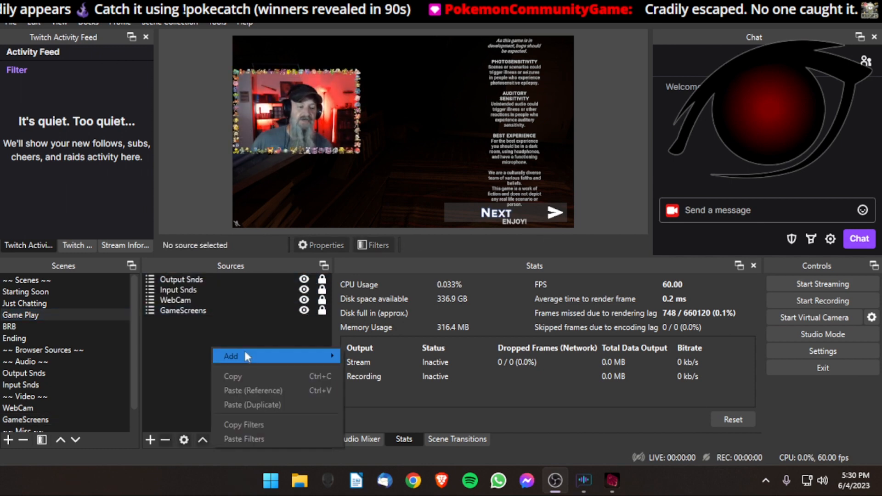
{"action": "mouse_move", "coordinate": [245, 356]}
{"action": "left_click", "coordinate": [356, 330]}
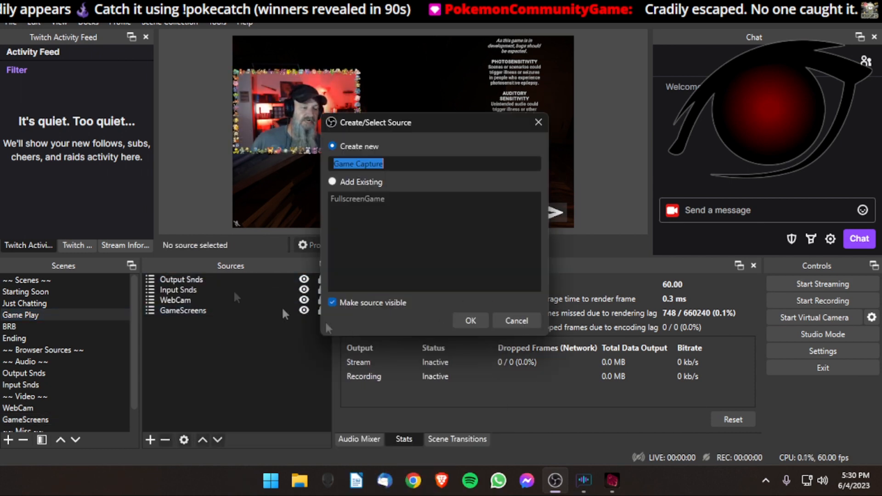
{"action": "left_click", "coordinate": [331, 182]}
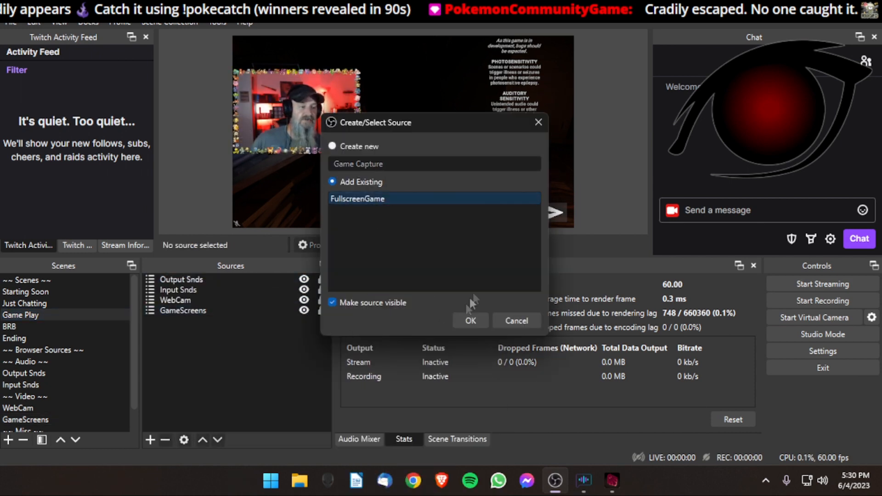
{"action": "left_click", "coordinate": [471, 323]}
{"action": "left_click_drag", "start_coordinate": [239, 279], "coordinate": [229, 310]}
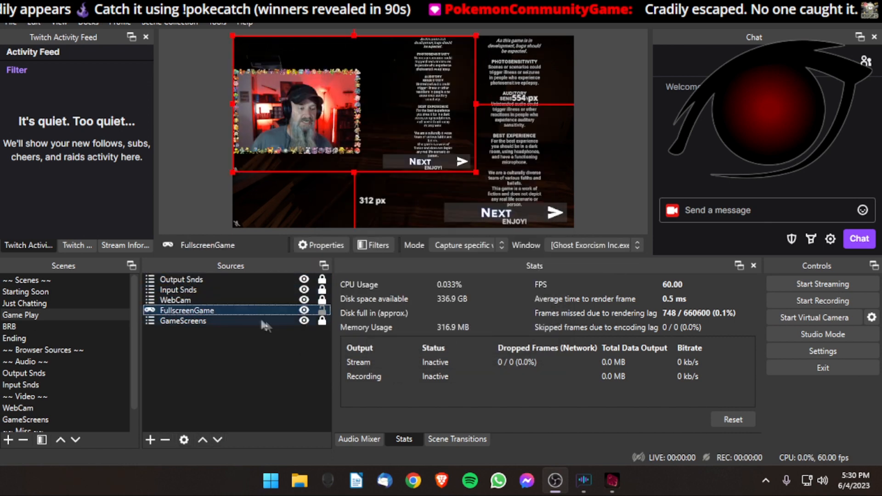
Stretch the FullscreenGame source in Game Play to fill the screen
{"action": "right_click", "coordinate": [225, 309]}
{"action": "mouse_move", "coordinate": [265, 195]}
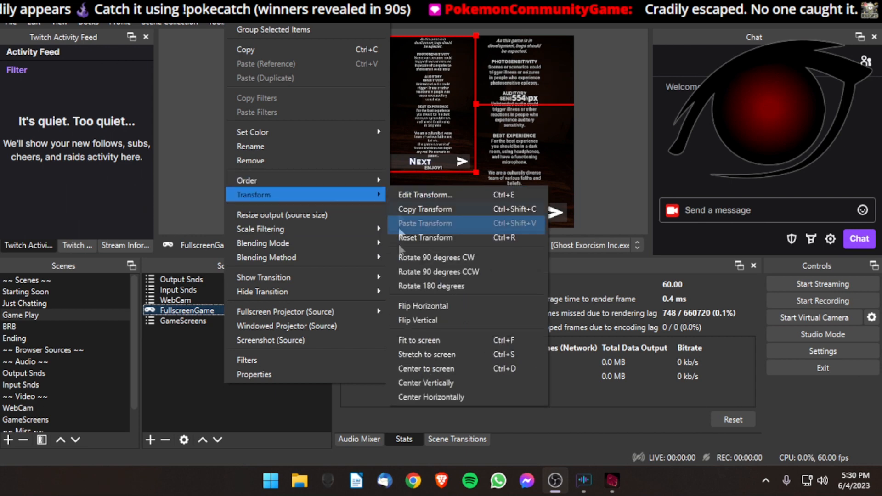
{"action": "left_click", "coordinate": [422, 352]}
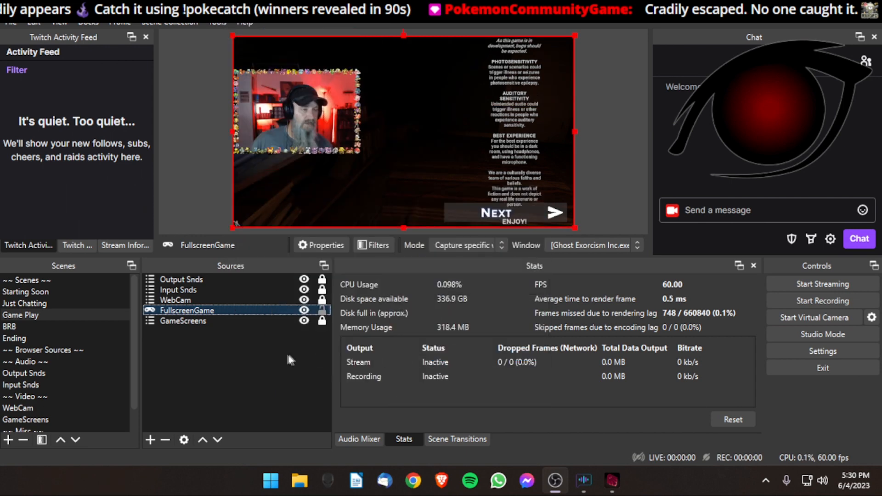
Remove the nested GameScreens source from the Game Play scene and confirm the removal
{"action": "right_click", "coordinate": [176, 324]}
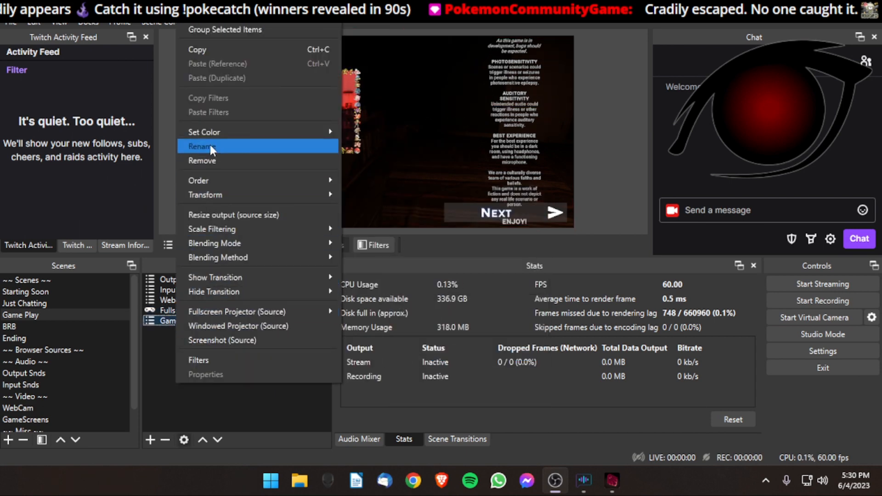
{"action": "left_click", "coordinate": [210, 161]}
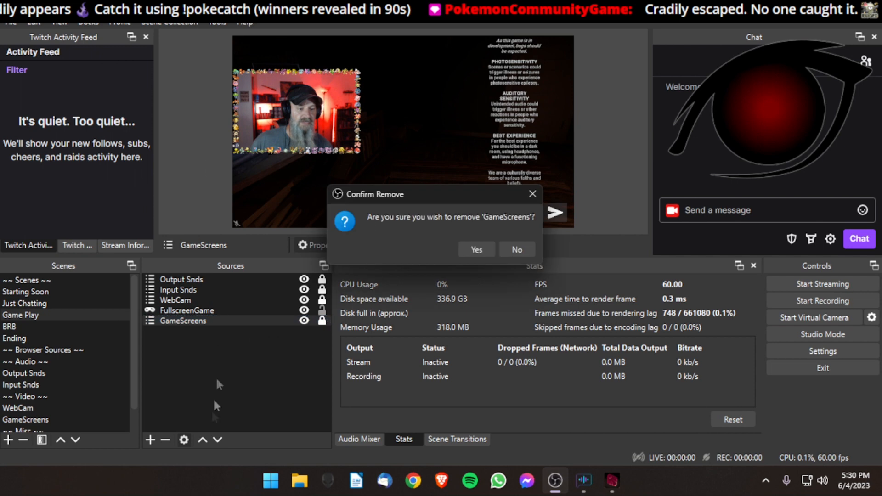
{"action": "left_click", "coordinate": [467, 249]}
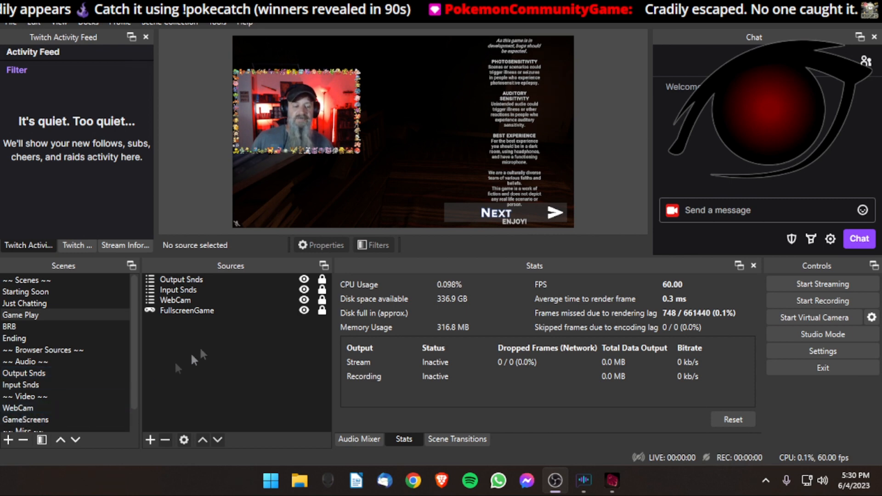
Check which windows the FullscreenGame source in Game Play can capture, keeping its window set to Ghost Exorcism Inc
{"action": "double_click", "coordinate": [208, 309]}
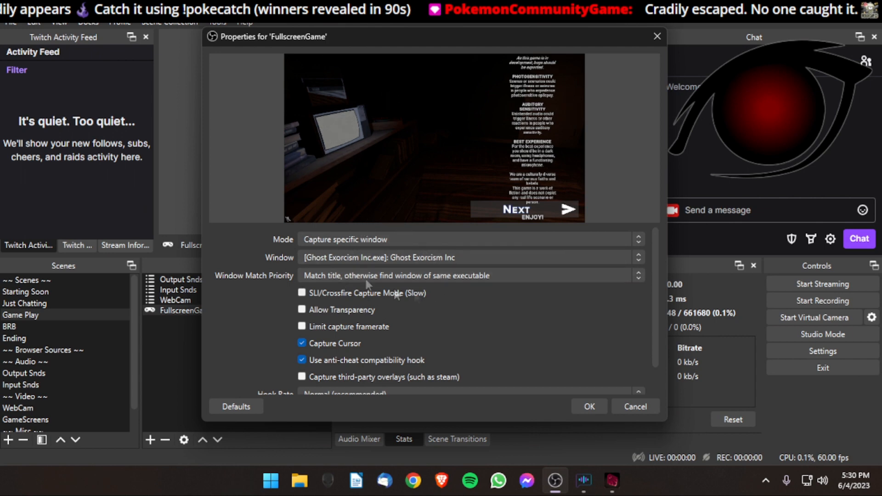
{"action": "left_click", "coordinate": [473, 261]}
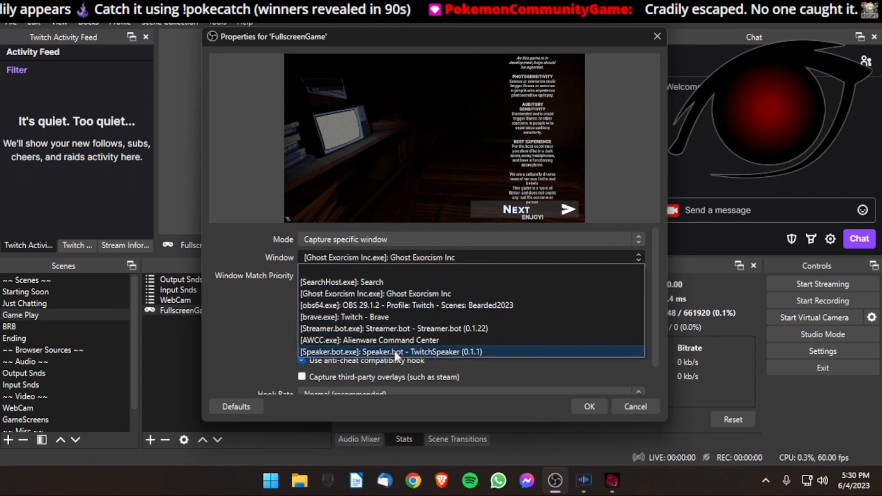
{"action": "left_click", "coordinate": [589, 407]}
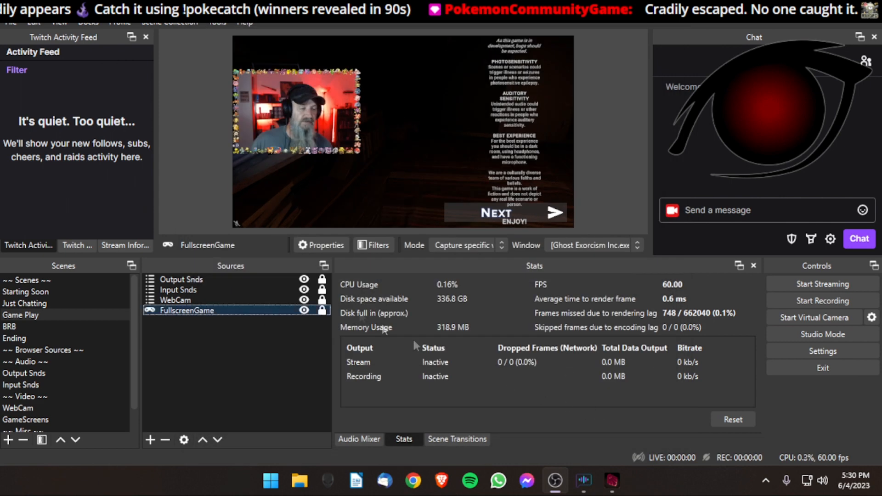
{"action": "left_click", "coordinate": [272, 360]}
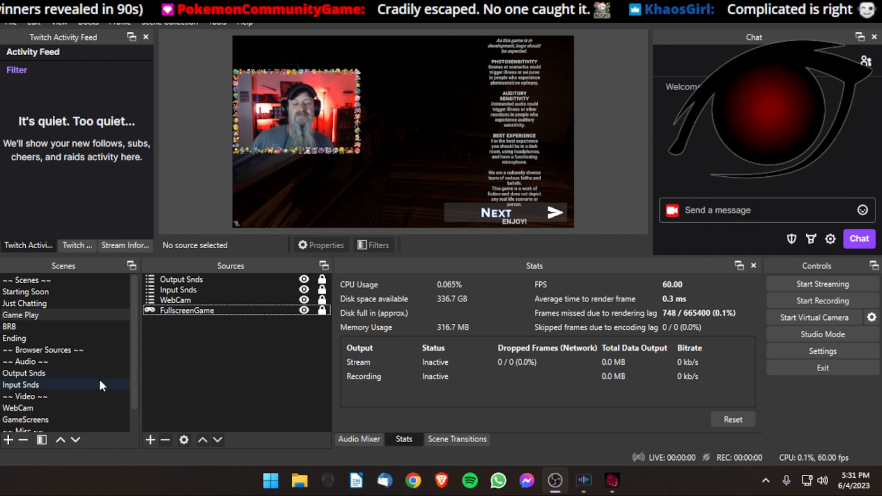
Inspect the capture window choices of the FullscreenGame source in the GameScreens scene
{"action": "left_click", "coordinate": [34, 416]}
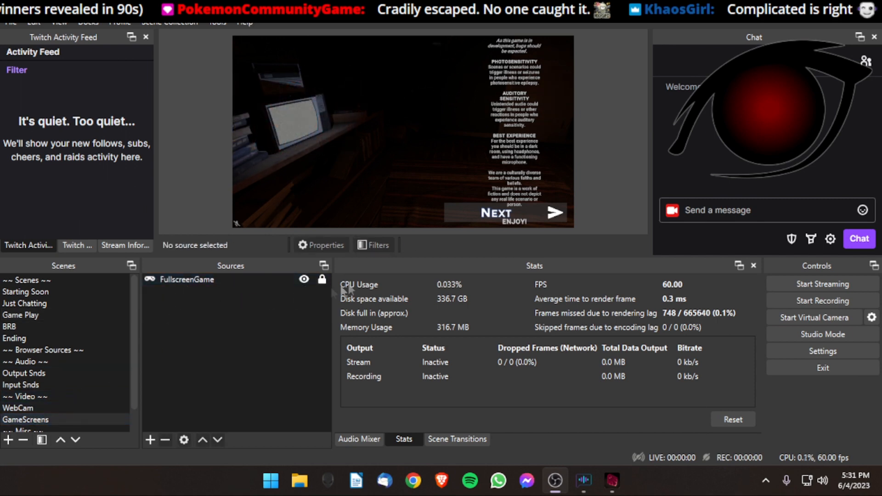
{"action": "left_click", "coordinate": [238, 281]}
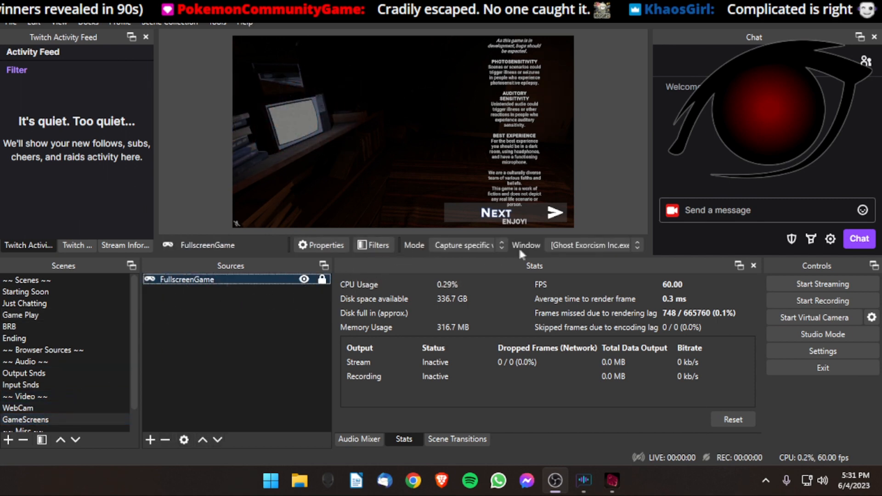
{"action": "left_click", "coordinate": [590, 245]}
{"action": "left_click", "coordinate": [578, 277]}
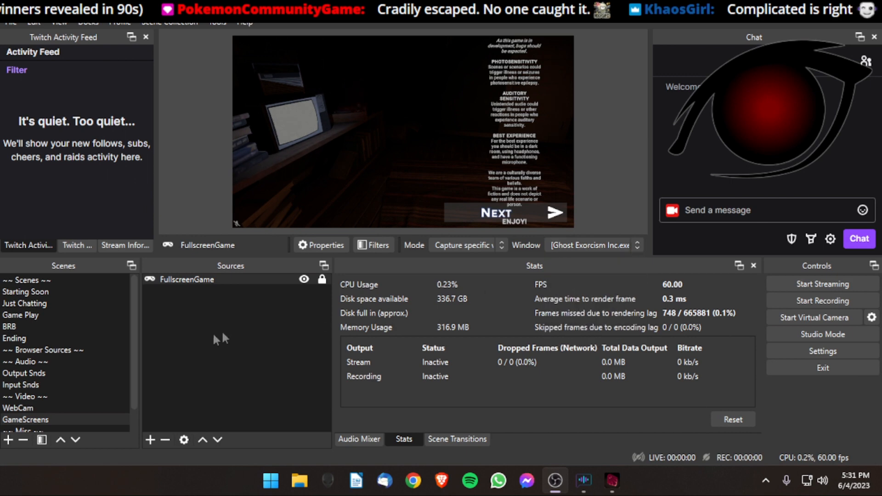
Return to the Game Play scene, show its Audio Mixer and look through the full scene list
{"action": "left_click", "coordinate": [21, 315]}
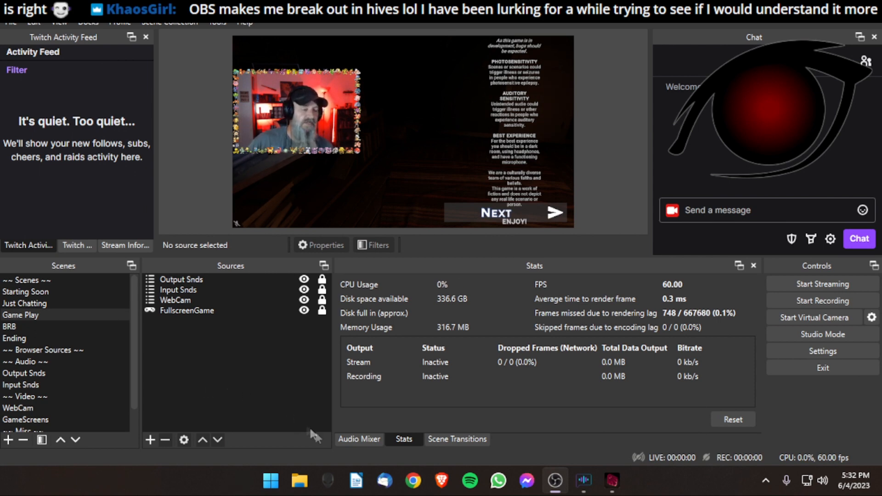
{"action": "left_click", "coordinate": [344, 440]}
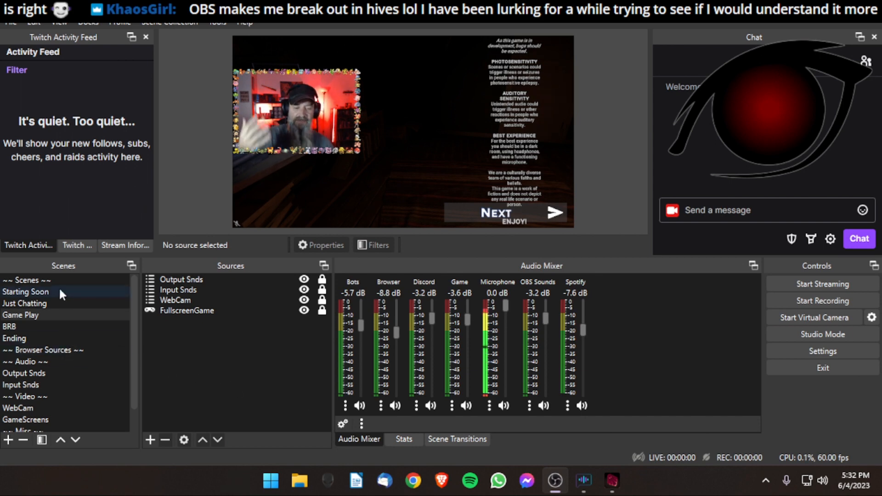
{"action": "scroll", "coordinate": [59, 294], "scroll_direction": "down", "scroll_amount": 1}
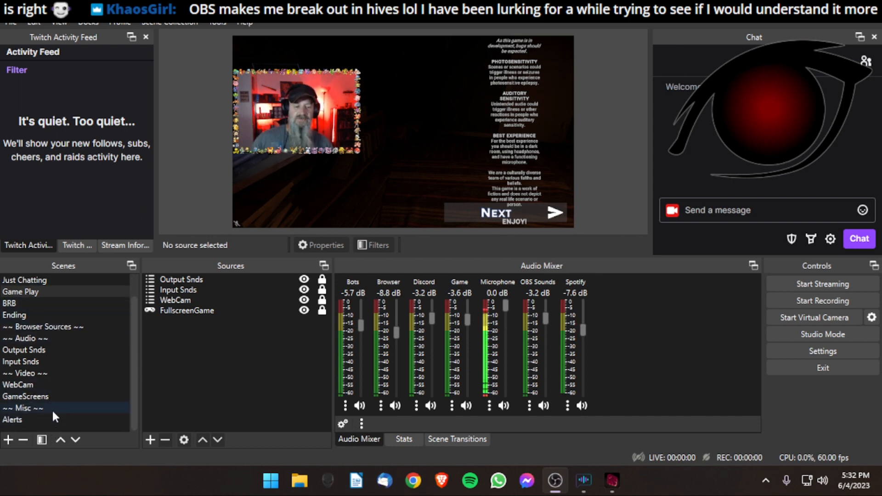
{"action": "scroll", "coordinate": [53, 409], "scroll_direction": "up", "scroll_amount": 1}
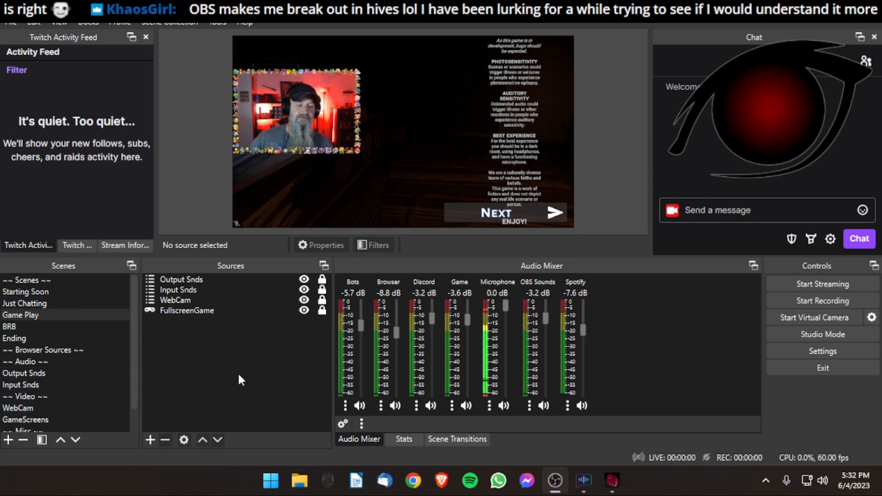
Compare the sources and audio channels of the Starting Soon, Just Chatting, Game Play, BRB and Ending scenes, finishing on Game Play
{"action": "left_click", "coordinate": [40, 292]}
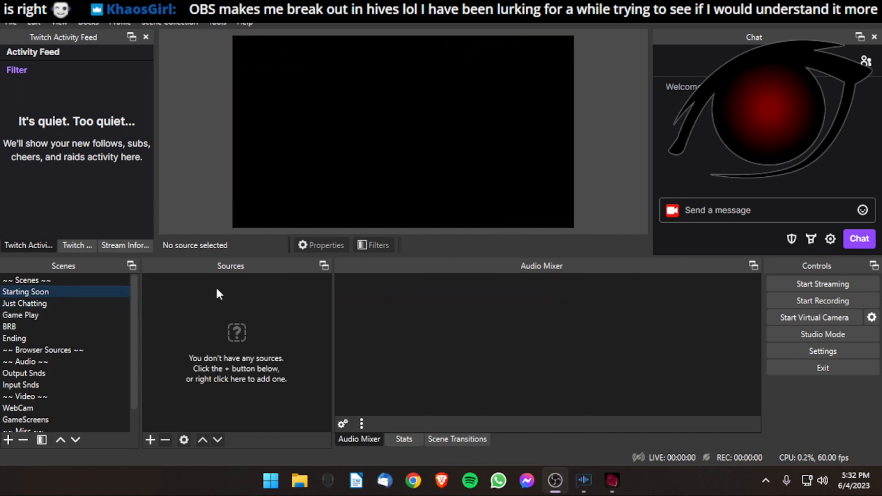
{"action": "left_click", "coordinate": [57, 304]}
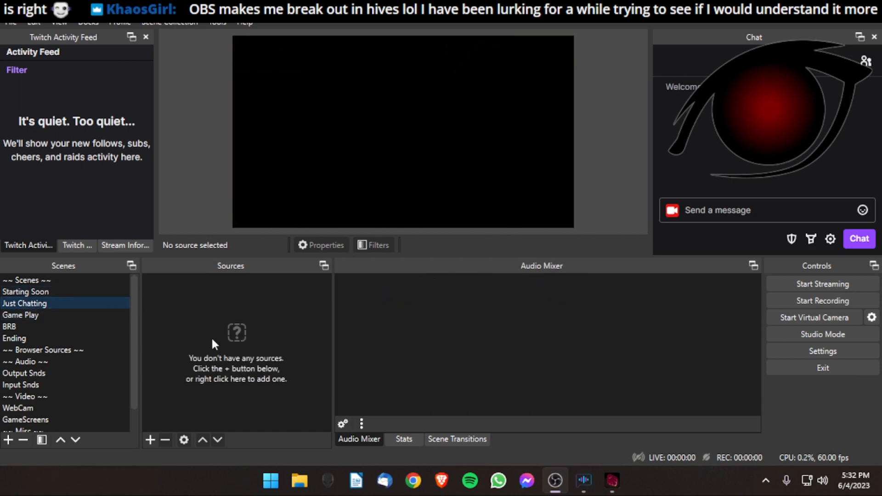
{"action": "left_click", "coordinate": [56, 316]}
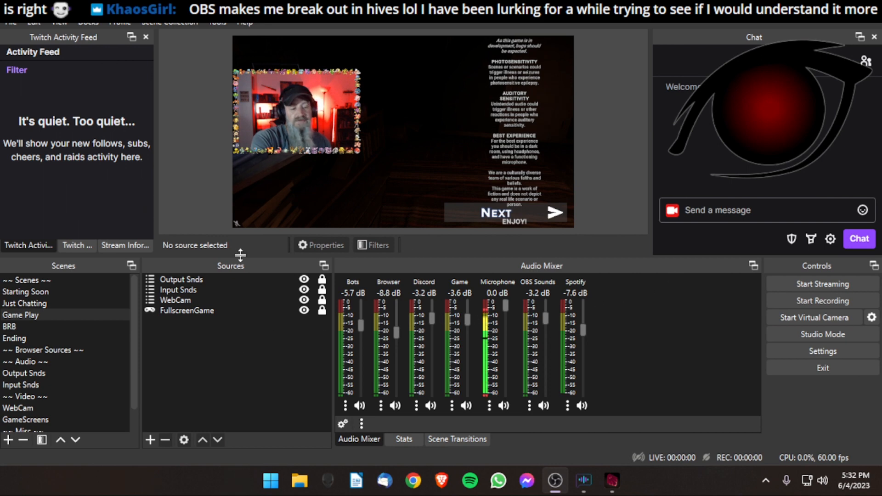
{"action": "left_click", "coordinate": [16, 330]}
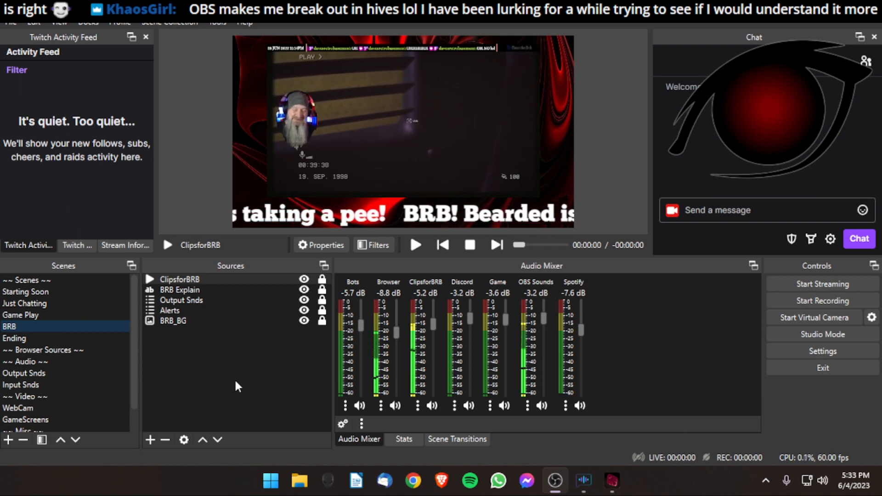
{"action": "left_click", "coordinate": [21, 314]}
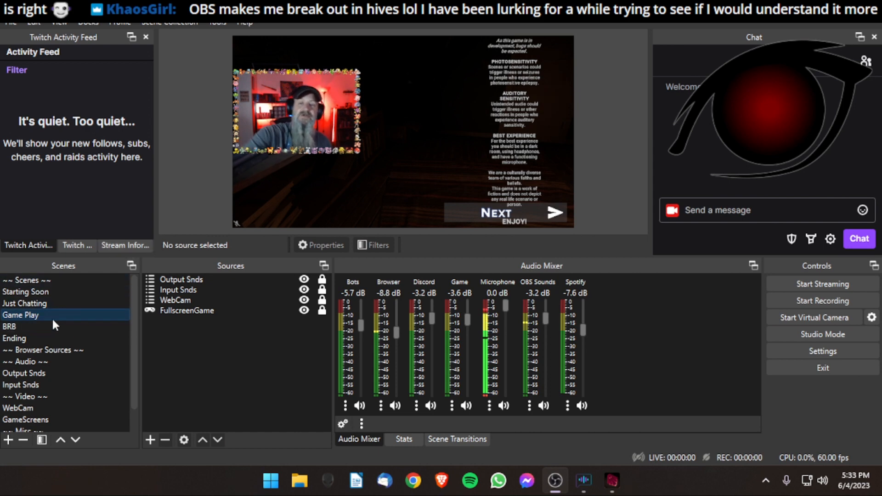
{"action": "left_click", "coordinate": [24, 339]}
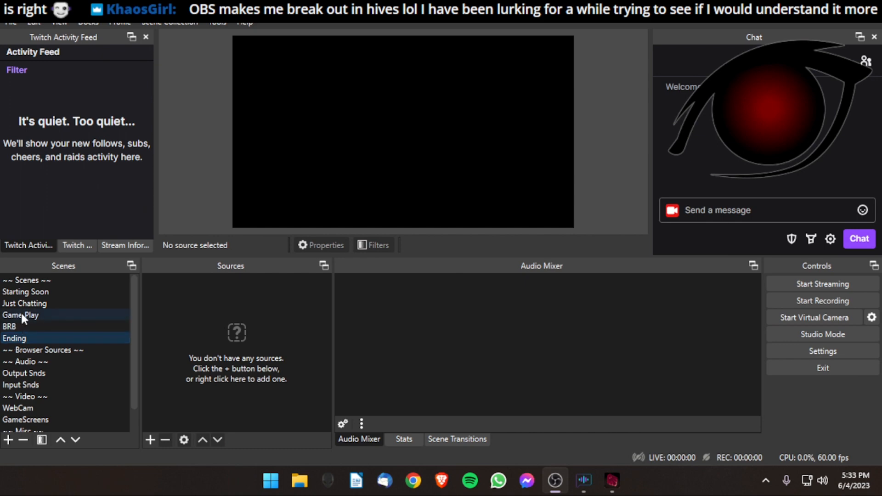
{"action": "left_click", "coordinate": [22, 314]}
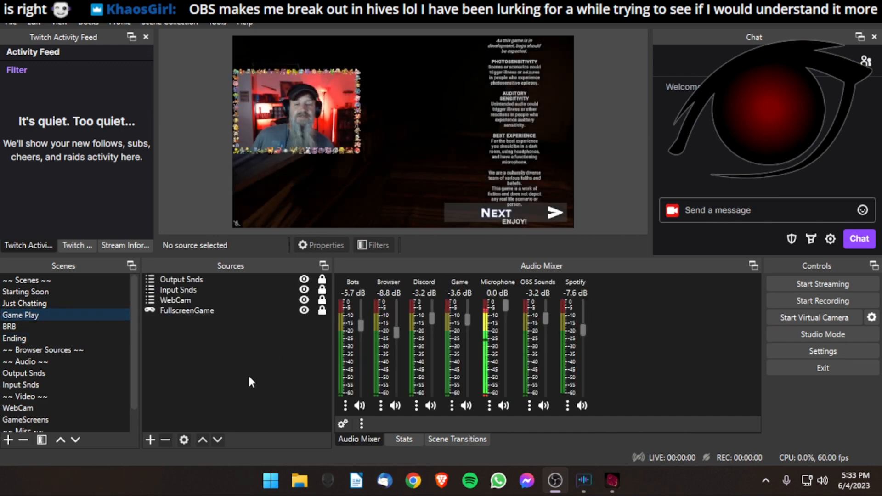